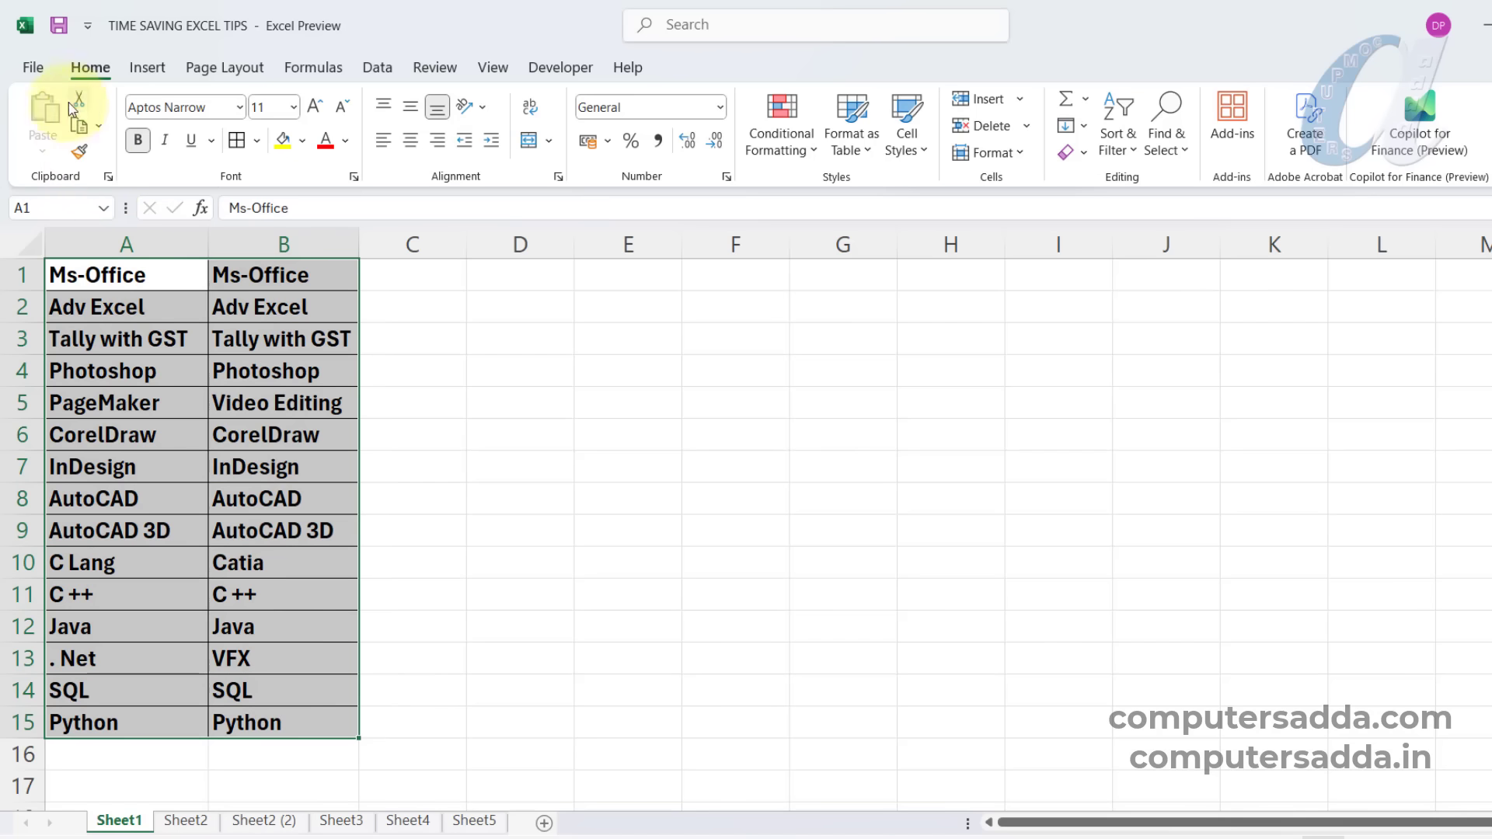
Preview a Duplicate Values highlighting rule for Unique values in A1:B15, look through its format options, and cancel the rule.
{"action": "left_click", "coordinate": [802, 157]}
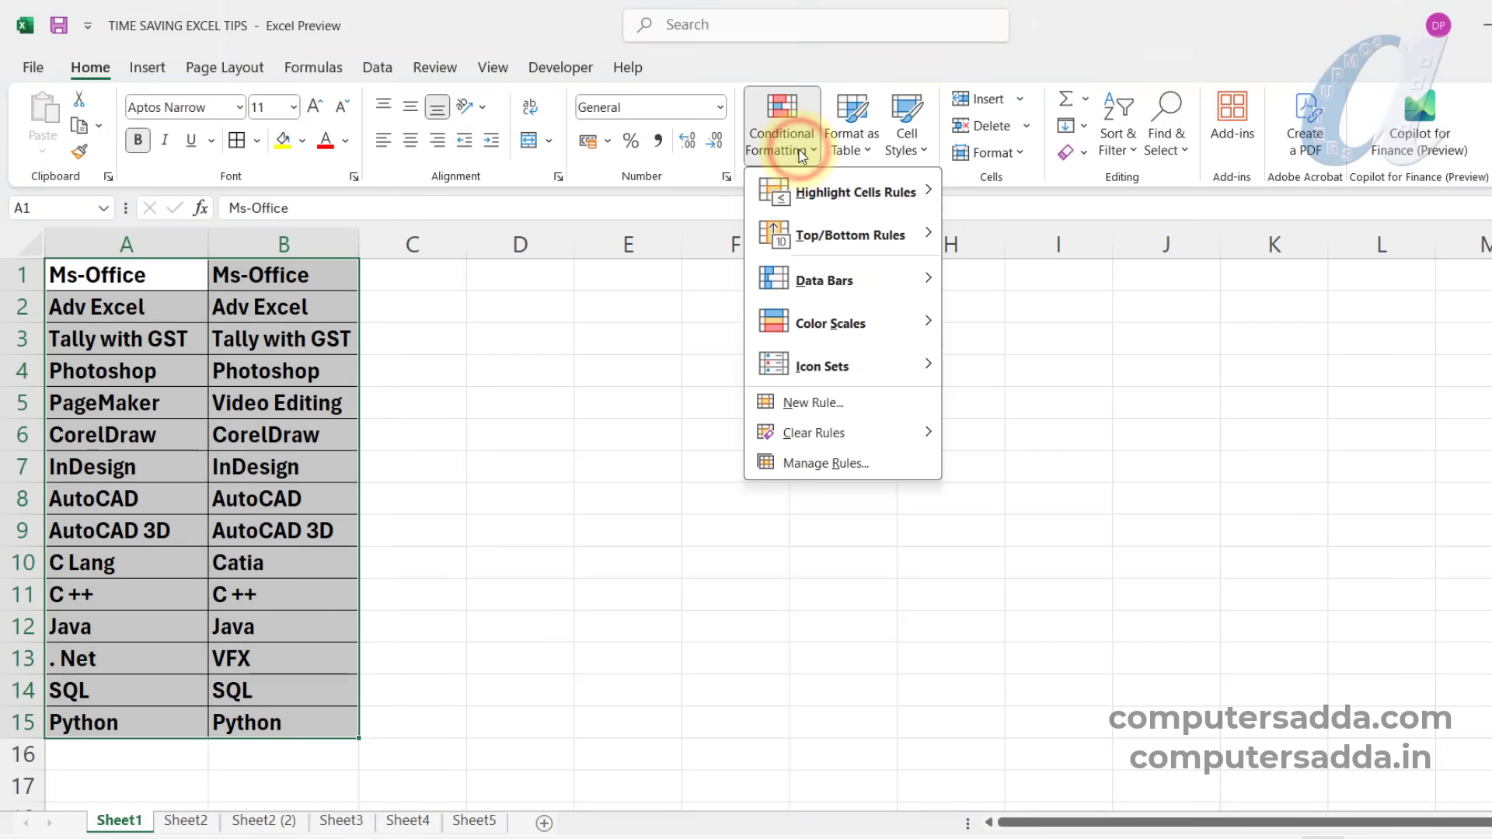
{"action": "mouse_move", "coordinate": [812, 193]}
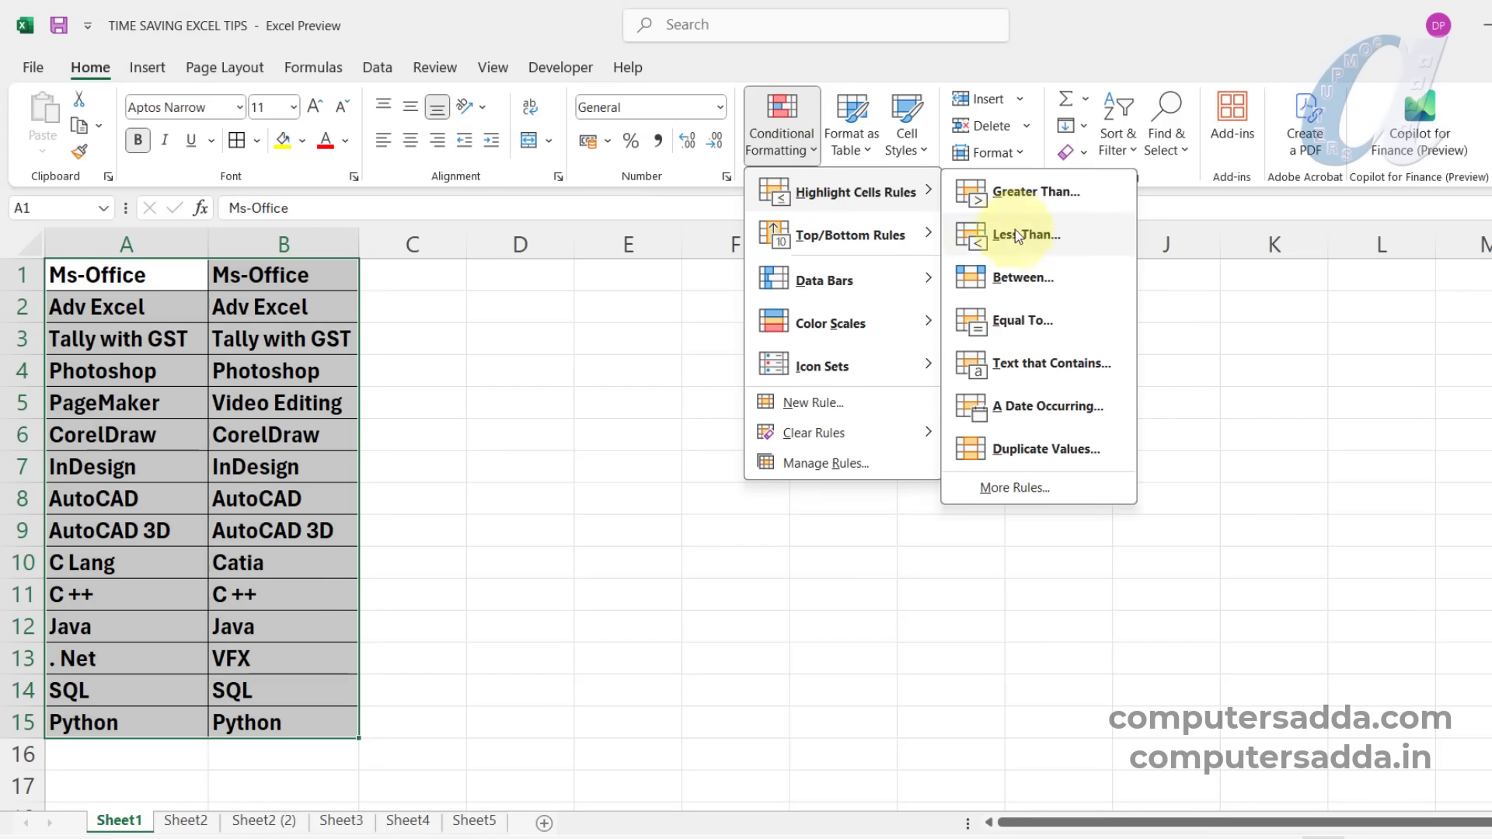
{"action": "left_click", "coordinate": [1018, 457]}
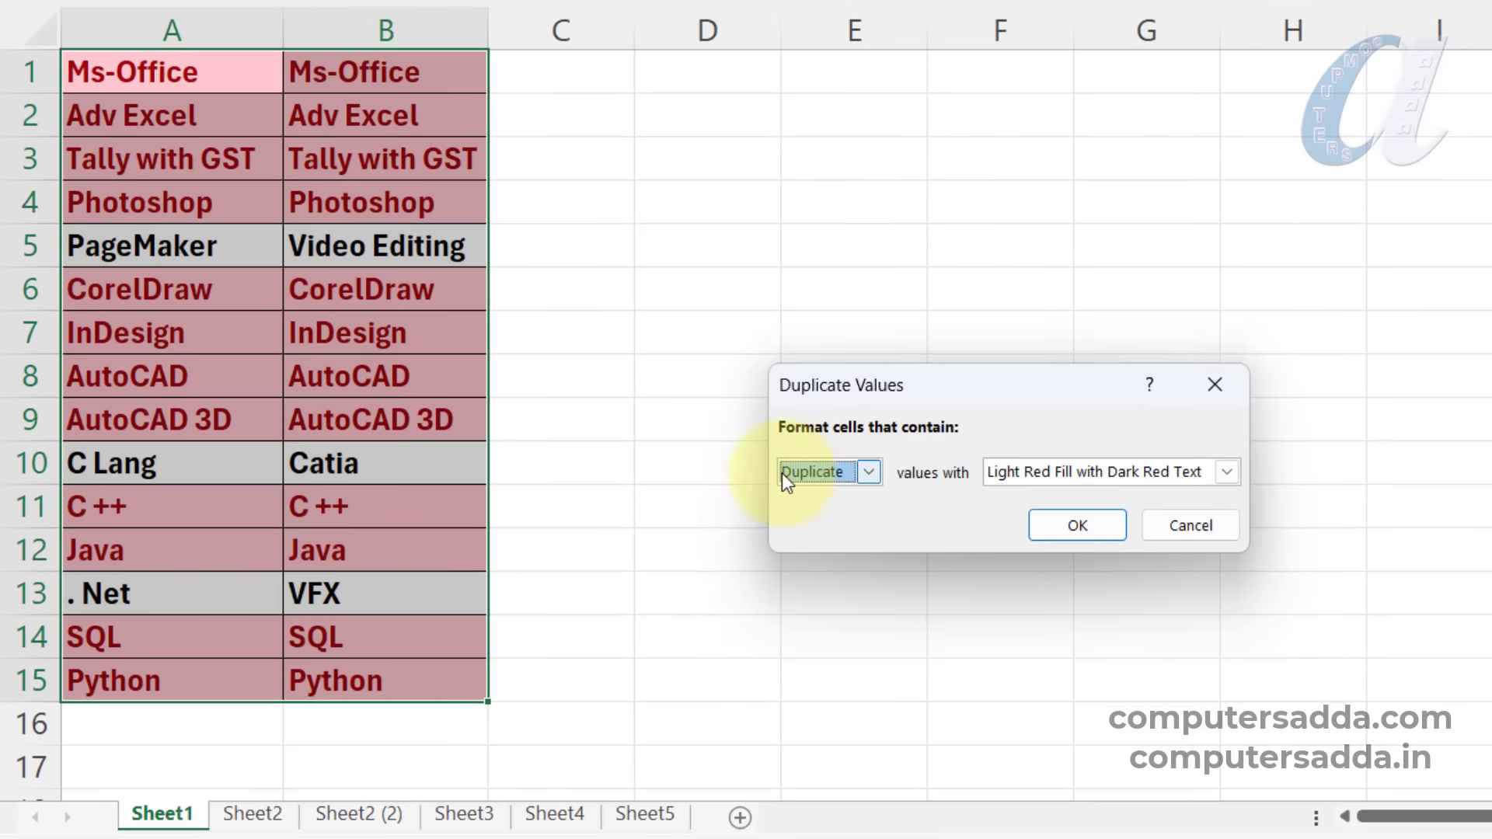
{"action": "left_click", "coordinate": [865, 474]}
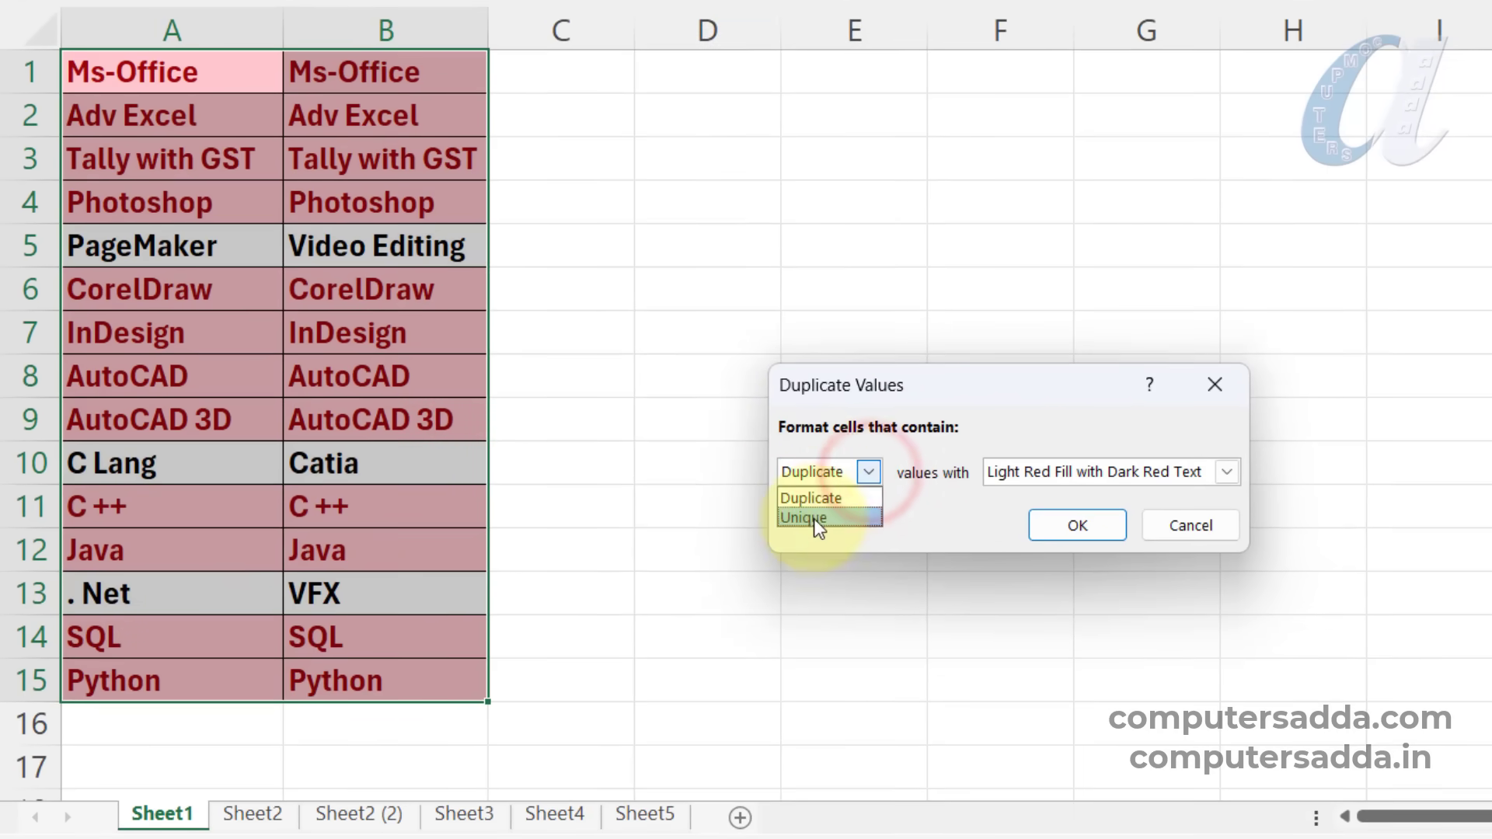
{"action": "left_click", "coordinate": [814, 519]}
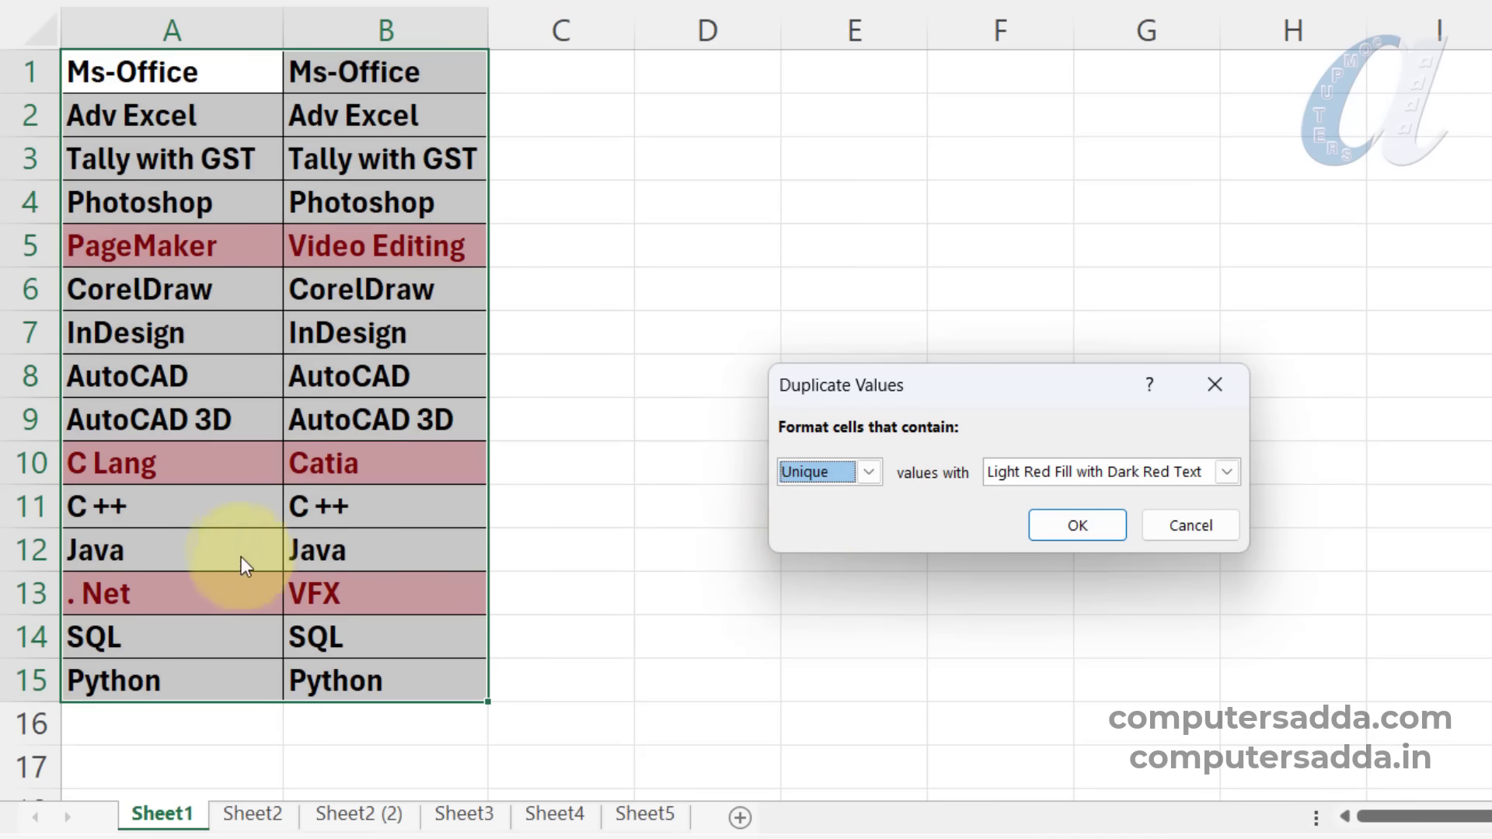
{"action": "left_click", "coordinate": [1082, 476]}
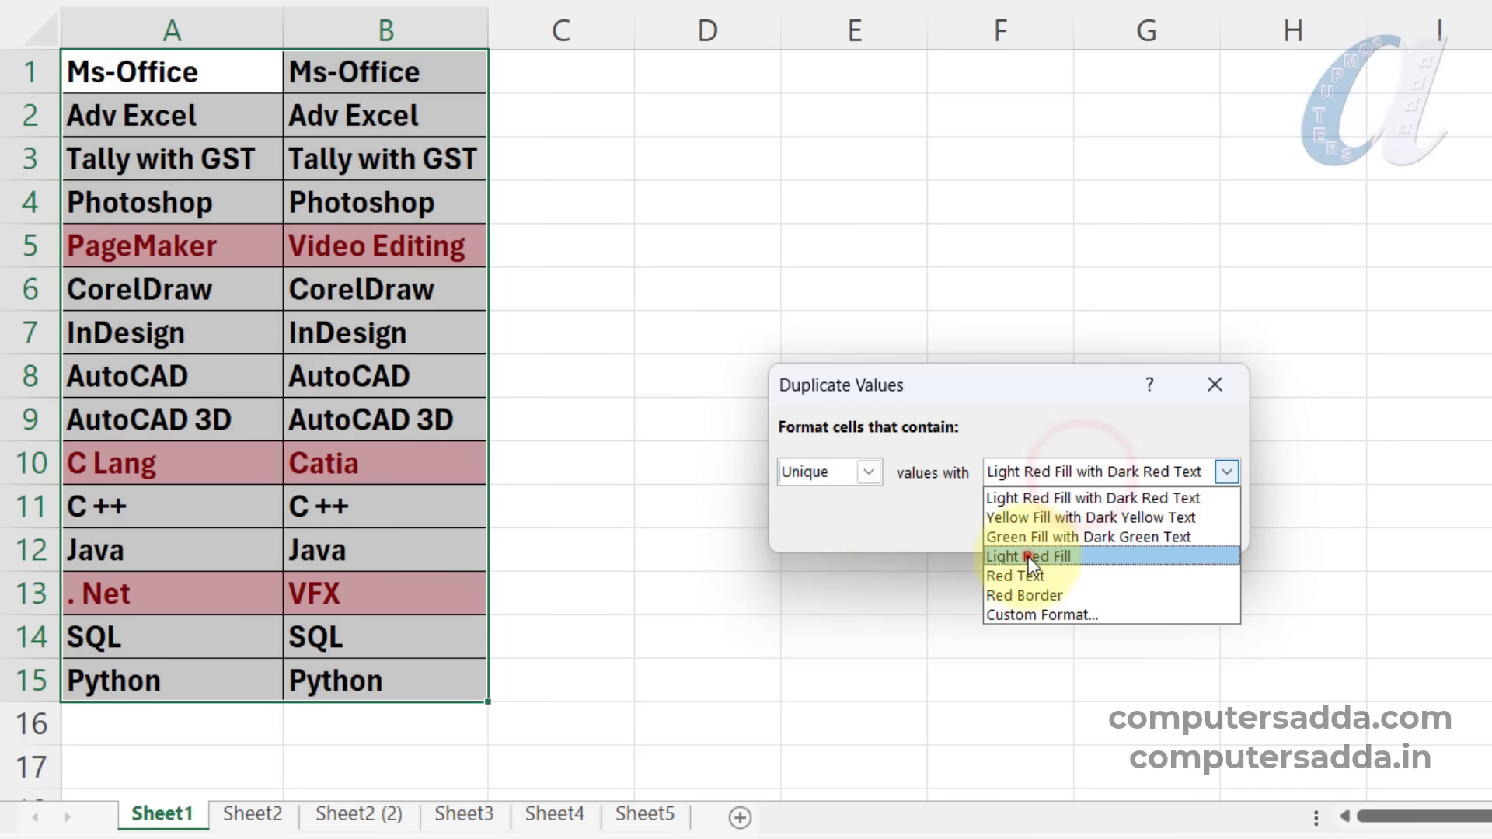
{"action": "left_click", "coordinate": [1029, 557]}
{"action": "left_click", "coordinate": [1073, 482]}
{"action": "left_click", "coordinate": [1068, 500]}
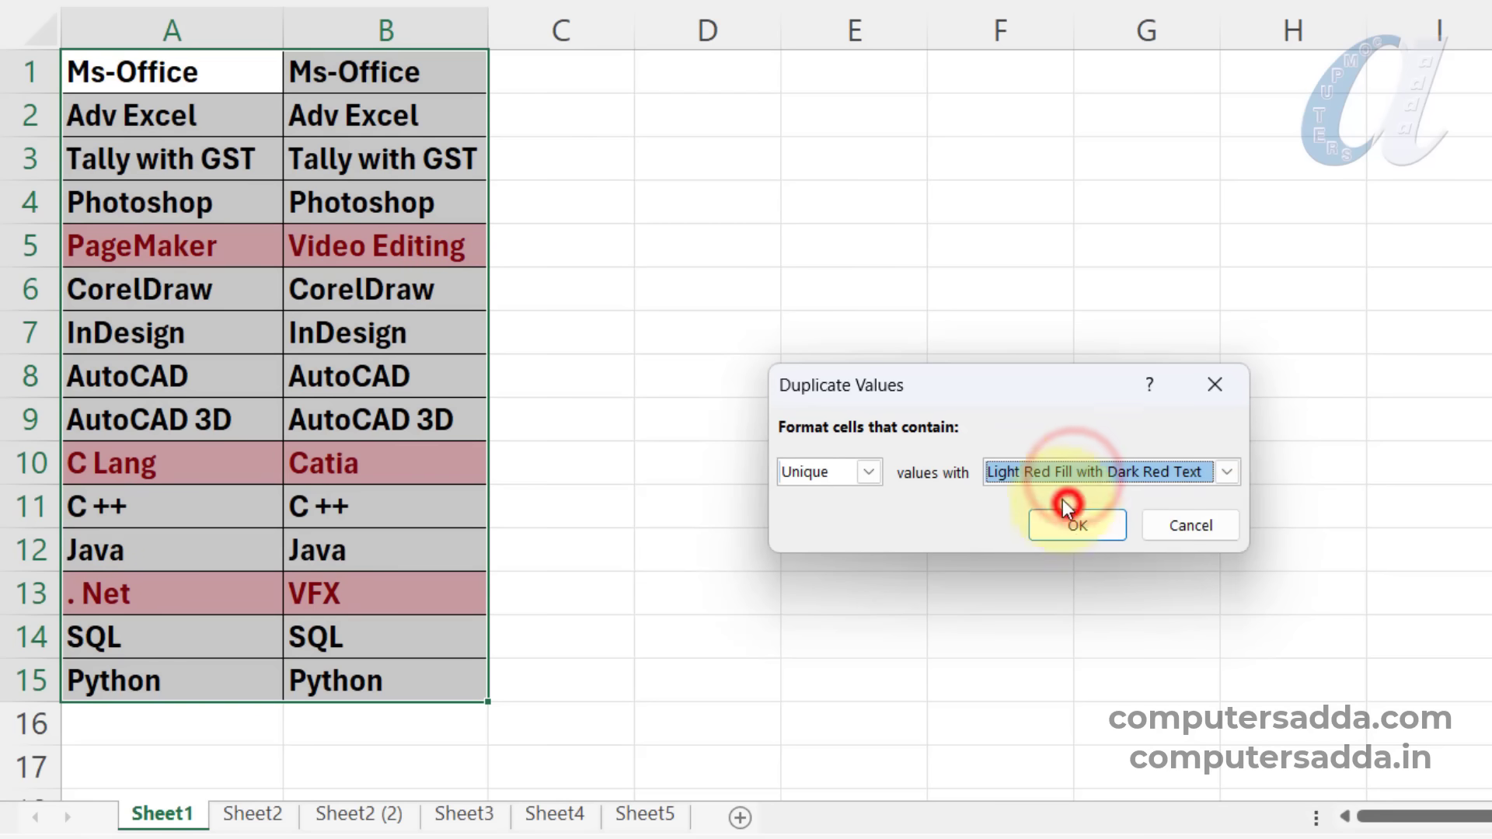
{"action": "left_click", "coordinate": [1204, 526]}
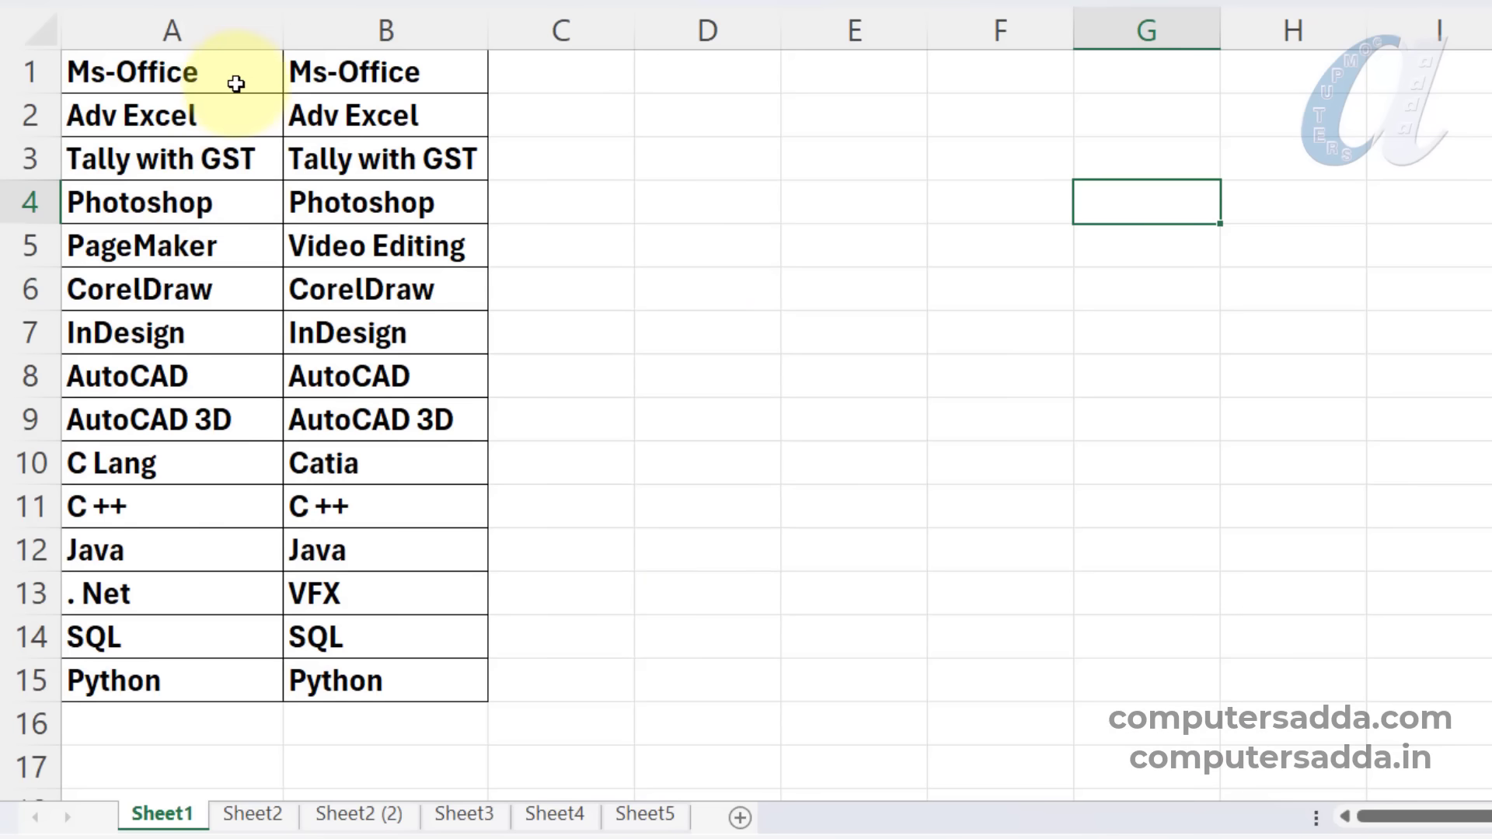
Select the cells in A1:B15 that differ between the two columns of each row and fill them yellow.
{"action": "left_click_drag", "start_coordinate": [173, 70], "coordinate": [354, 715]}
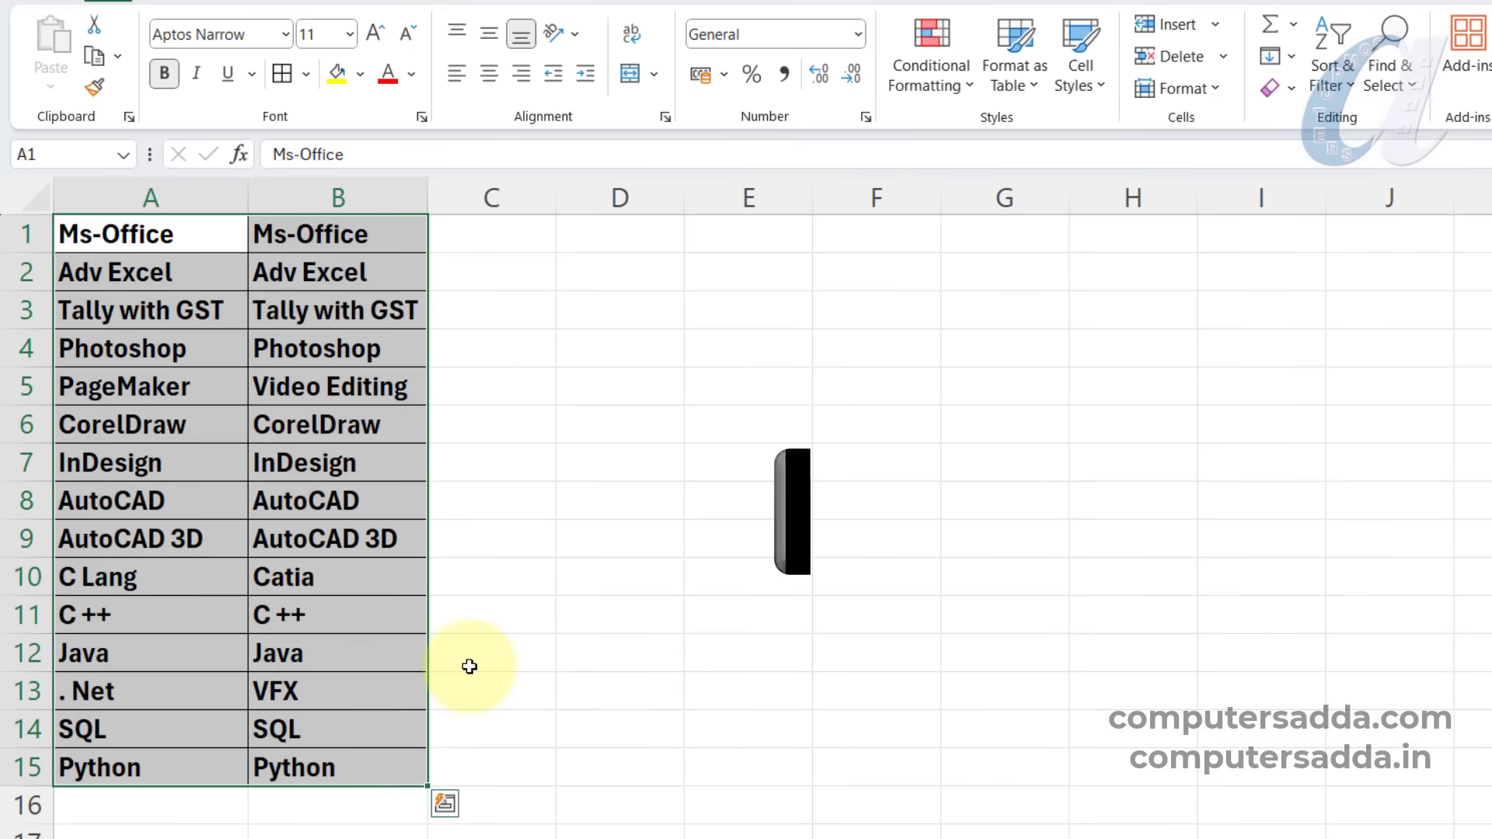
{"action": "key", "text": "ctrl+backslash"}
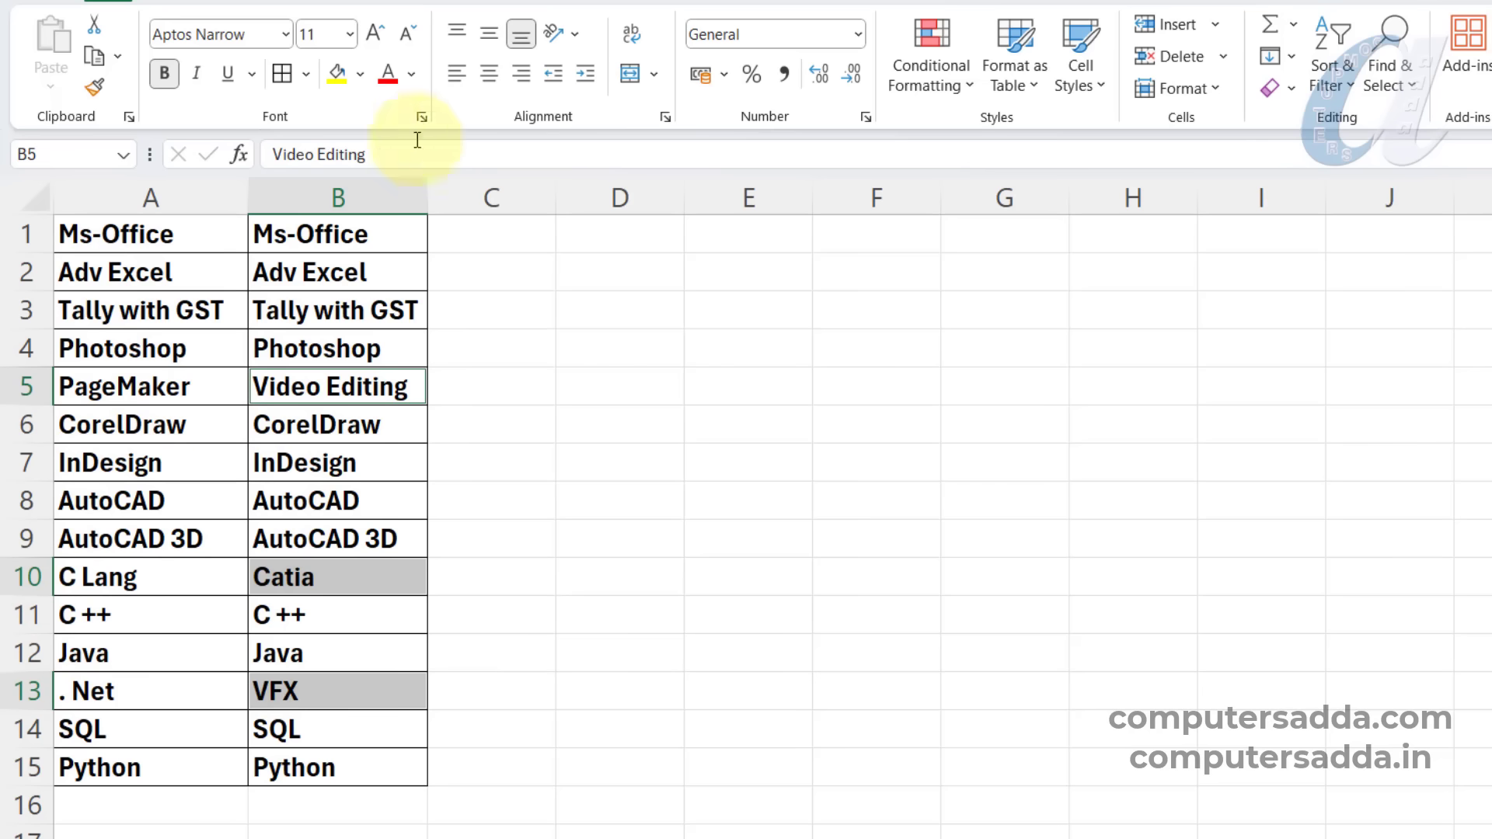
{"action": "left_click", "coordinate": [339, 78]}
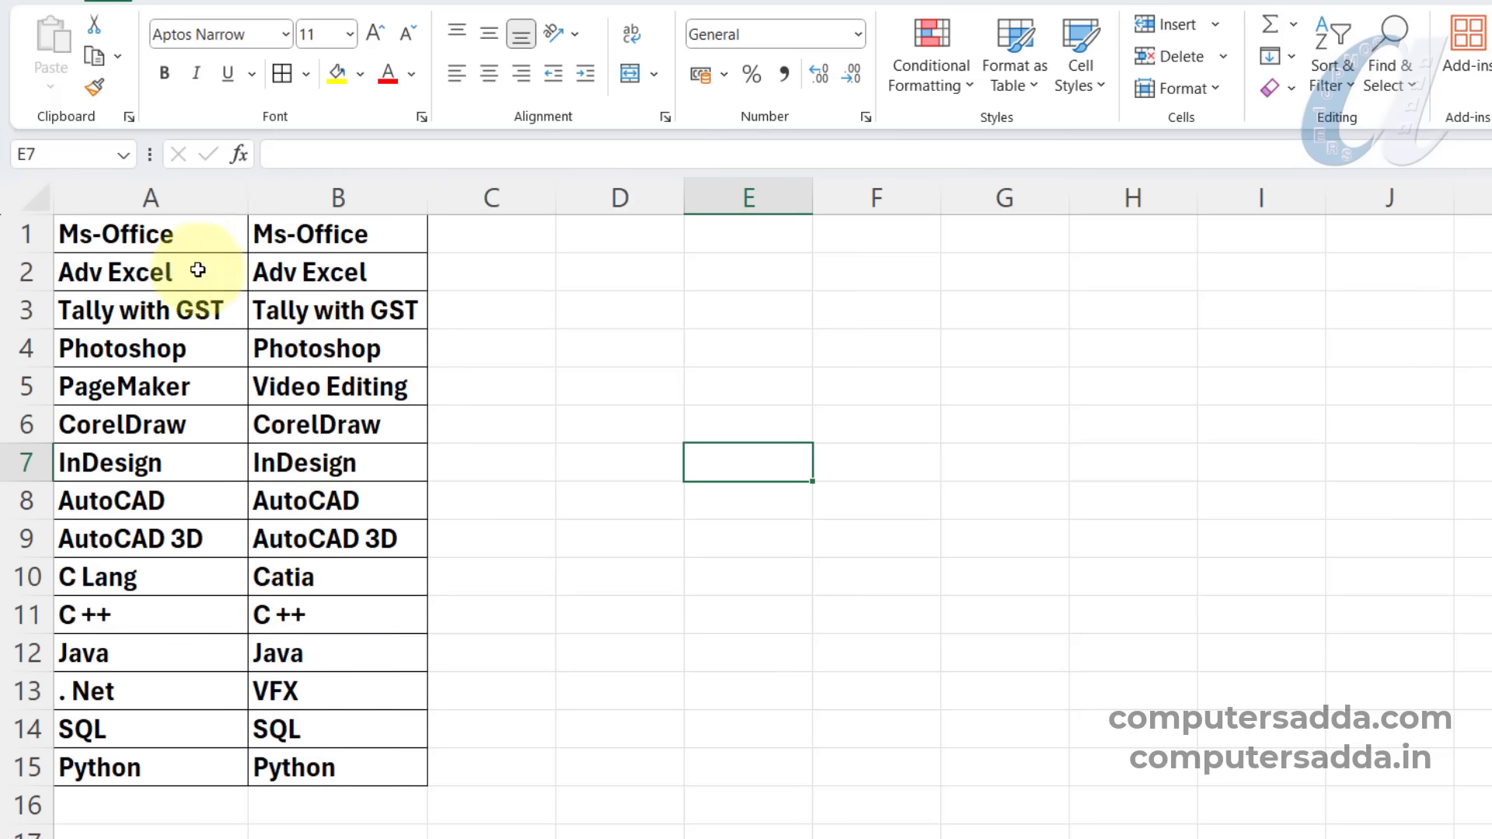
Select the row differences between columns A and B and set their font colour to red.
{"action": "left_click_drag", "start_coordinate": [183, 205], "coordinate": [290, 205]}
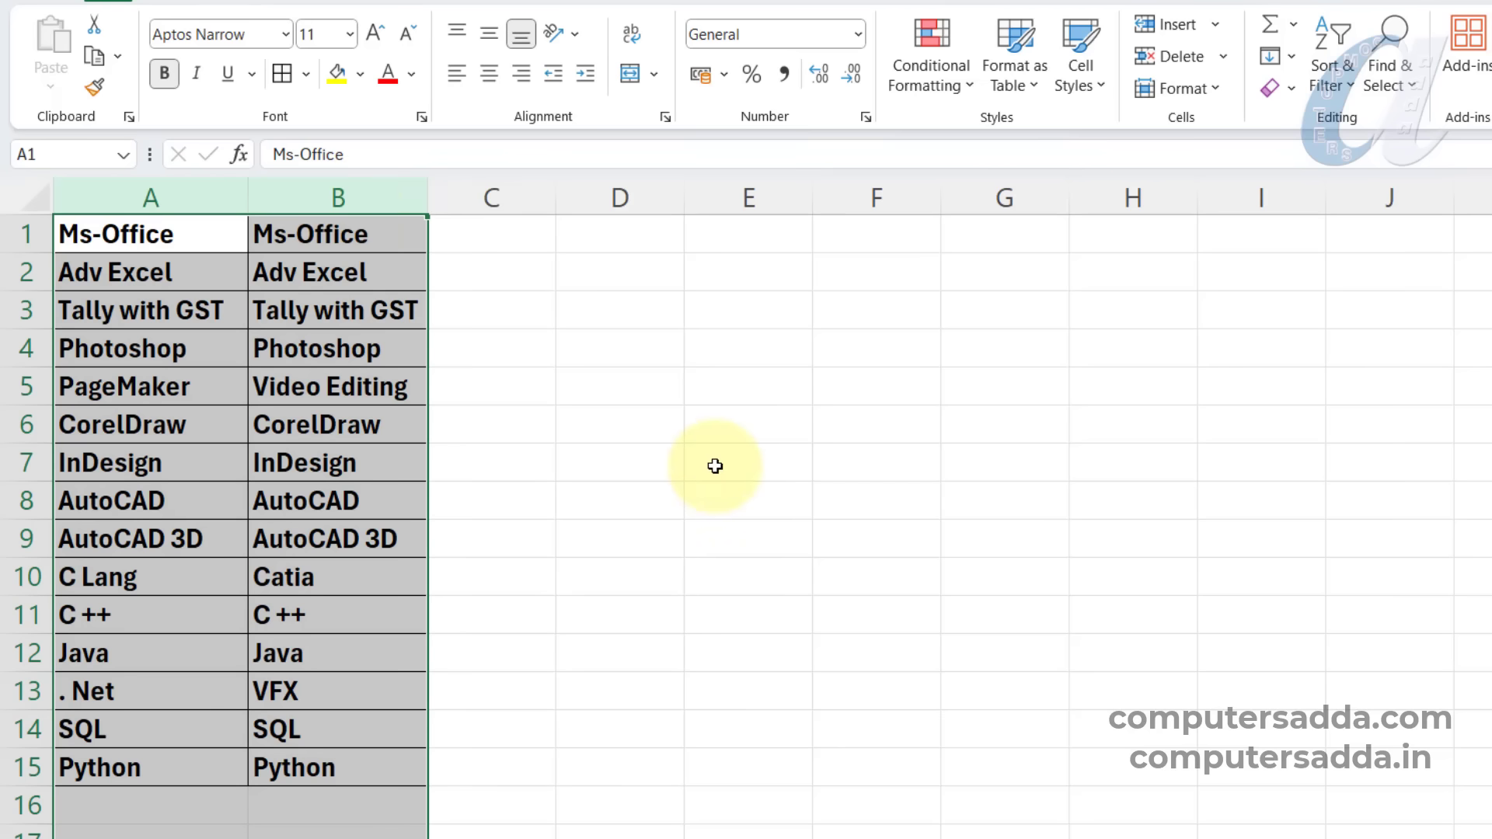
{"action": "key", "text": "ctrl+backslash"}
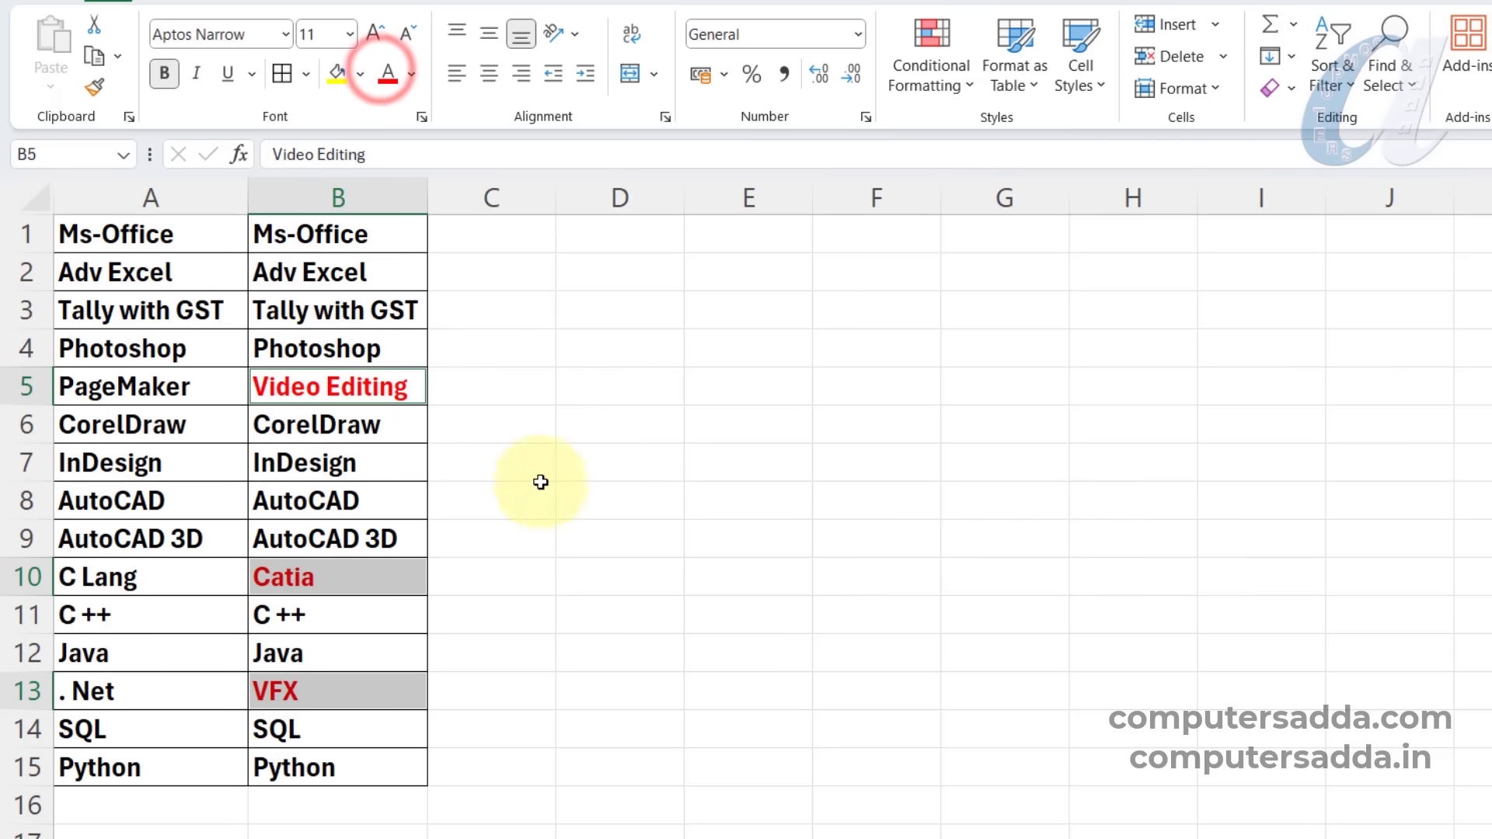
{"action": "left_click", "coordinate": [786, 466]}
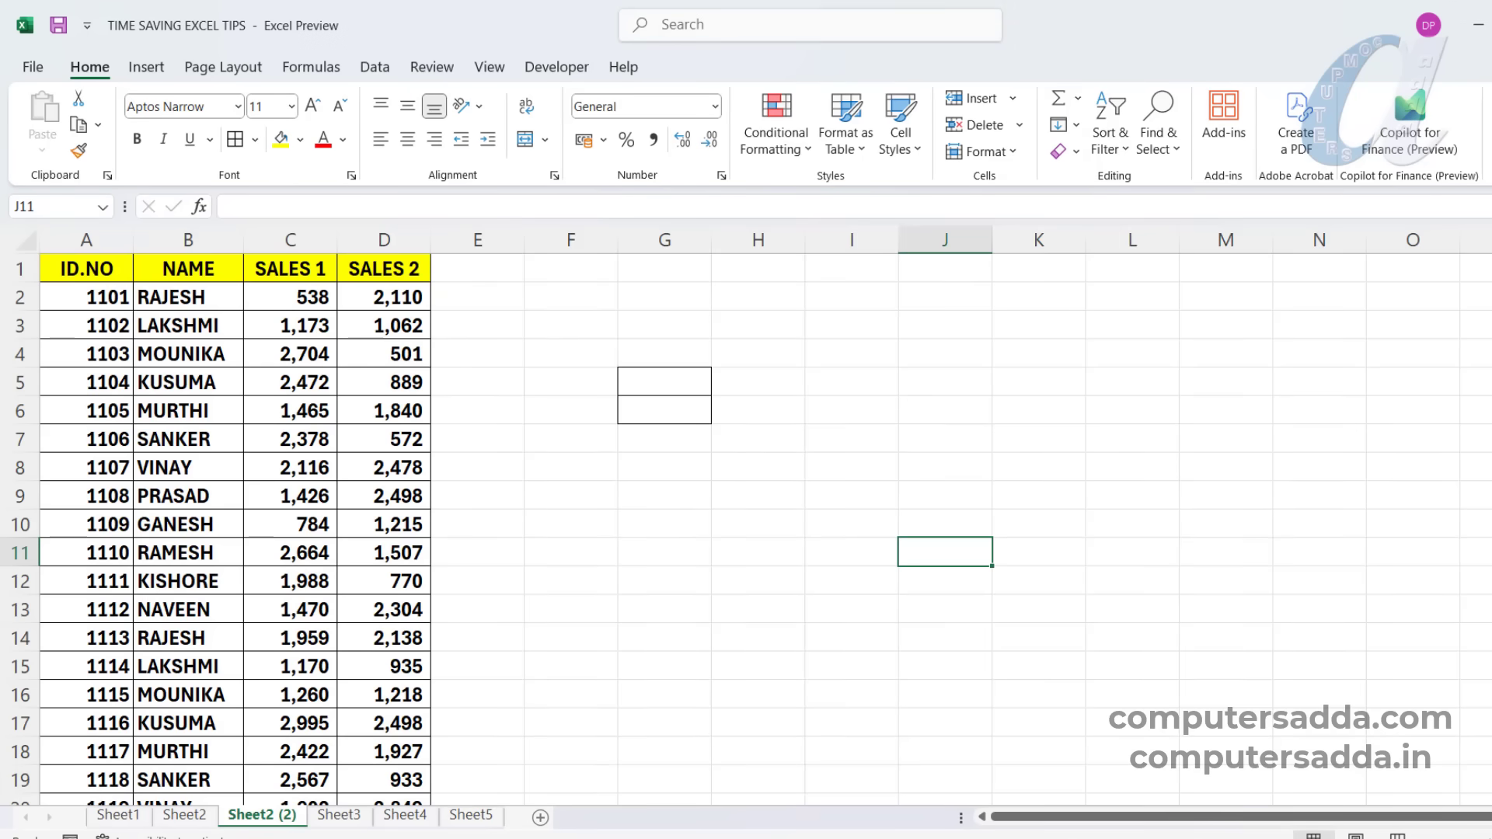
{"action": "scroll", "coordinate": [746, 513], "scroll_direction": "down", "scroll_amount": 20}
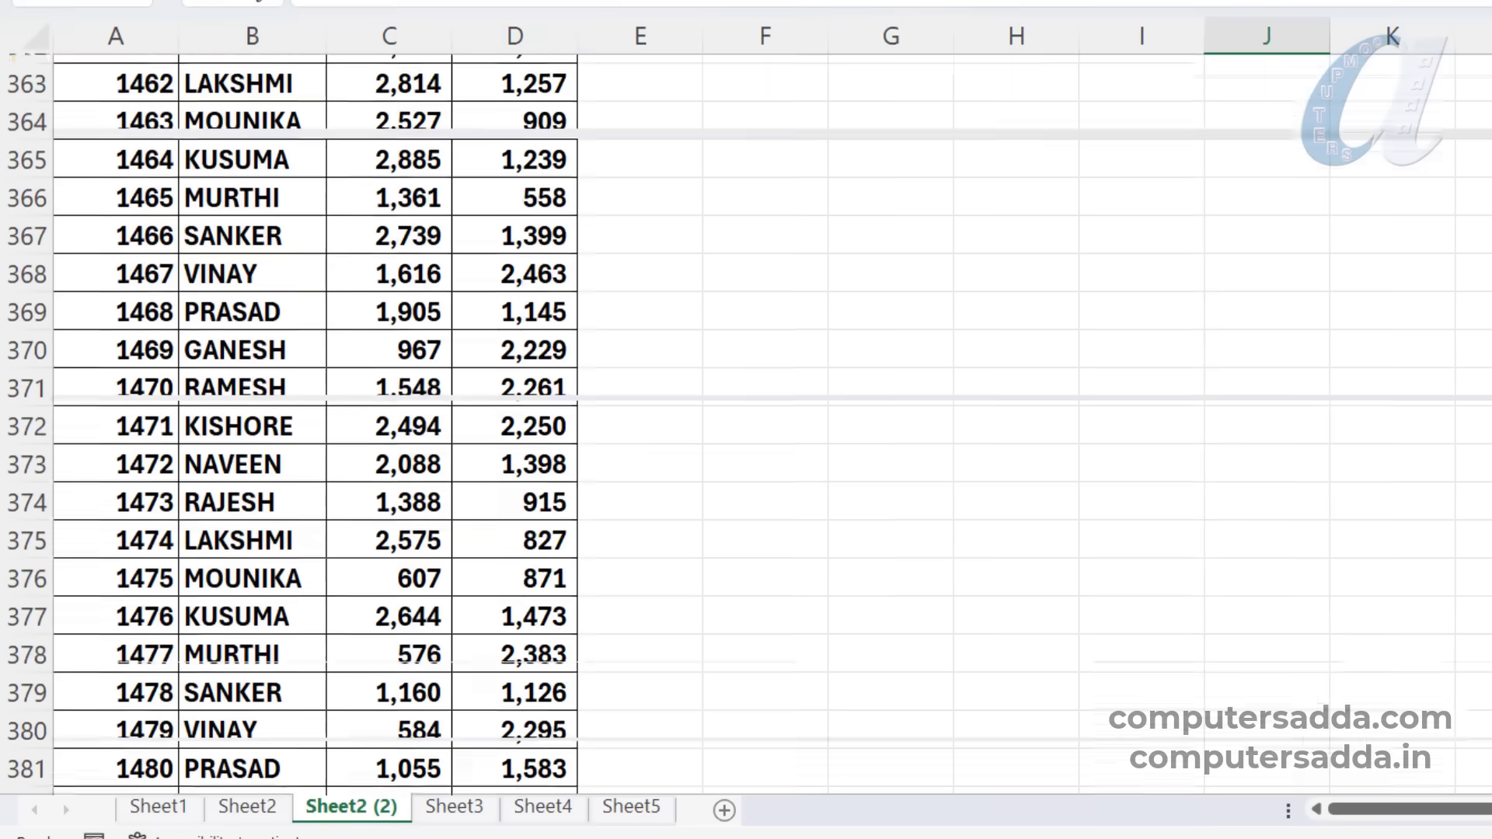
{"action": "scroll", "coordinate": [311, 420], "scroll_direction": "down", "scroll_amount": 20}
{"action": "scroll", "coordinate": [311, 420], "scroll_direction": "up", "scroll_amount": 20}
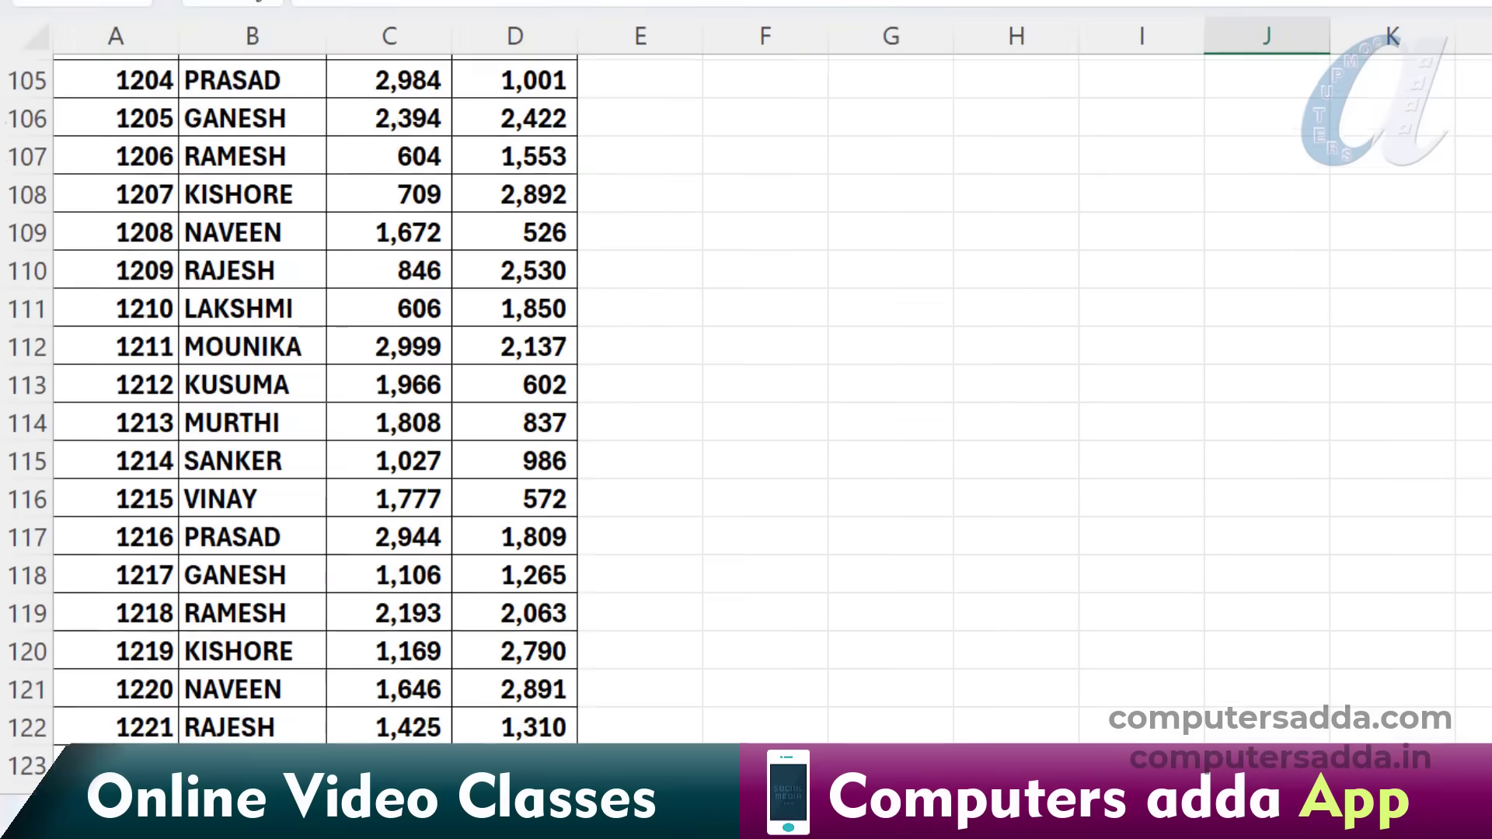
{"action": "scroll", "coordinate": [311, 419], "scroll_direction": "up", "scroll_amount": 20}
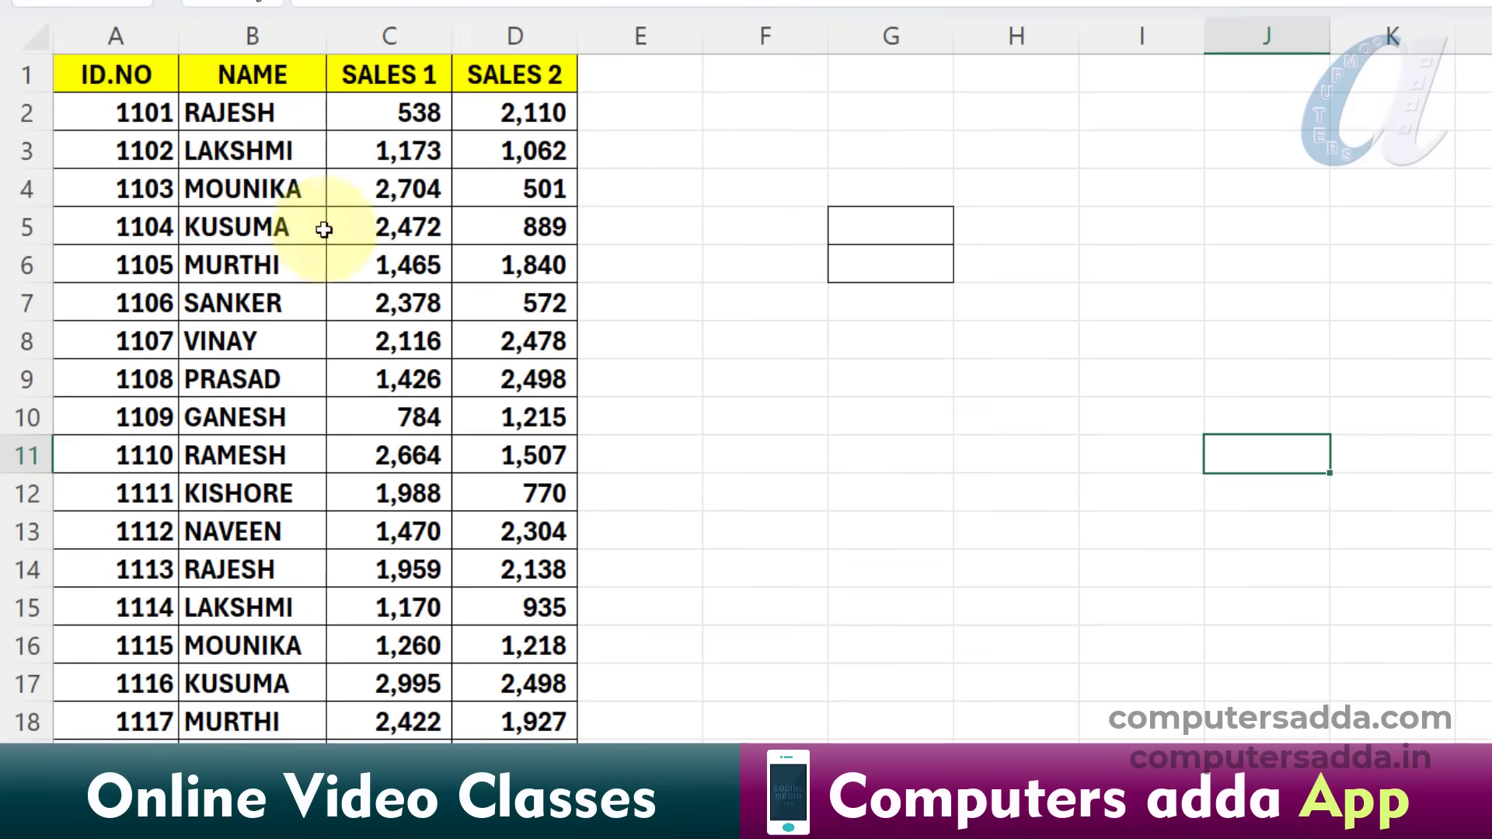
{"action": "left_click_drag", "start_coordinate": [941, 420], "coordinate": [960, 426]}
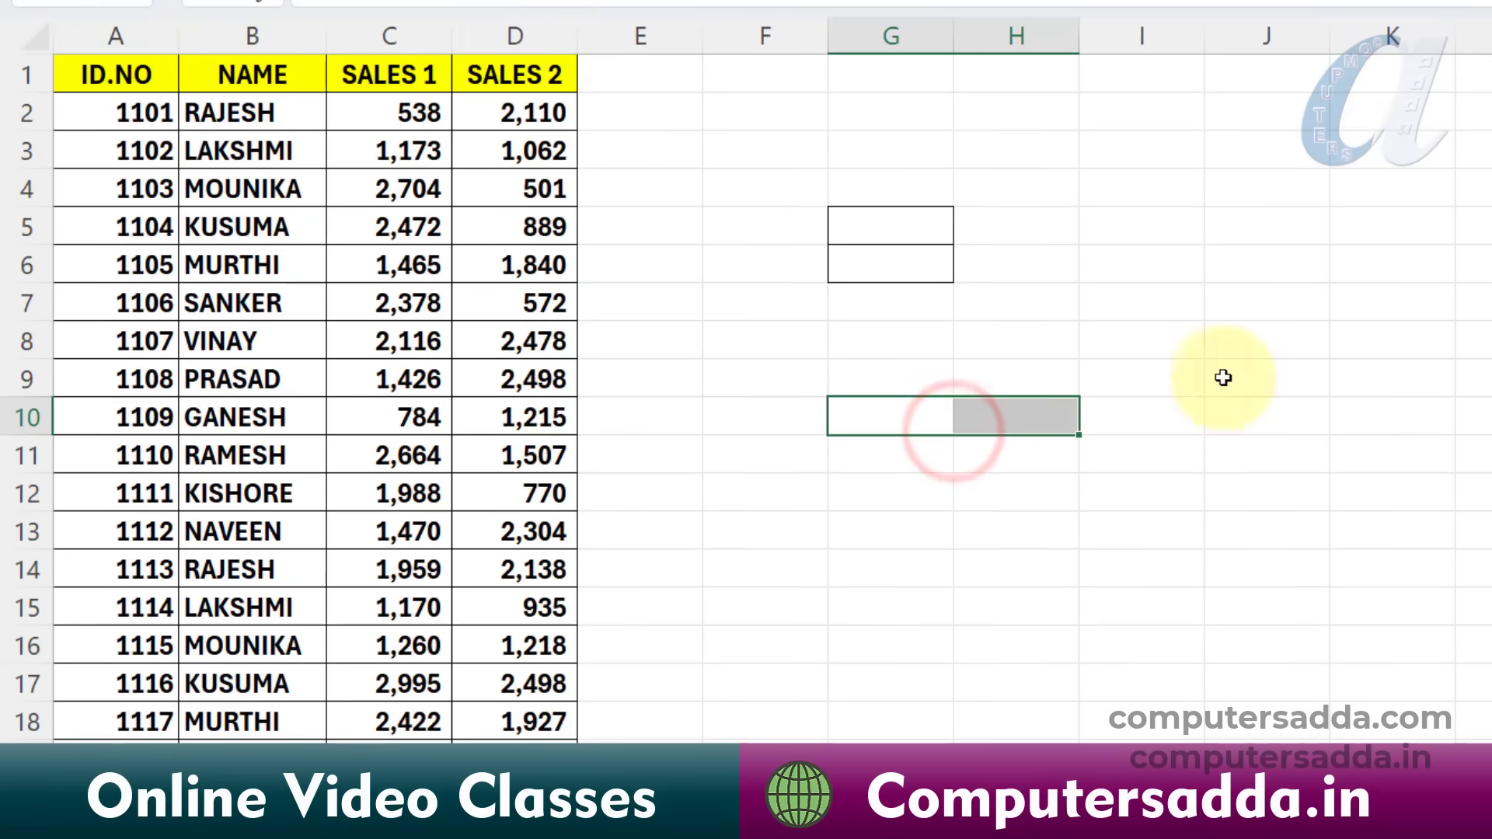
{"action": "left_click", "coordinate": [1305, 343]}
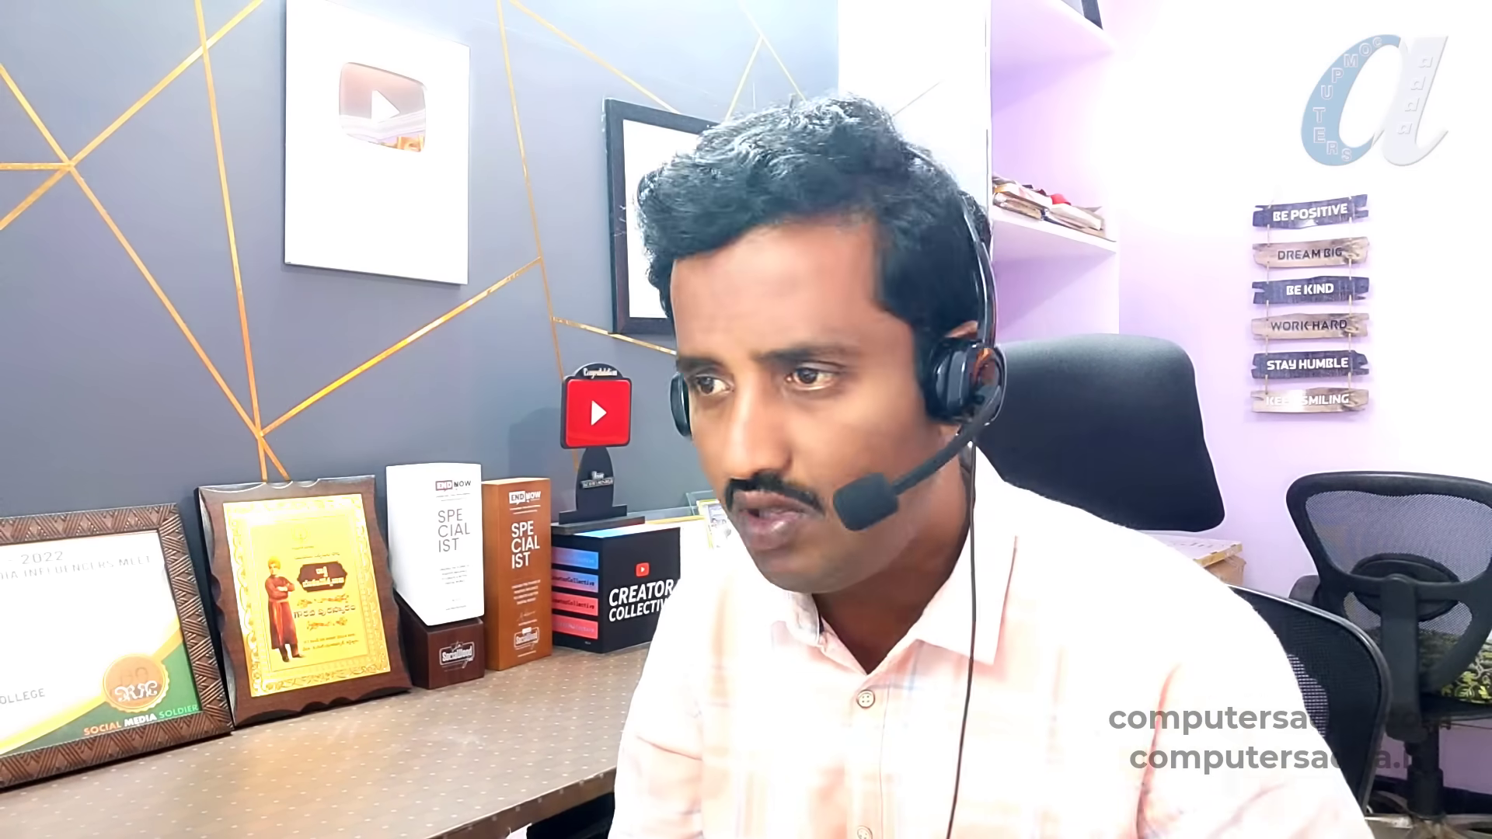
Enter =SUM(C2:D6) in cell G5 to total the first five rows of both sales columns, and clear the cell again.
{"action": "left_click", "coordinate": [923, 234]}
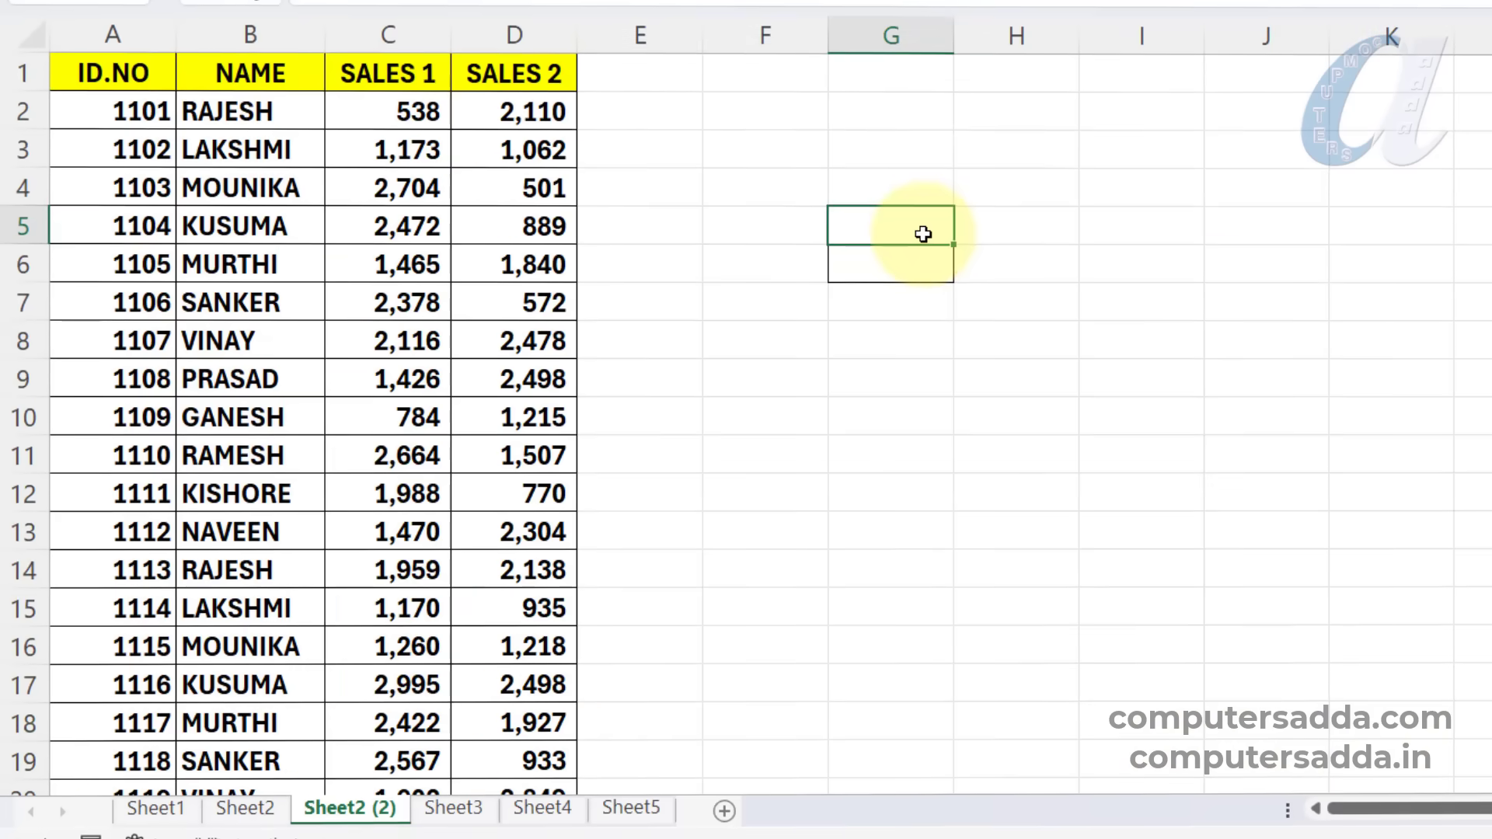
{"action": "type", "text": "=SUM"}
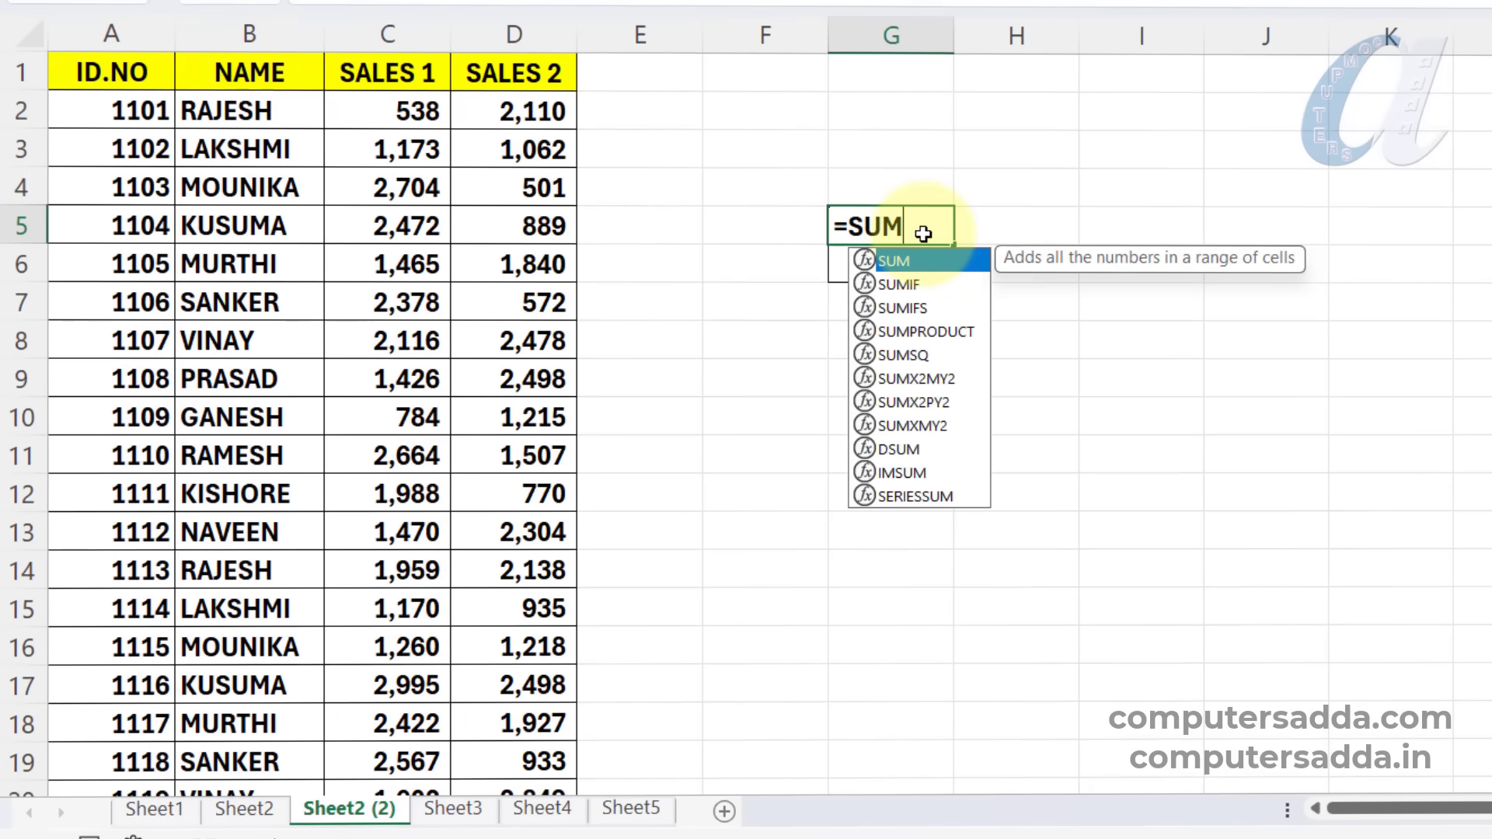
{"action": "type", "text": "("}
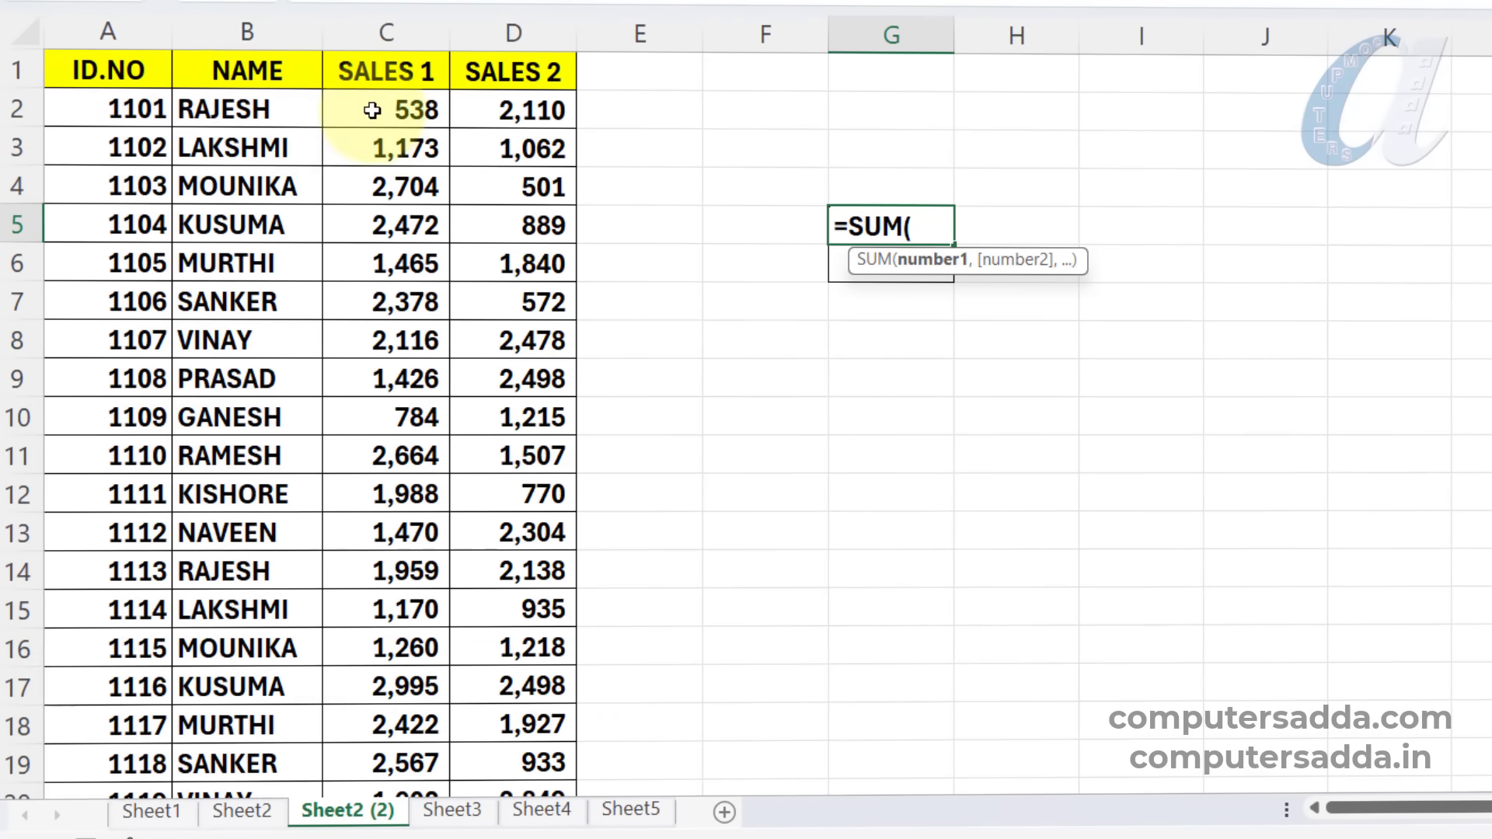
{"action": "left_click_drag", "start_coordinate": [491, 129], "coordinate": [513, 265]}
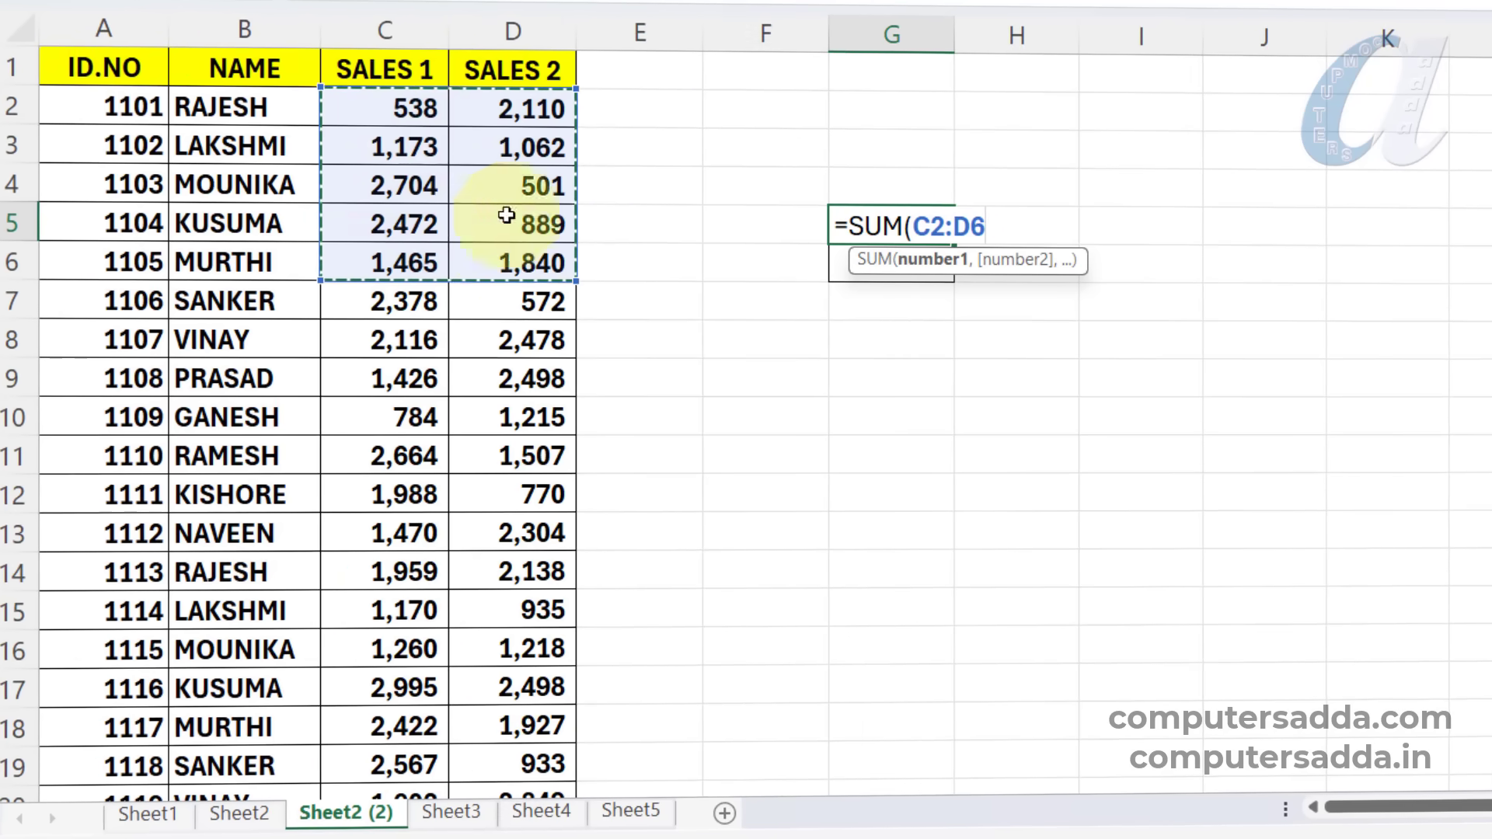
{"action": "key", "text": "Return"}
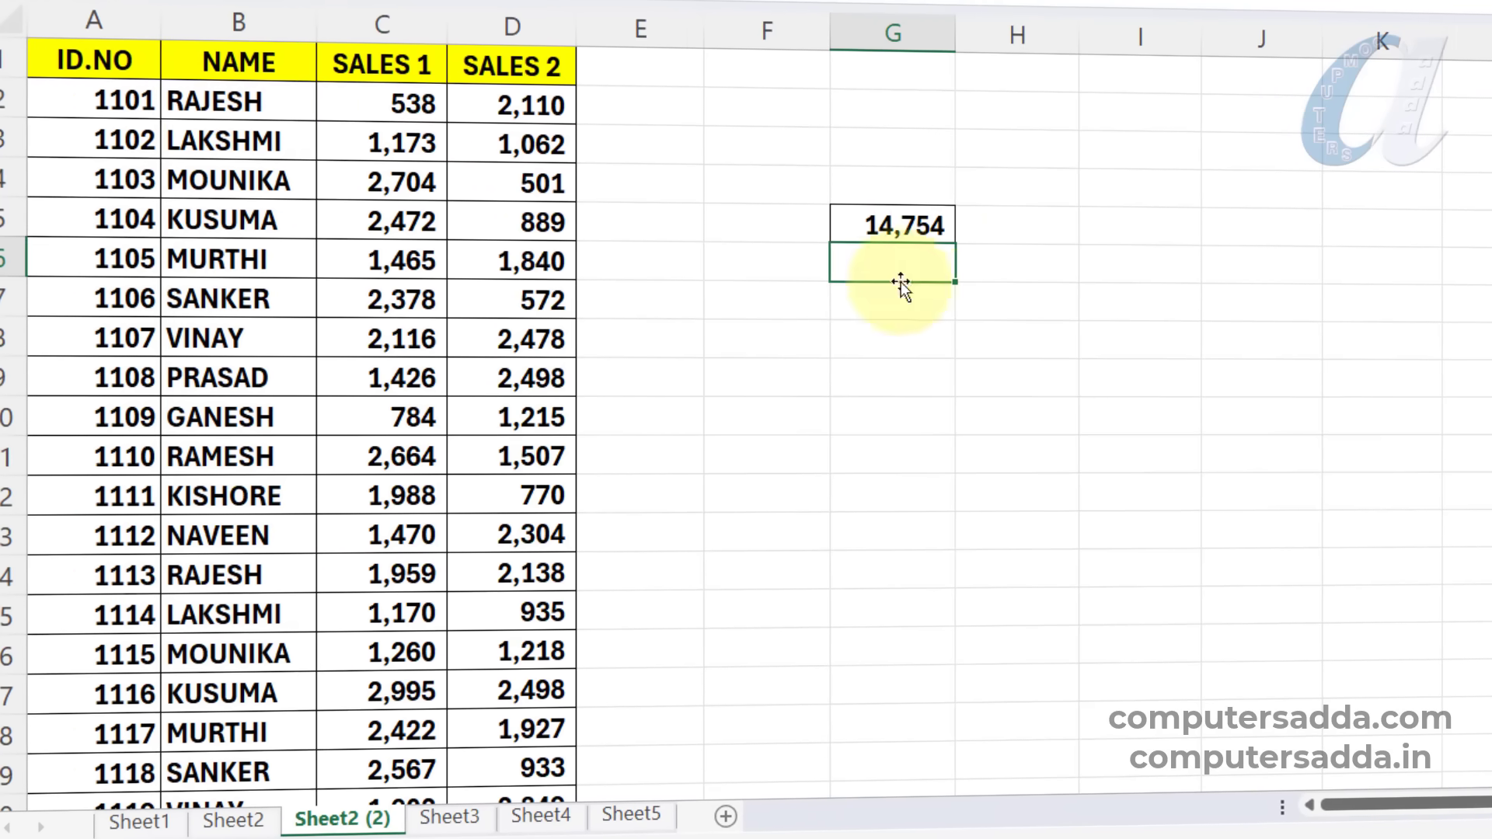
{"action": "left_click", "coordinate": [907, 224]}
{"action": "key", "text": "Delete"}
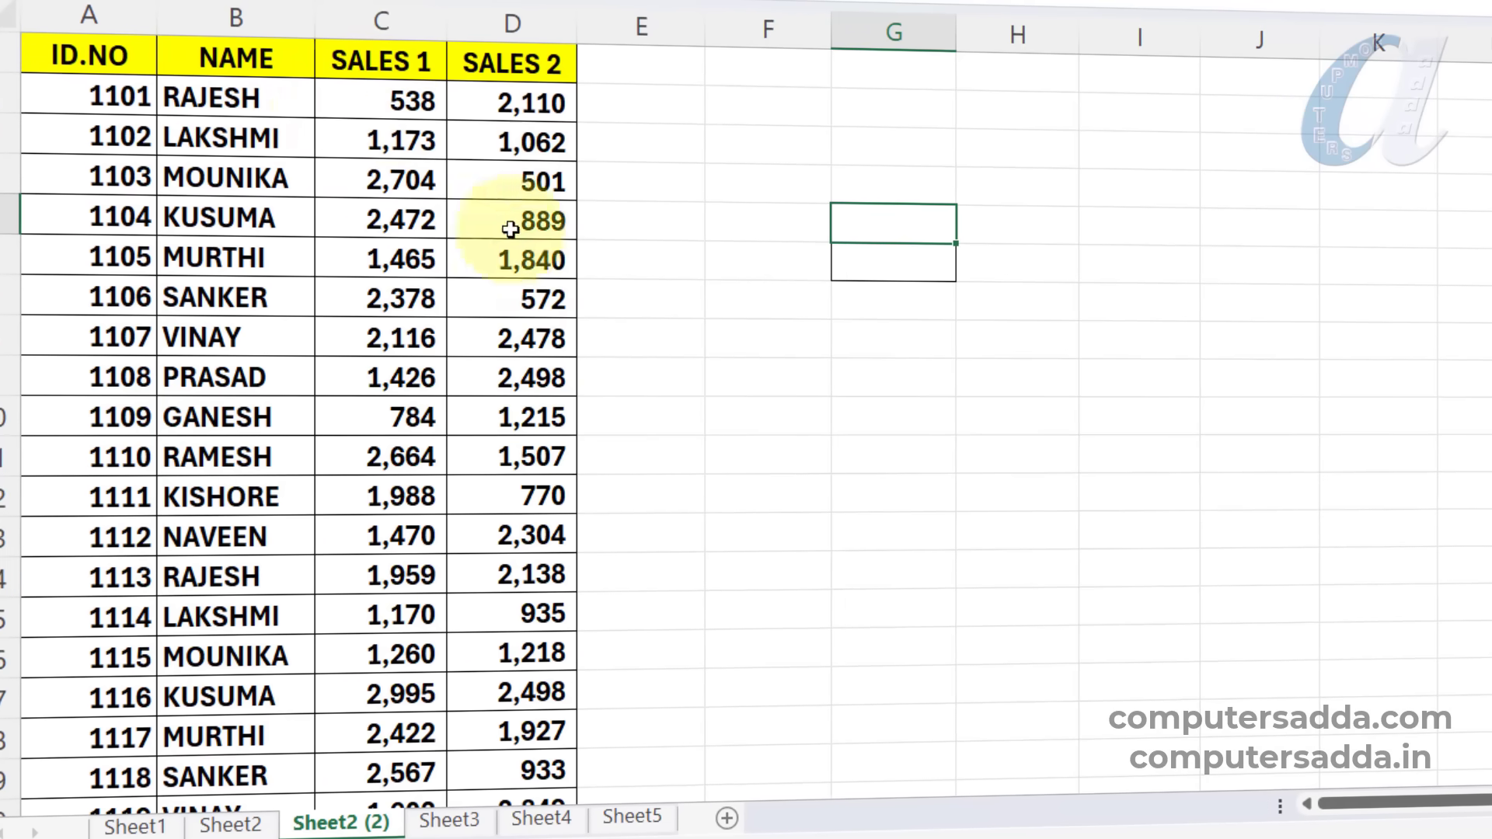
Try to total the full SALES 1 and SALES 2 columns from C2 downwards with a SUM formula in G5.
{"action": "left_click_drag", "start_coordinate": [354, 103], "coordinate": [548, 656]}
{"action": "left_click", "coordinate": [653, 567]}
{"action": "left_click", "coordinate": [878, 217]}
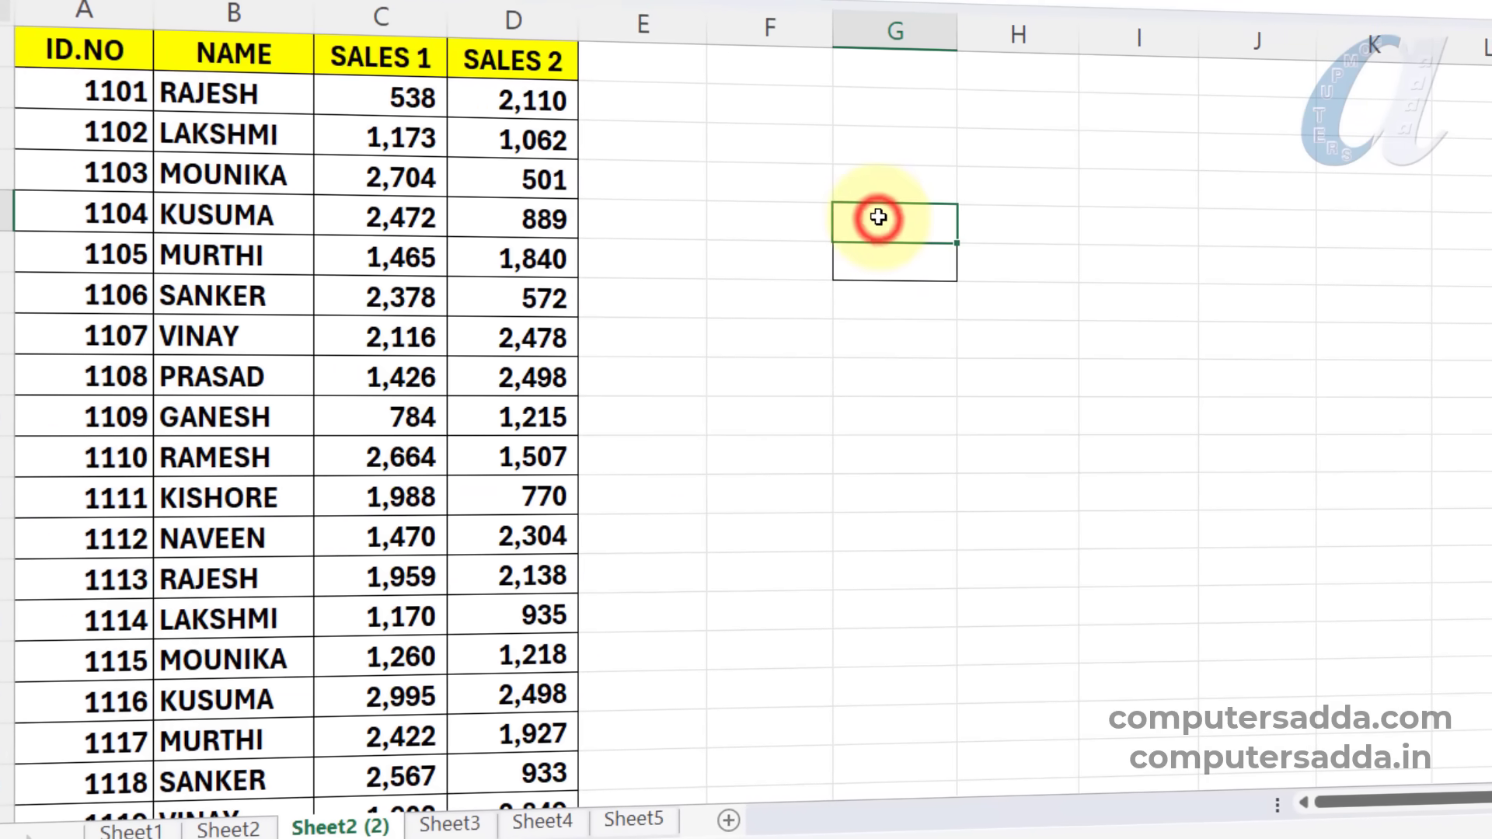
{"action": "type", "text": "=SUM"}
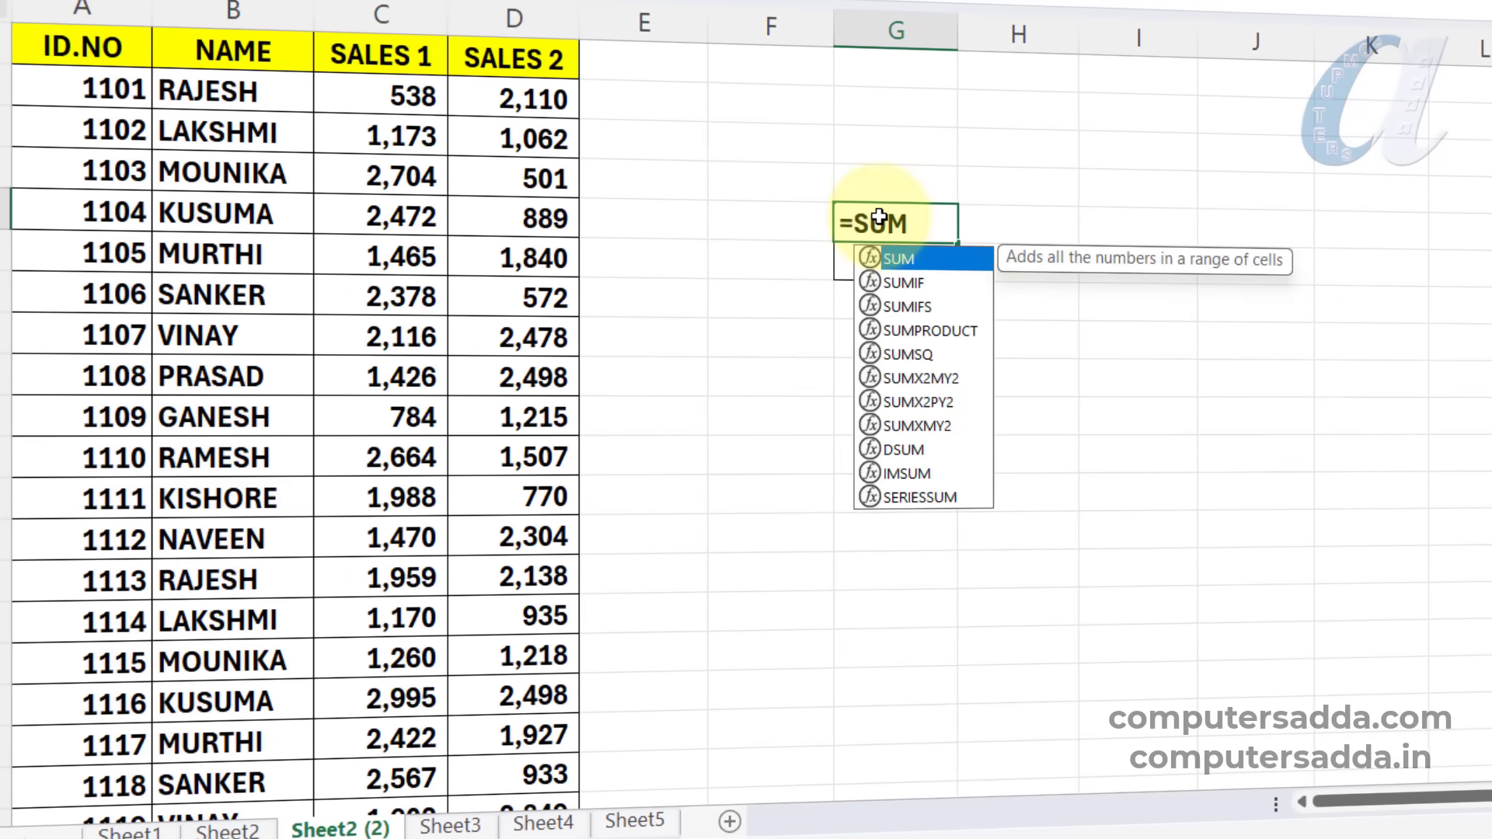
{"action": "type", "text": "("}
{"action": "left_click_drag", "start_coordinate": [386, 94], "coordinate": [505, 758]}
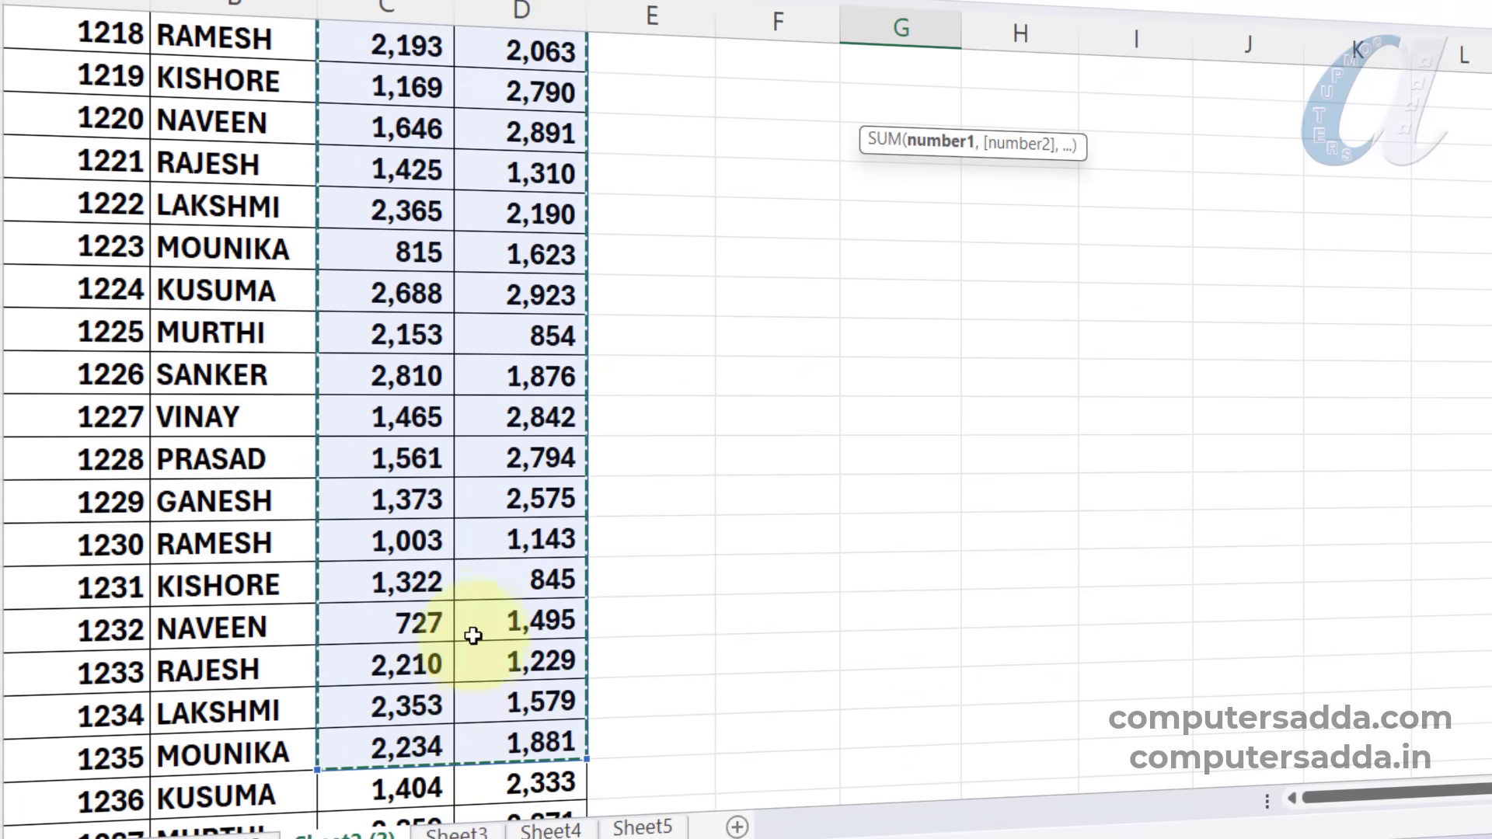
{"action": "key", "text": "Return"}
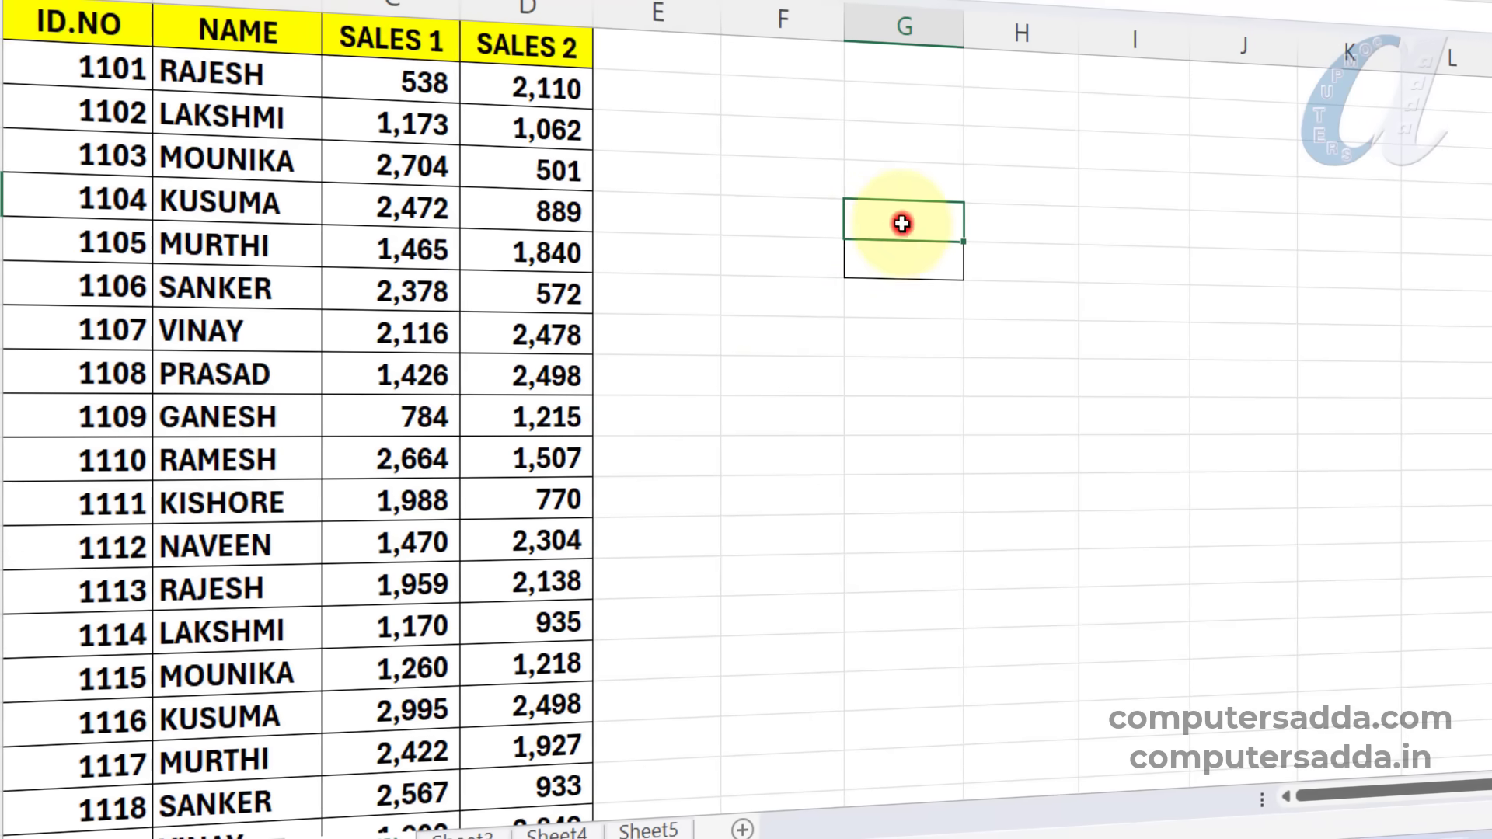
Total the first five rows of SALES 1 and SALES 2 in cell G5 with a SUM of C2:D6.
{"action": "left_click_drag", "start_coordinate": [385, 86], "coordinate": [545, 331]}
{"action": "left_click", "coordinate": [903, 222]}
{"action": "type", "text": "=SUM("}
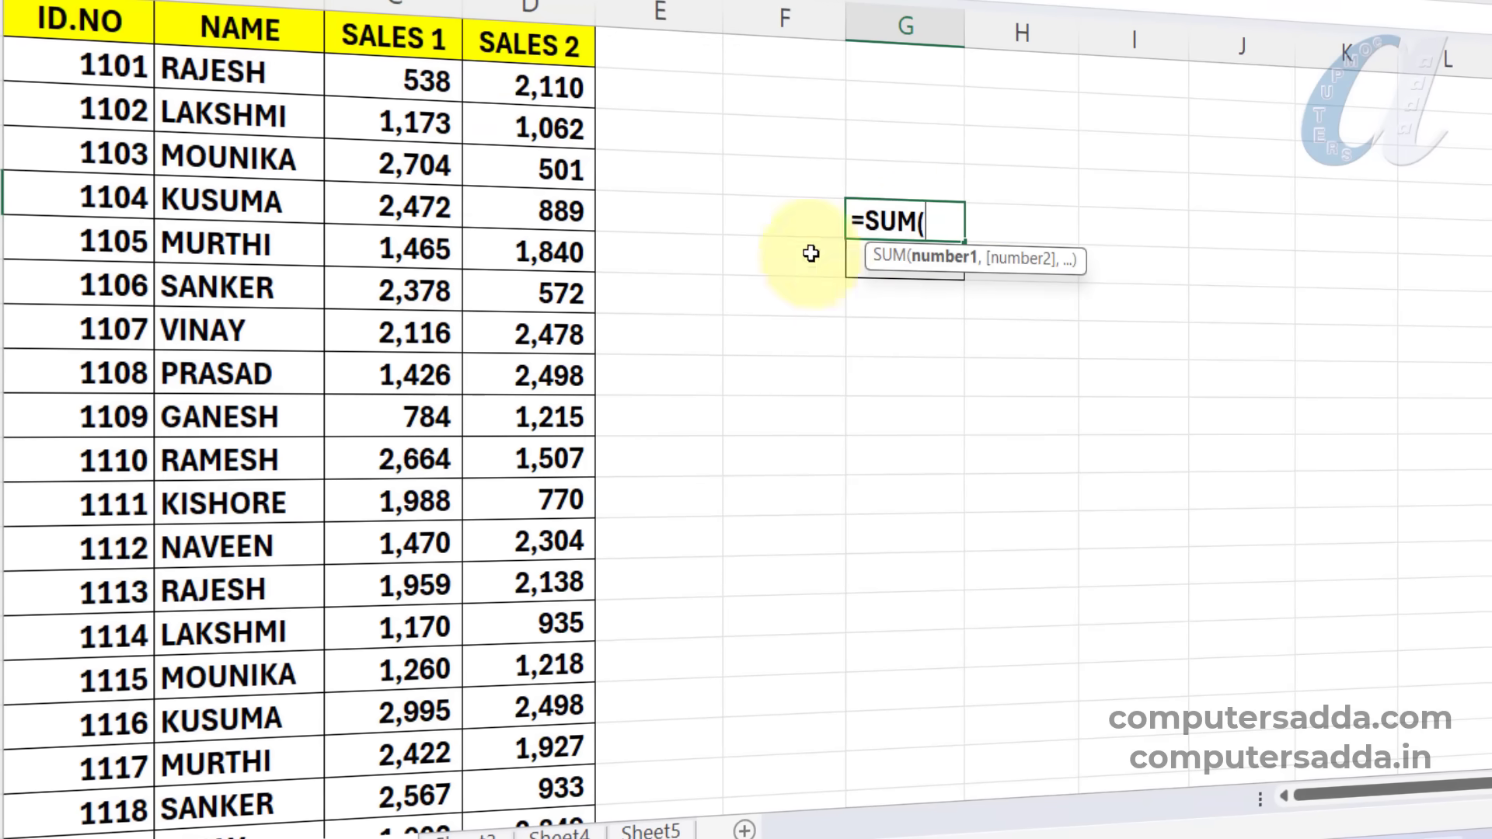
{"action": "left_click_drag", "start_coordinate": [392, 82], "coordinate": [542, 255]}
{"action": "key", "text": "Return"}
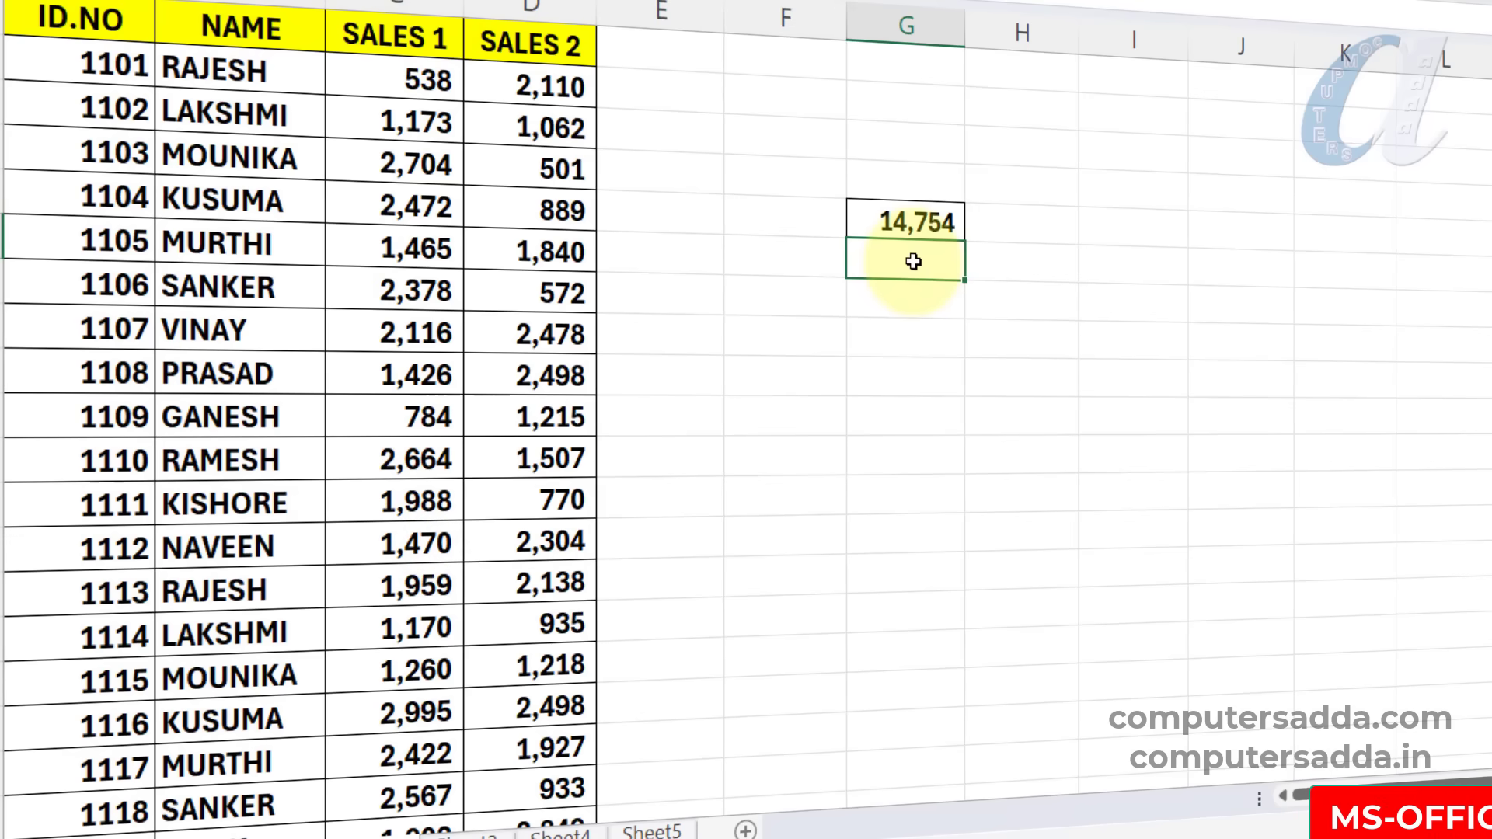
Total the first five rows of both sales columns in cell G6 with =SUM(OFFSET(C2,0,0,5,2)).
{"action": "type", "text": "=SUM("}
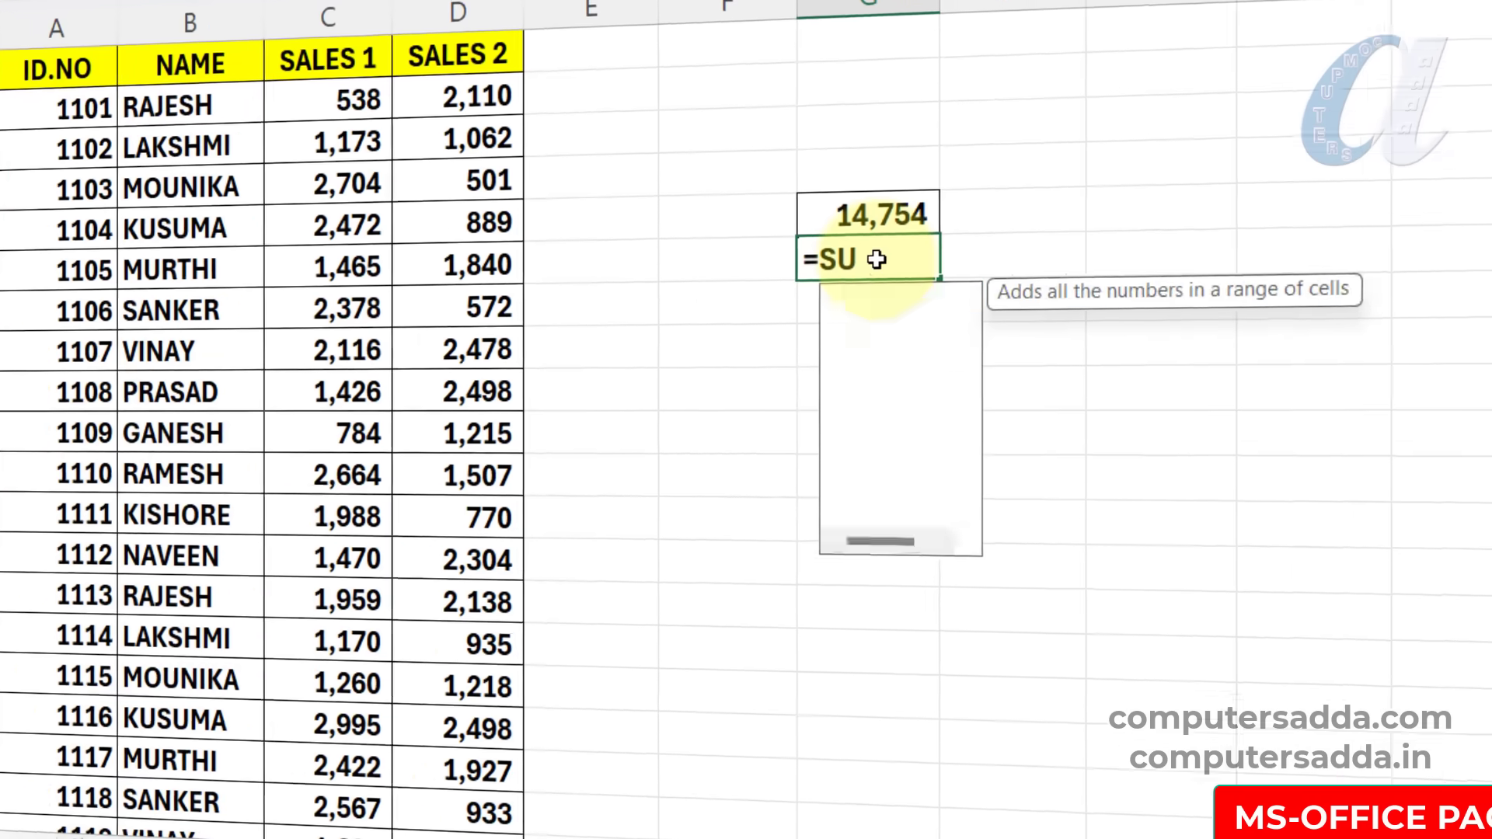
{"action": "type", "text": "OF"}
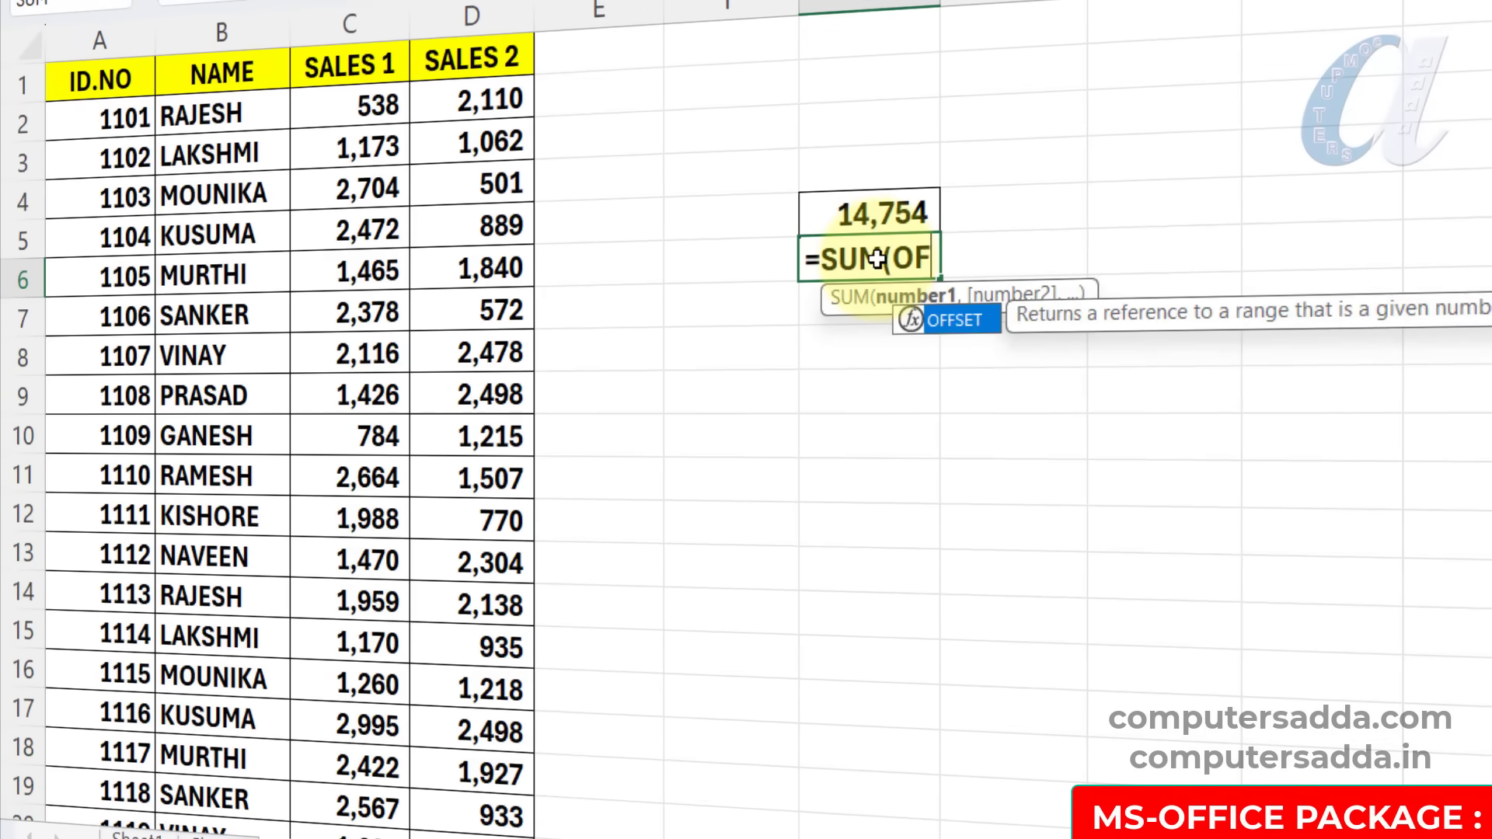
{"action": "key", "text": "Tab"}
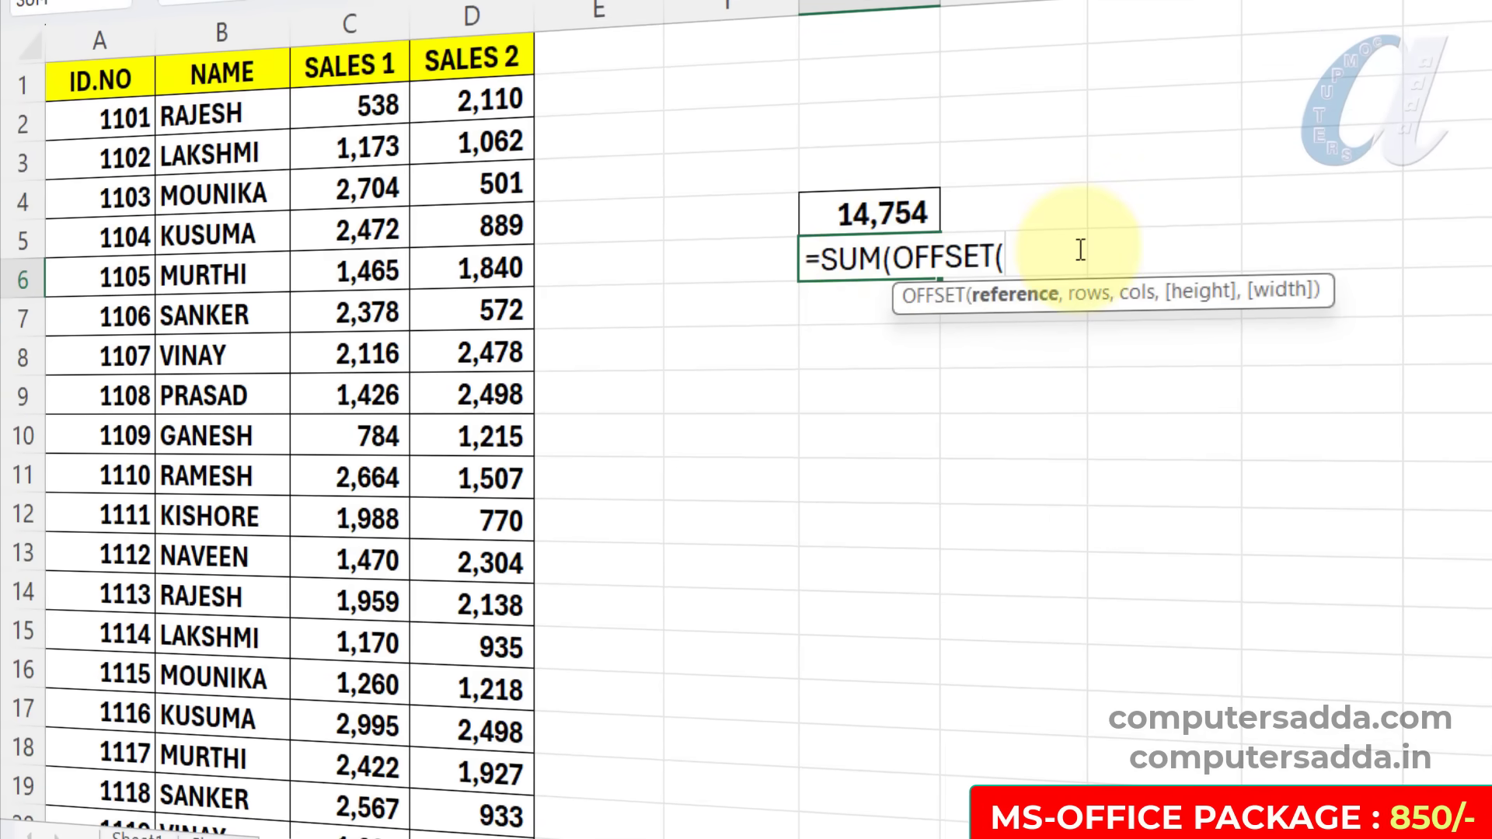
{"action": "left_click", "coordinate": [334, 108]}
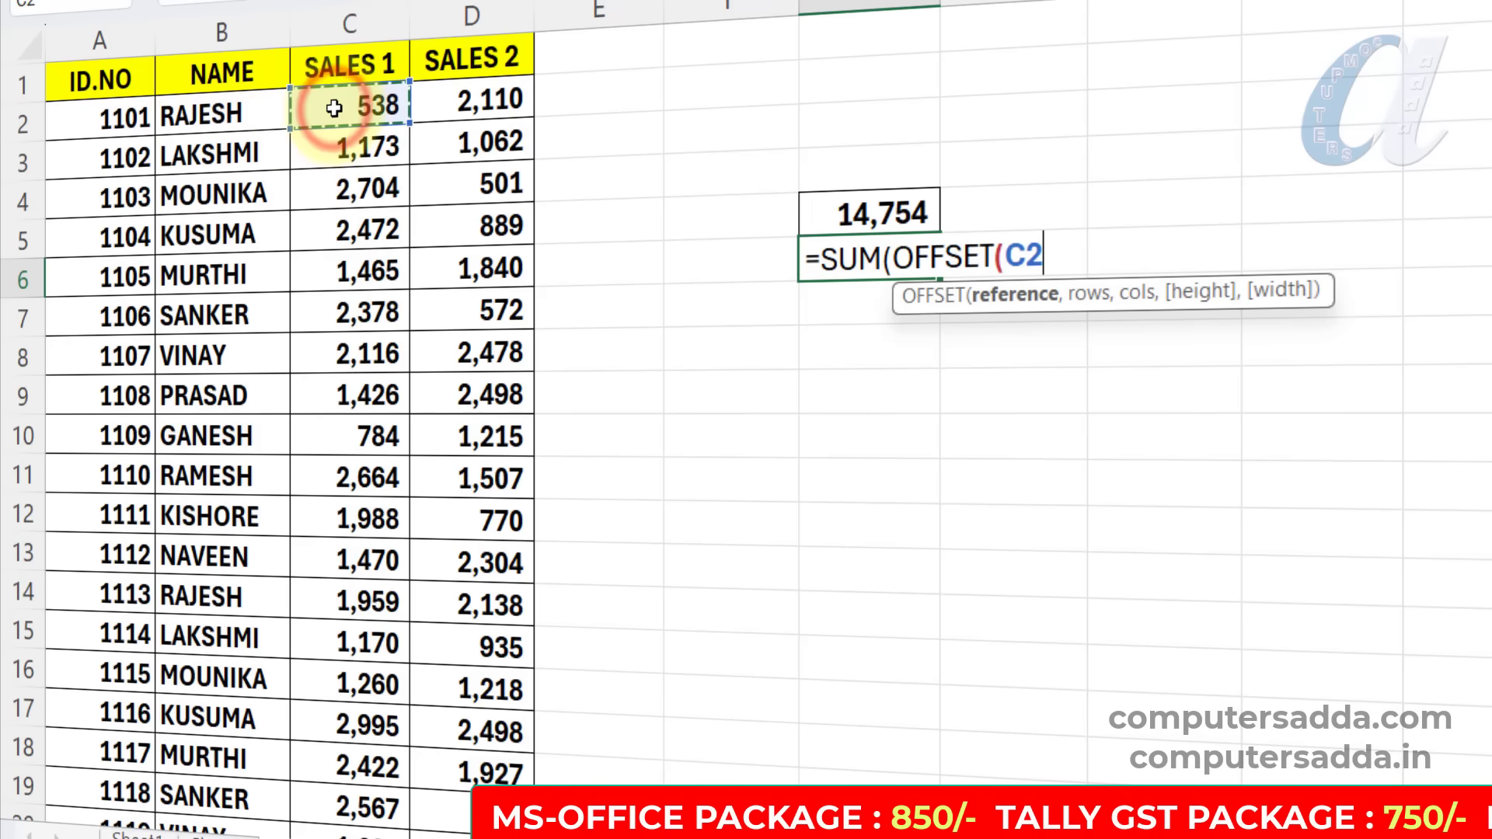
{"action": "type", "text": ","}
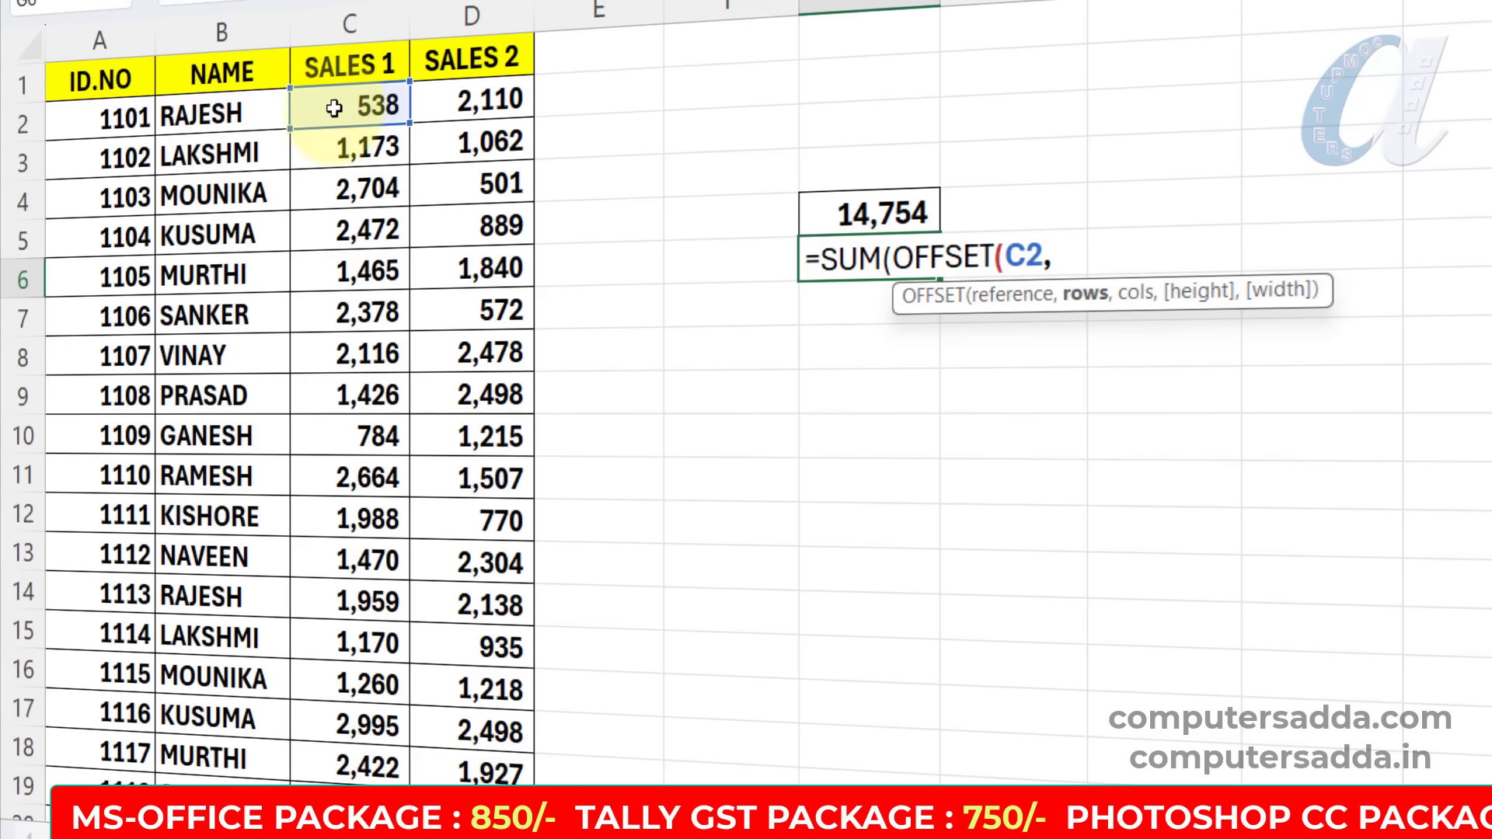
{"action": "type", "text": "0,0,5,2"}
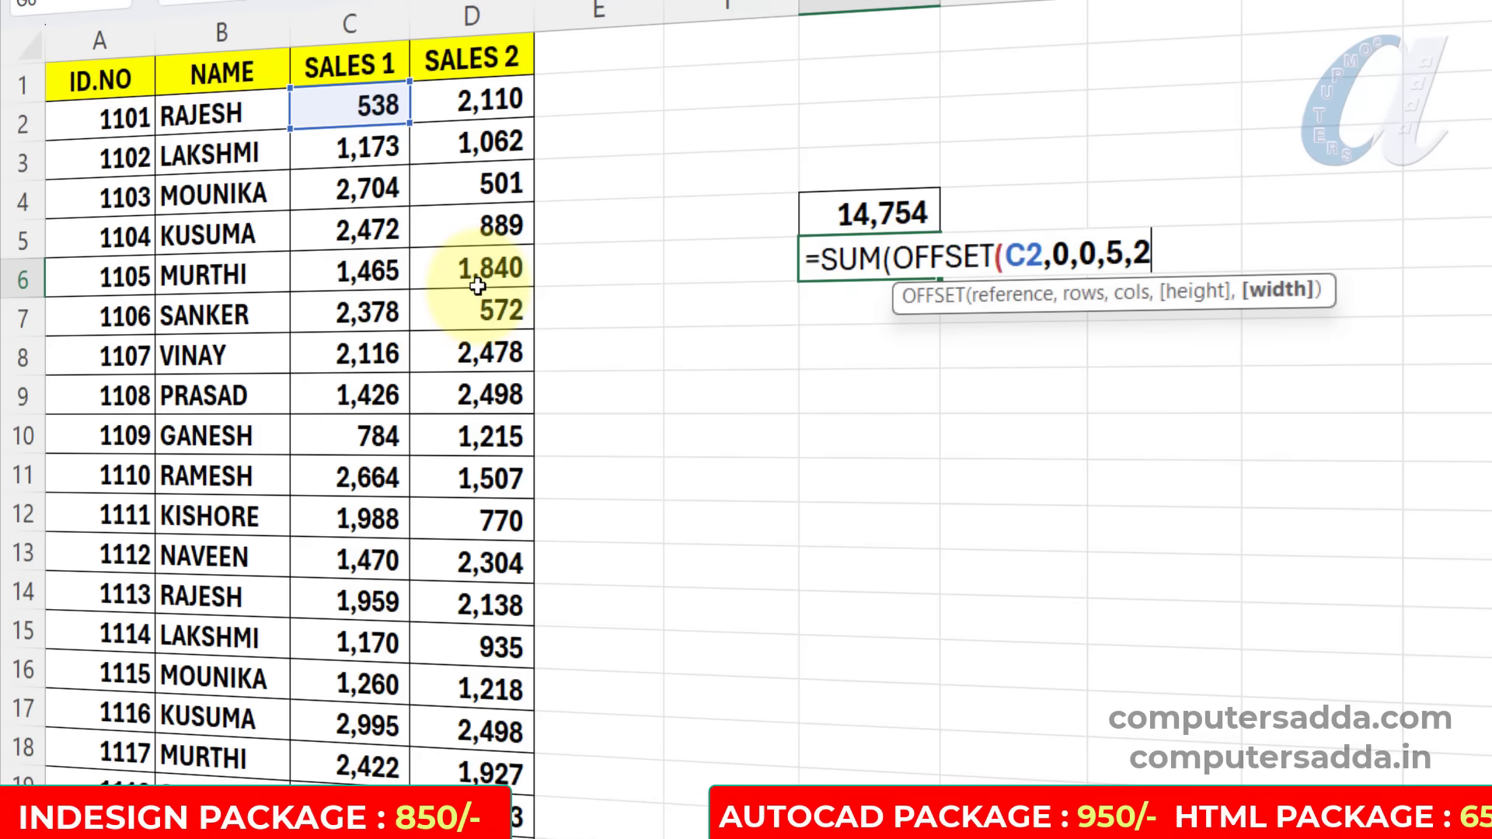
{"action": "type", "text": ")"}
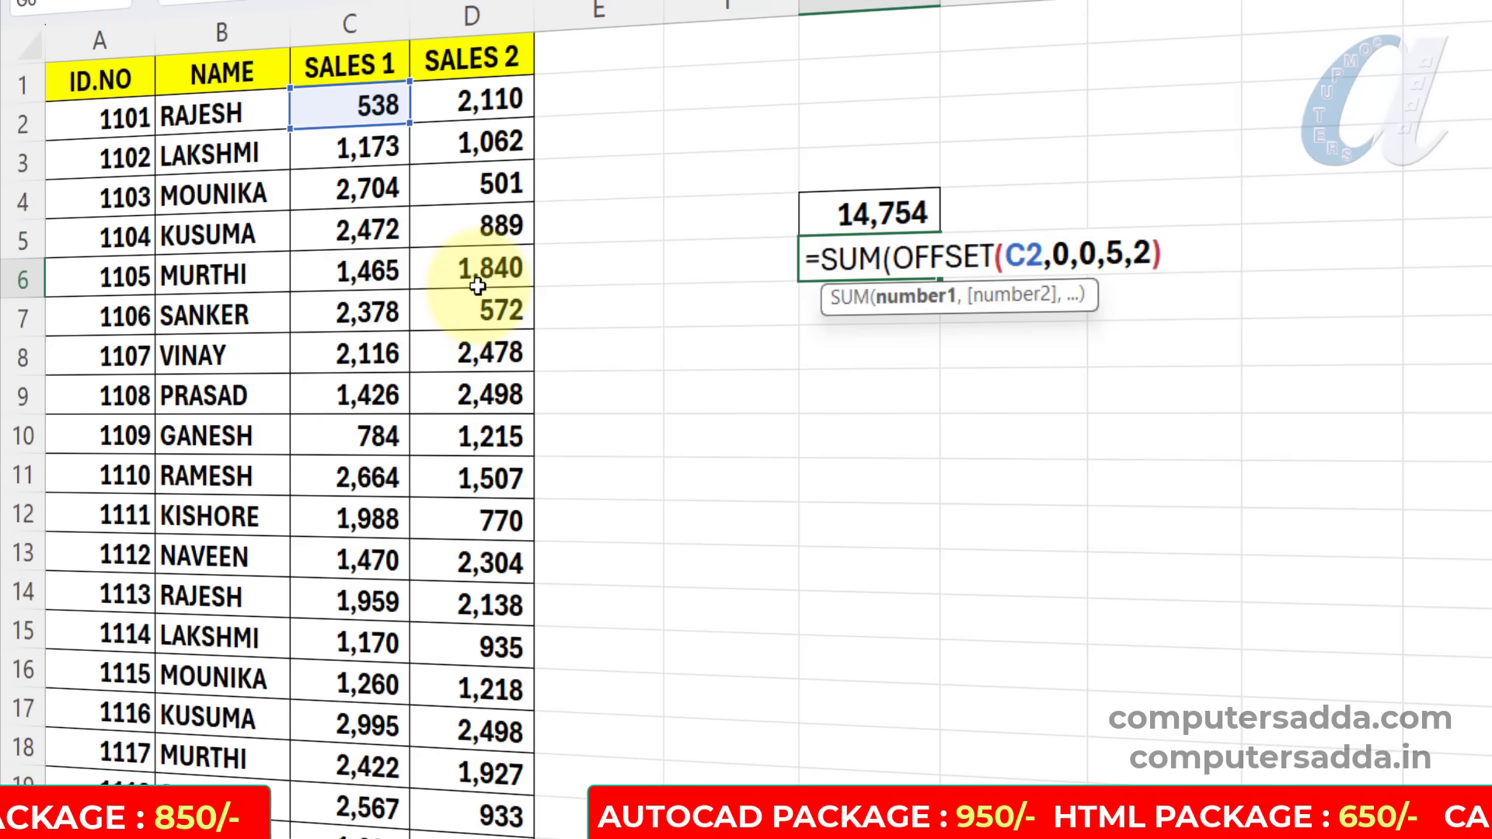
{"action": "type", "text": ")"}
{"action": "key", "text": "Return"}
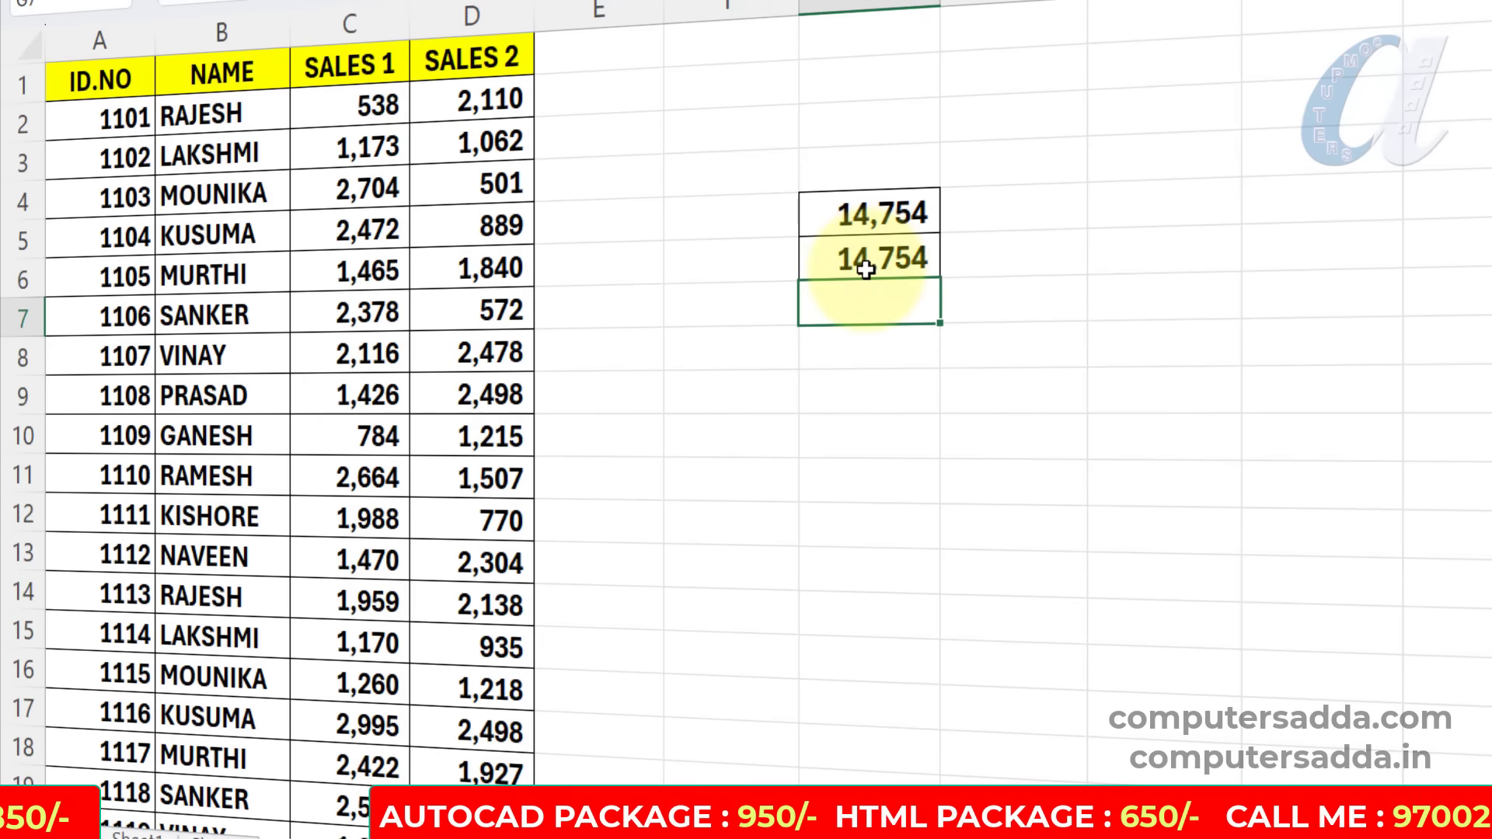
Examine the OFFSET formula in G6 against the SALES 1 and SALES 2 cells starting at C2.
{"action": "left_click_drag", "start_coordinate": [343, 107], "coordinate": [490, 320]}
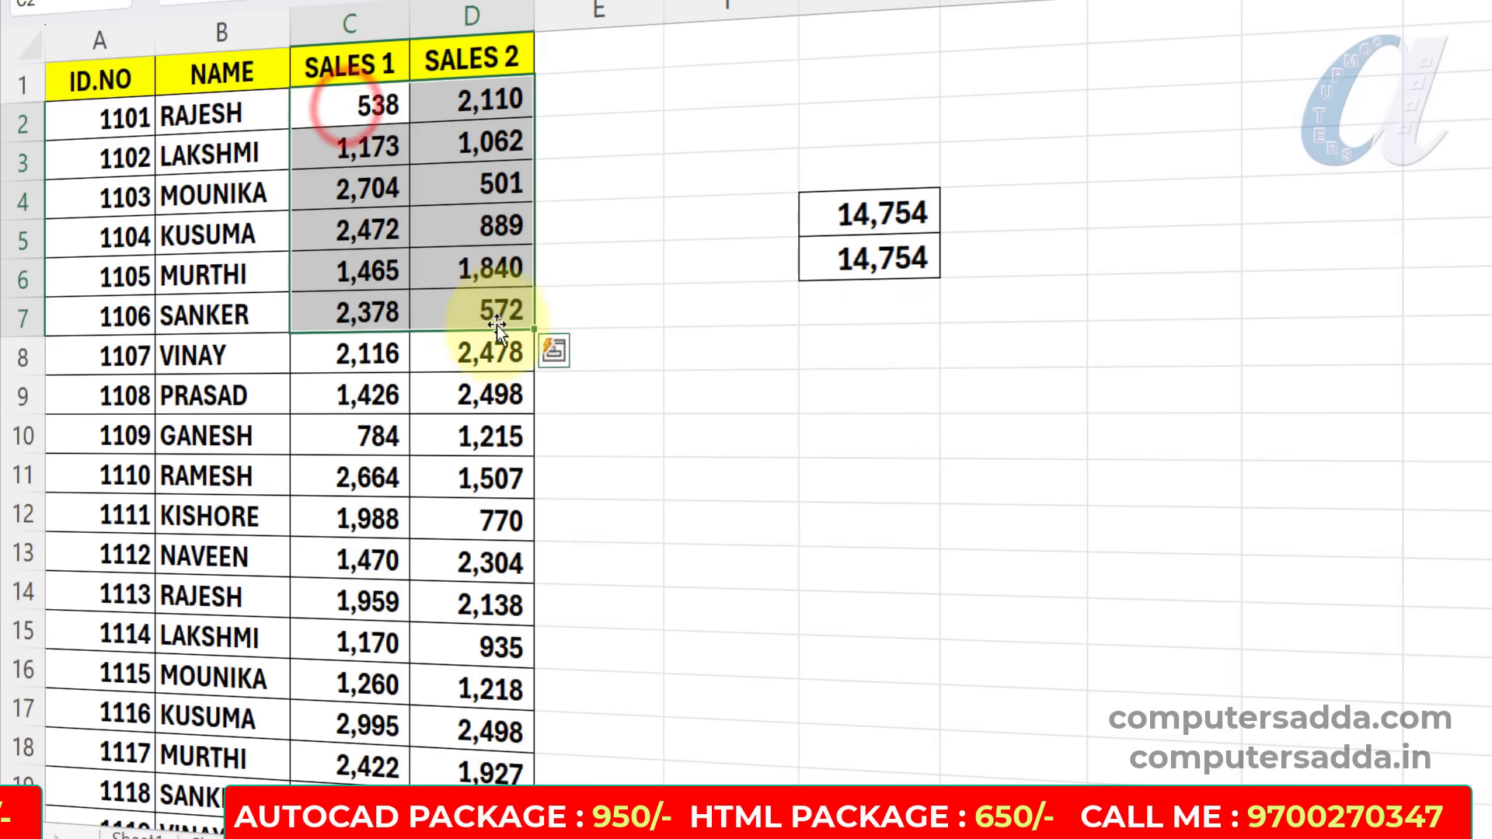
{"action": "left_click", "coordinate": [876, 218]}
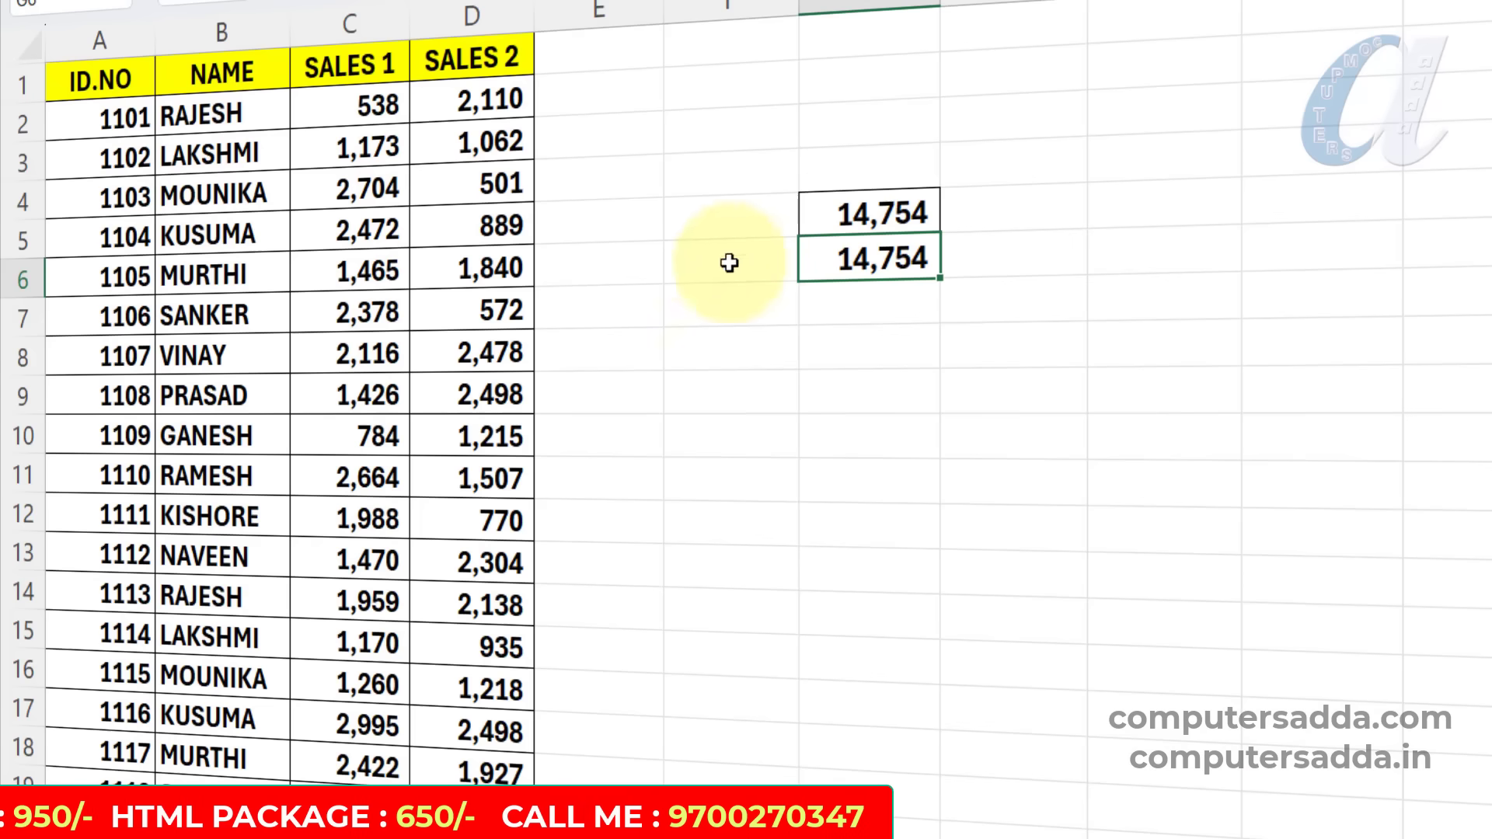
{"action": "double_click", "coordinate": [903, 273]}
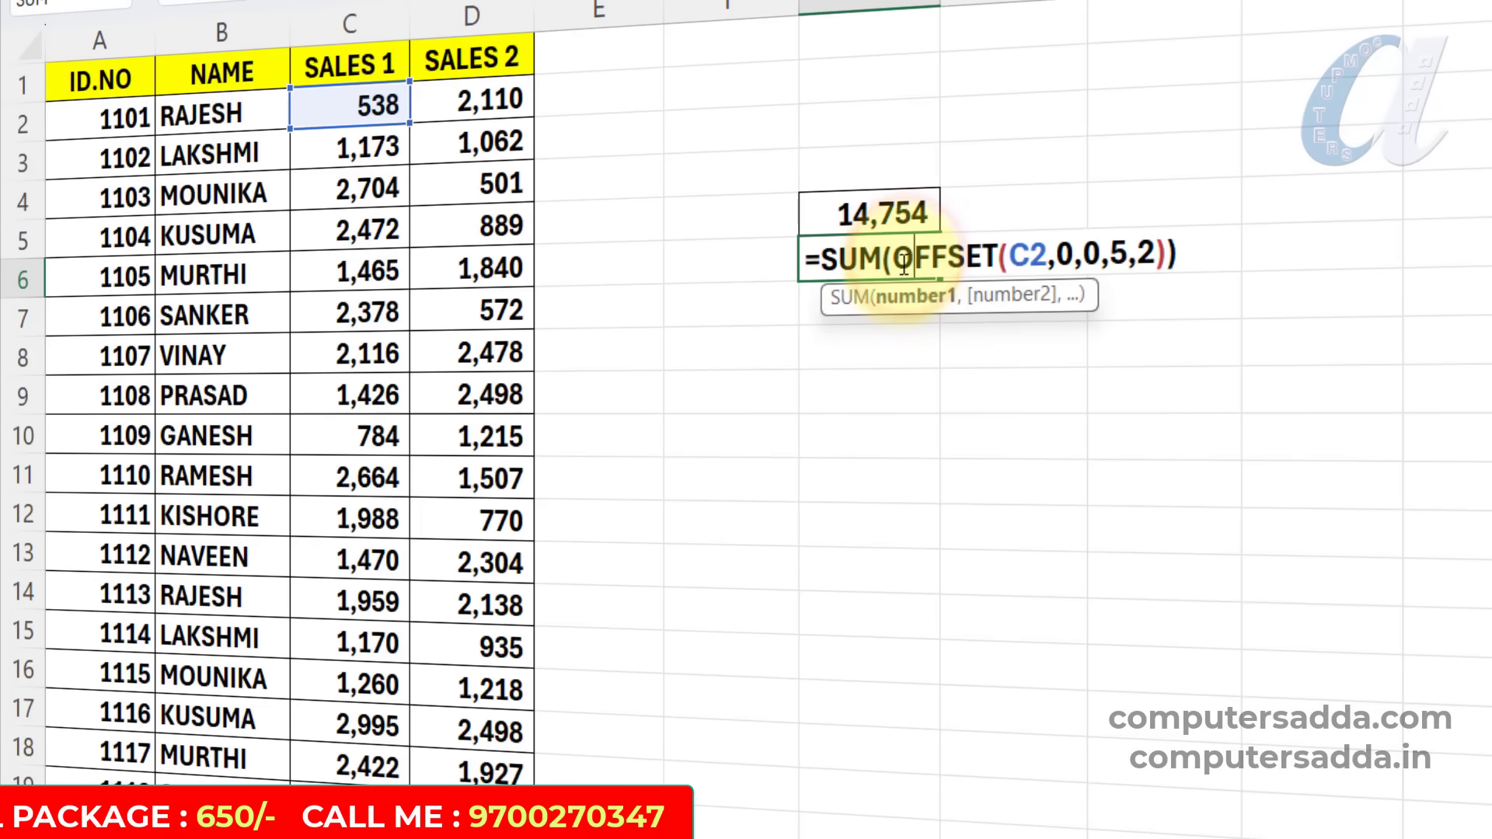
{"action": "key", "text": "Return"}
{"action": "left_click", "coordinate": [1002, 208]}
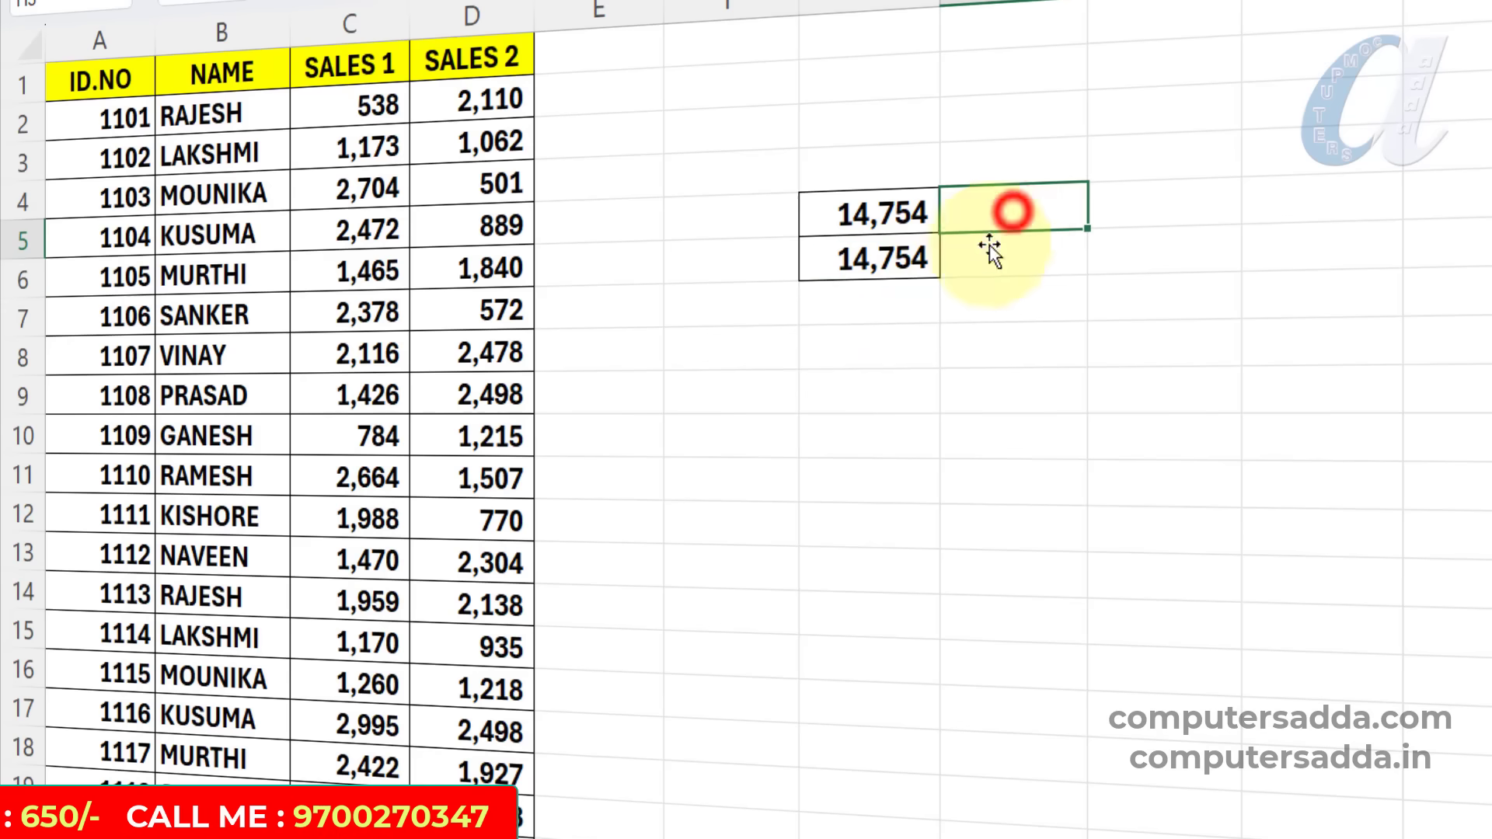
Replace the formula in G6 with =SUM(OFFSET(C2,0,0,150,2)) to total 150 rows of both sales columns.
{"action": "left_click", "coordinate": [852, 314]}
{"action": "left_click", "coordinate": [886, 260]}
{"action": "key", "text": "Delete"}
{"action": "type", "text": "="}
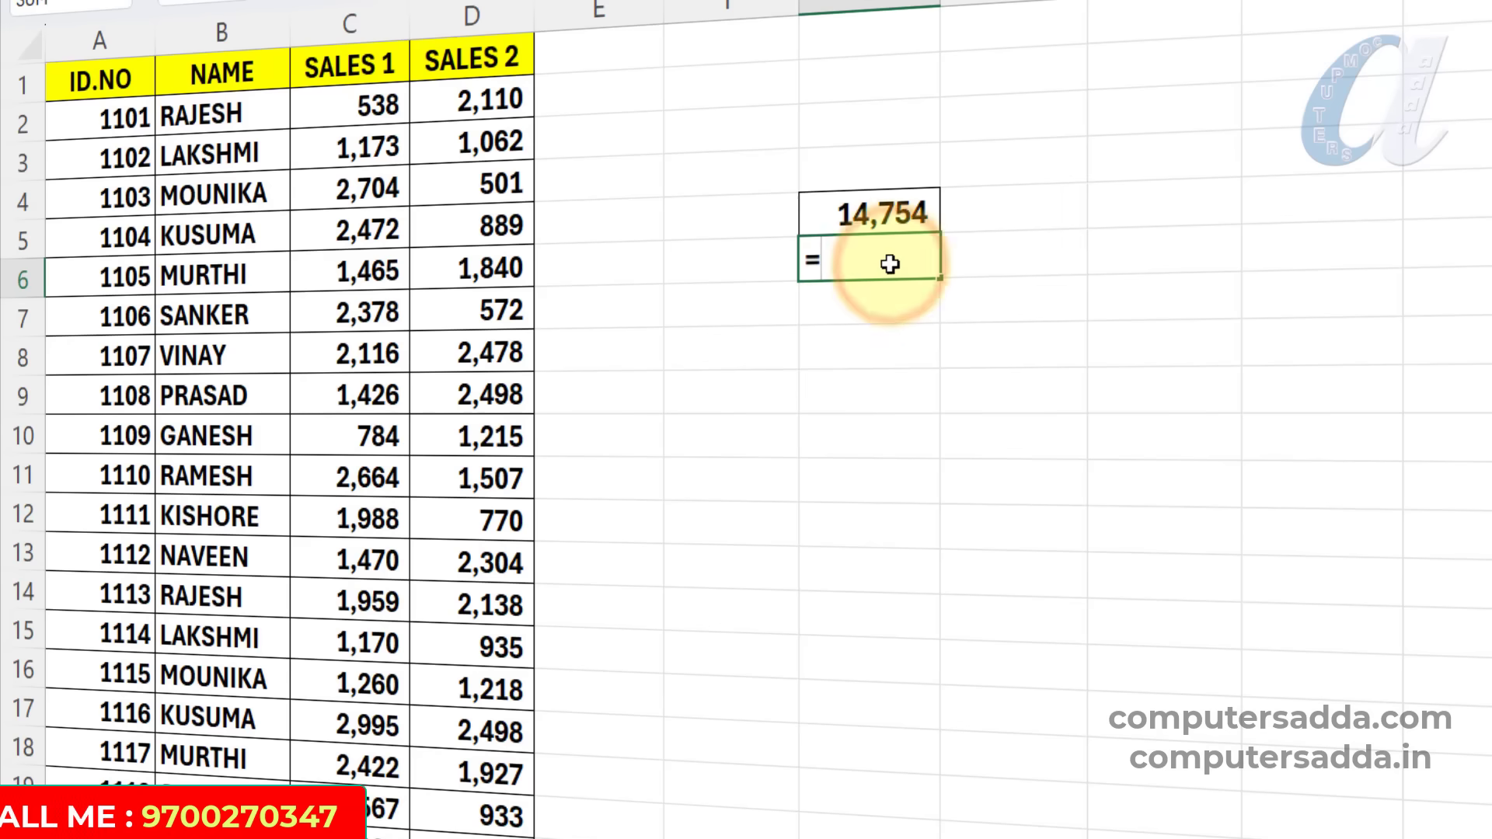
{"action": "type", "text": "SUM(OFFSET("}
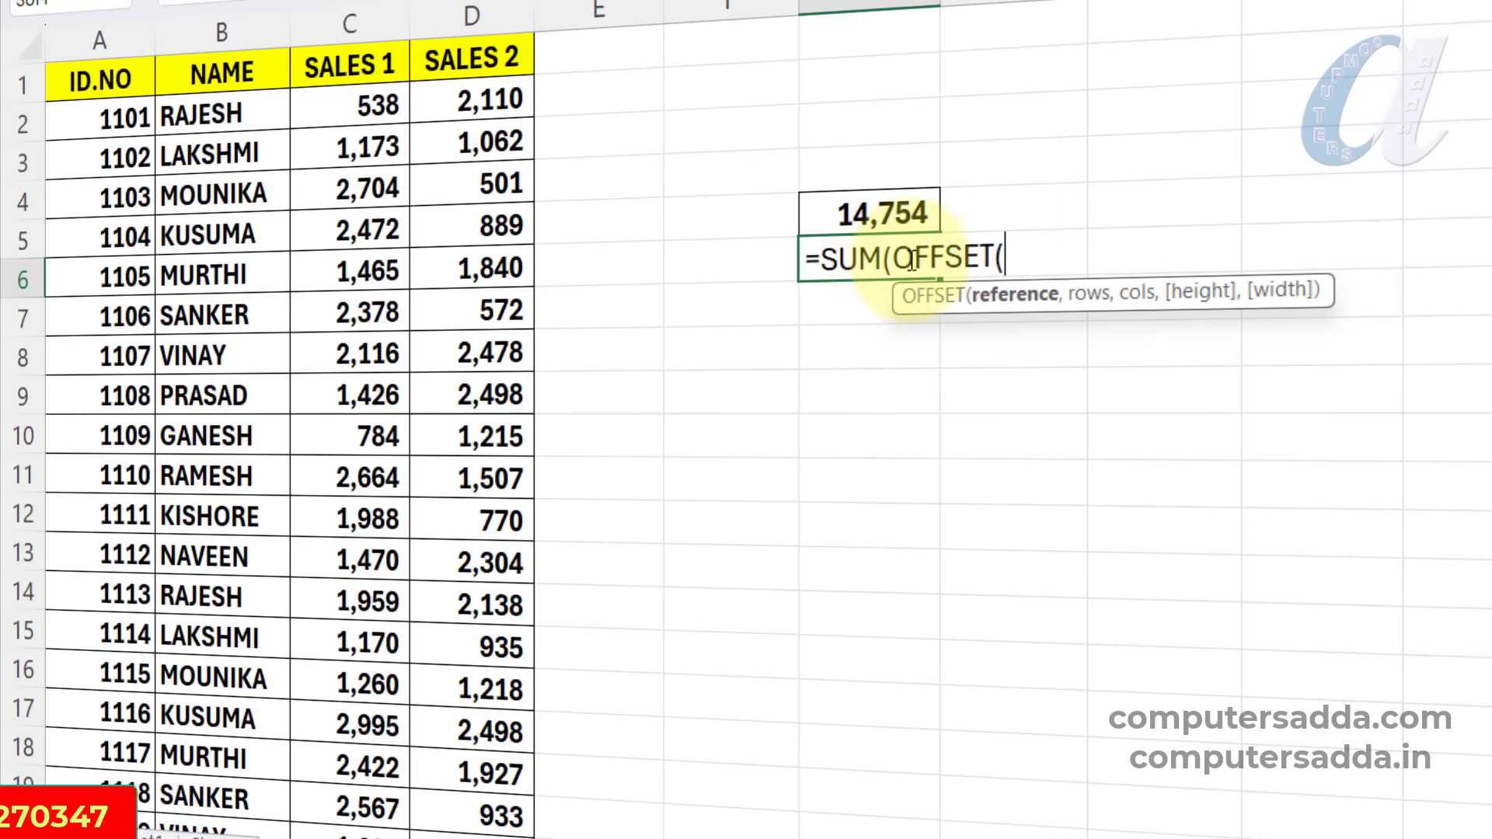
{"action": "left_click", "coordinate": [341, 109]}
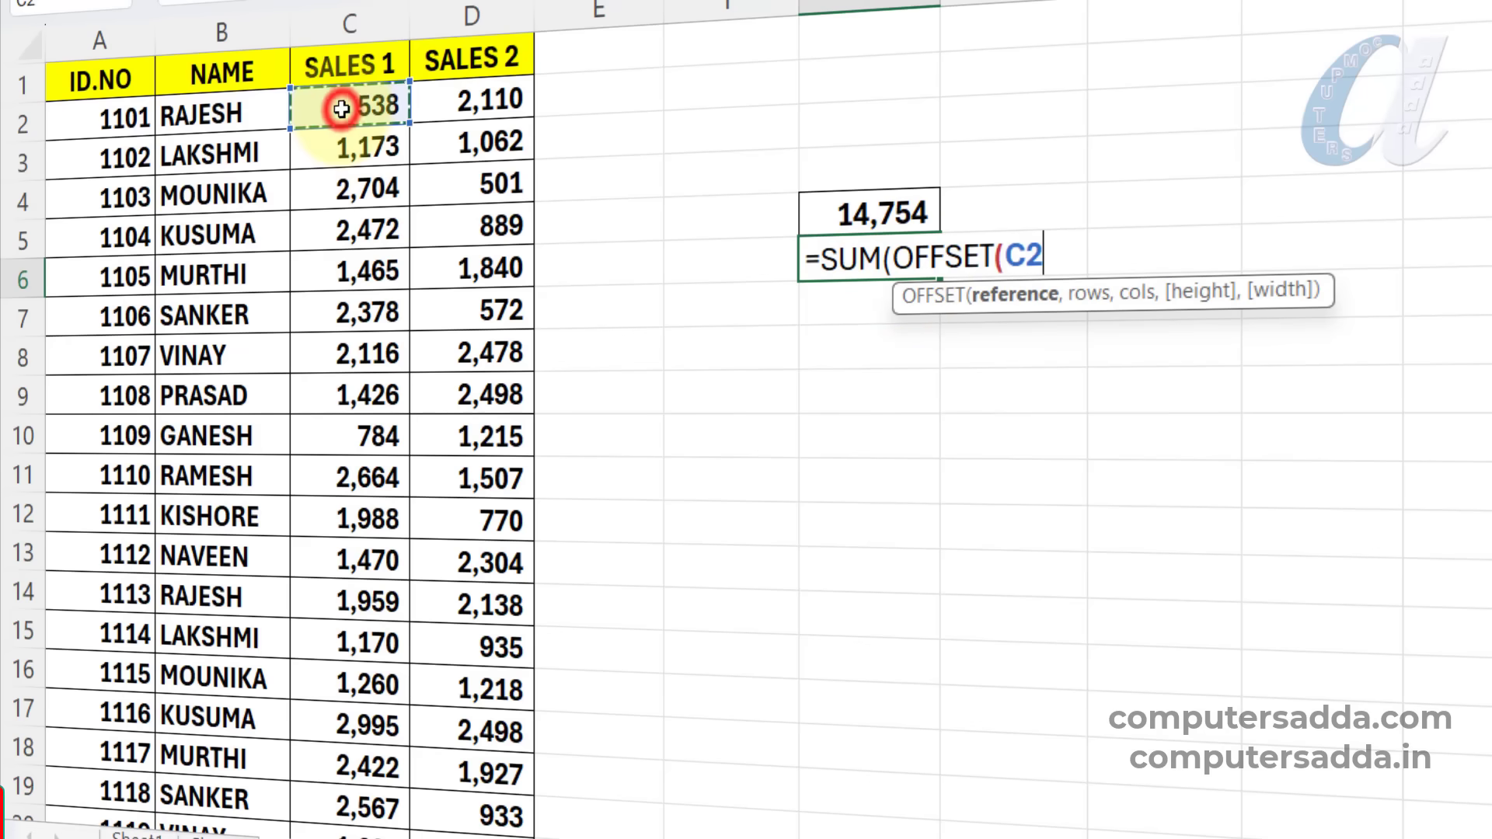
{"action": "type", "text": ","}
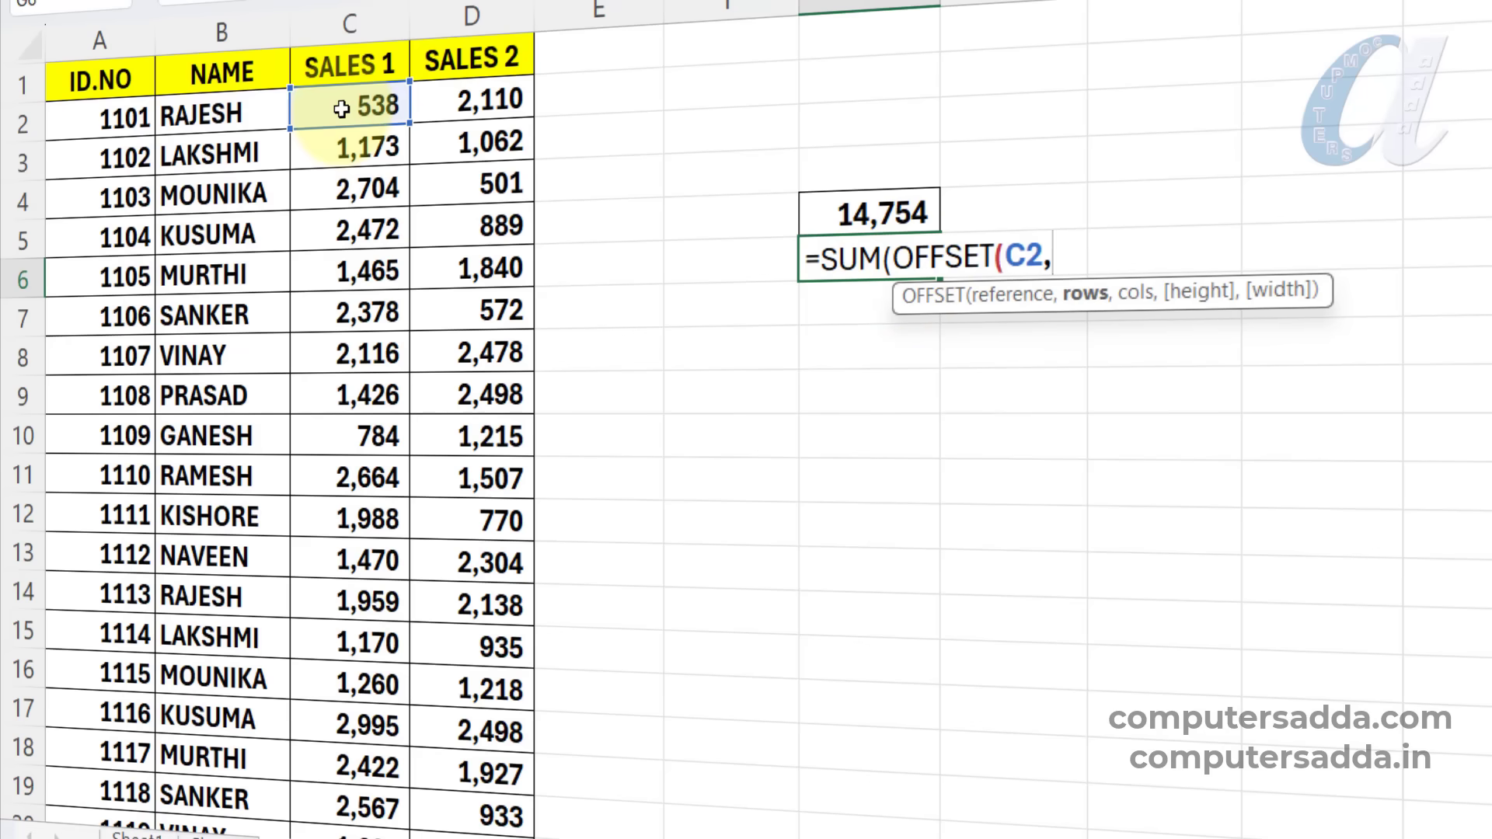
{"action": "type", "text": "0,0,"}
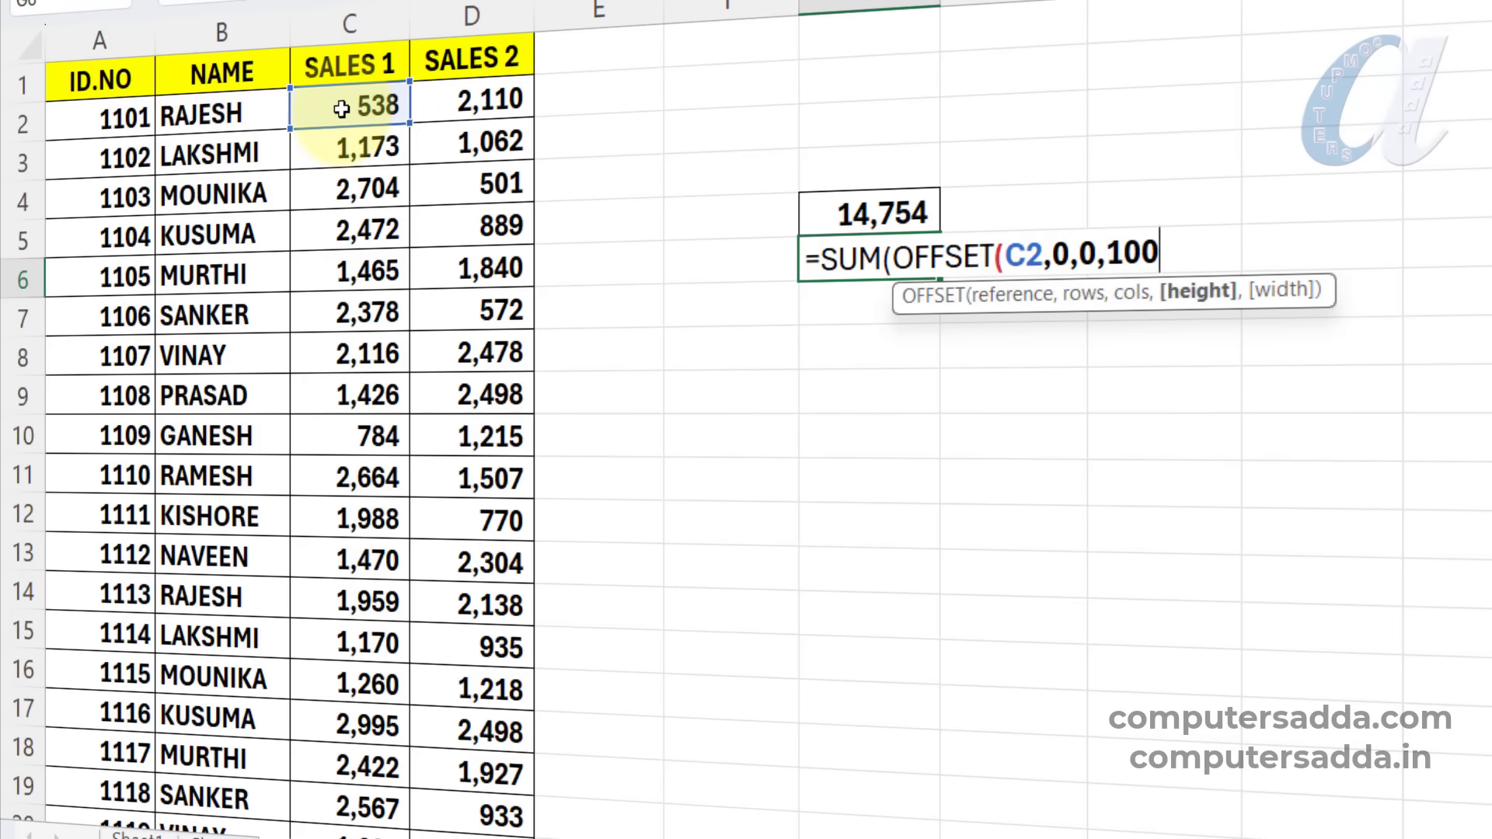
{"action": "type", "text": "150,2"}
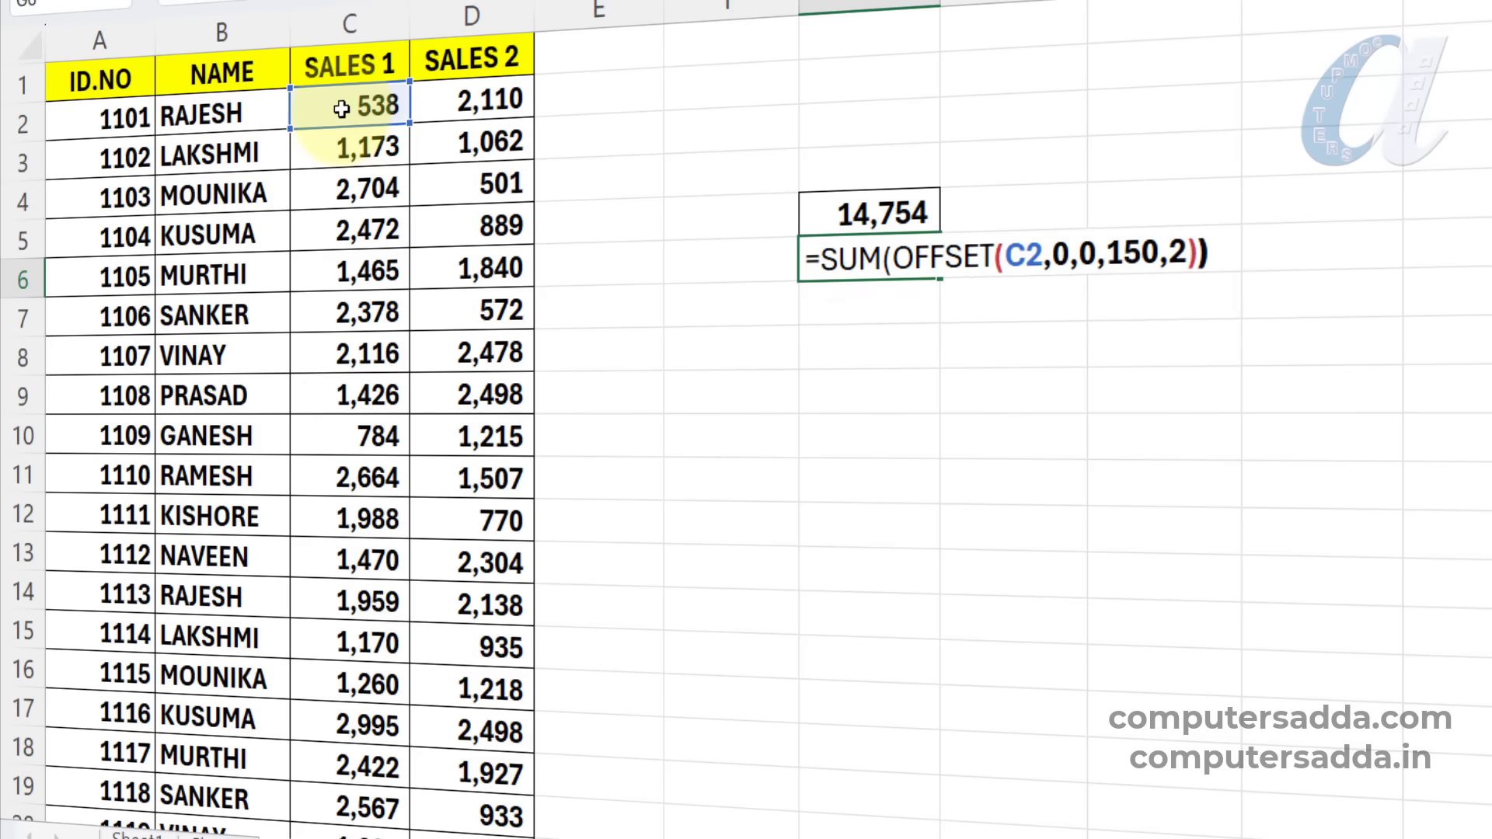
{"action": "key", "text": "Return"}
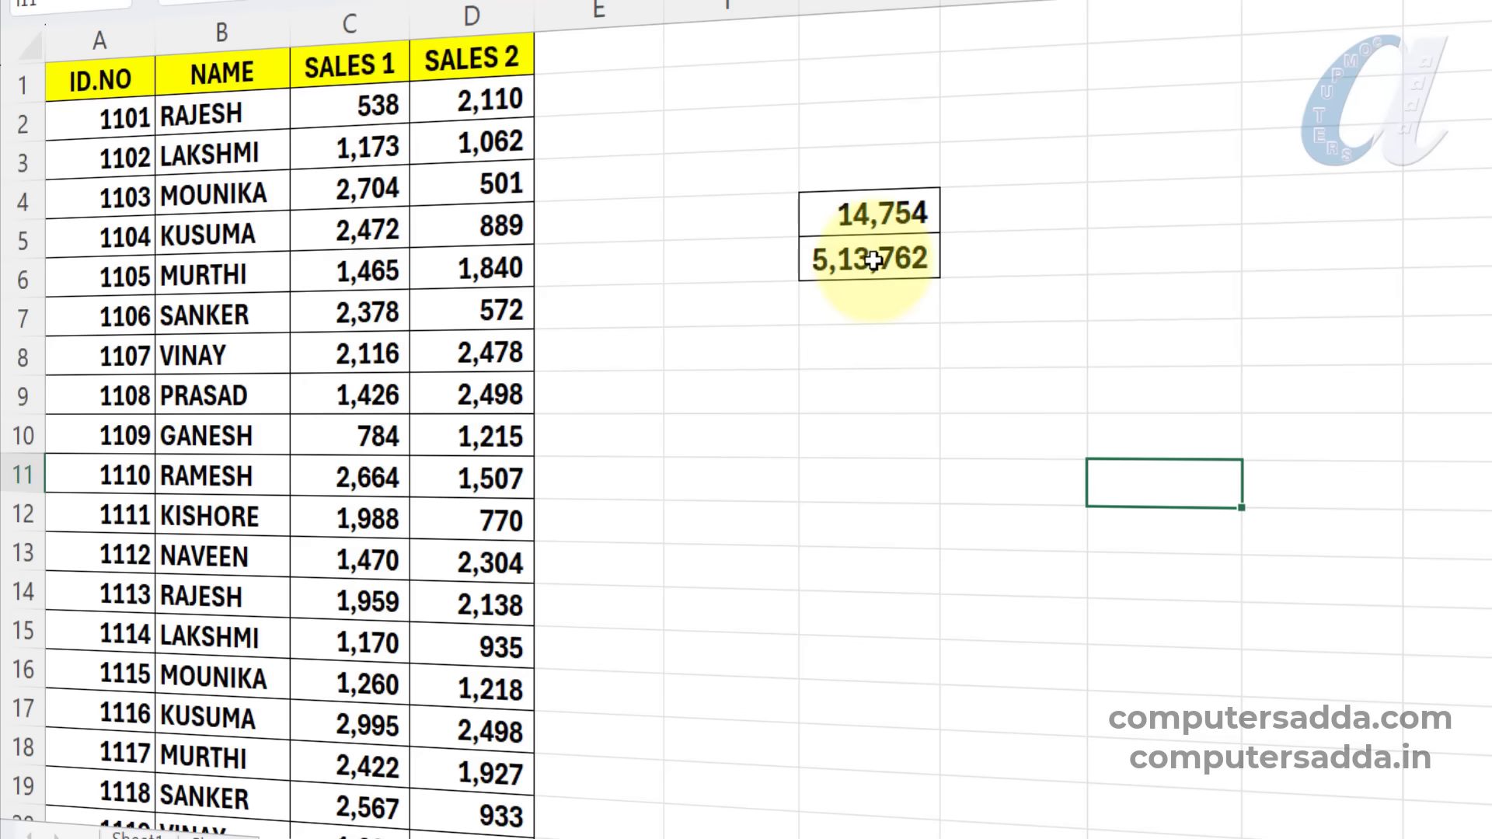
{"action": "left_click_drag", "start_coordinate": [316, 108], "coordinate": [486, 775]}
{"action": "left_click", "coordinate": [833, 506]}
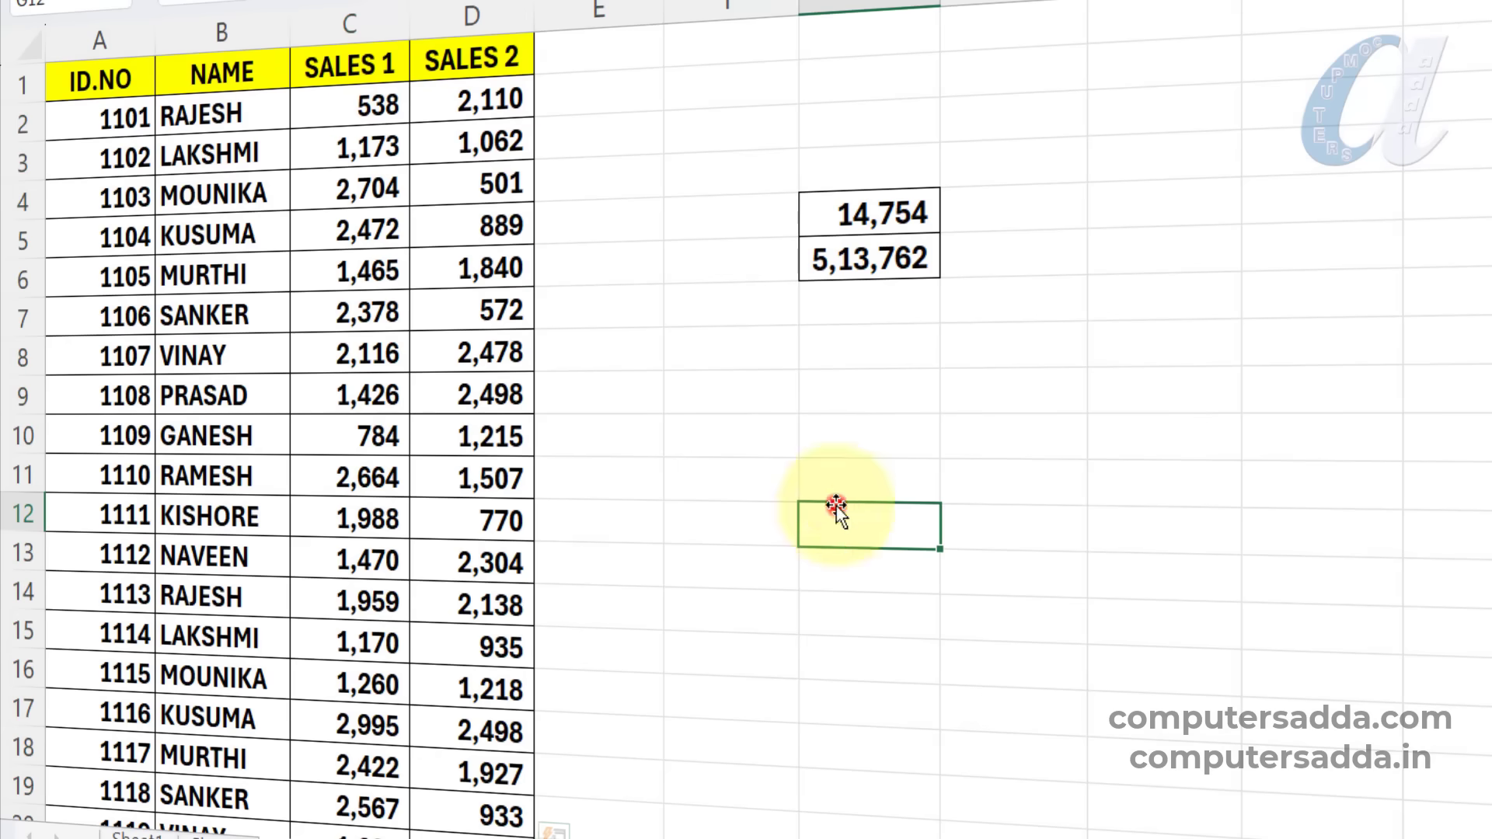
{"action": "left_click", "coordinate": [876, 263]}
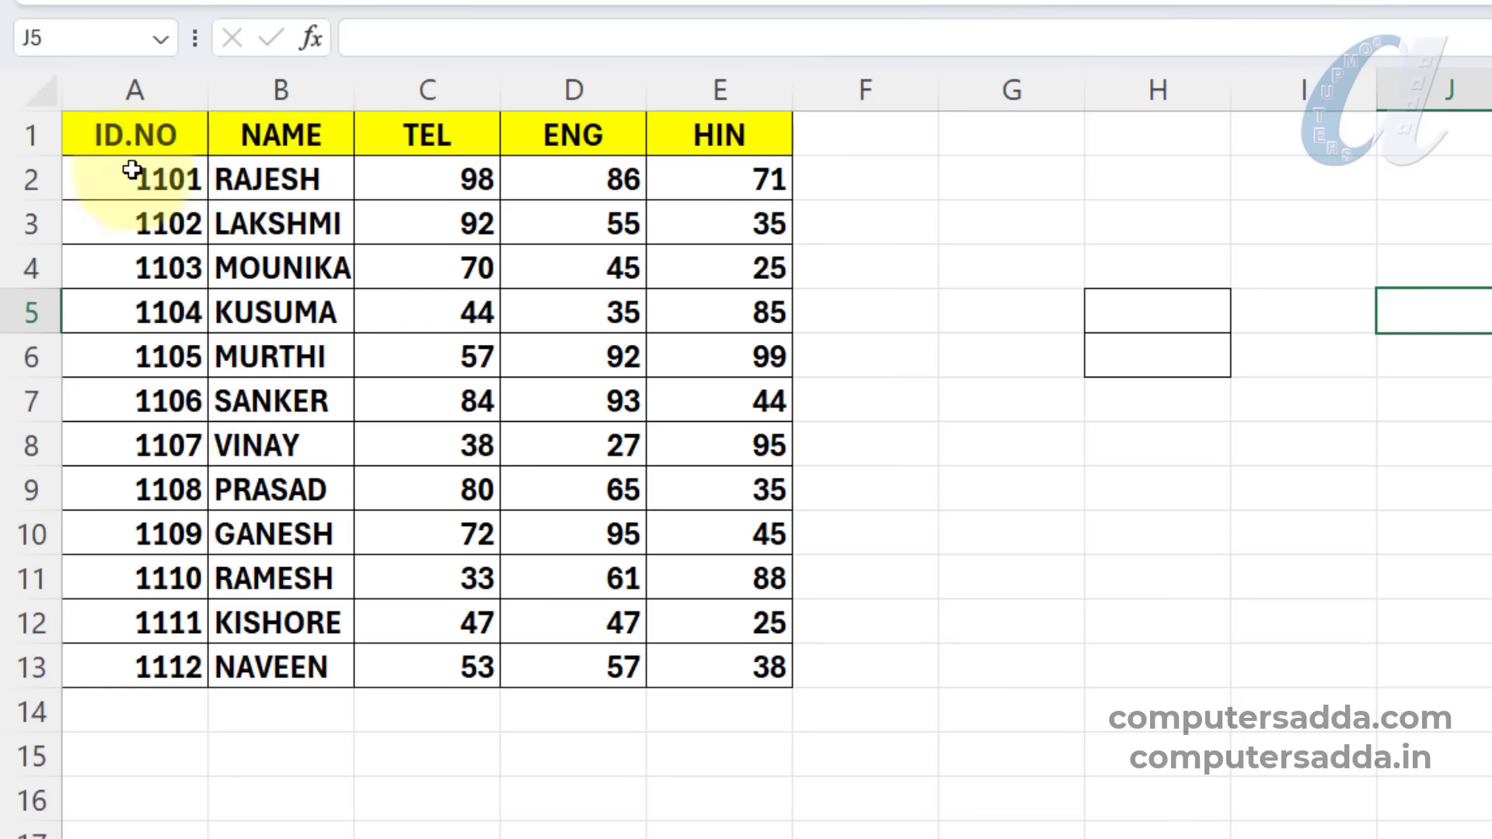
{"action": "left_click_drag", "start_coordinate": [132, 44], "coordinate": [645, 417]}
{"action": "left_click_drag", "start_coordinate": [645, 550], "coordinate": [710, 680]}
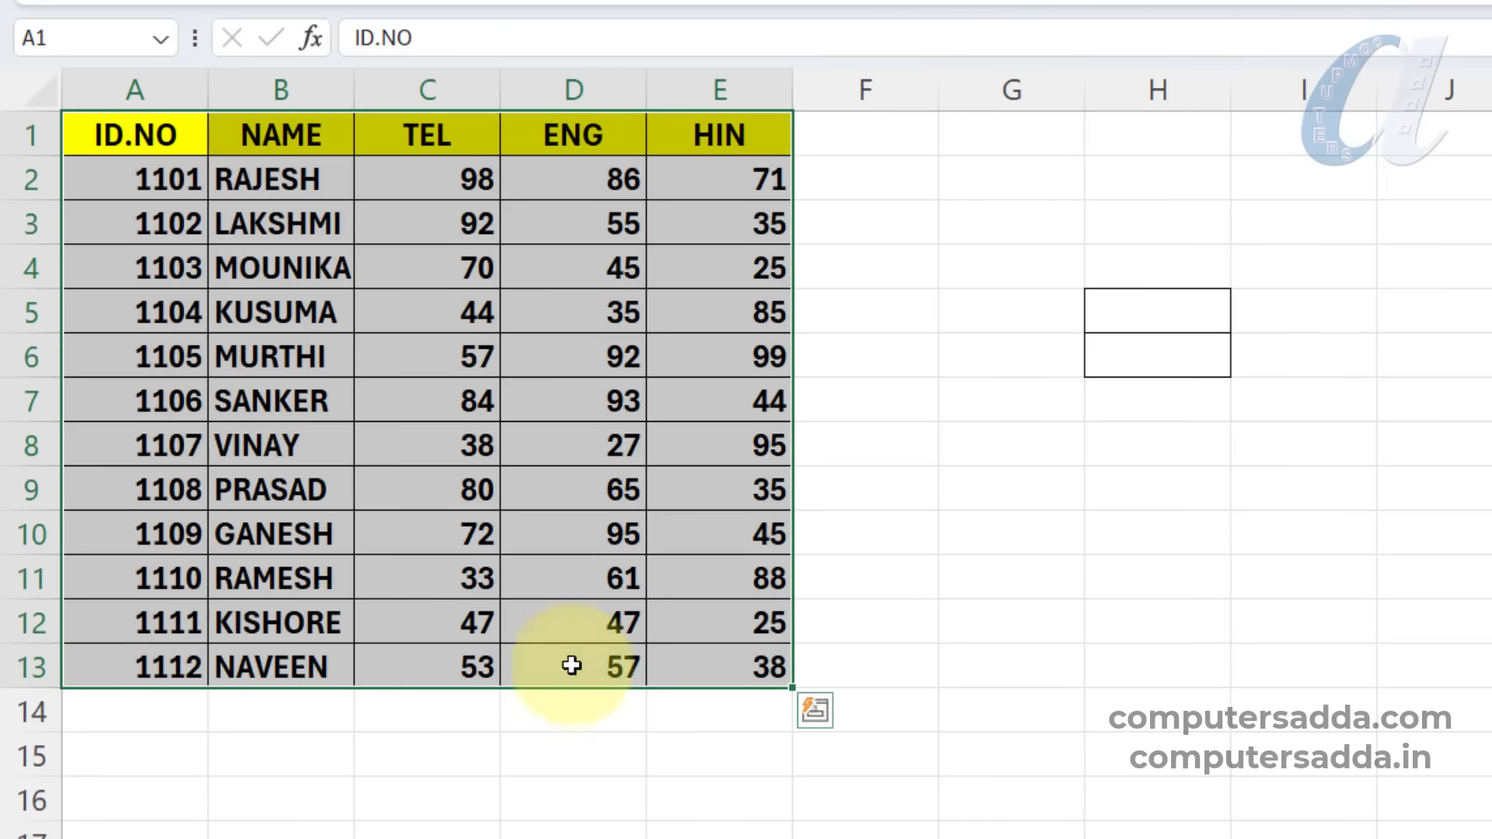
{"action": "left_click", "coordinate": [138, 675]}
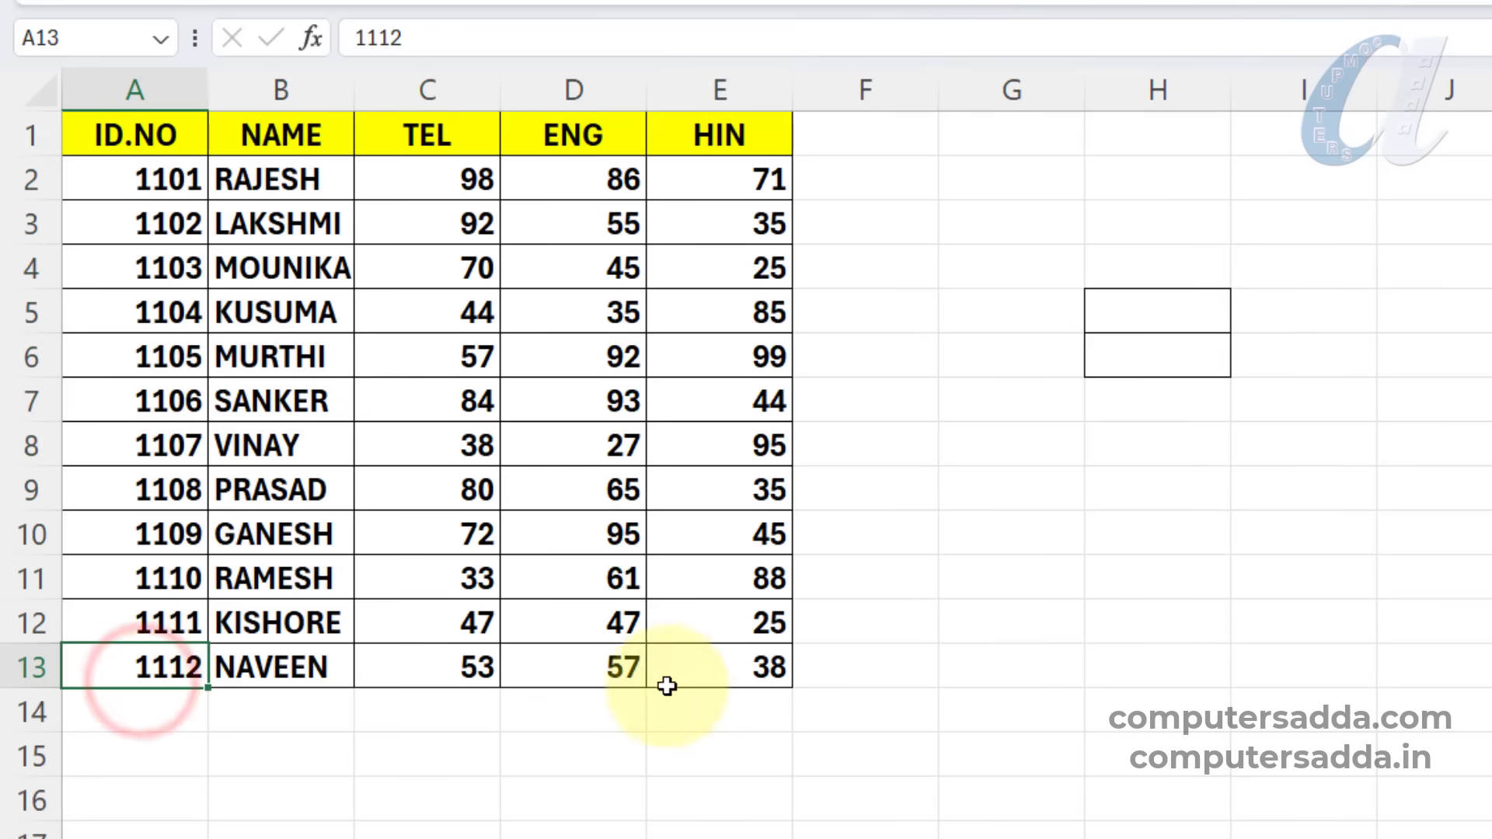
Fill row 14 of the marks list with the next ID number, a student's name, and marks TEL 58, ENG 74 and HIN 96.
{"action": "left_click", "coordinate": [144, 711]}
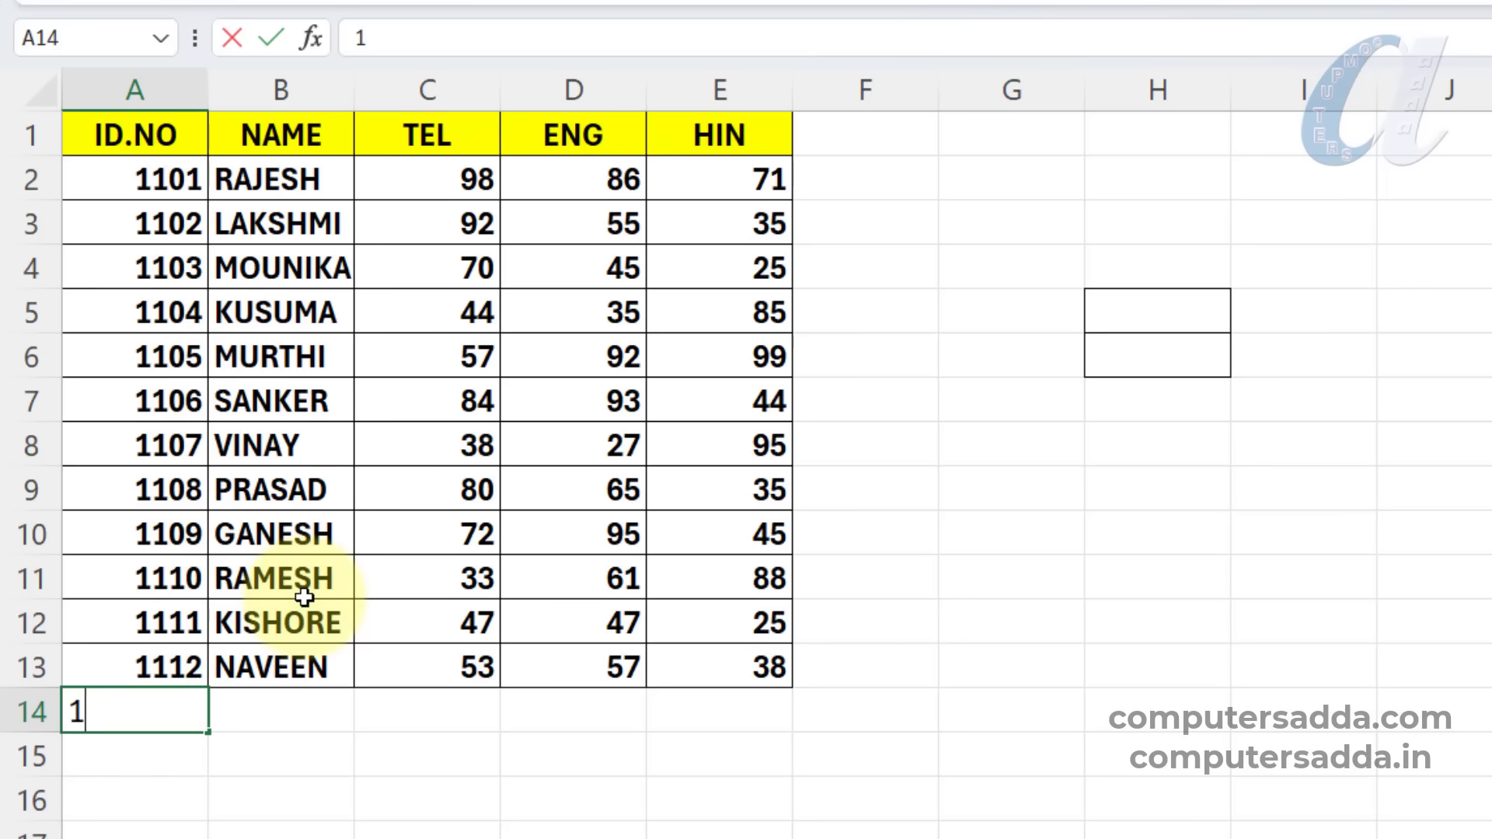
{"action": "type", "text": "1113"}
{"action": "key", "text": "Tab"}
{"action": "type", "text": "PRASAD"}
{"action": "key", "text": "Tab"}
{"action": "type", "text": "58"}
{"action": "key", "text": "Tab"}
{"action": "type", "text": "74"}
{"action": "key", "text": "Tab"}
{"action": "type", "text": "96"}
{"action": "key", "text": "Return"}
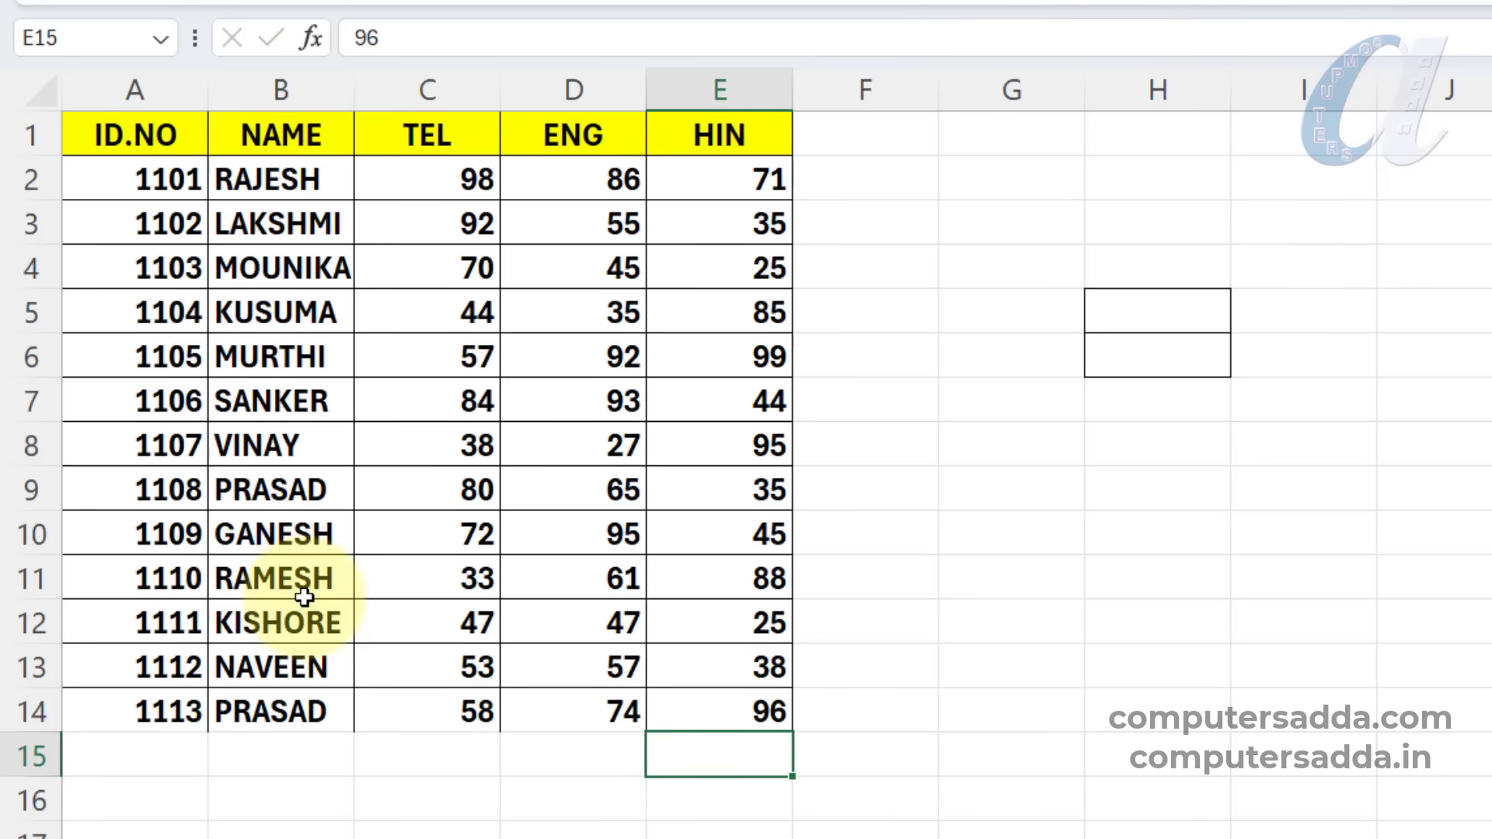
Add another student in row 15 with the next ID number, the name, and marks TEL 54, ENG 41 and HIN 58.
{"action": "key", "text": "Left"}
{"action": "key", "text": "Left"}
{"action": "key", "text": "Left"}
{"action": "key", "text": "Left"}
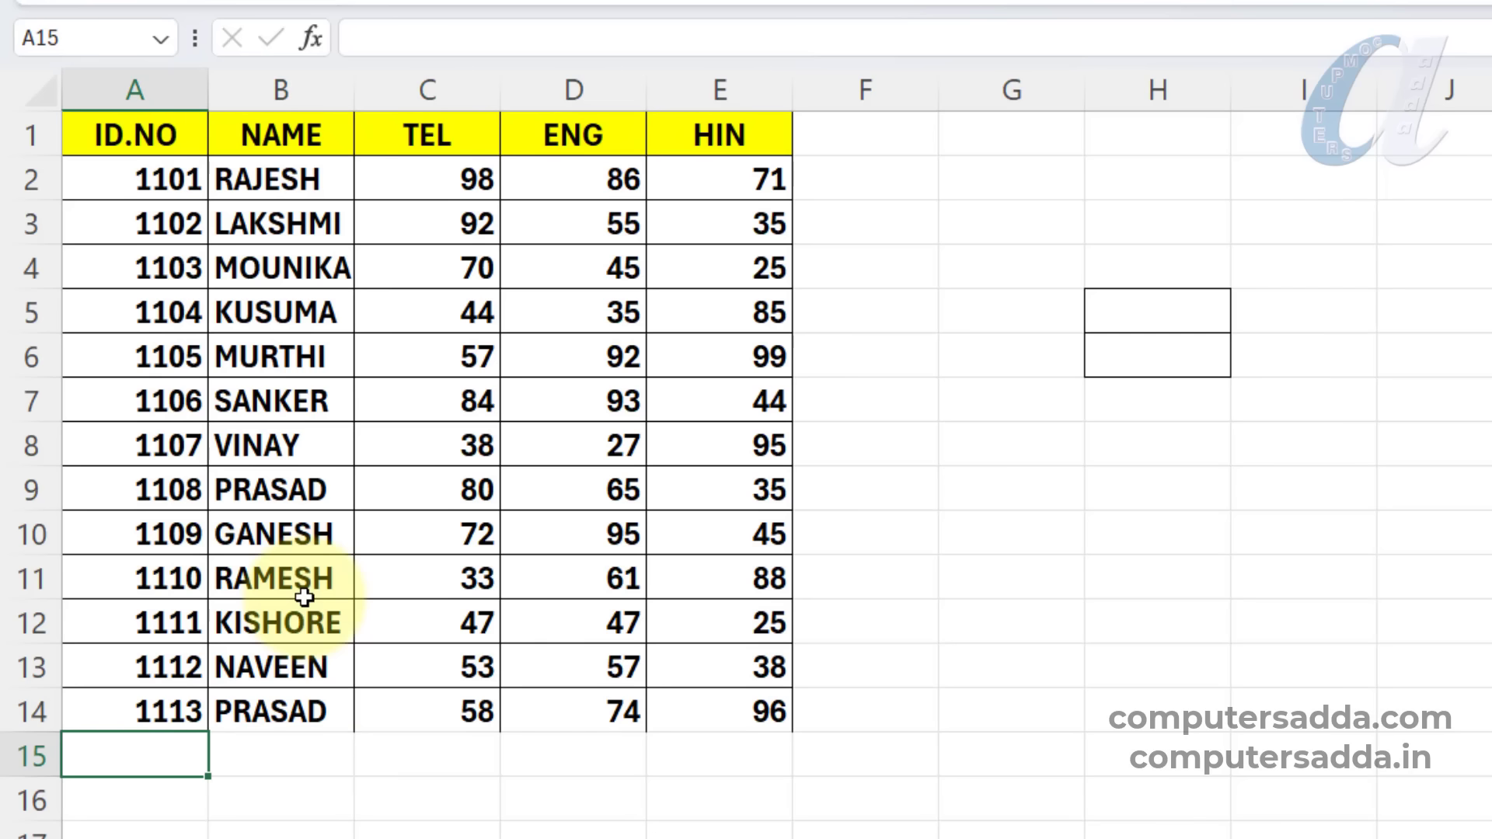
{"action": "type", "text": "111"}
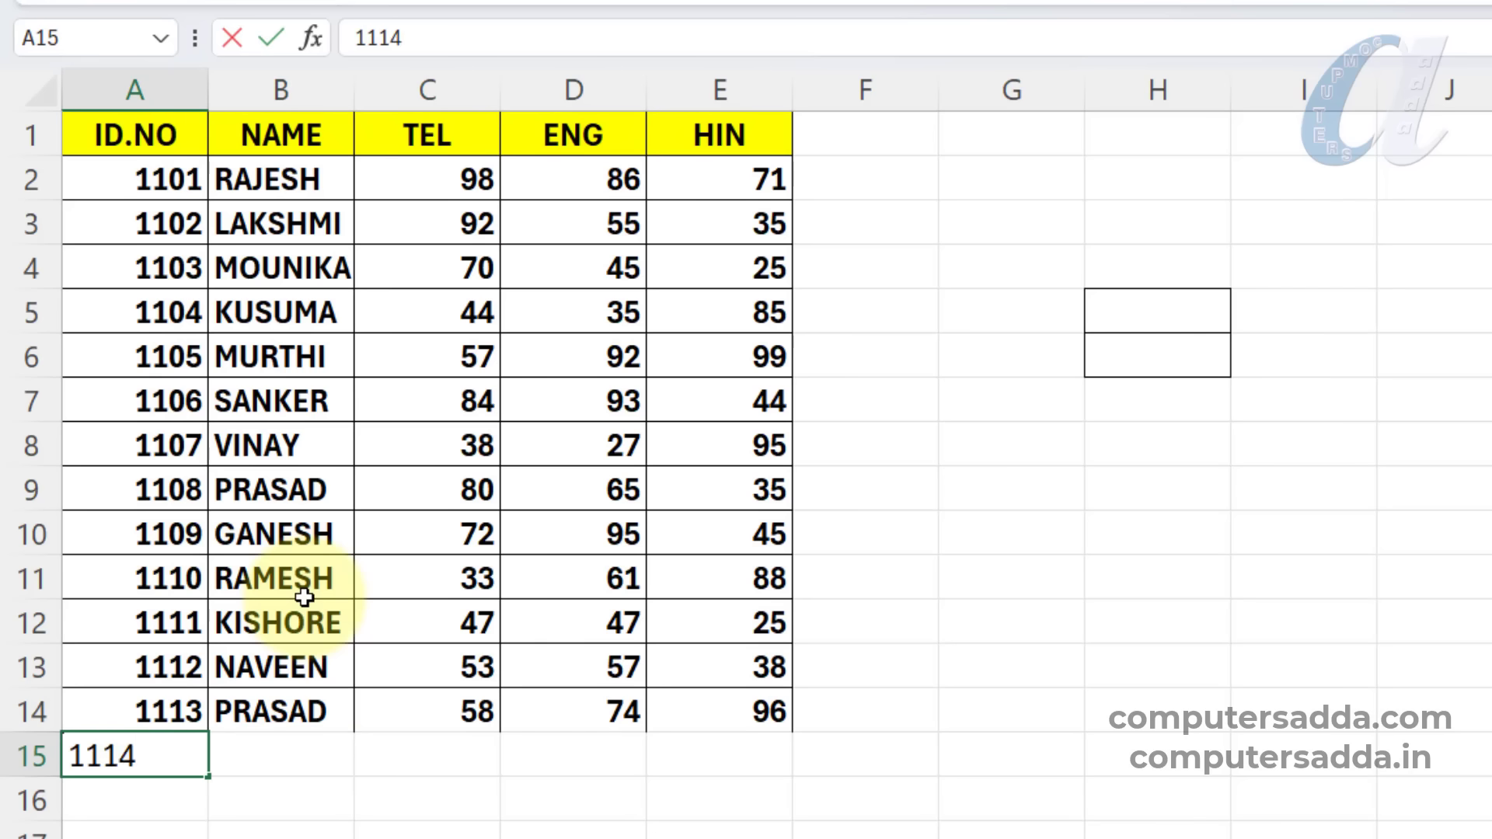
{"action": "type", "text": "4"}
{"action": "key", "text": "Tab"}
{"action": "type", "text": "VIJAY\t54\t41\t58"}
{"action": "key", "text": "Tab"}
{"action": "key", "text": "Tab"}
Apply cell borders to the two newly entered student rows, A14:E15.
{"action": "left_click_drag", "start_coordinate": [134, 709], "coordinate": [754, 768]}
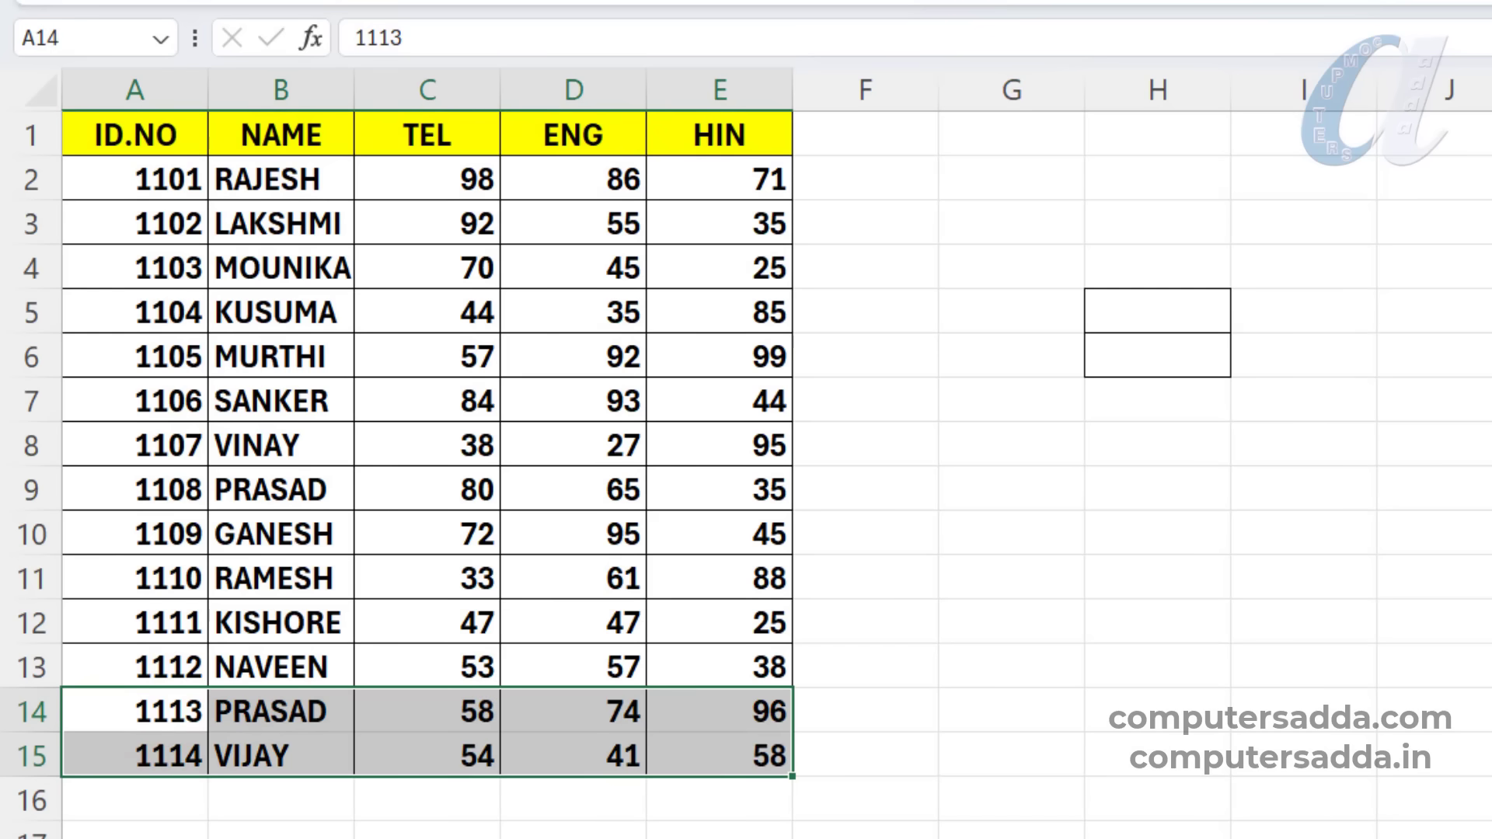
{"action": "left_click", "coordinate": [1001, 675]}
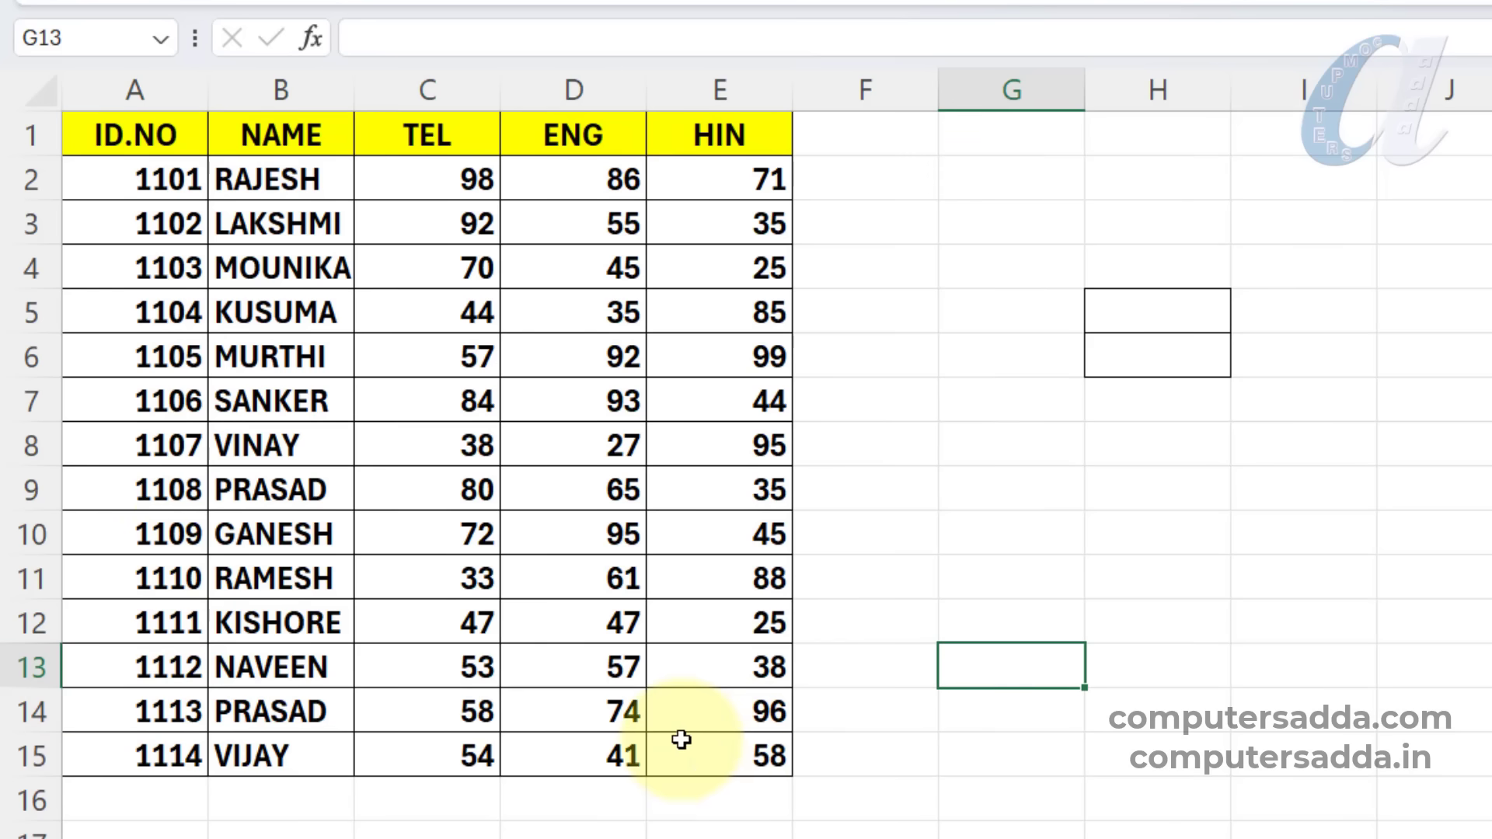
{"action": "key", "text": "Up"}
{"action": "key", "text": "Up"}
{"action": "key", "text": "Up"}
{"action": "key", "text": "Up"}
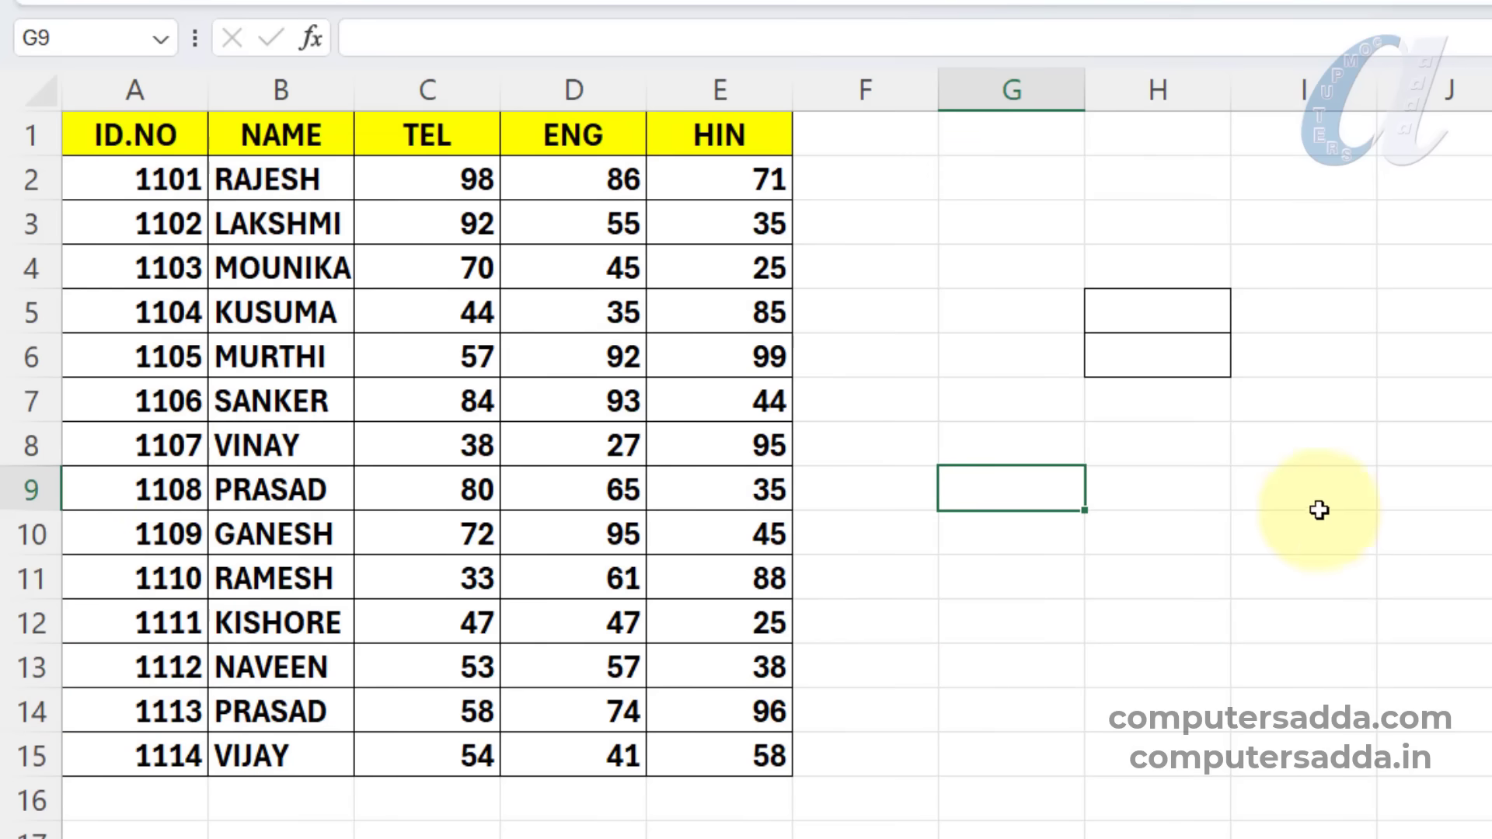
Convert the marks list A1:E15 into an Excel table that uses its first row as headers.
{"action": "left_click_drag", "start_coordinate": [107, 122], "coordinate": [712, 752]}
{"action": "left_click", "coordinate": [725, 598], "text": "ctrl"}
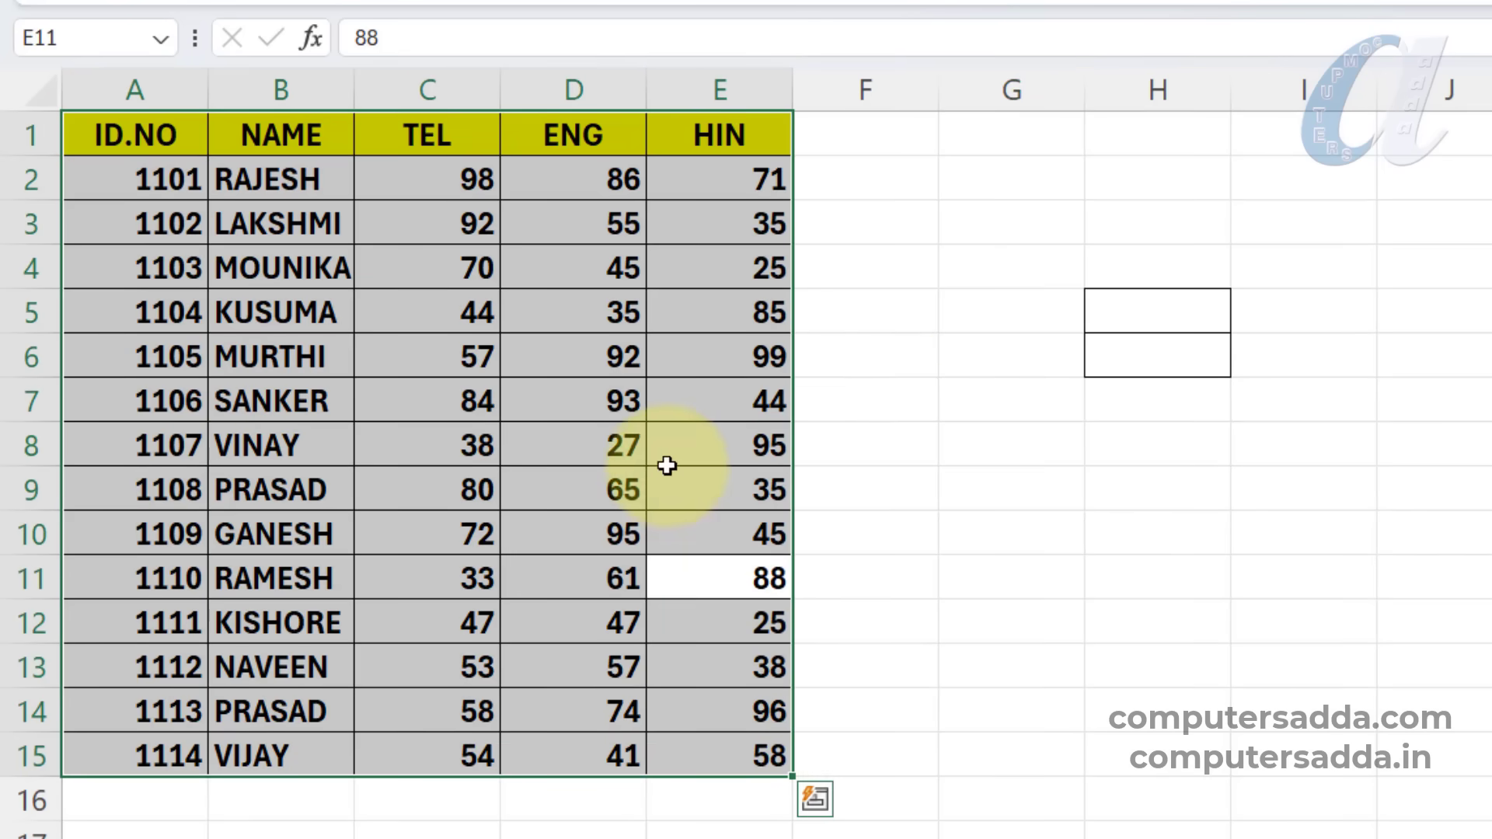
{"action": "key", "text": "ctrl+t"}
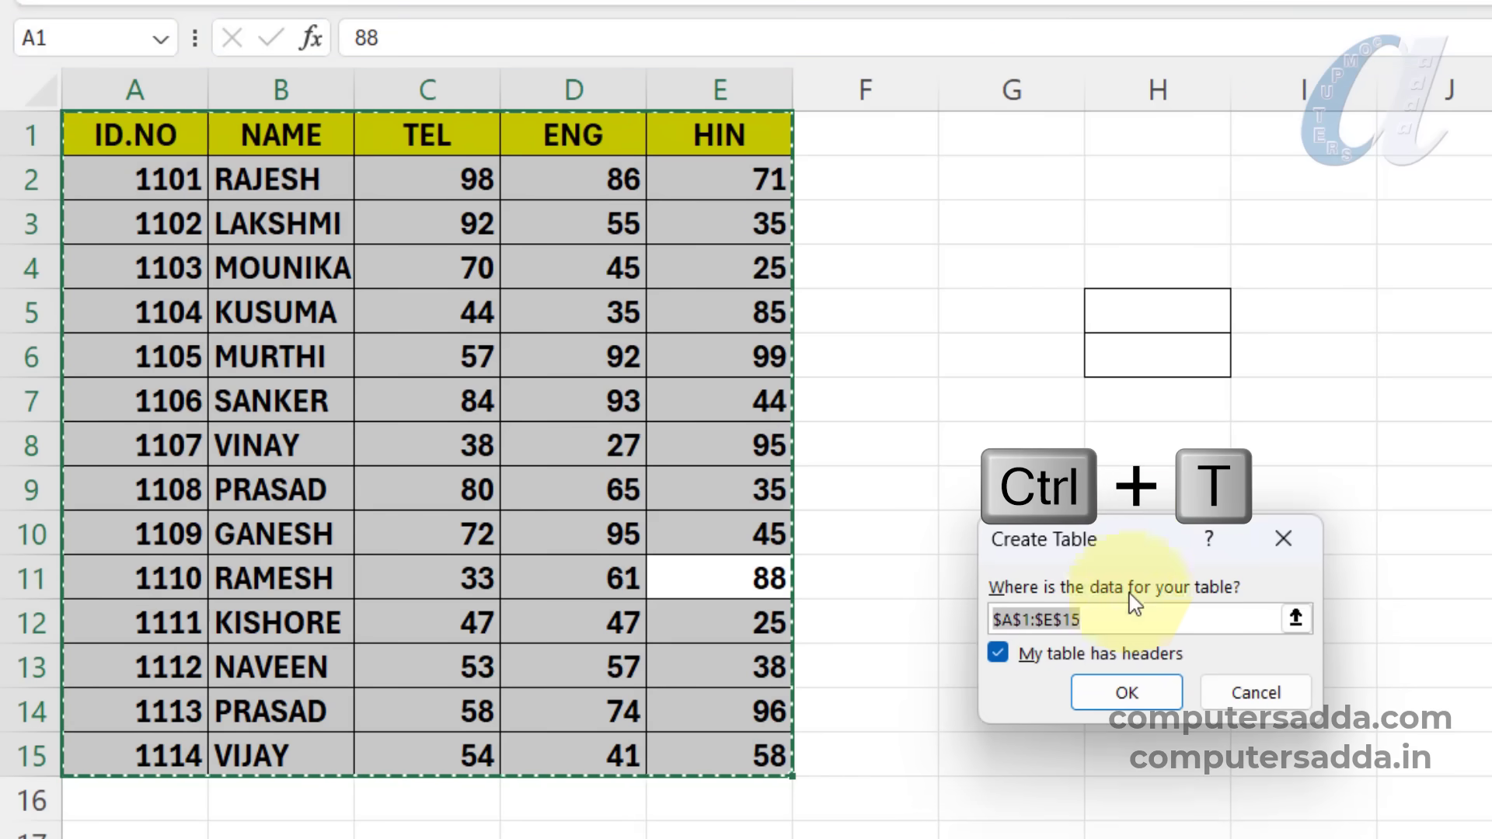
{"action": "left_click", "coordinate": [1127, 692]}
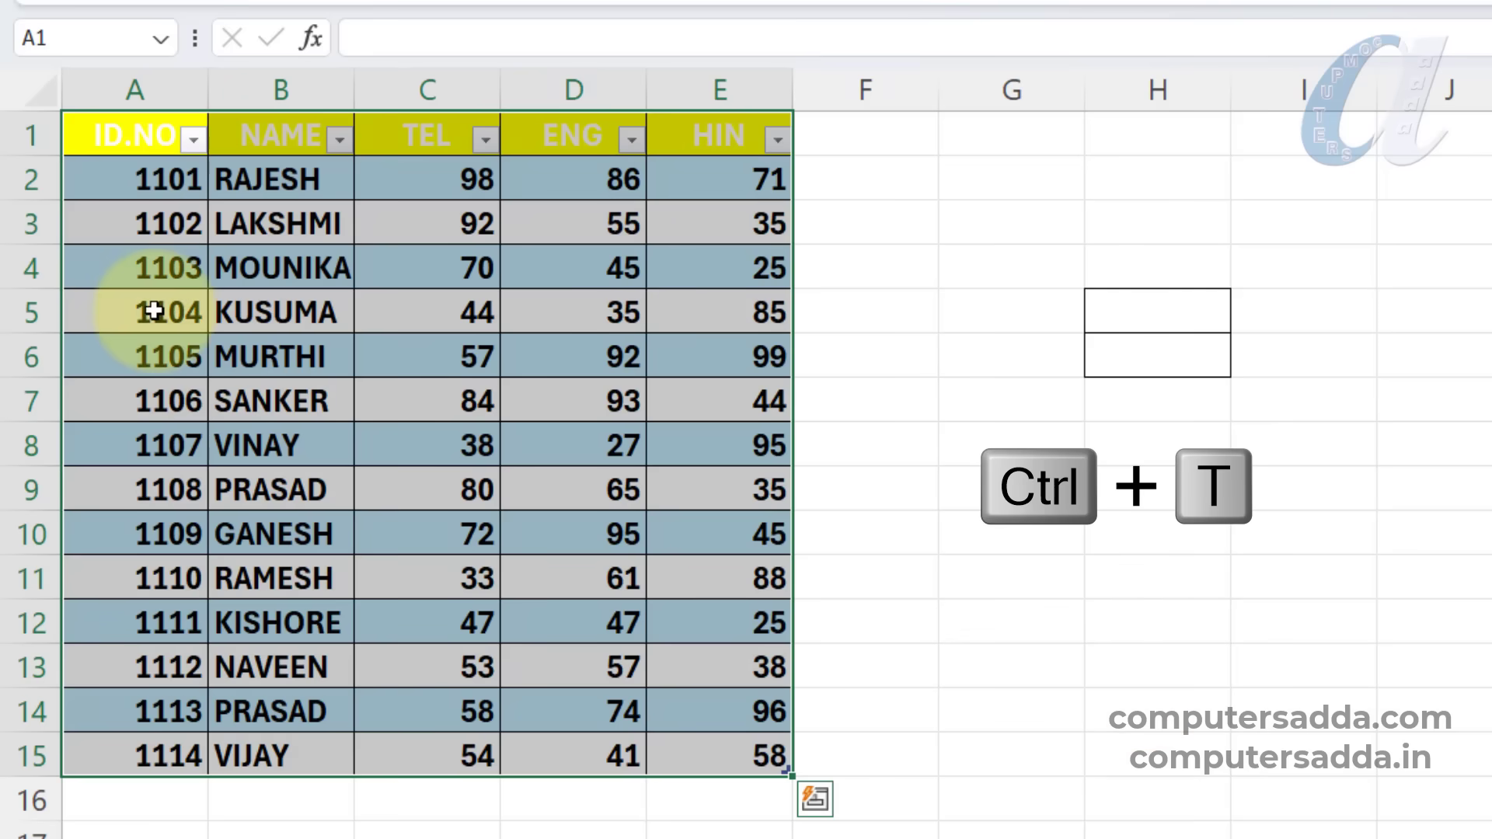
Extend the table with row 16, entering the next ID number, a student's name, and marks TEL 89, ENG 74 and HIN 74.
{"action": "left_click", "coordinate": [717, 765]}
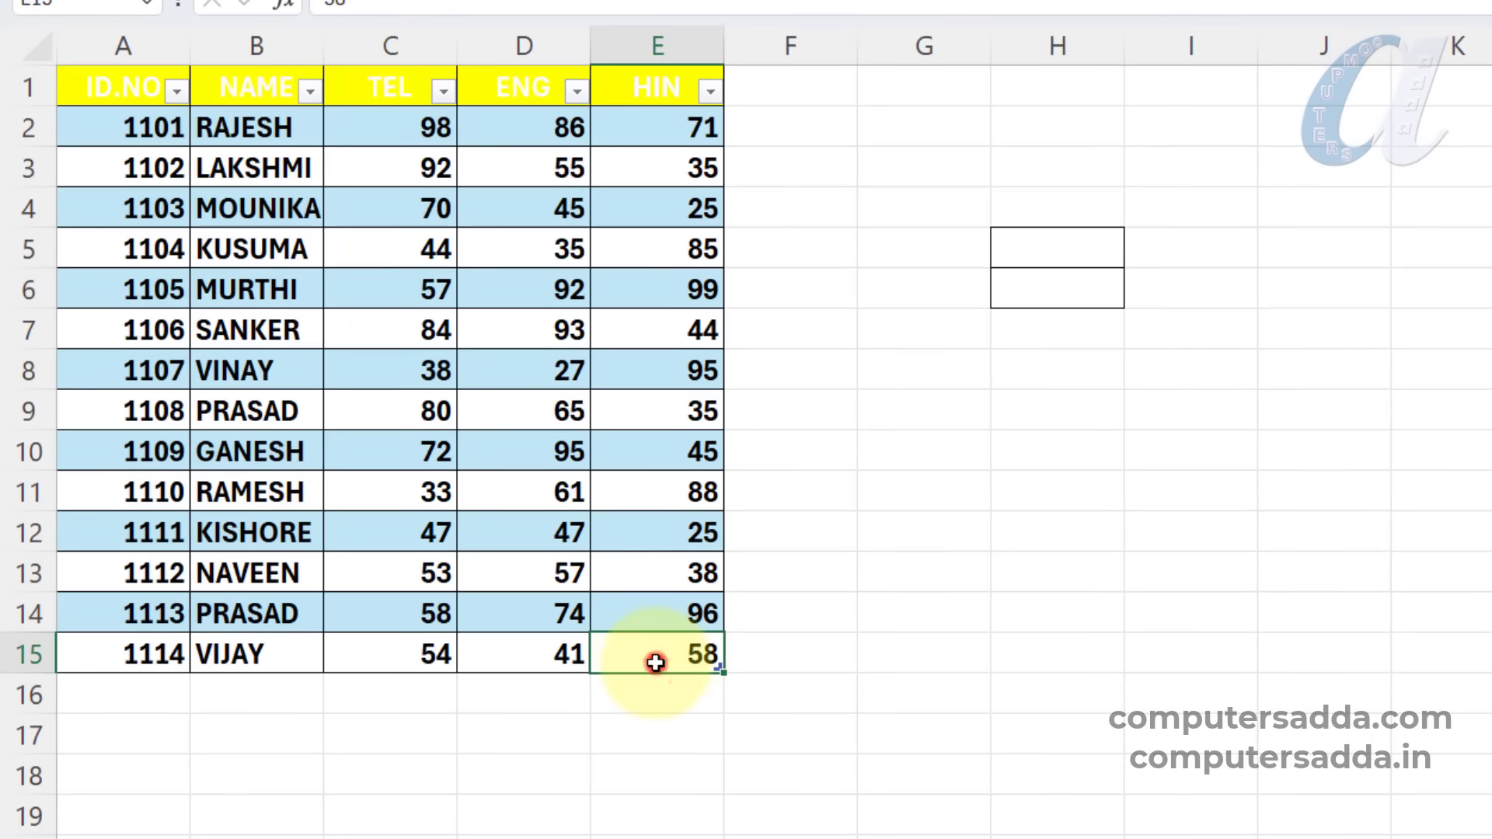
{"action": "key", "text": "Tab"}
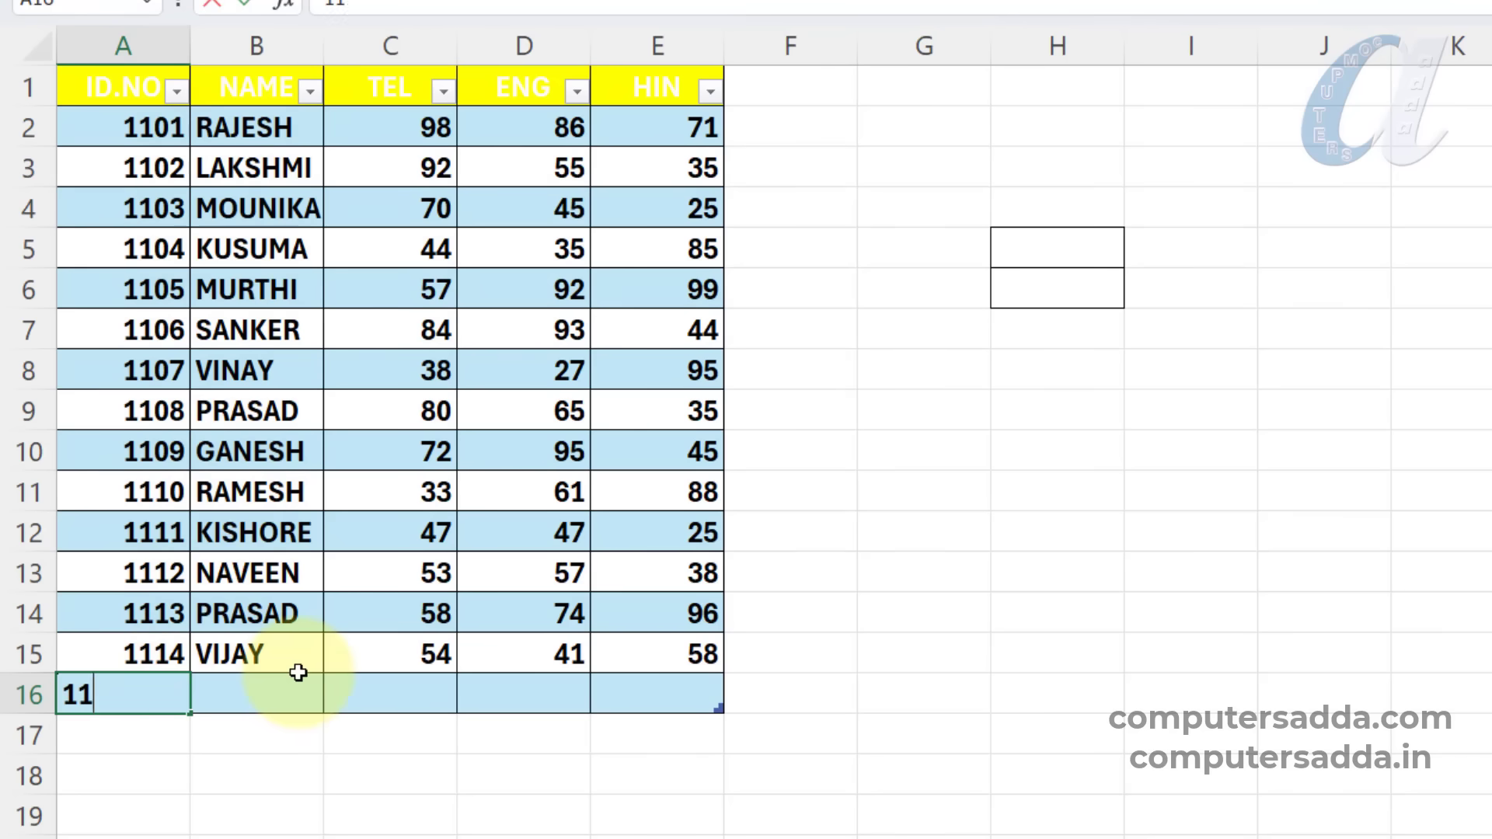
{"action": "type", "text": "5"}
{"action": "key", "text": "Tab"}
{"action": "type", "text": "GANESH"}
{"action": "key", "text": "Tab"}
{"action": "type", "text": "89"}
{"action": "key", "text": "Tab"}
{"action": "type", "text": "74"}
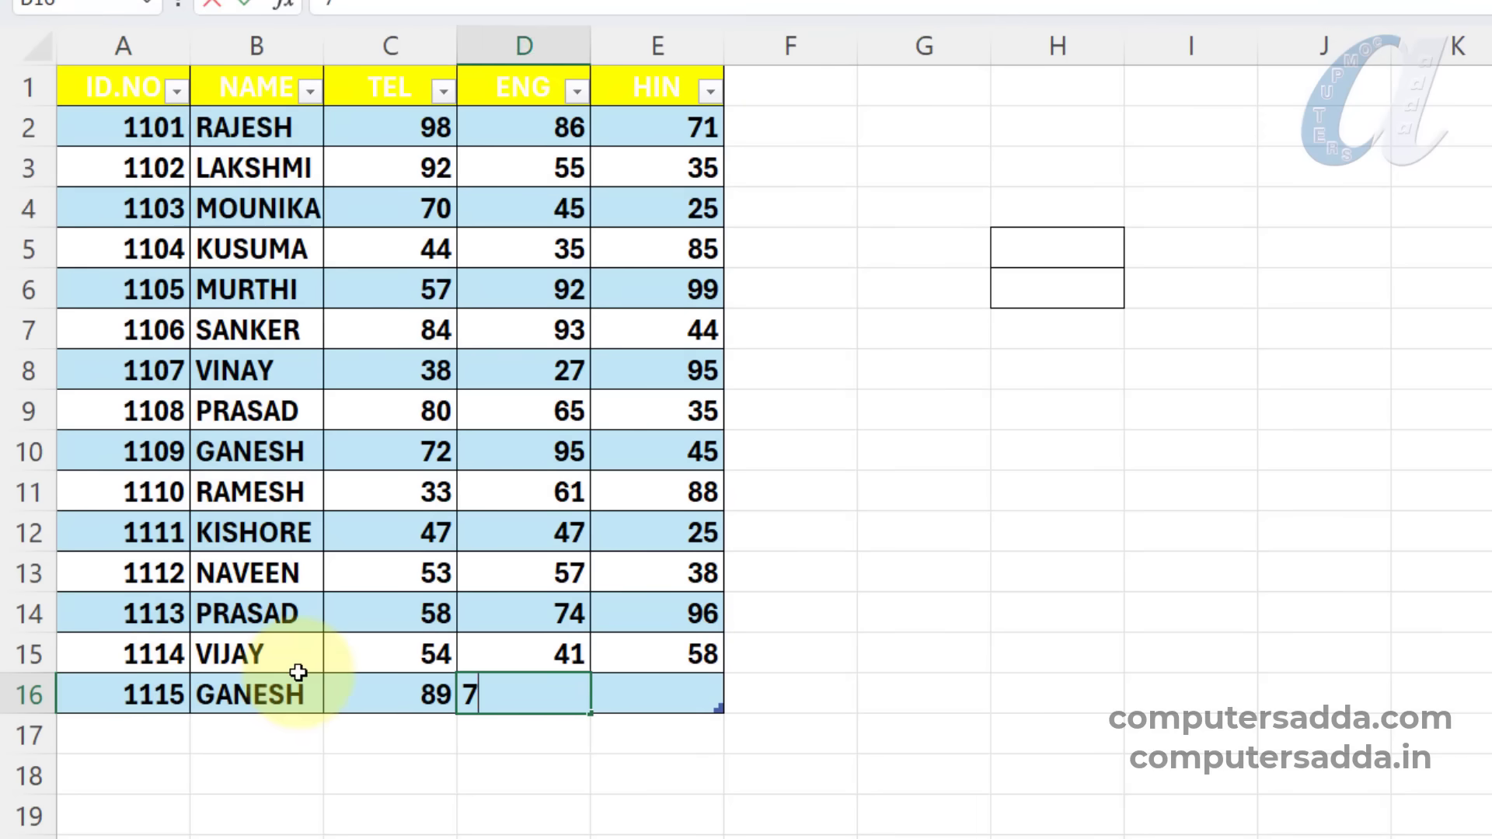
{"action": "key", "text": "Tab"}
{"action": "type", "text": "74"}
{"action": "key", "text": "Return"}
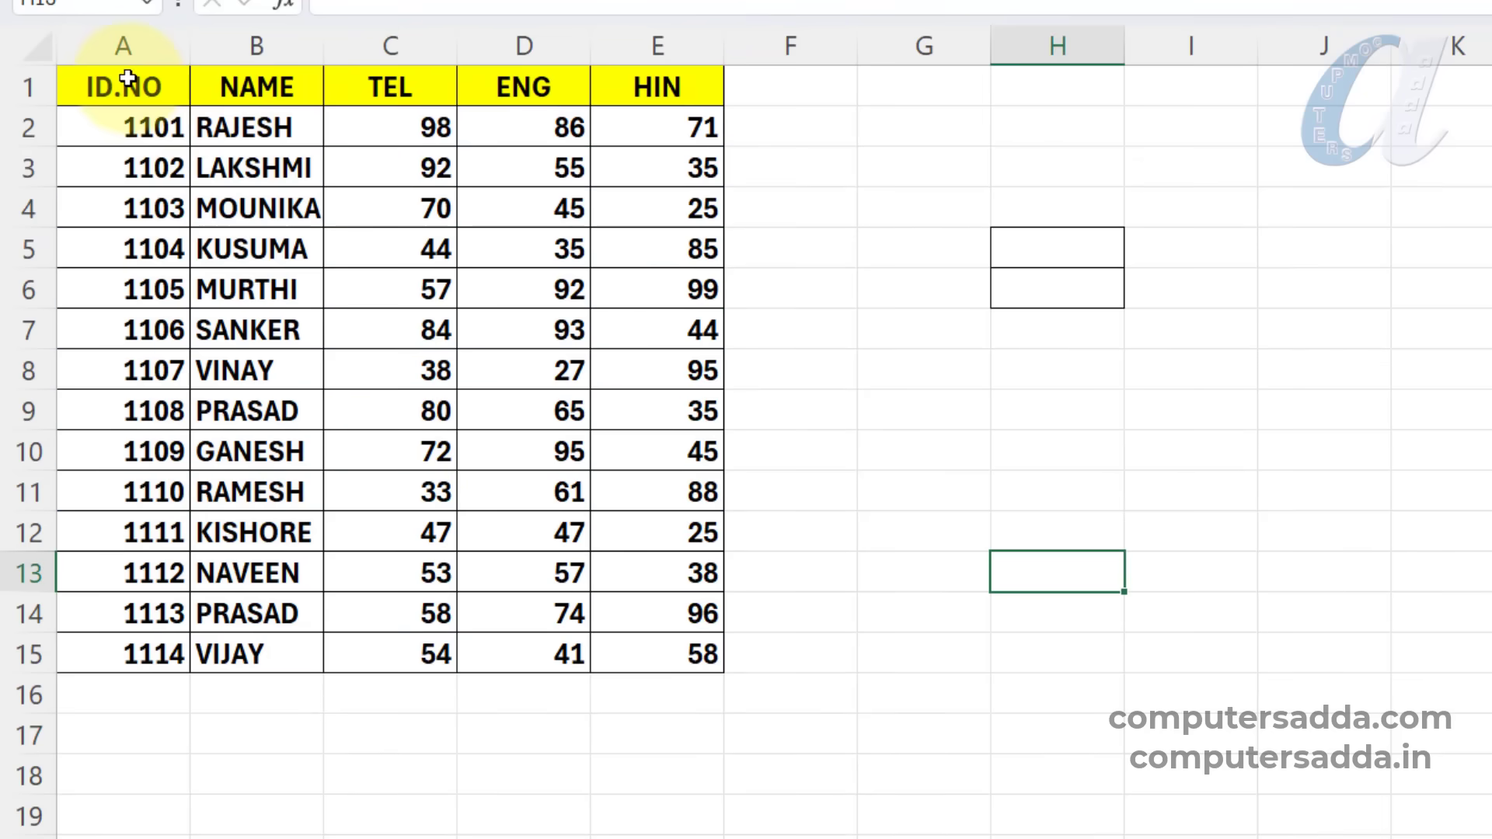
Start a new formula-based conditional formatting rule for the marks list A1:E15.
{"action": "mouse_move", "coordinate": [124, 81]}
{"action": "left_mouse_down"}
{"action": "mouse_move", "coordinate": [324, 186]}
{"action": "mouse_move", "coordinate": [600, 550]}
{"action": "mouse_move", "coordinate": [624, 651]}
{"action": "left_mouse_up"}
{"action": "left_click", "coordinate": [628, 653]}
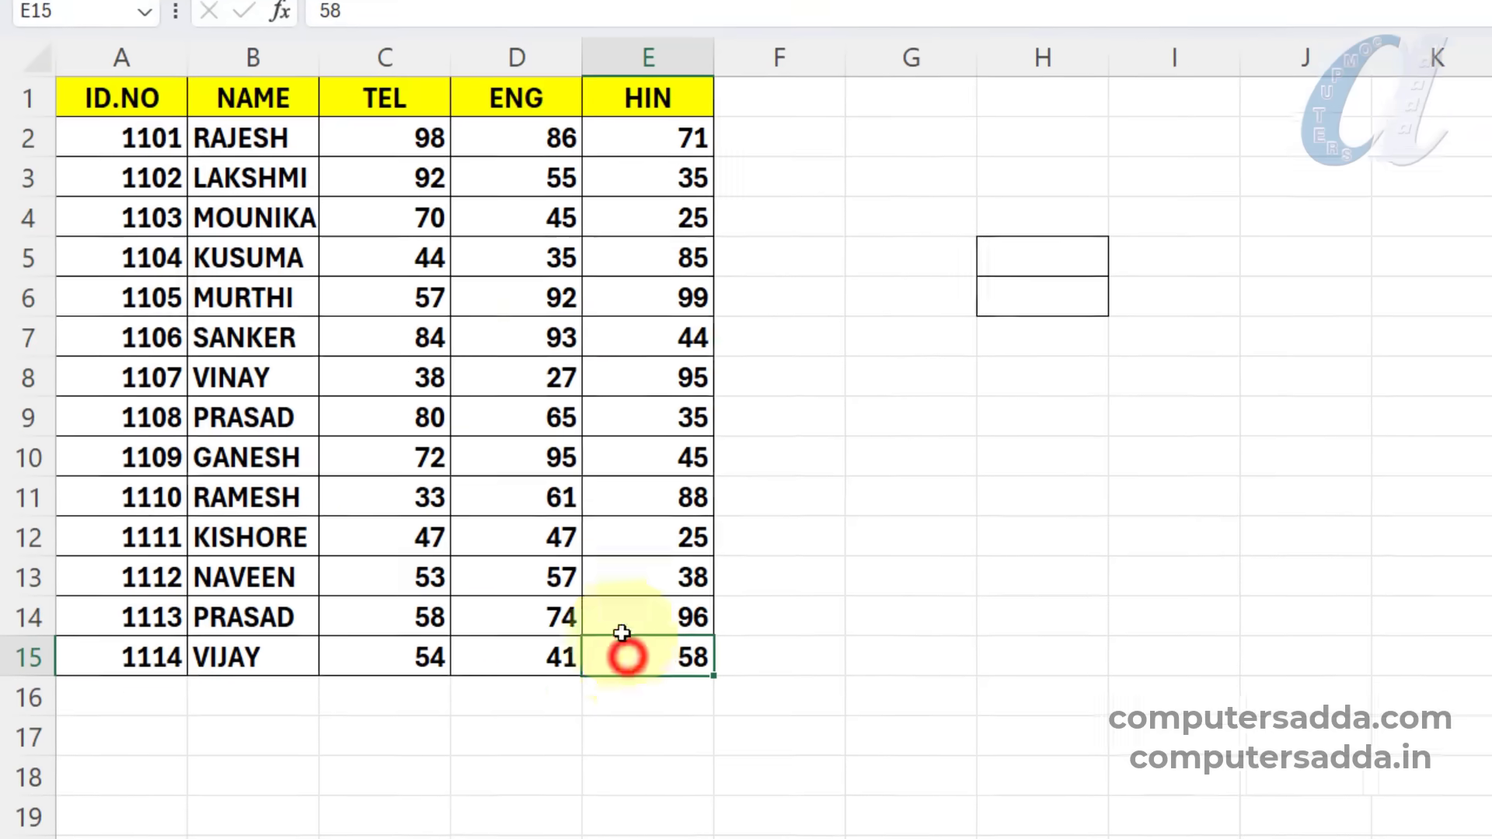
{"action": "left_click", "coordinate": [257, 370]}
{"action": "left_click", "coordinate": [124, 86]}
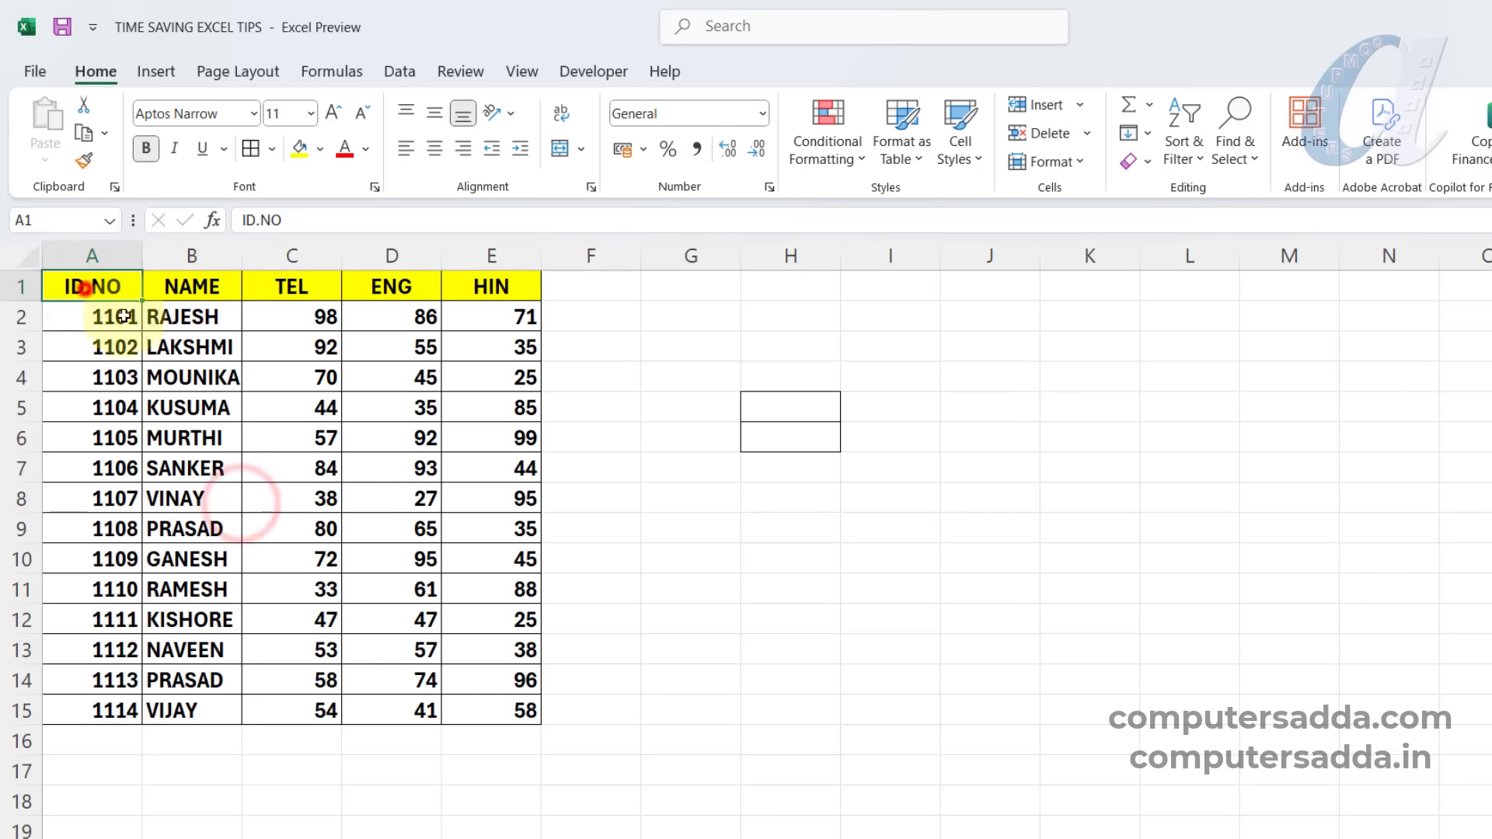
{"action": "left_click_drag", "start_coordinate": [124, 317], "coordinate": [480, 713]}
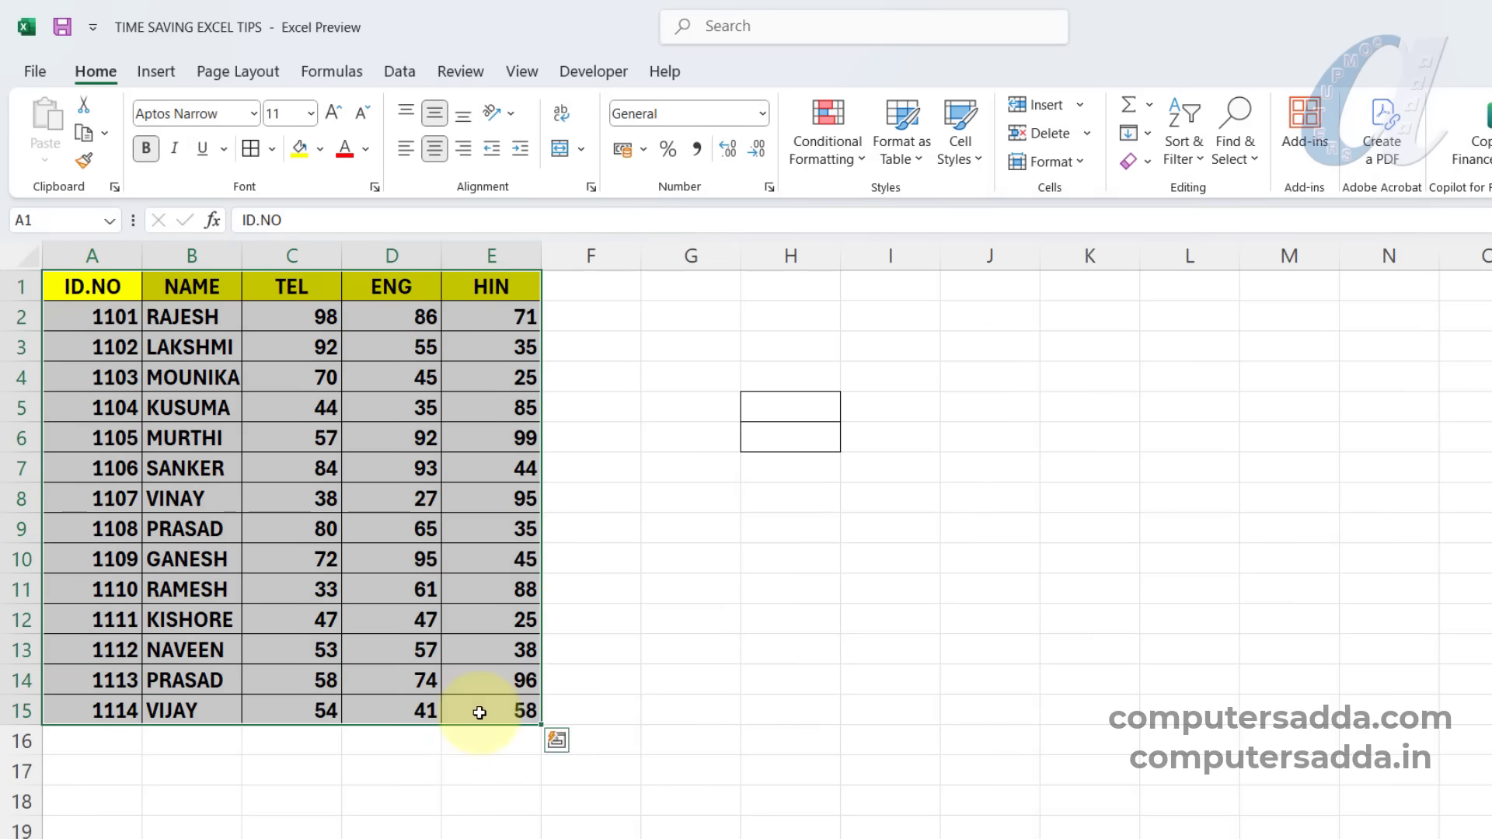
{"action": "left_click", "coordinate": [831, 146]}
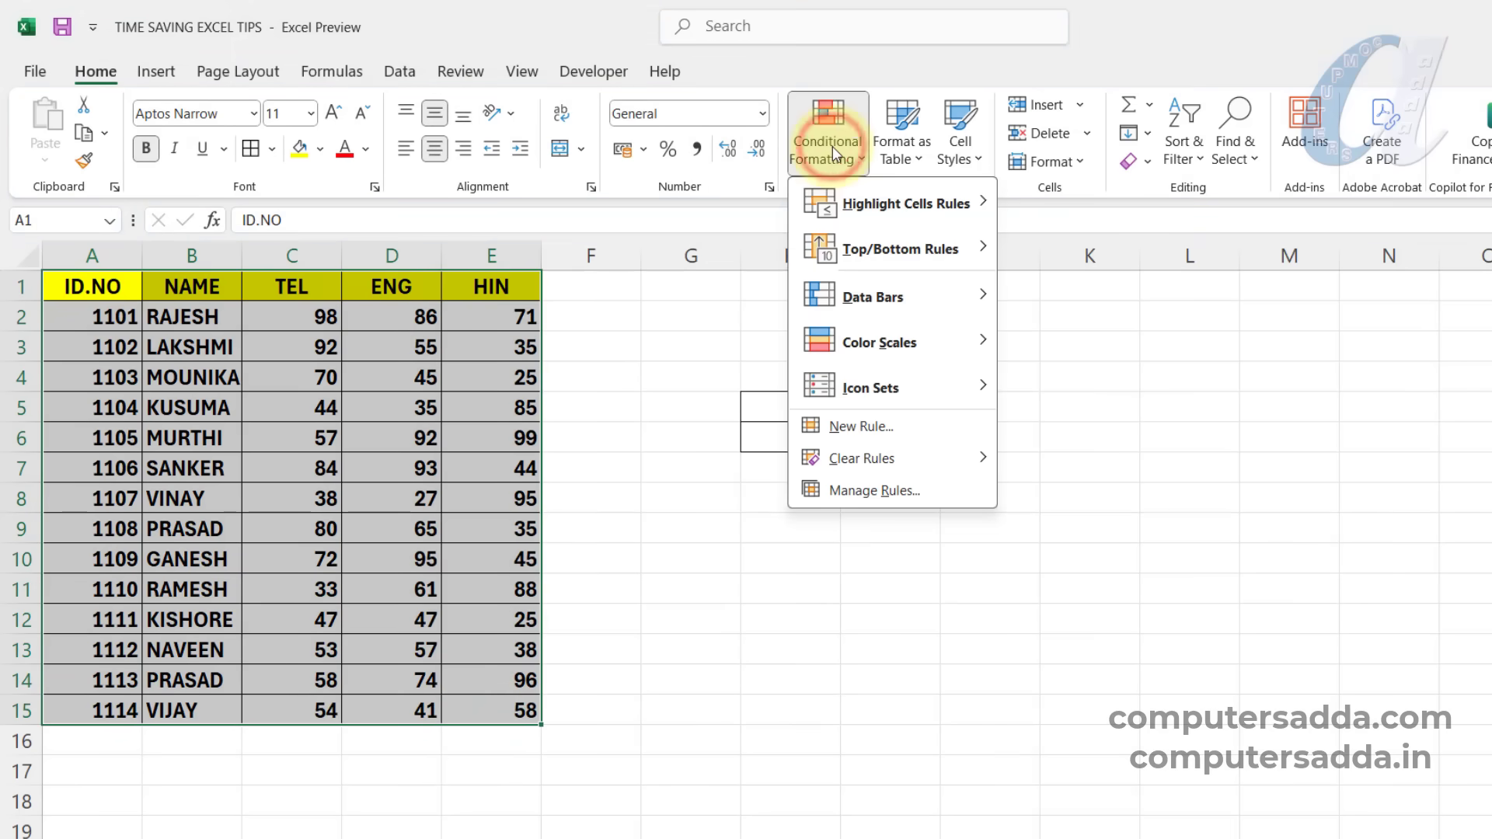
{"action": "left_click", "coordinate": [856, 426]}
{"action": "left_click_drag", "start_coordinate": [800, 397], "coordinate": [881, 300]}
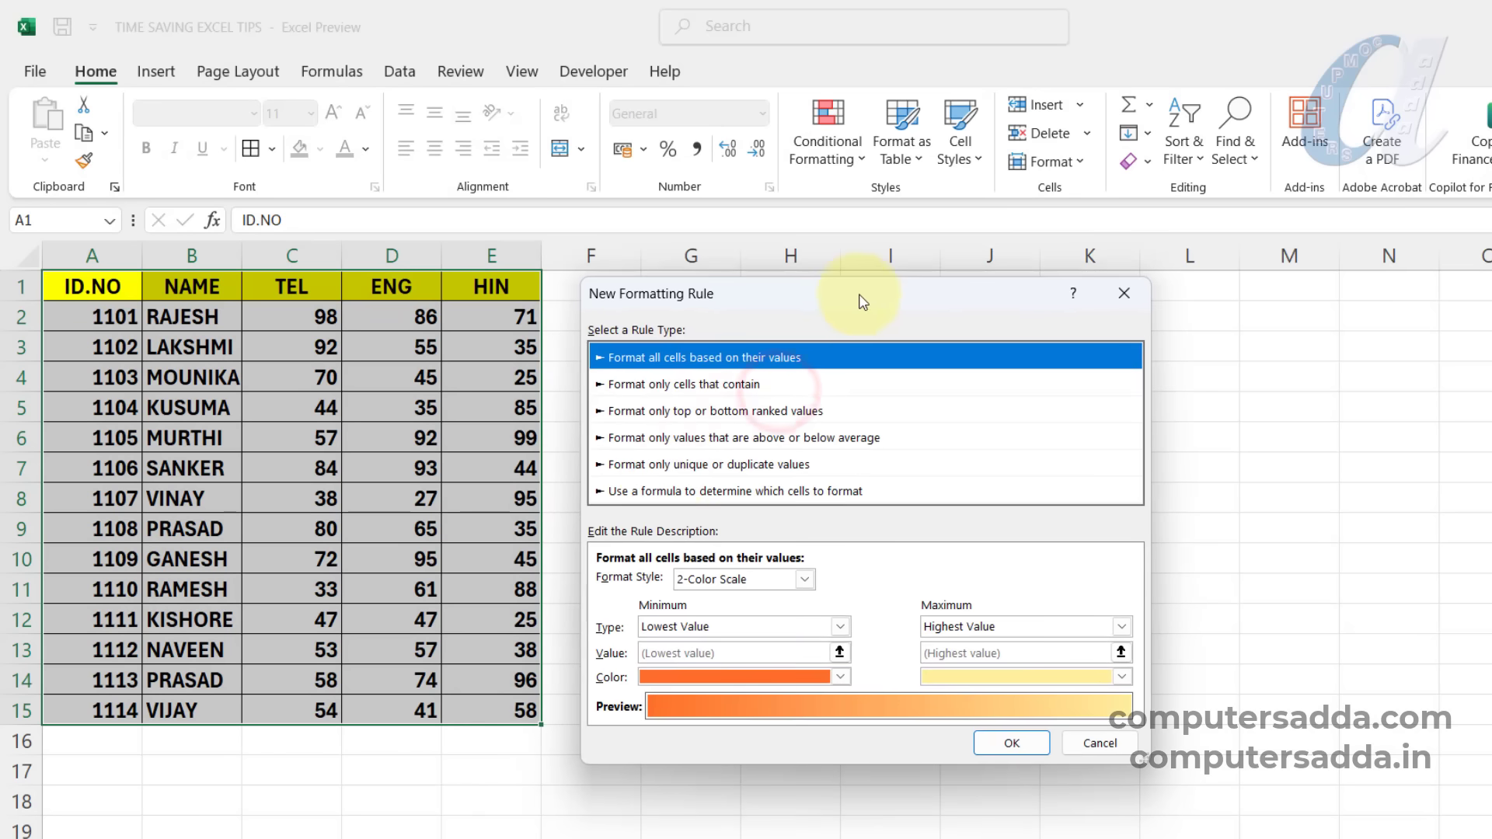
{"action": "left_click", "coordinate": [652, 492]}
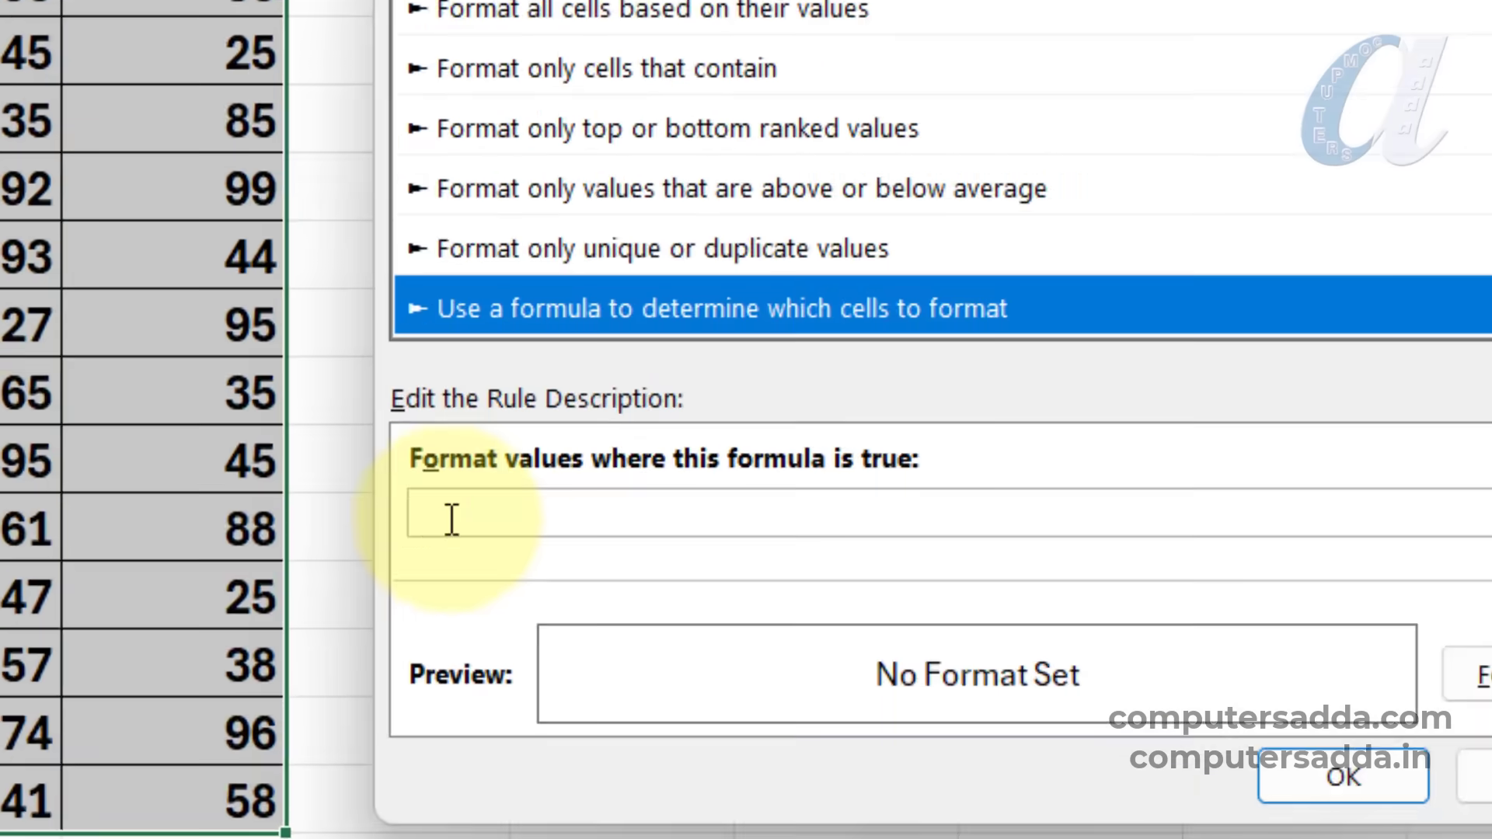
Enter the rule formula =$A2<>"" with only the column reference locked.
{"action": "left_click", "coordinate": [615, 579]}
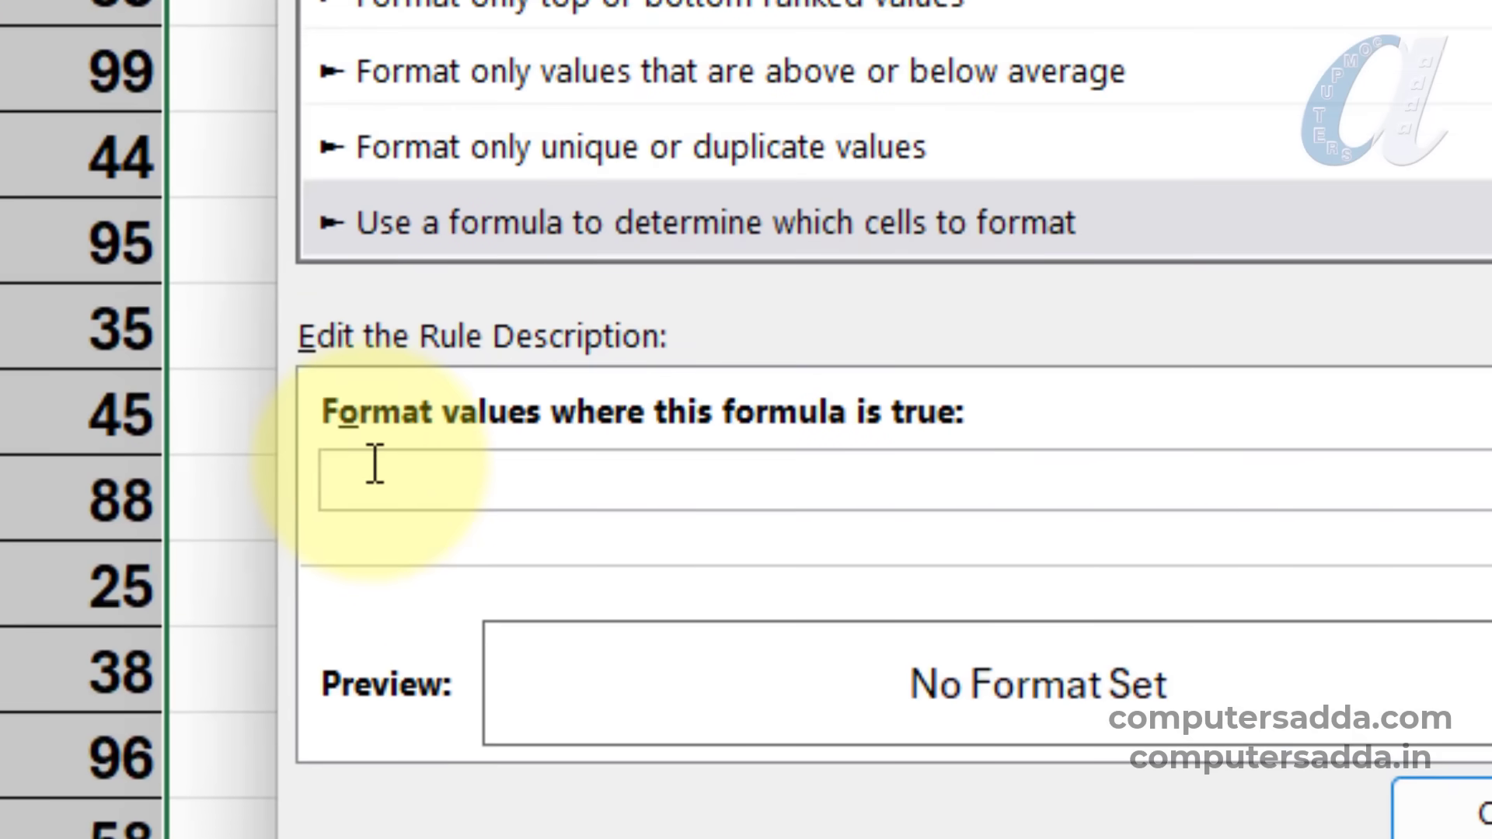
{"action": "type", "text": "="}
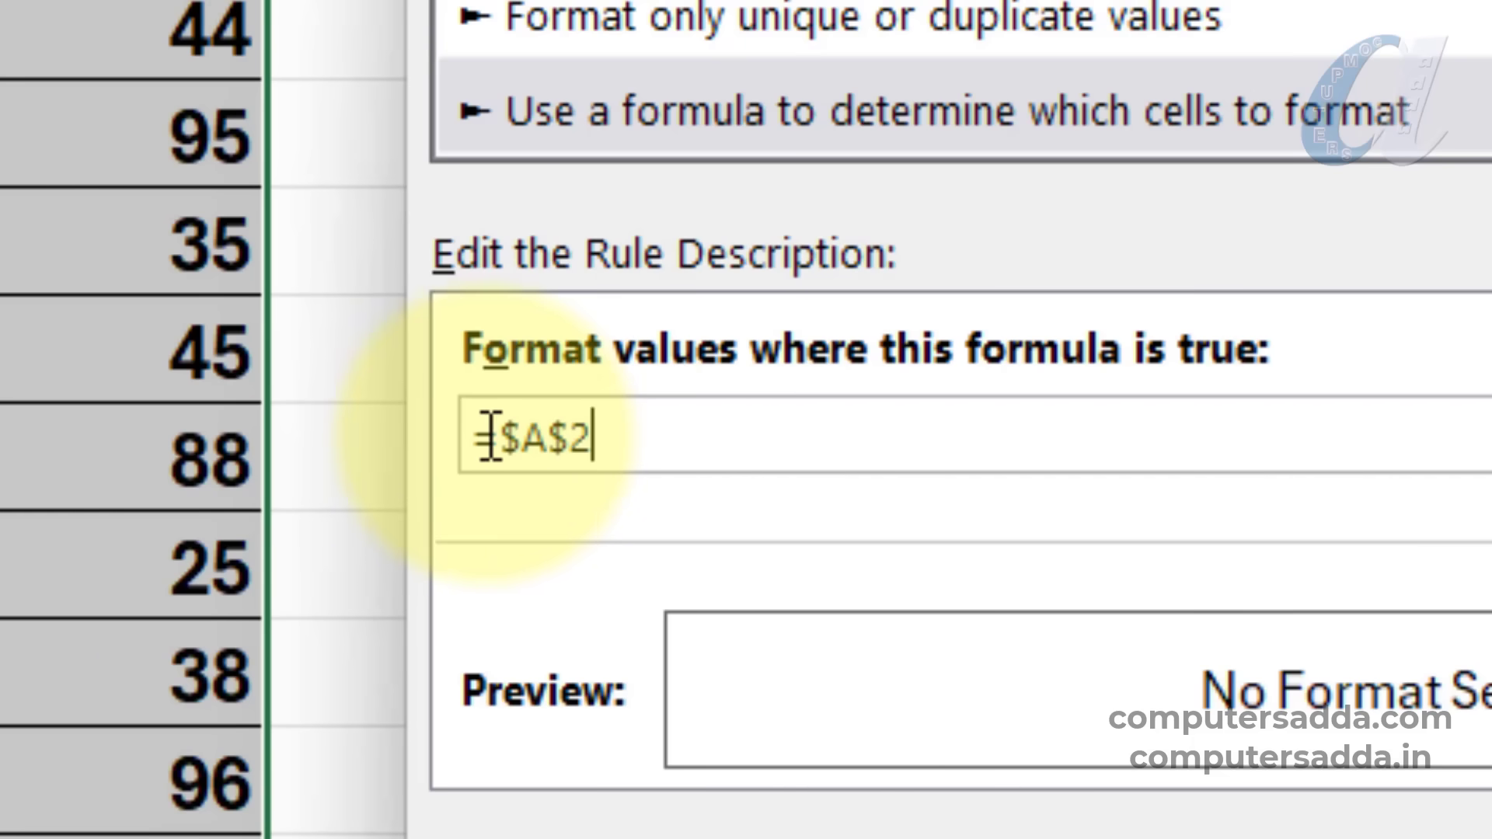
{"action": "left_click", "coordinate": [573, 445]}
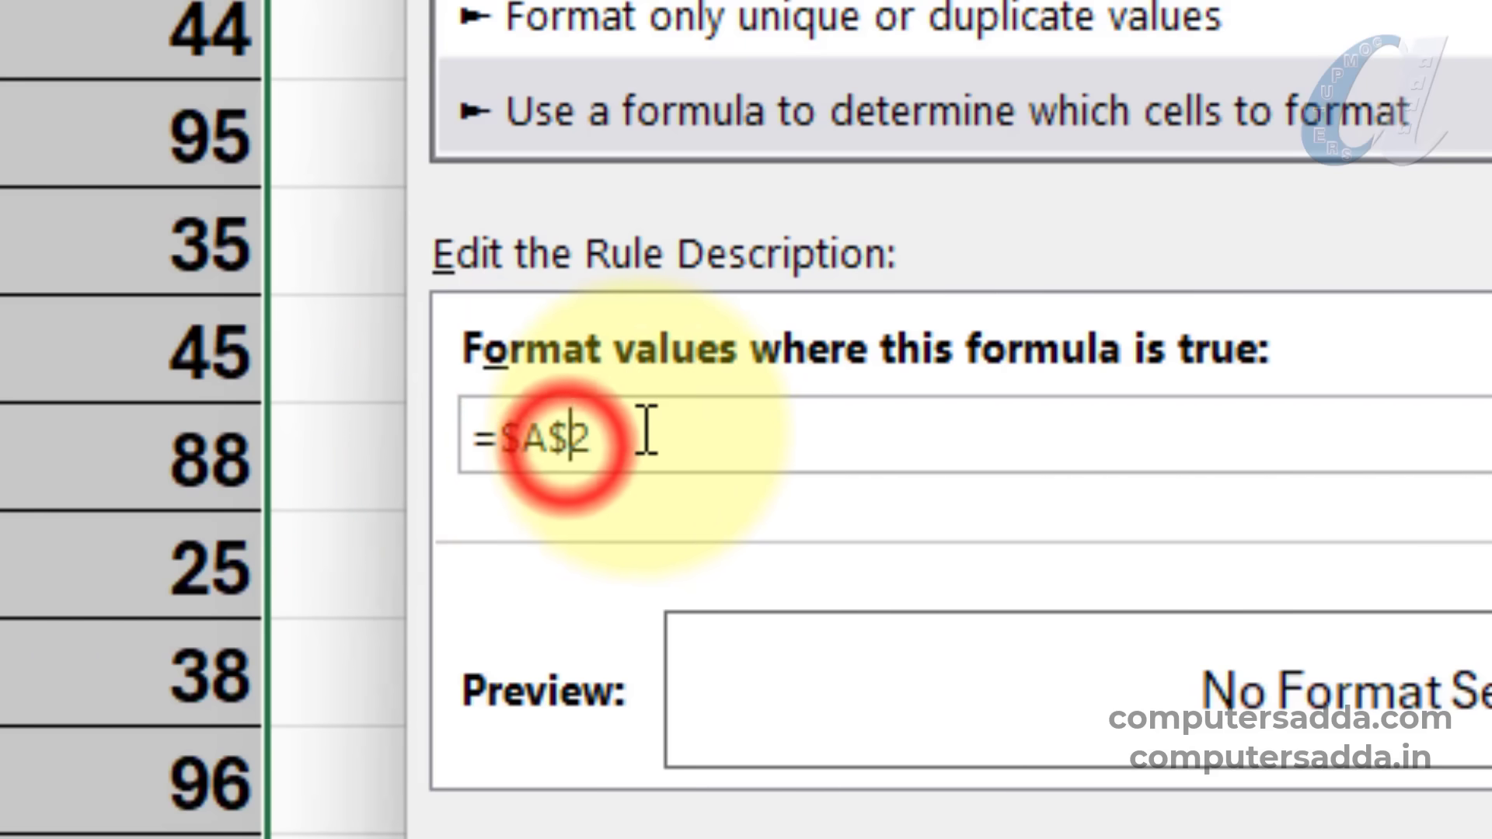
{"action": "key", "text": "F4"}
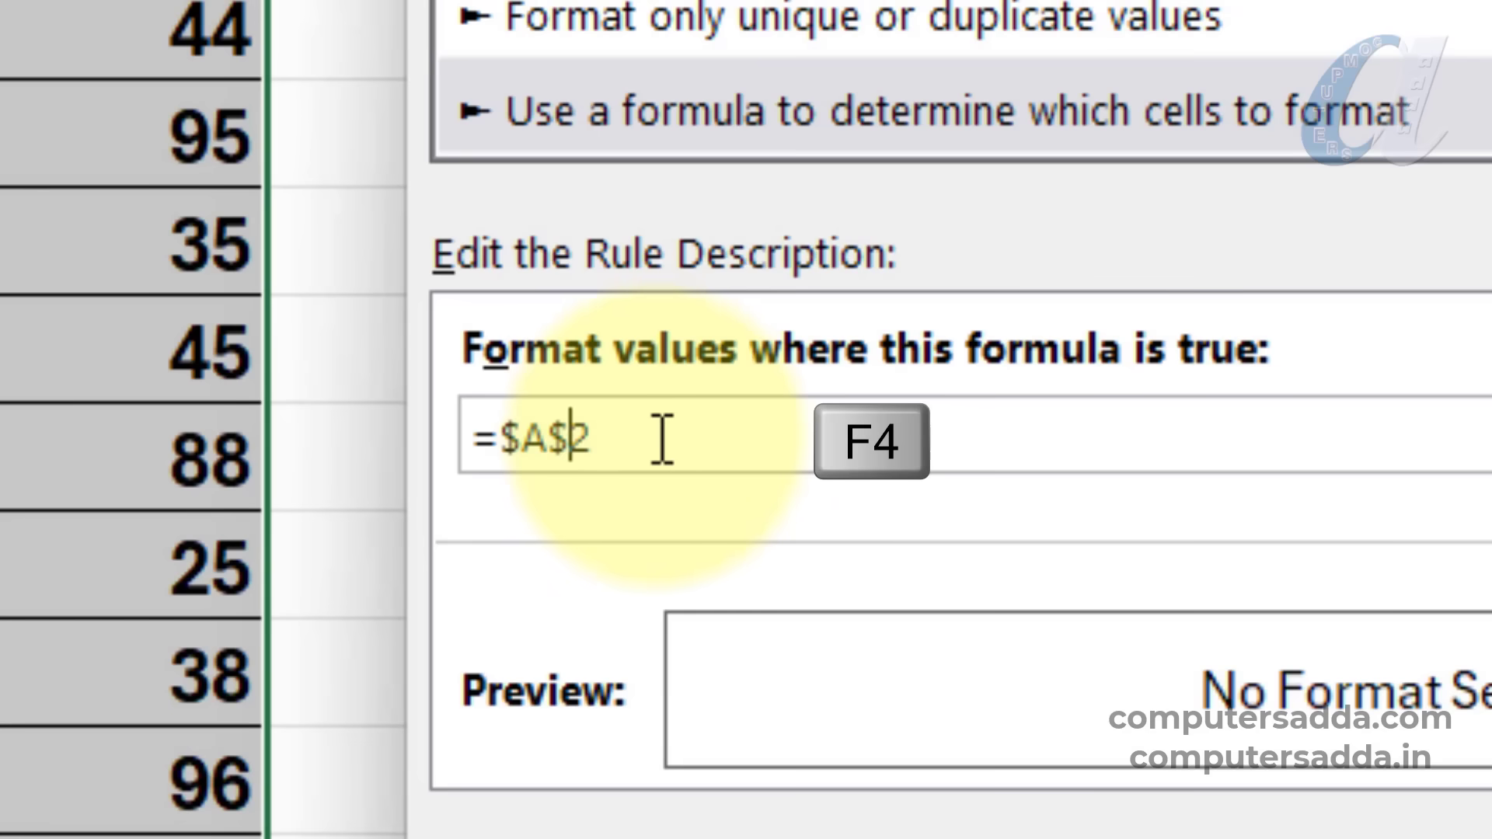
{"action": "key", "text": "F4"}
{"action": "key", "text": "F4"}
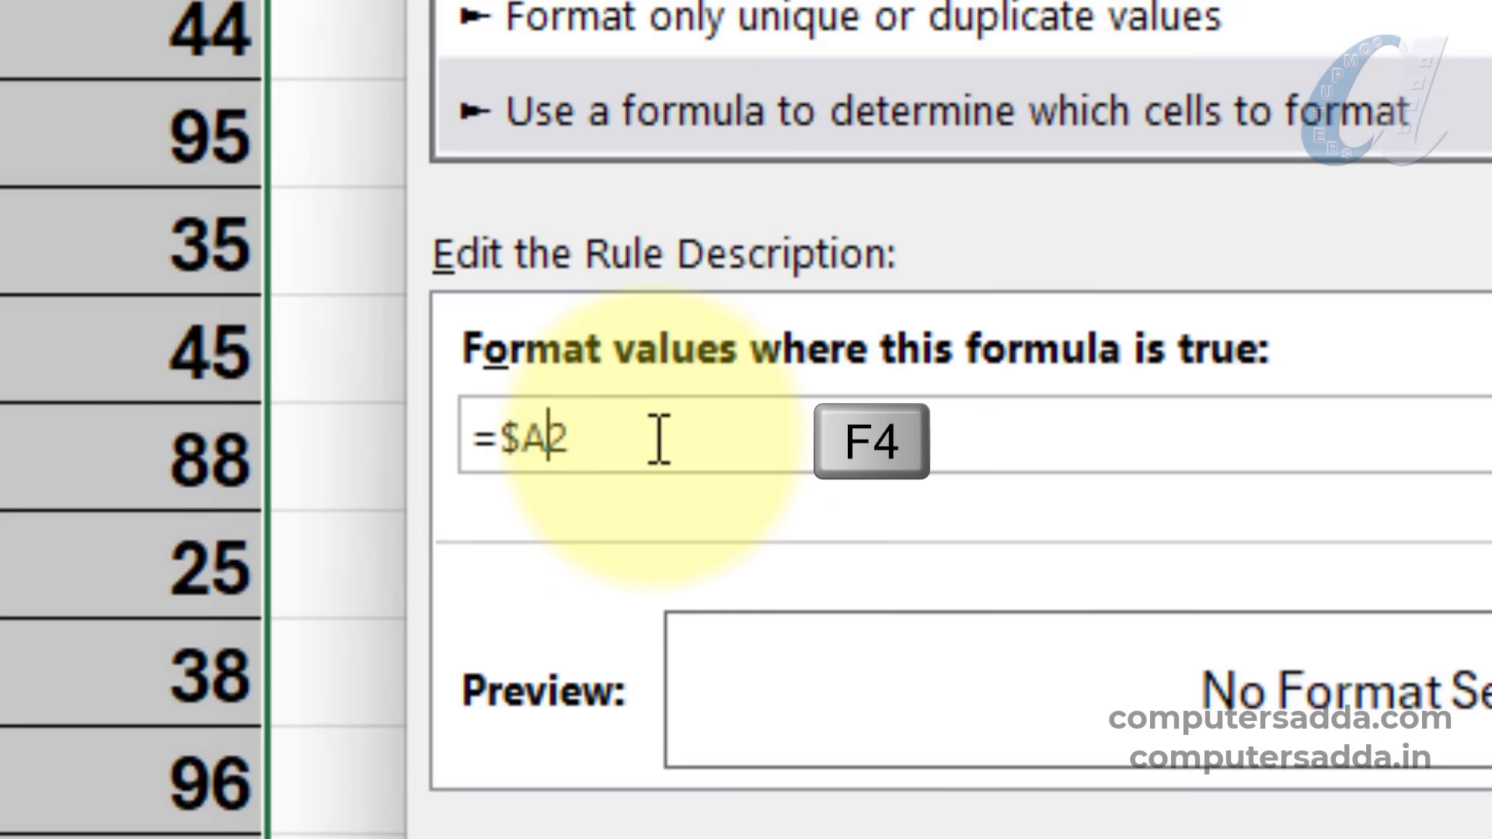
{"action": "key", "text": "F4"}
{"action": "key", "text": "F4"}
{"action": "key", "text": "F4"}
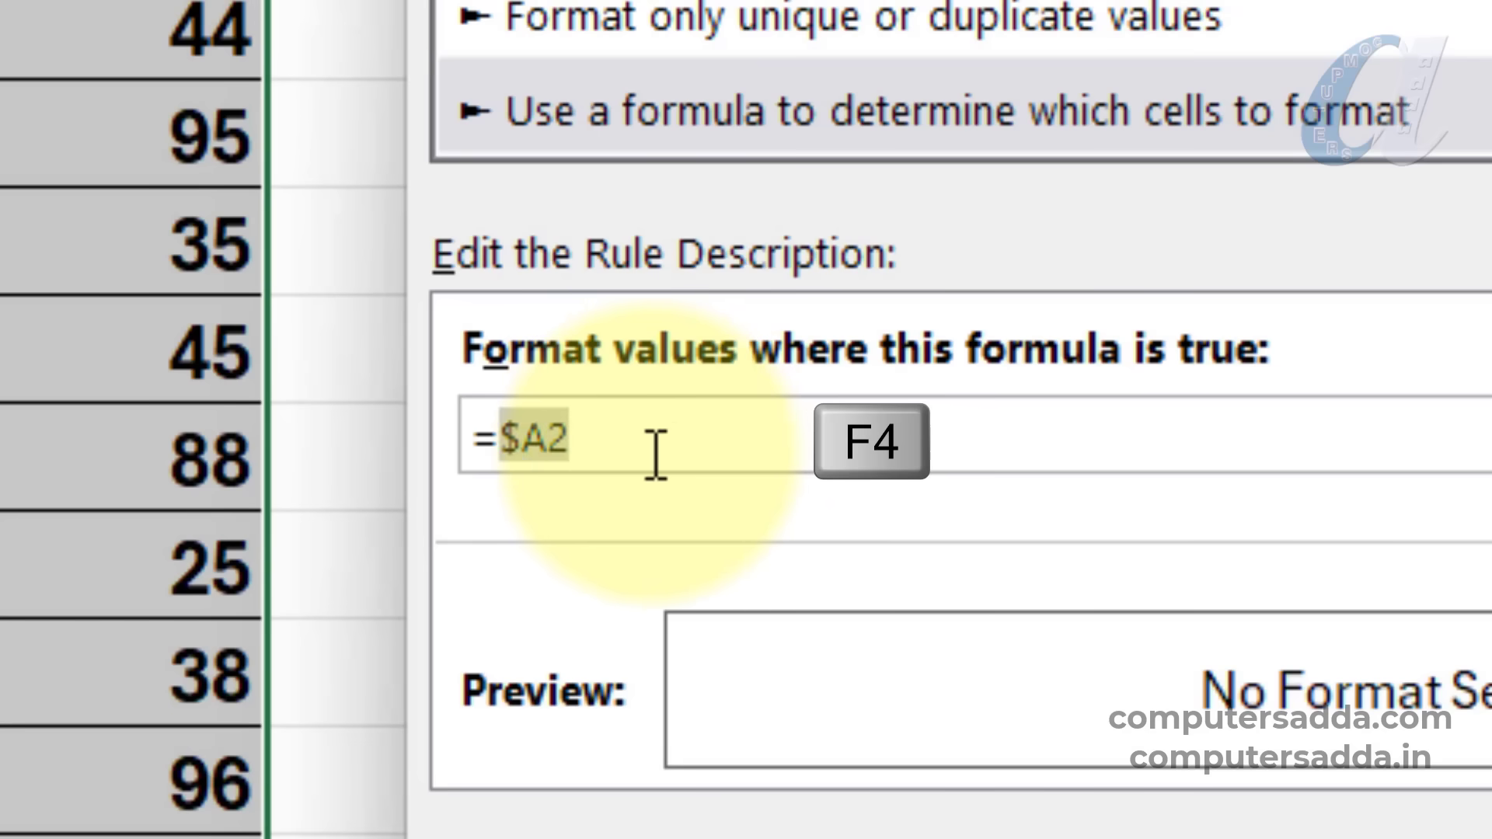
{"action": "left_click", "coordinate": [627, 437]}
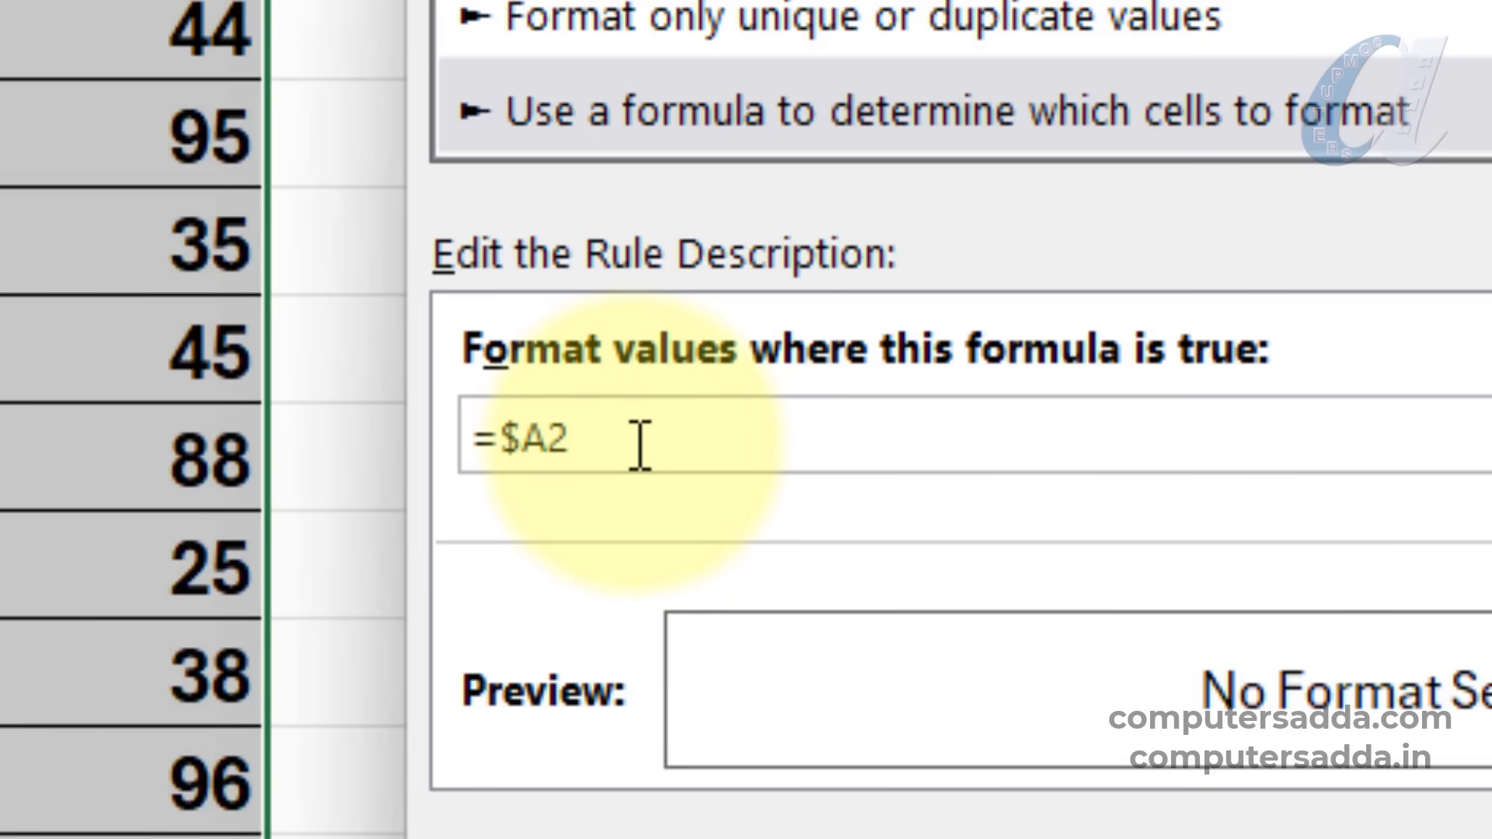
{"action": "type", "text": "<"}
{"action": "type", "text": ">"}
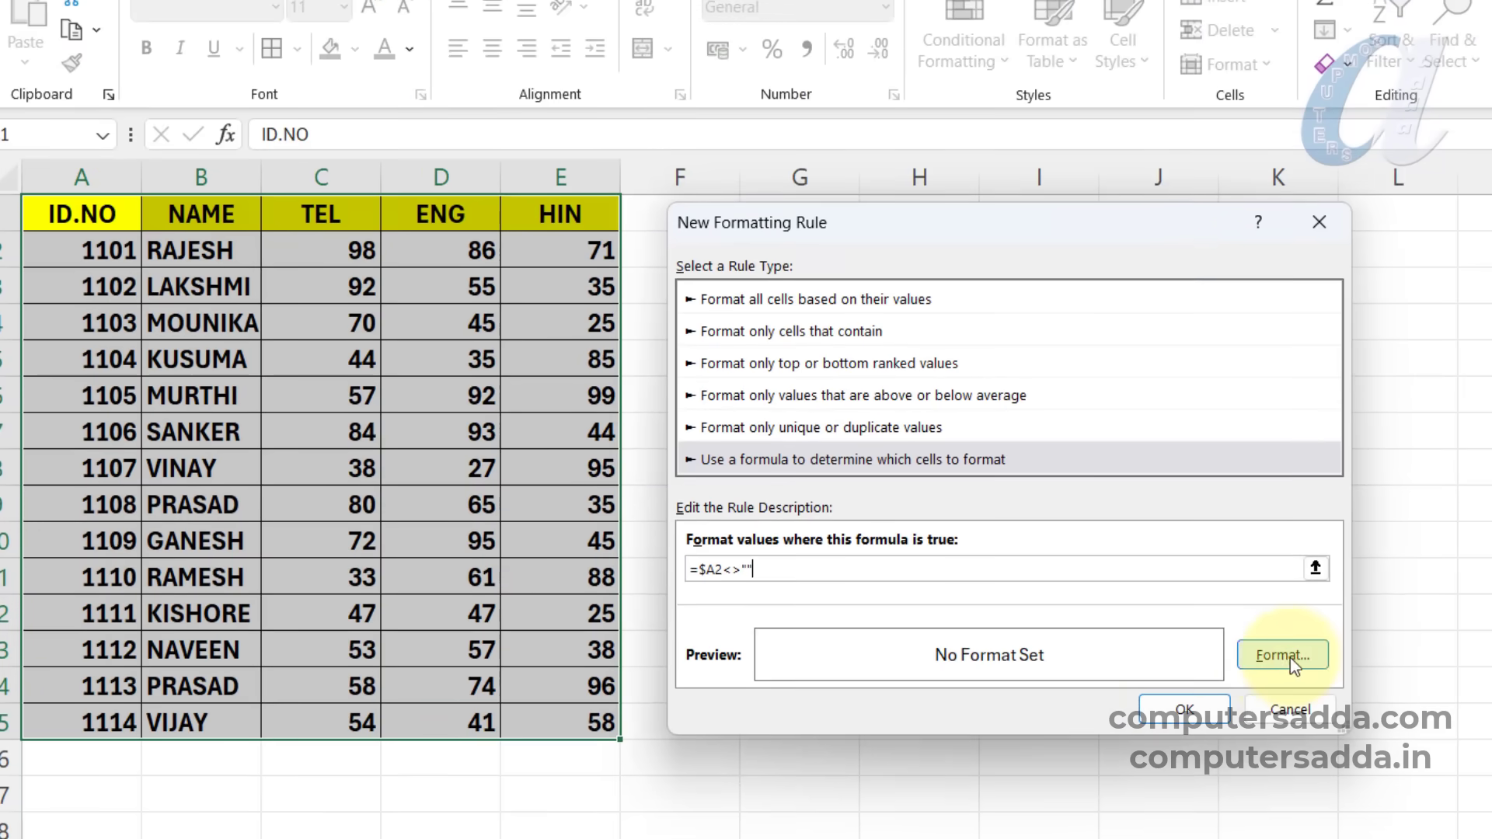
Give the conditional formatting rule an outline border and bold font style, and apply the rule.
{"action": "left_click", "coordinate": [1294, 655]}
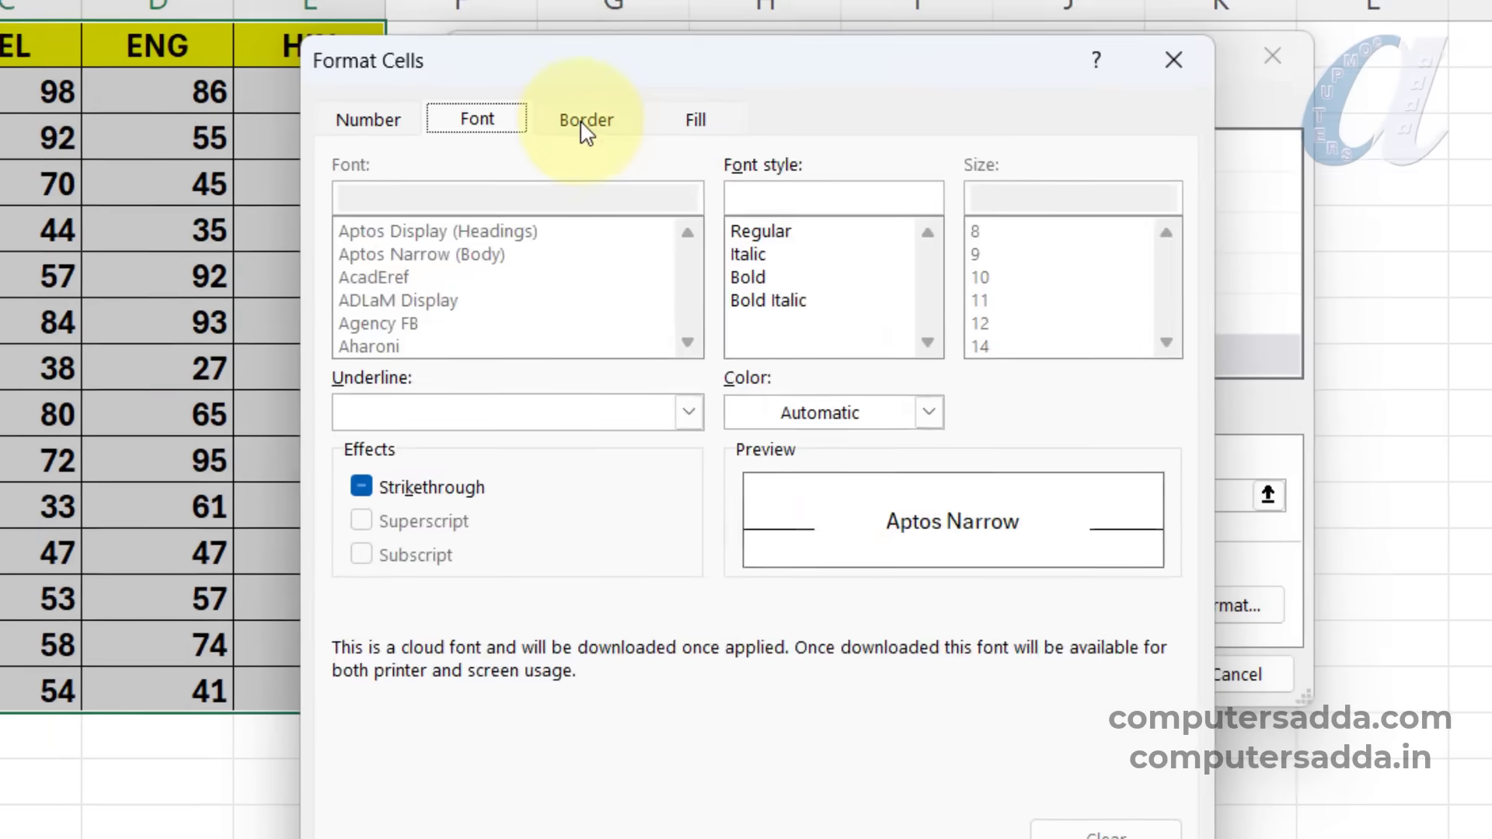
{"action": "left_click", "coordinate": [776, 272]}
{"action": "left_click", "coordinate": [816, 217]}
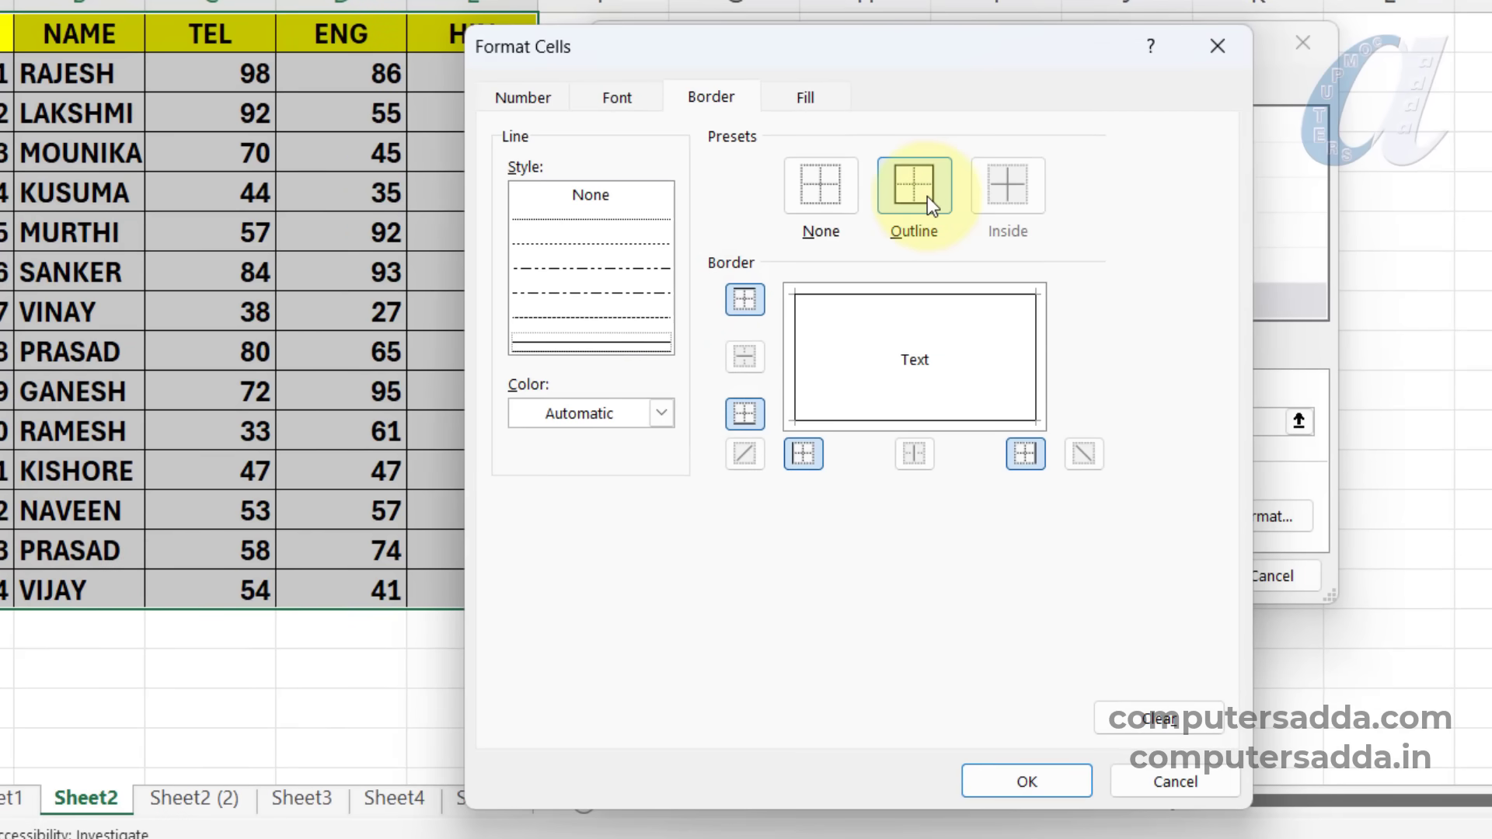
{"action": "left_click", "coordinate": [622, 101]}
{"action": "left_click", "coordinate": [859, 235]}
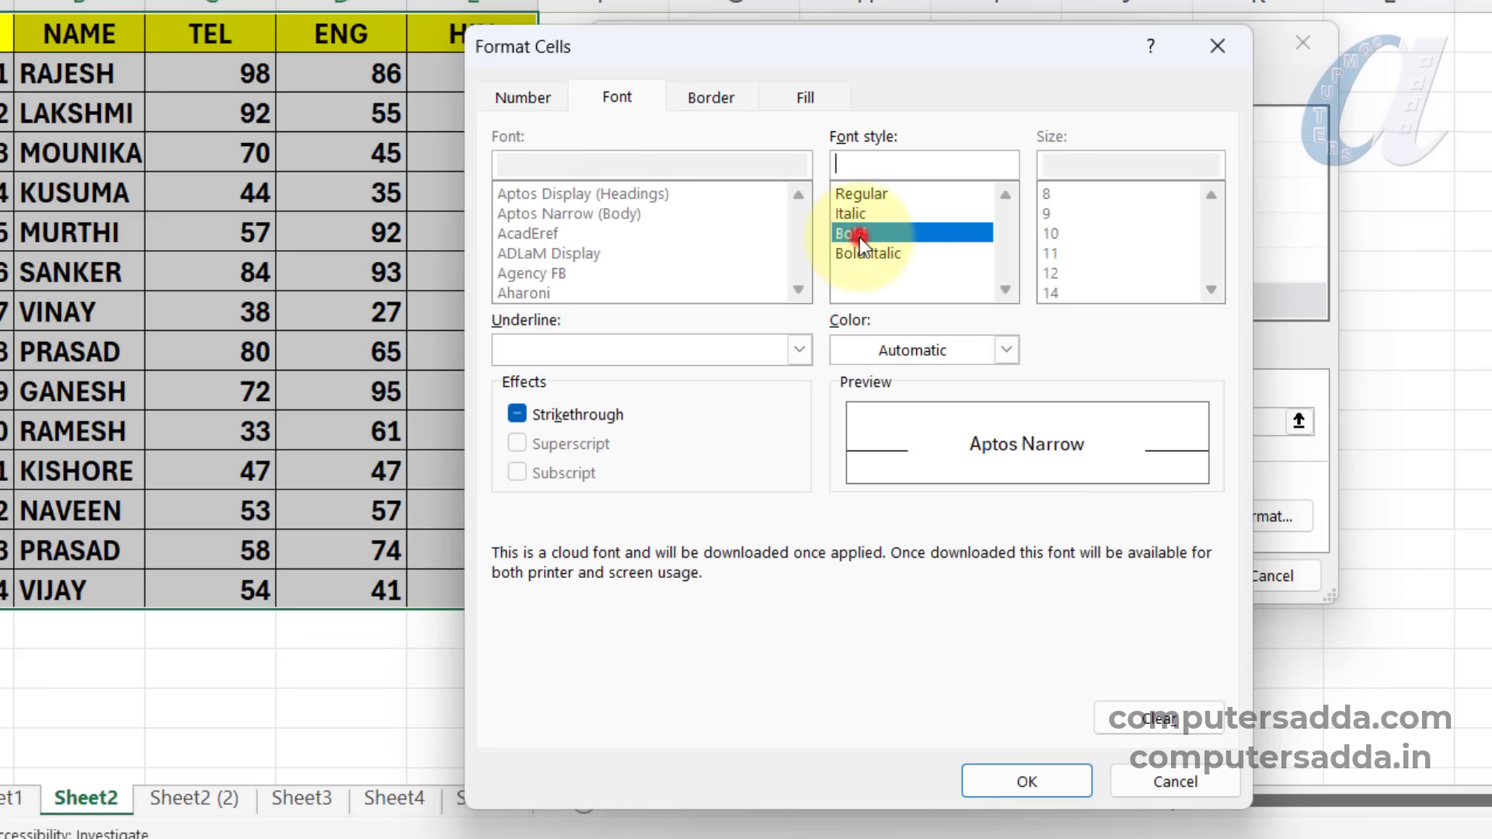
{"action": "left_click", "coordinate": [1054, 785]}
{"action": "left_click", "coordinate": [1155, 576]}
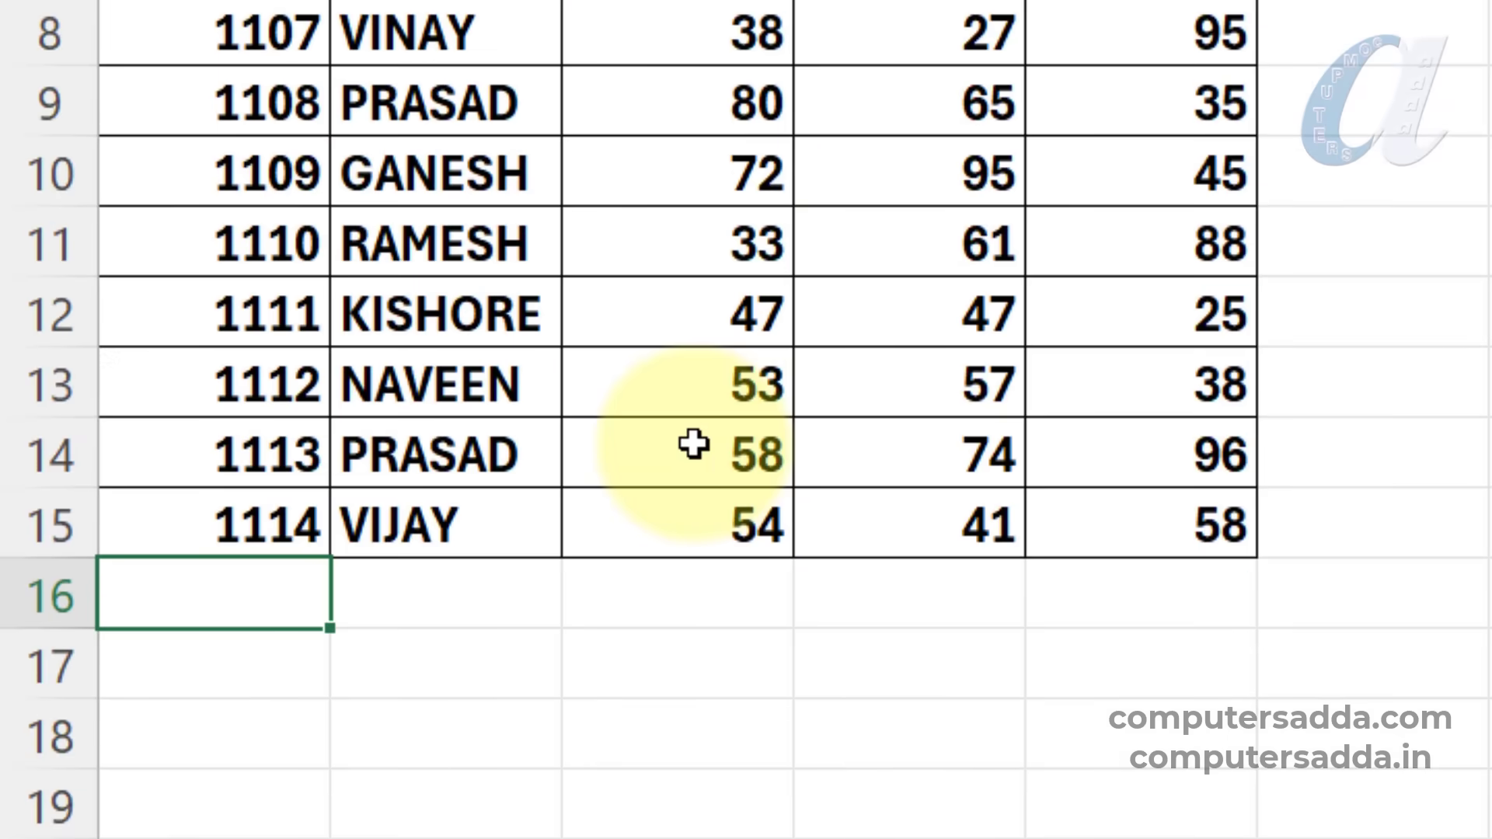
Fill row 16 below the list with the next ID number, a student's name, and marks TEL 85, ENG 74 and HIN 96.
{"action": "key", "text": "Tab"}
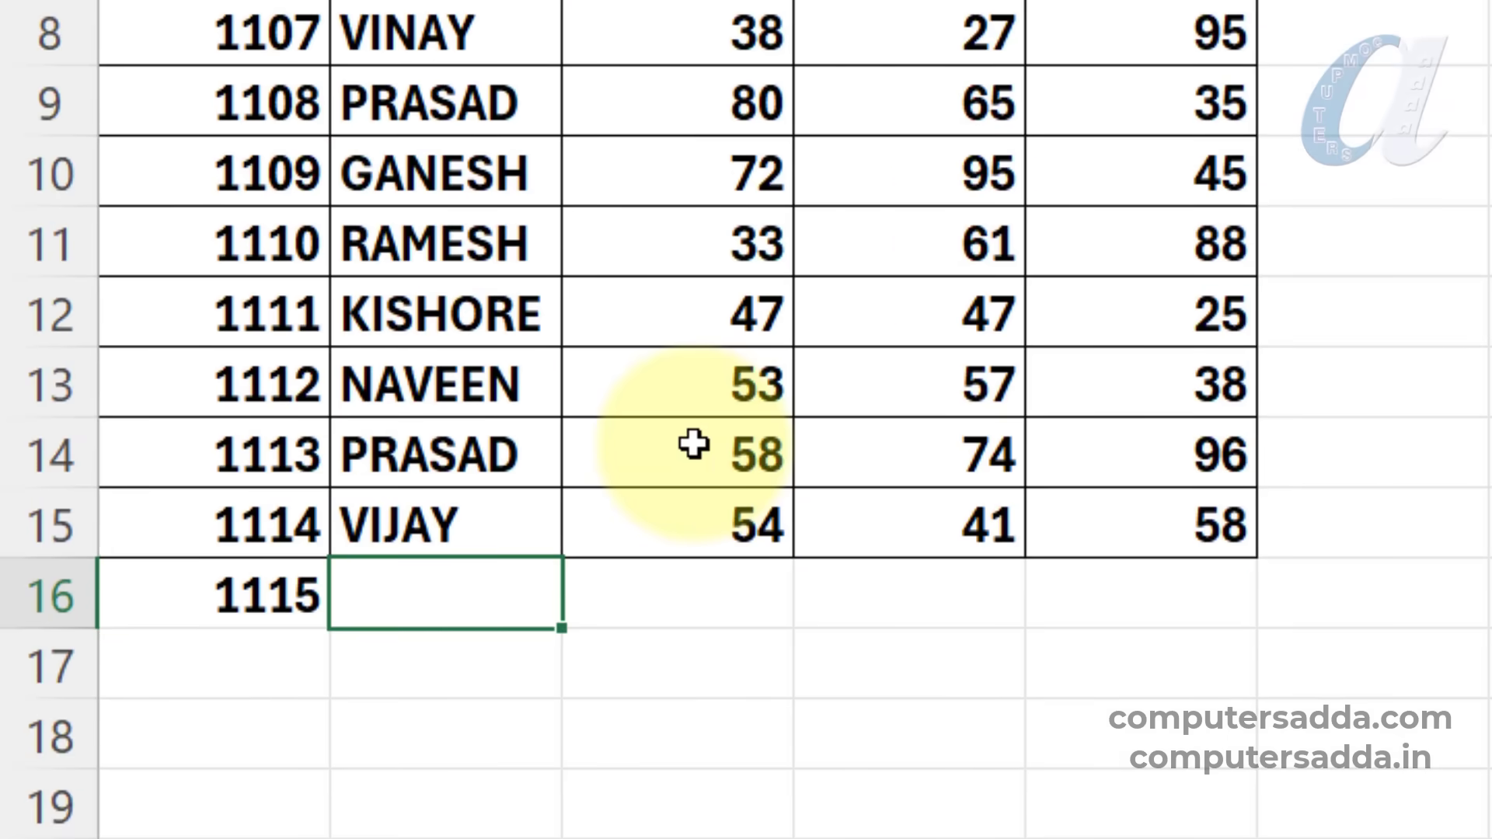
{"action": "type", "text": "PRASAD"}
{"action": "key", "text": "Tab"}
{"action": "type", "text": "85"}
{"action": "key", "text": "Tab"}
{"action": "type", "text": "74"}
{"action": "key", "text": "Tab"}
{"action": "type", "text": "96"}
{"action": "key", "text": "Tab"}
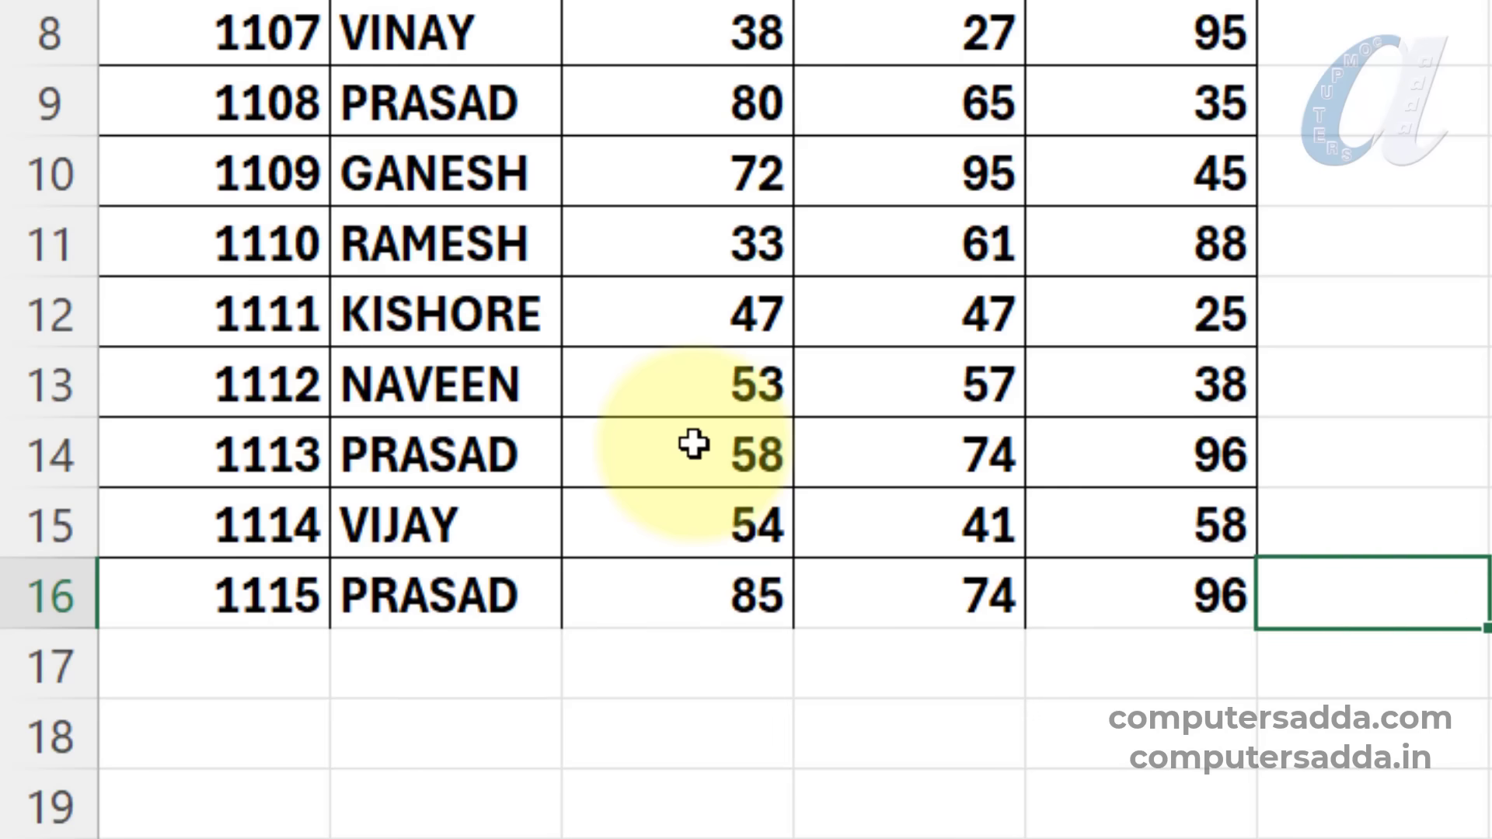
Add a student in row 17 with the next ID number, name, and marks 89, 96 and 74, and enter the following ID in row 18.
{"action": "key", "text": "Return"}
{"action": "type", "text": "1116"}
{"action": "key", "text": "Tab"}
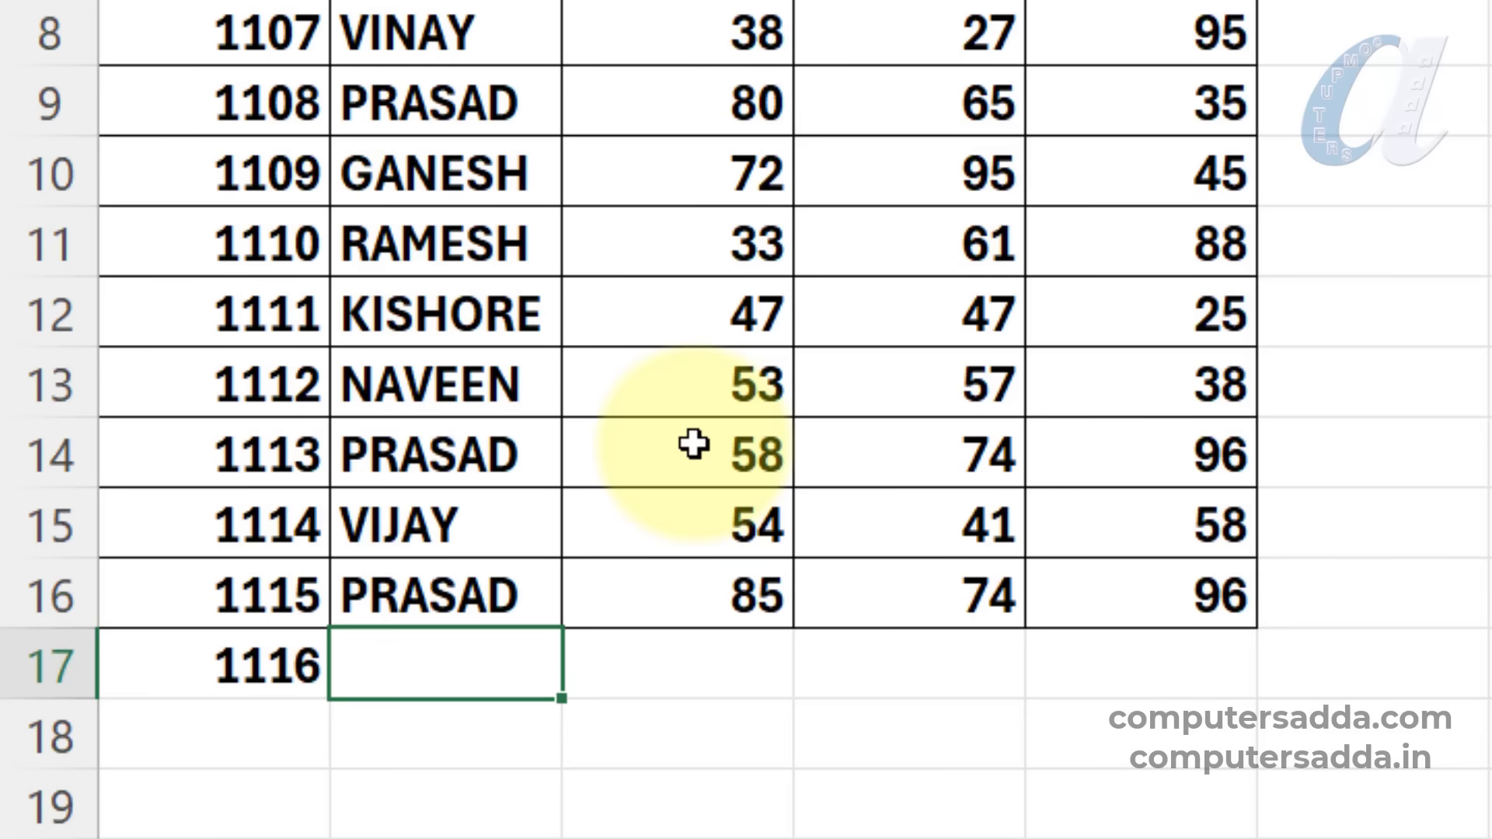
{"action": "type", "text": "RAJESH"}
{"action": "key", "text": "Return"}
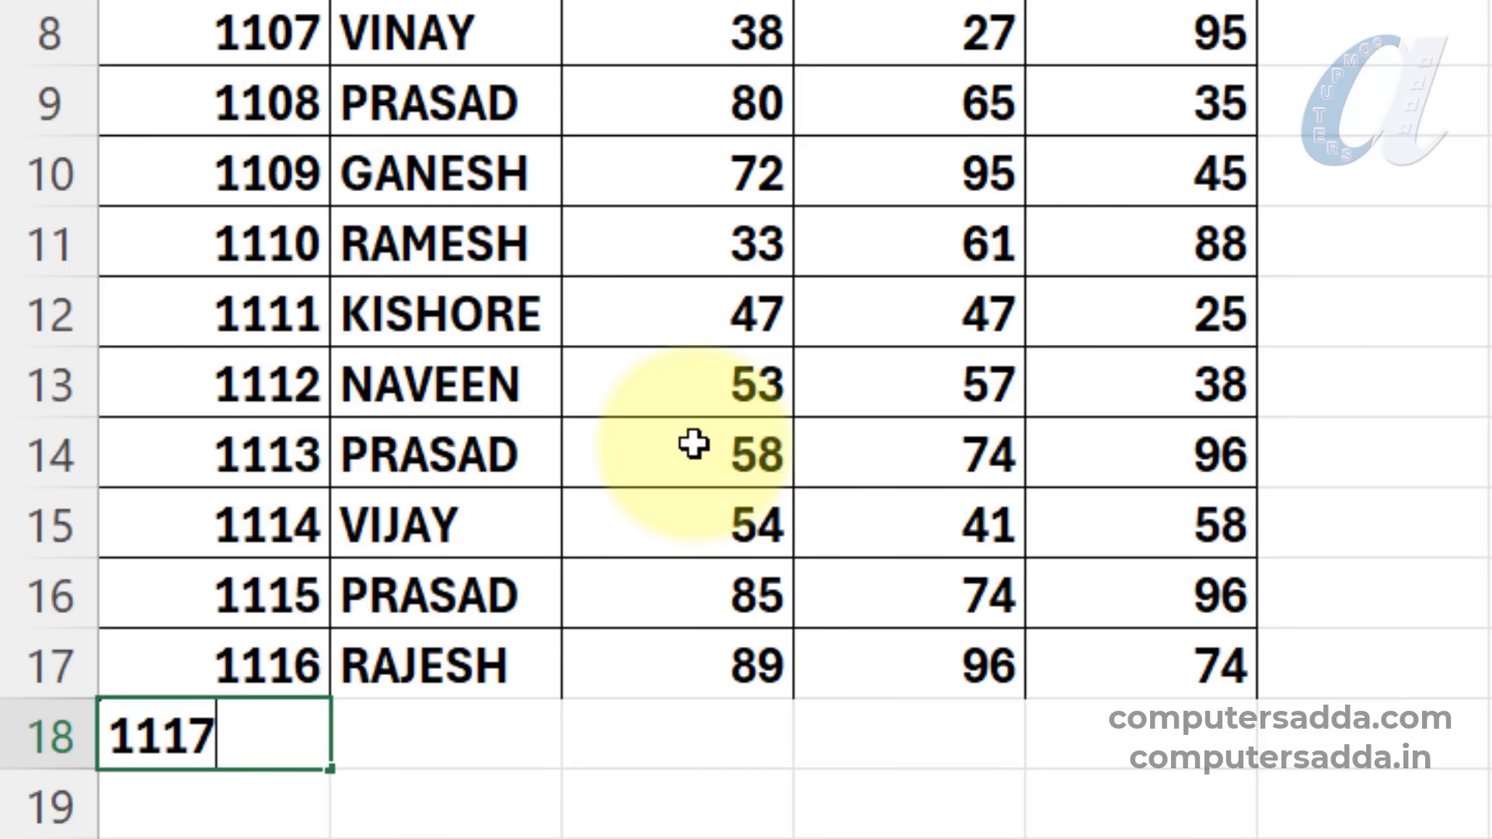
{"action": "key", "text": "Tab"}
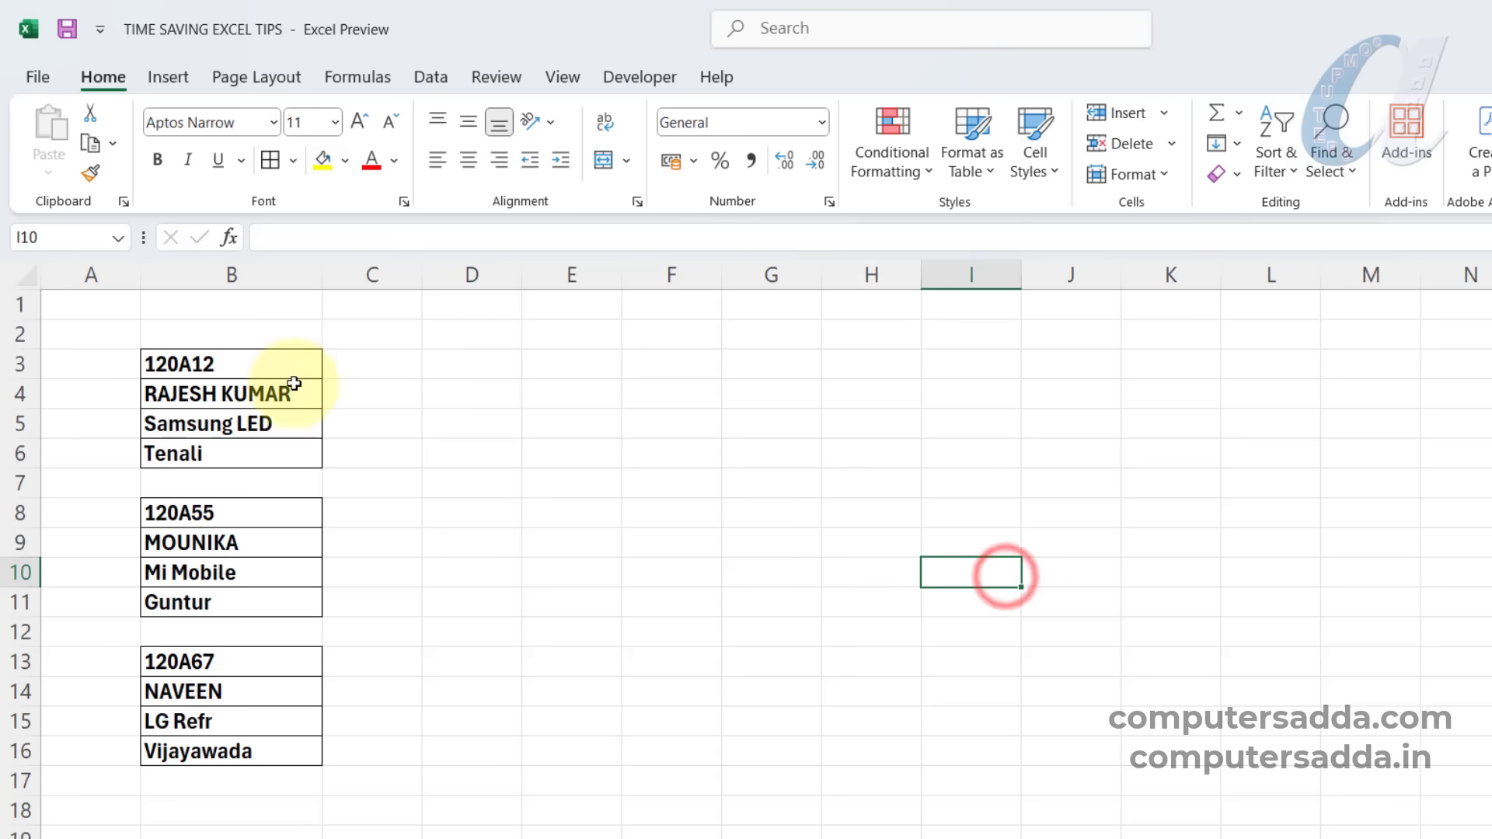
Widen column B to about three and a half times its width so one cell can hold a whole record.
{"action": "left_click_drag", "start_coordinate": [284, 359], "coordinate": [280, 456]}
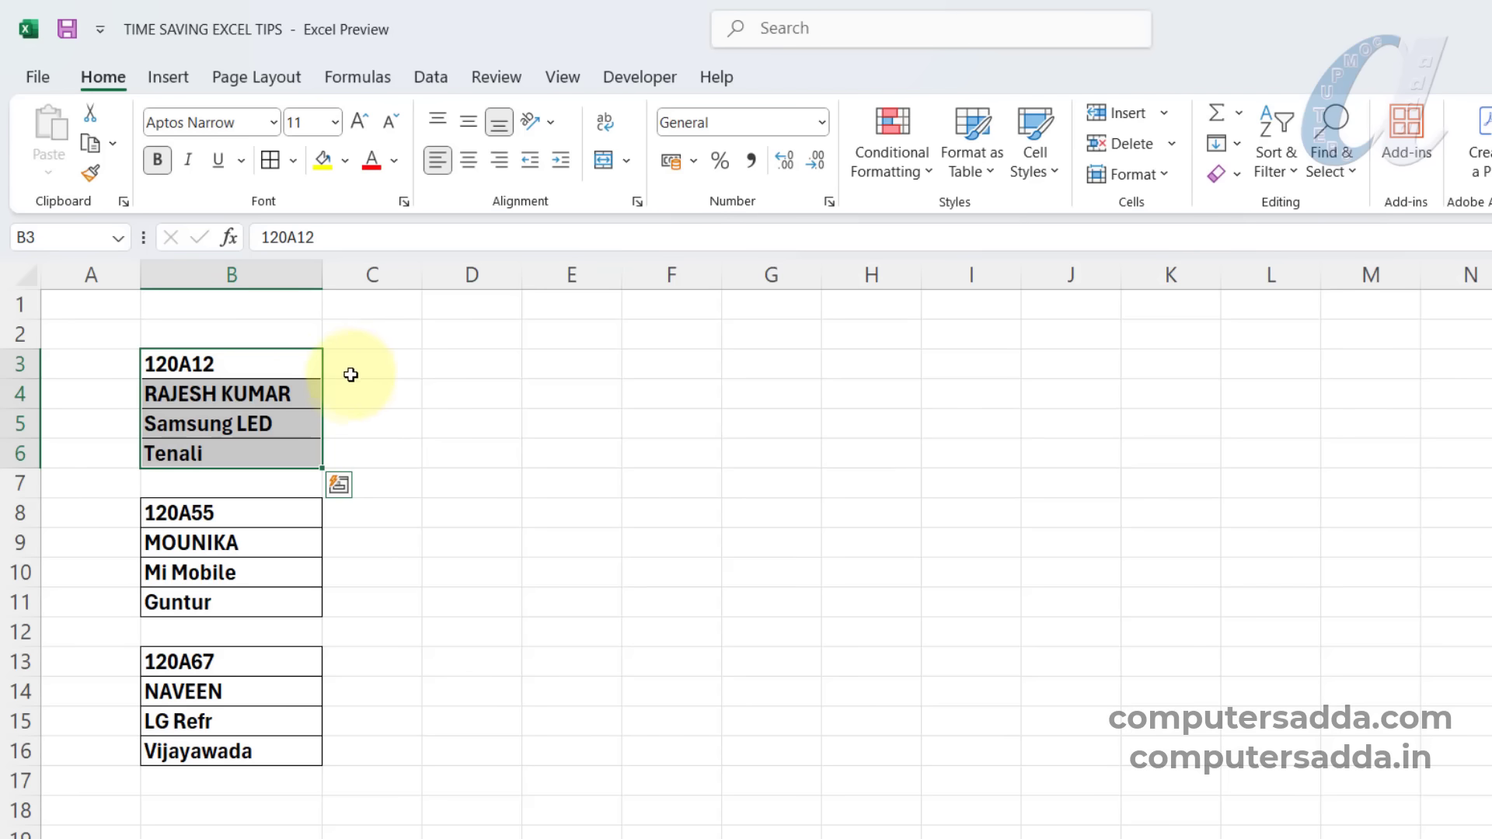
{"action": "left_click", "coordinate": [770, 439]}
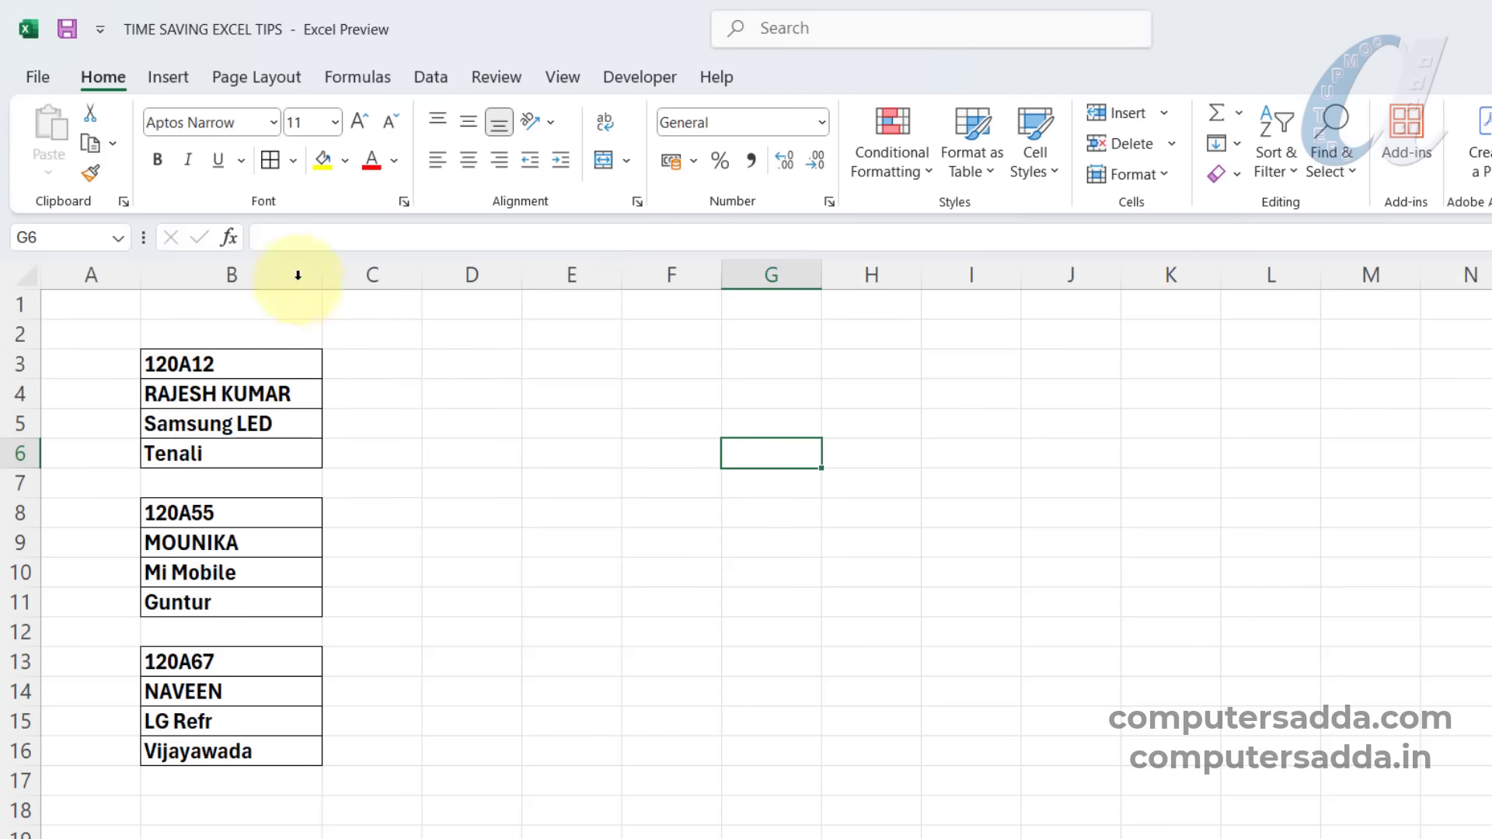
{"action": "left_click_drag", "start_coordinate": [277, 367], "coordinate": [270, 456]}
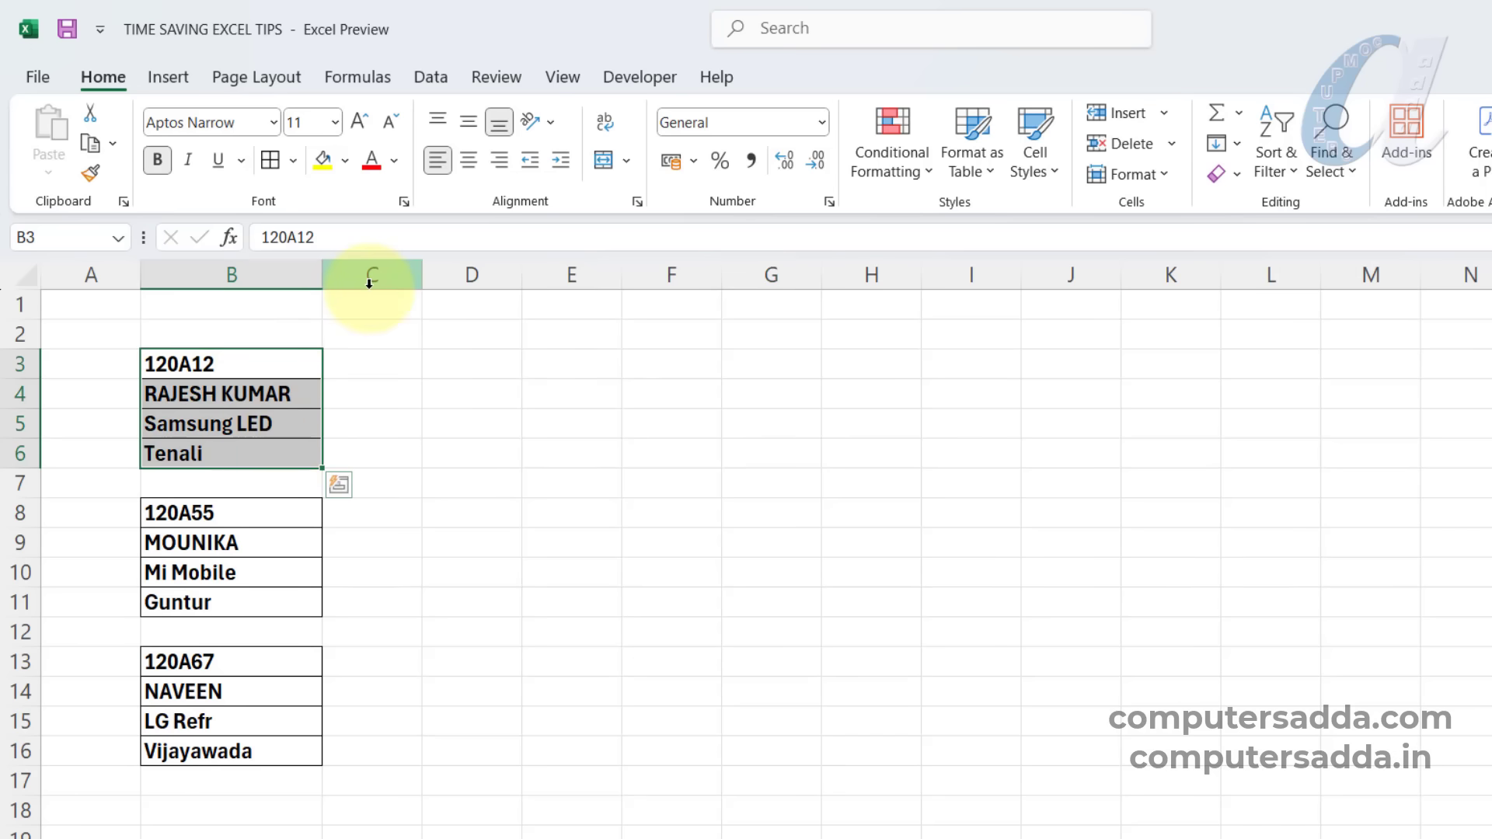
{"action": "left_click_drag", "start_coordinate": [322, 280], "coordinate": [771, 289]}
{"action": "left_click", "coordinate": [923, 480]}
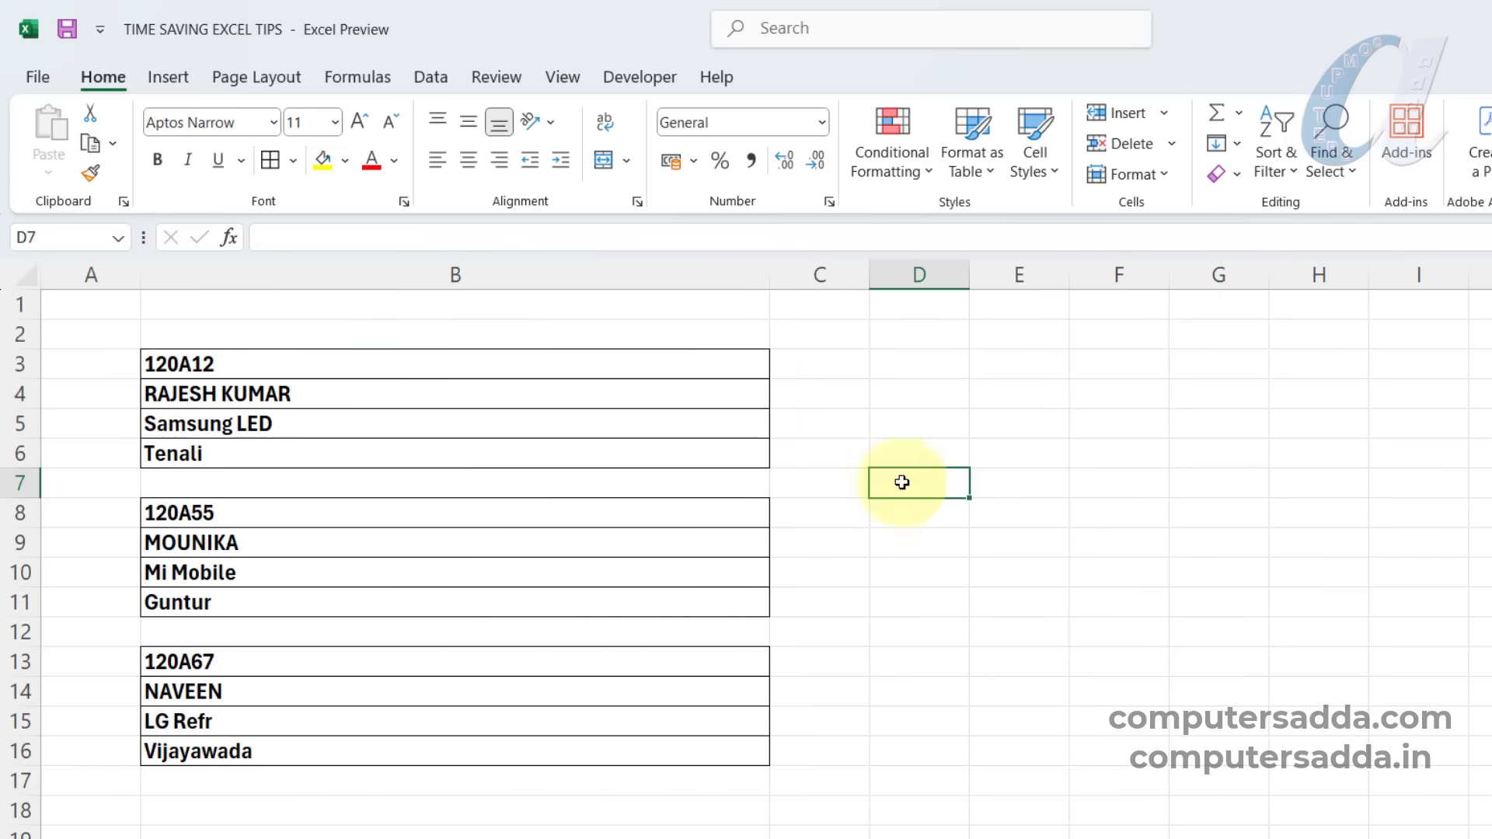
Join the four lines of the first record, B3:B6, into cell B3 with the Justify fill command.
{"action": "left_click", "coordinate": [363, 368]}
{"action": "left_click_drag", "start_coordinate": [363, 368], "coordinate": [343, 457]}
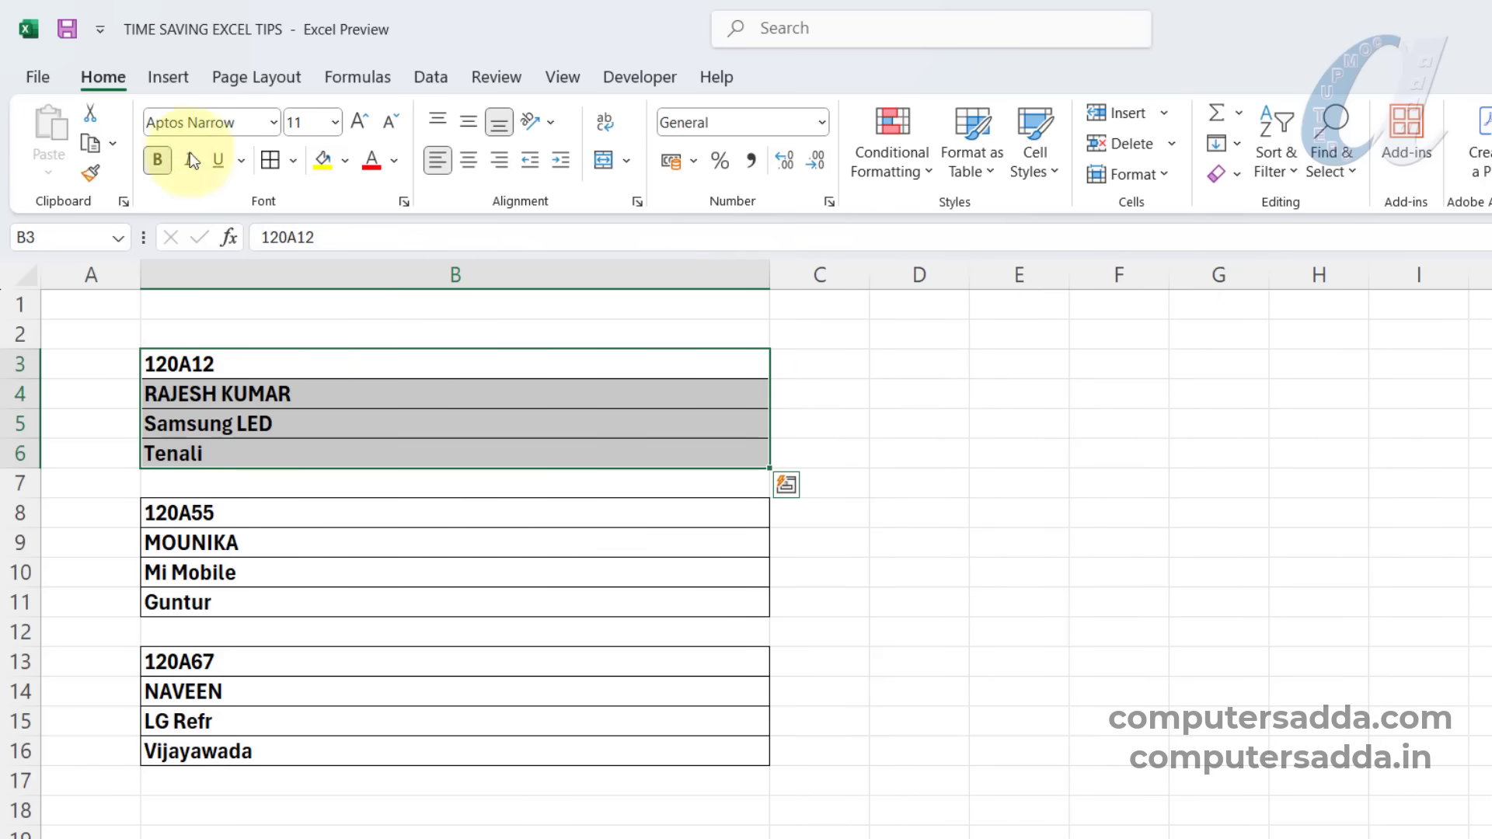
{"action": "left_click", "coordinate": [1232, 144]}
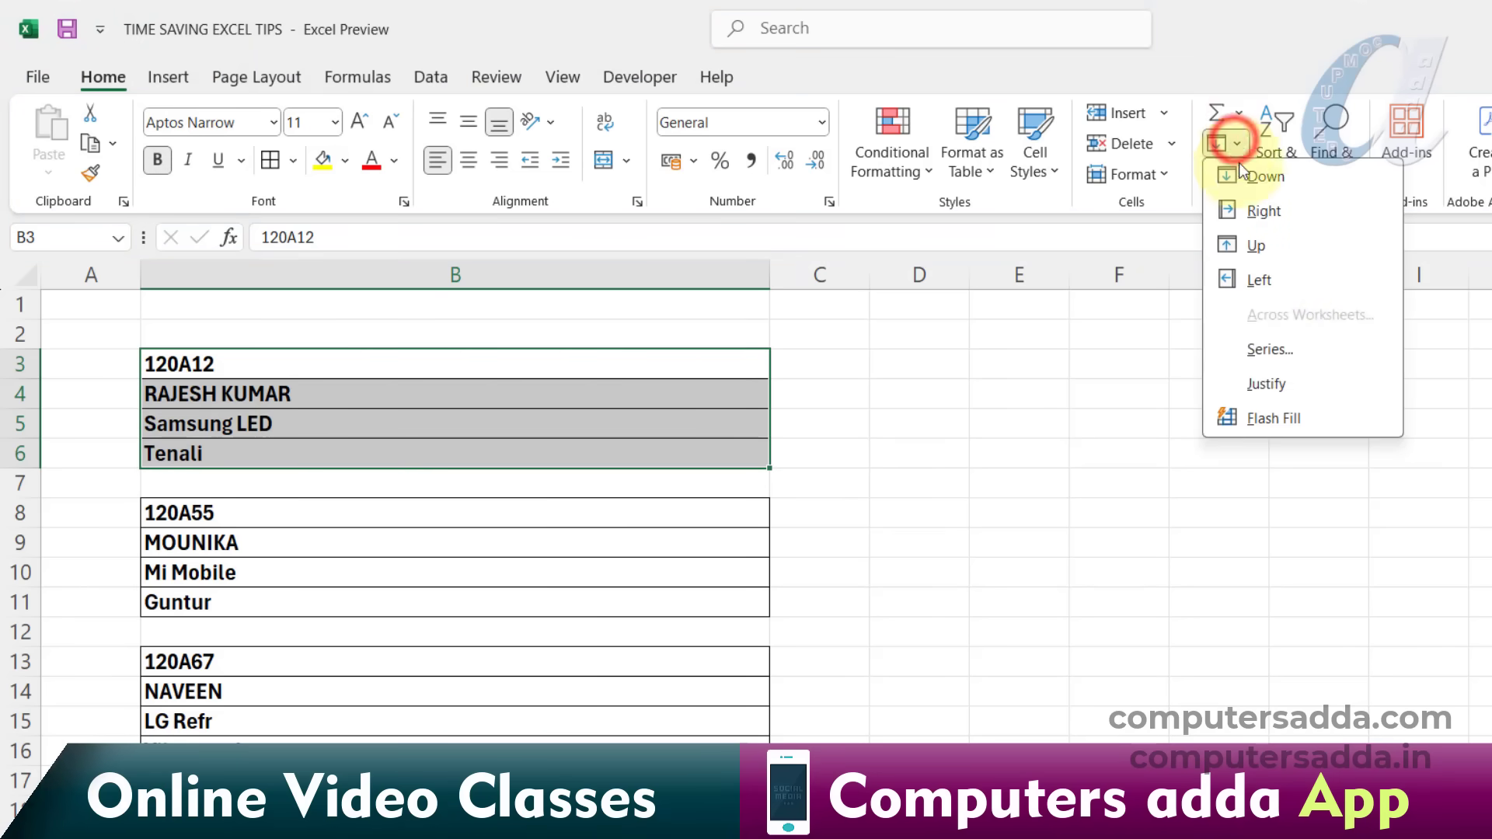
{"action": "left_click", "coordinate": [1278, 386]}
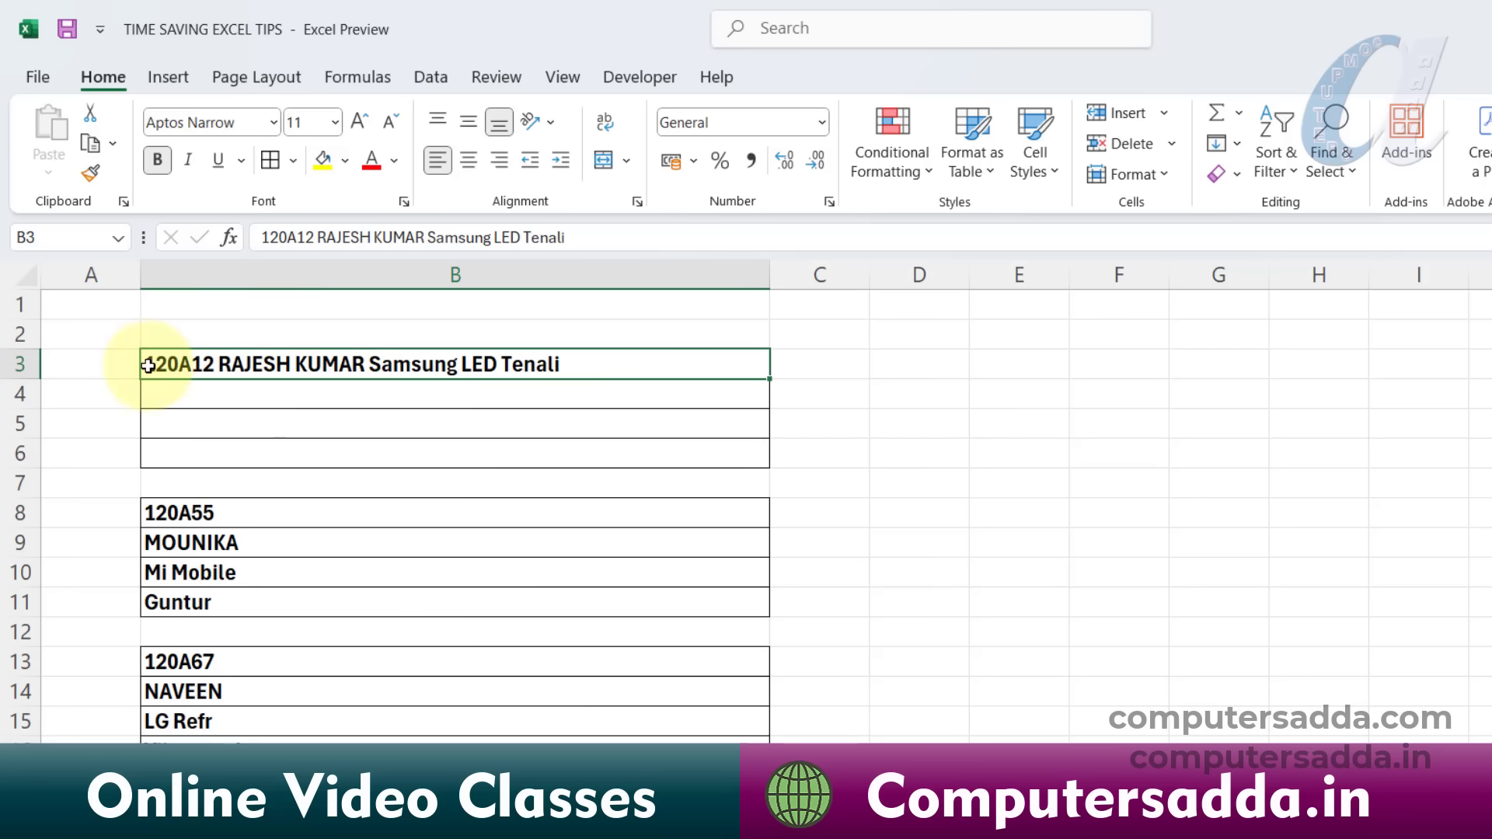
Join the four lines of the second record, B8:B11, into cell B8 with the Justify fill command.
{"action": "left_click", "coordinate": [273, 512]}
{"action": "left_click_drag", "start_coordinate": [273, 512], "coordinate": [265, 601]}
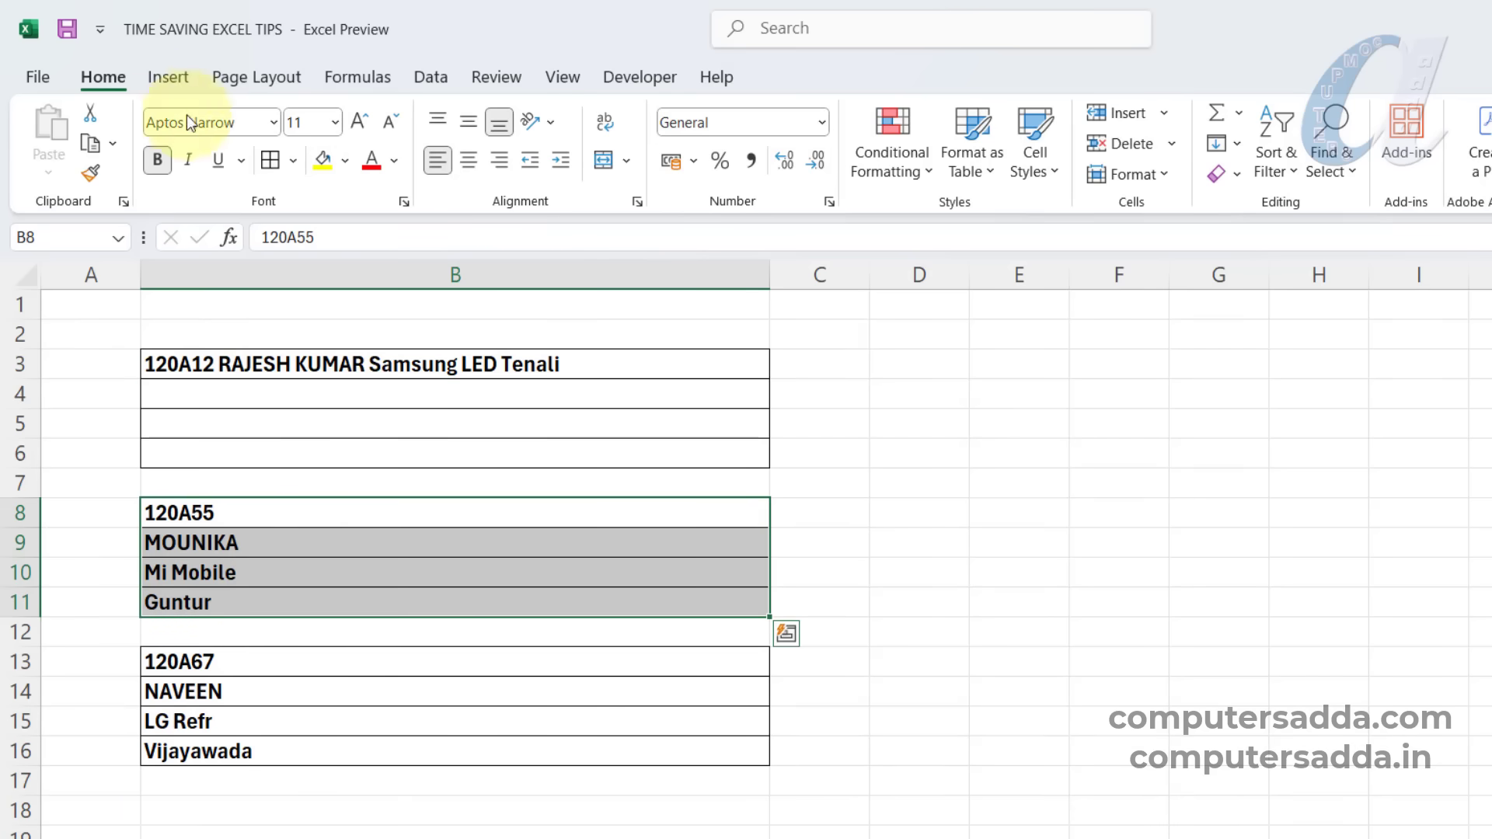
{"action": "left_click", "coordinate": [1232, 148]}
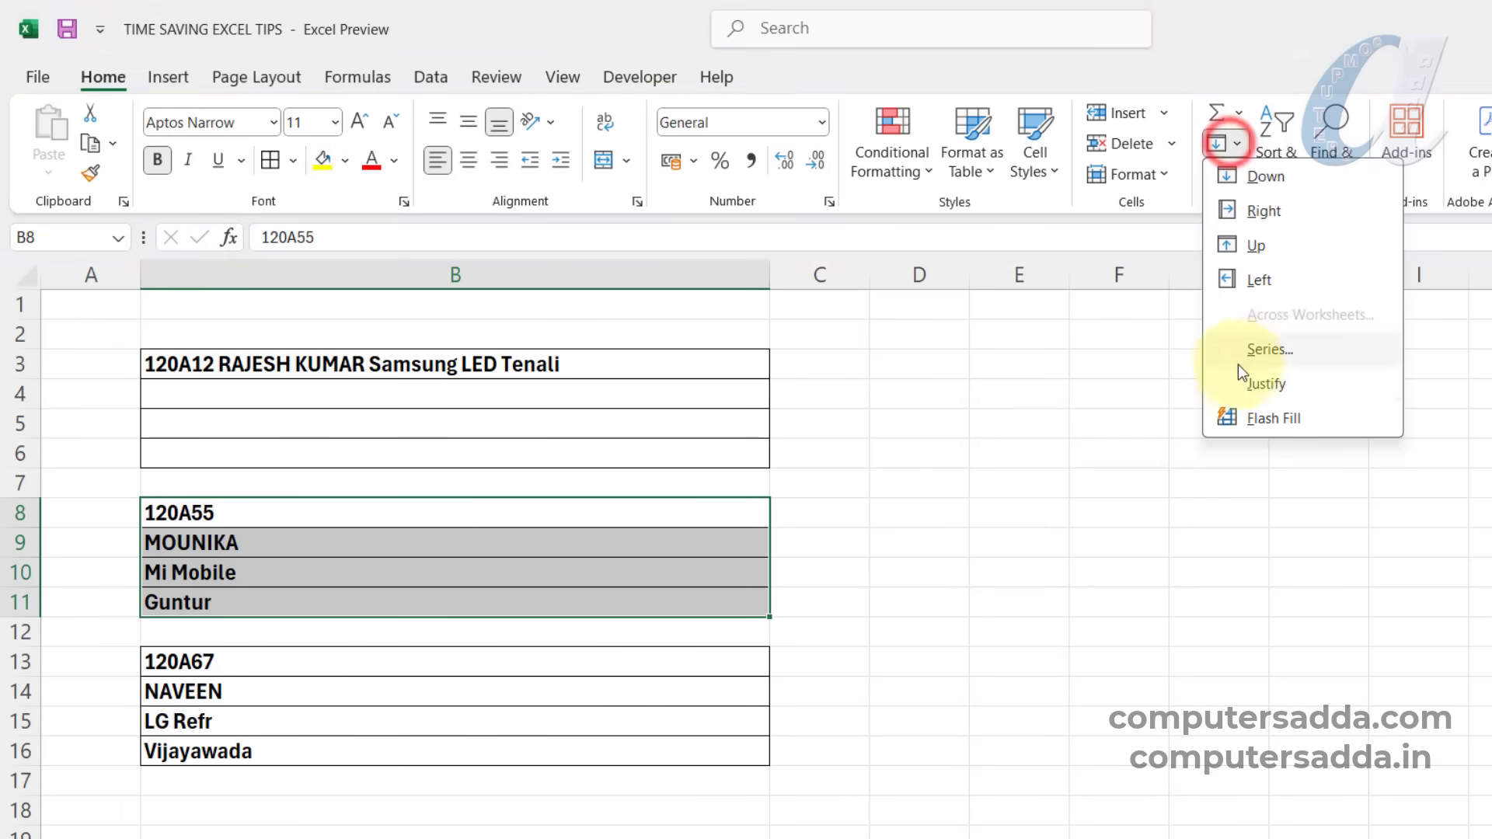
{"action": "left_click", "coordinate": [1245, 379]}
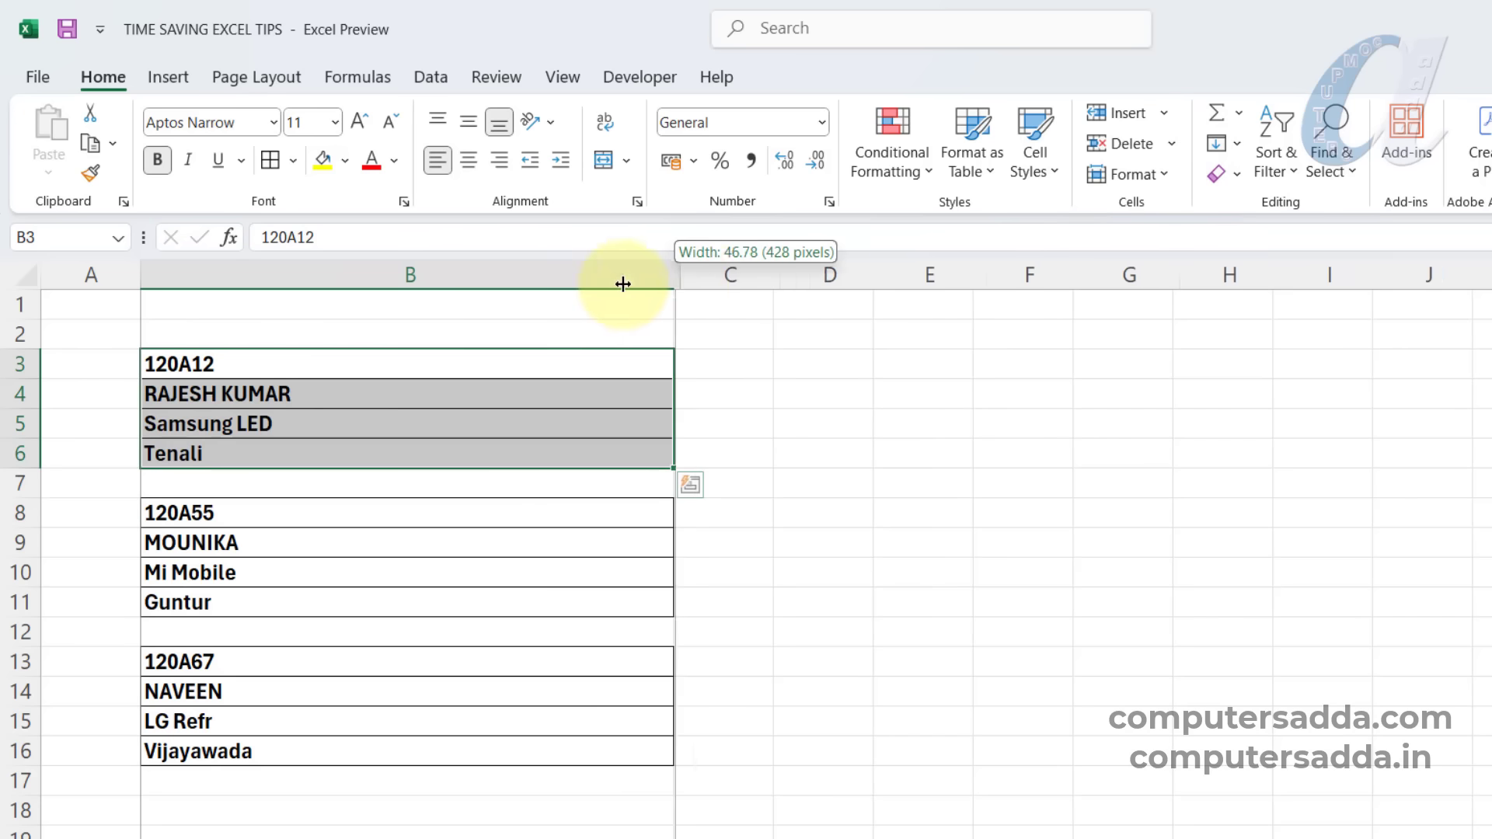
Narrow column B to just fit its longest entry and apply the Justify fill command to B3:B6.
{"action": "left_click_drag", "start_coordinate": [620, 283], "coordinate": [302, 291]}
{"action": "left_click", "coordinate": [447, 394]}
{"action": "left_click_drag", "start_coordinate": [258, 362], "coordinate": [252, 449]}
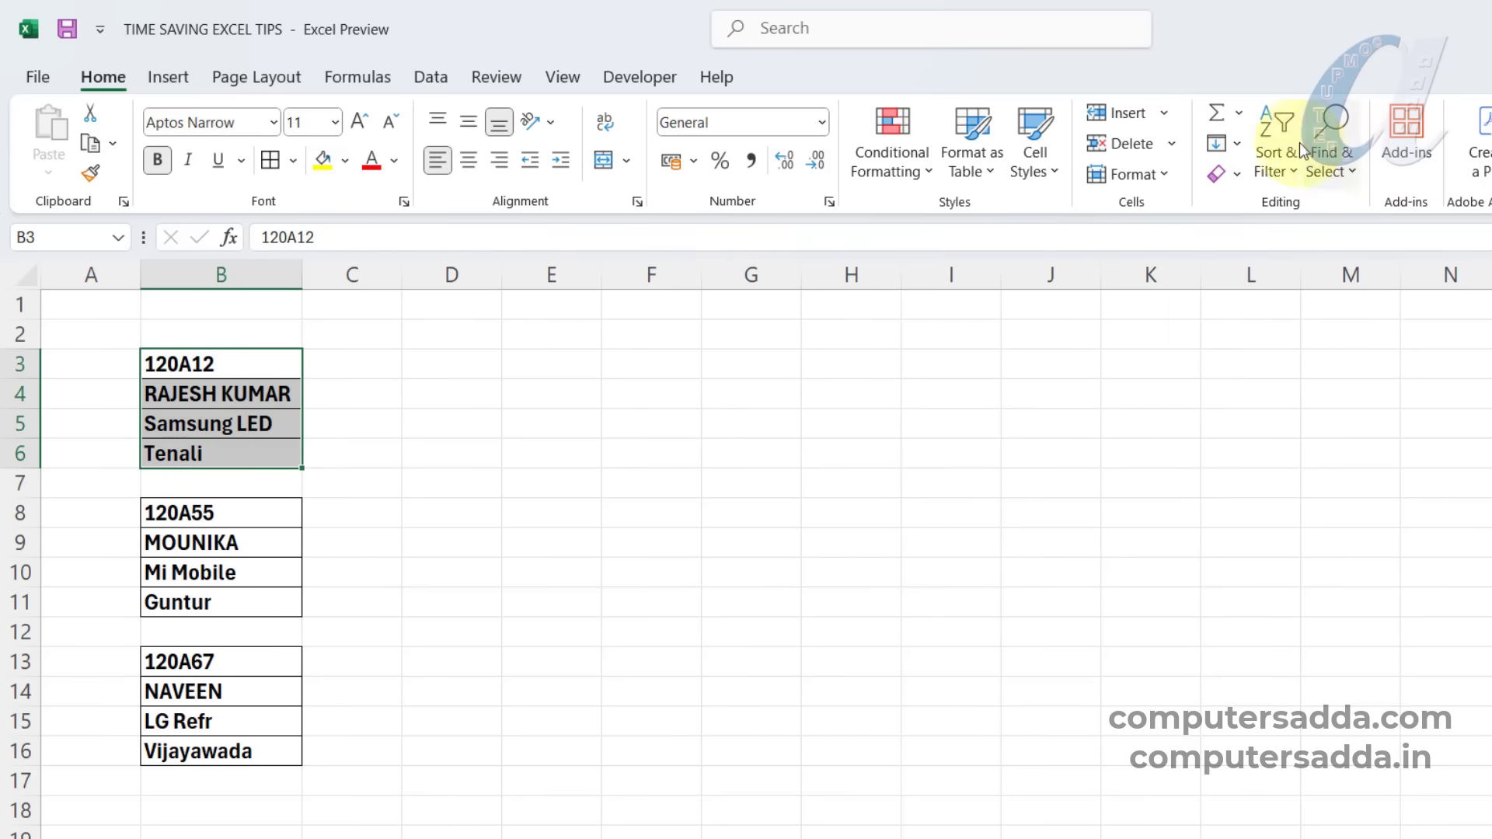
{"action": "left_click", "coordinate": [1227, 143]}
{"action": "left_click", "coordinate": [1256, 384]}
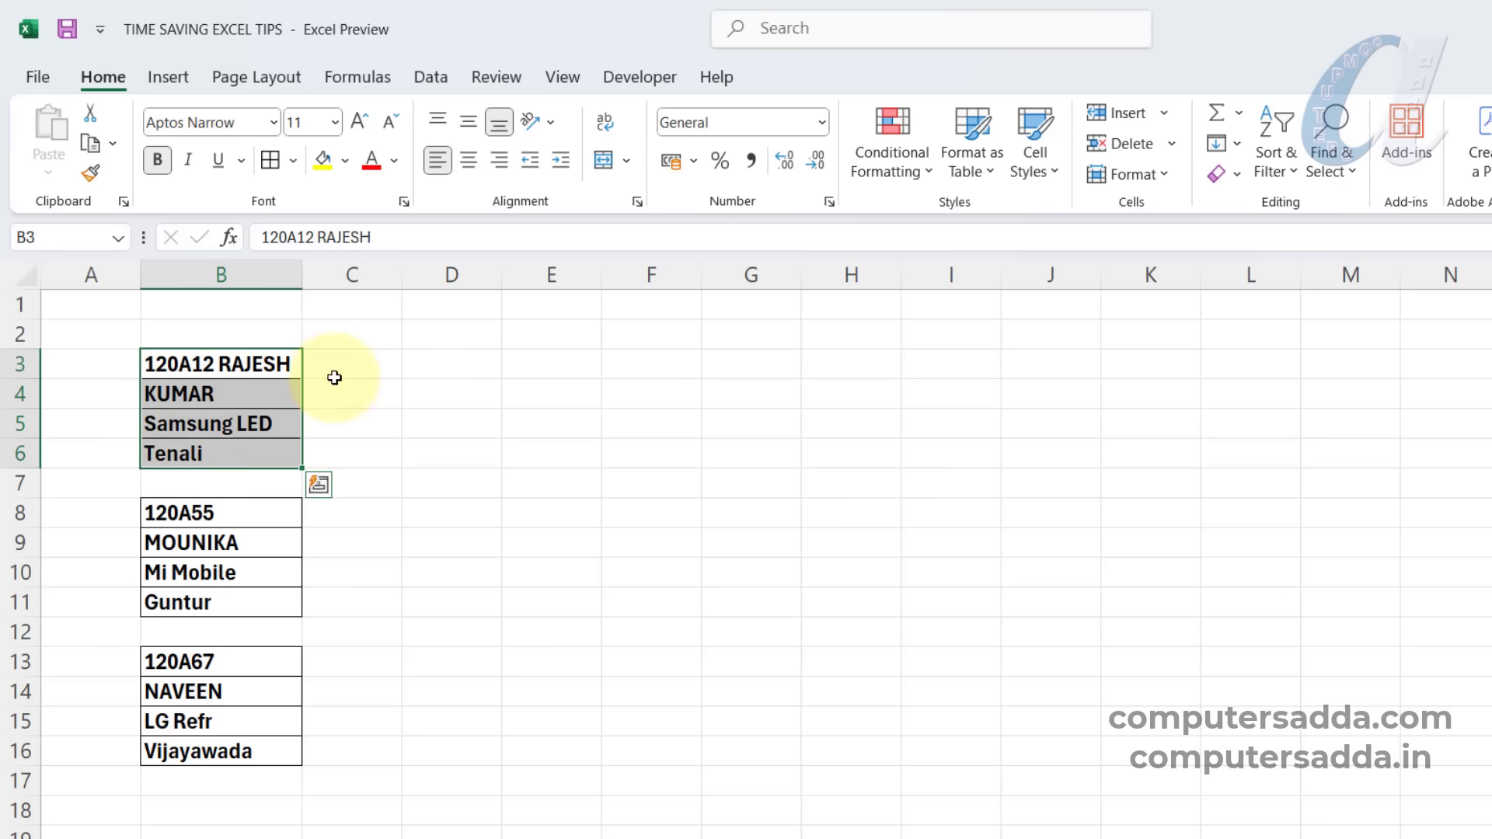
Widen column B to about three times its width and join the first record, B3:B6, with the Justify fill command.
{"action": "left_click_drag", "start_coordinate": [302, 276], "coordinate": [614, 280]}
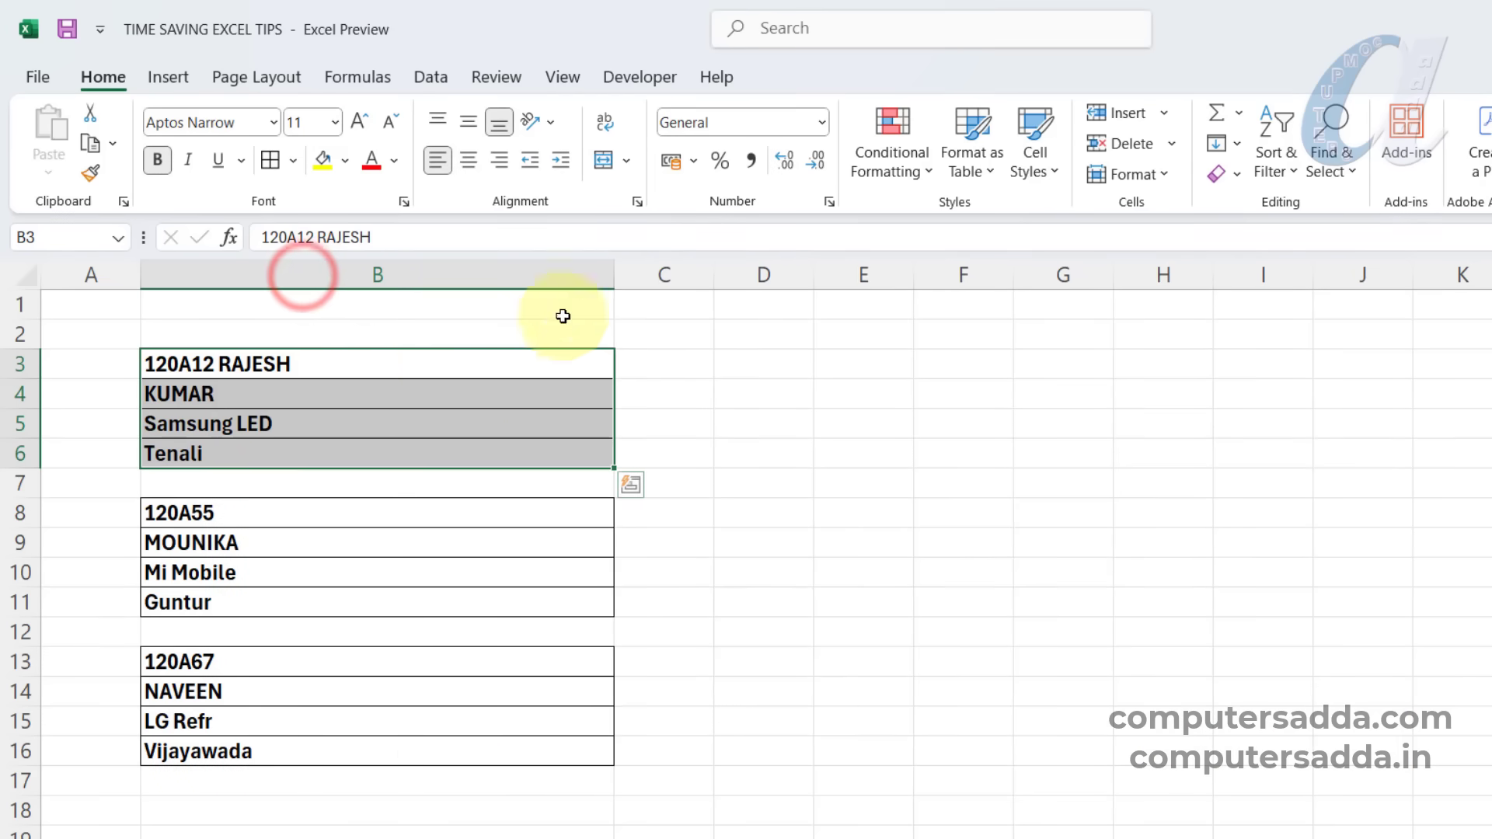
{"action": "left_click_drag", "start_coordinate": [381, 362], "coordinate": [381, 454]}
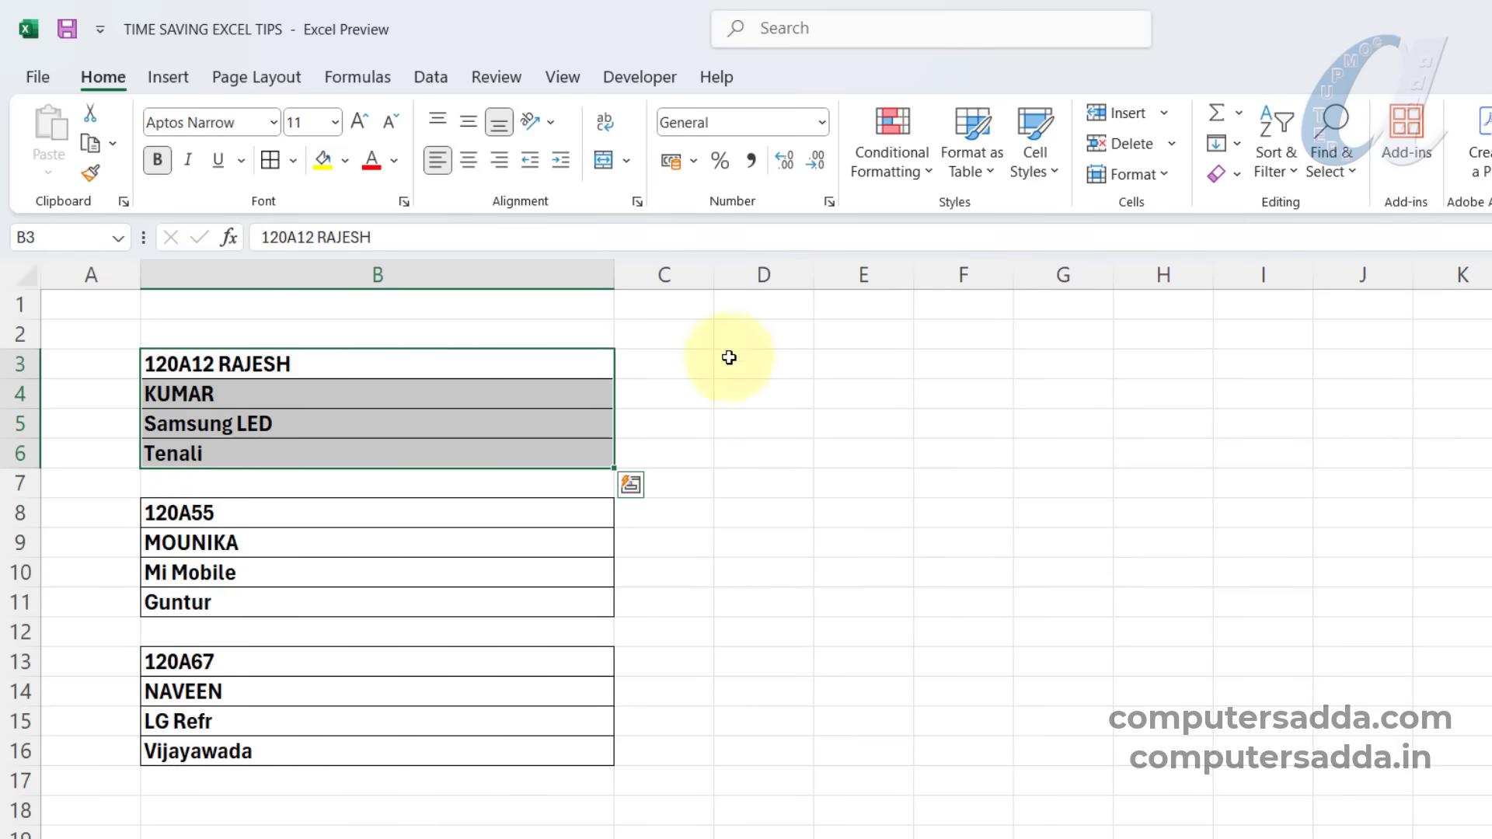
{"action": "left_click", "coordinate": [1222, 143]}
{"action": "left_click", "coordinate": [1263, 376]}
{"action": "left_click", "coordinate": [1263, 386]}
{"action": "left_click_drag", "start_coordinate": [300, 510], "coordinate": [298, 600]}
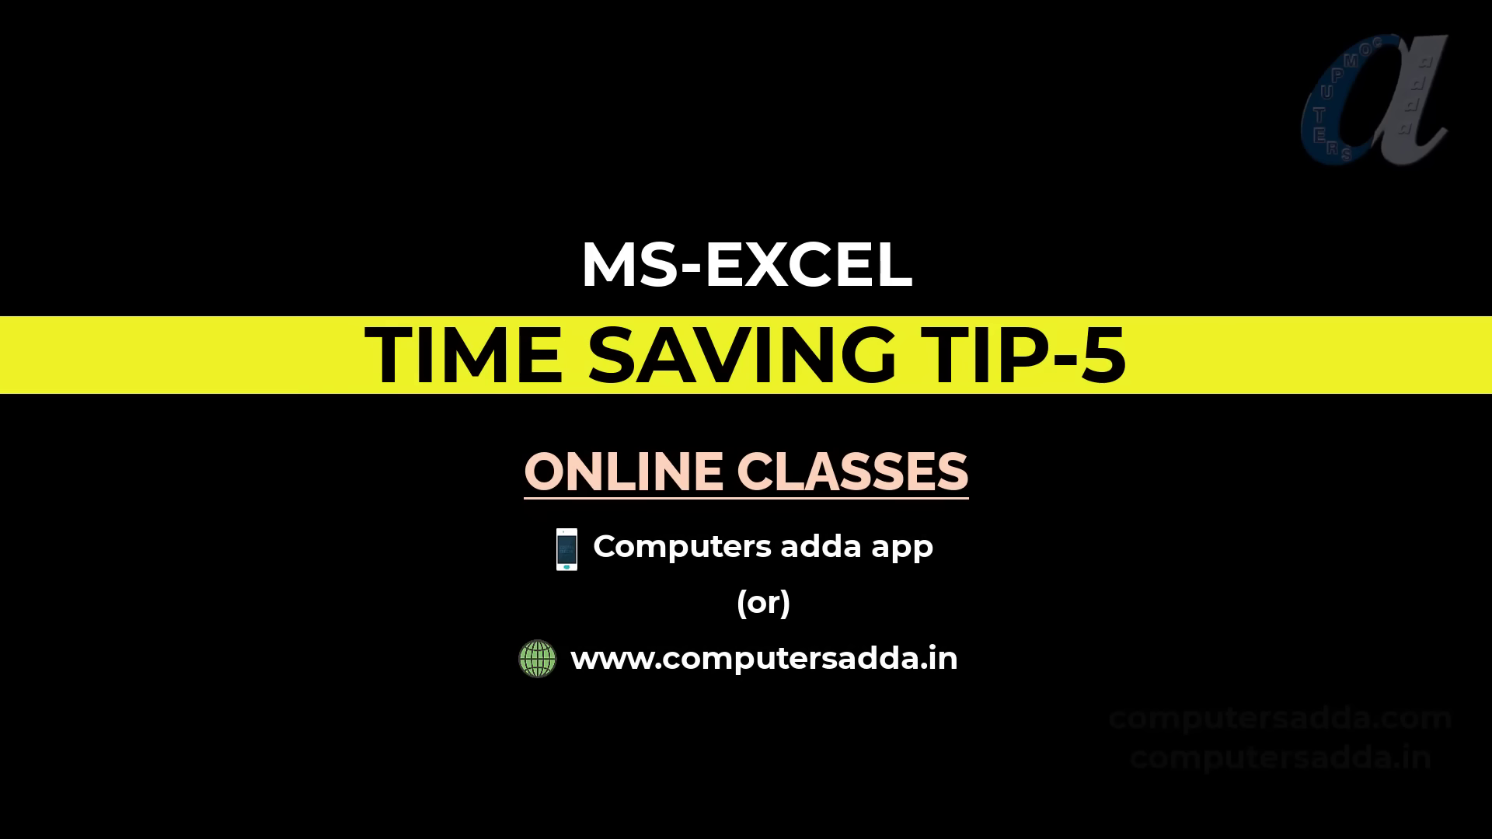
Total the Sales figures on Sheet4 in cell C31, directly below the list, with AutoSum.
{"action": "left_click", "coordinate": [1096, 396]}
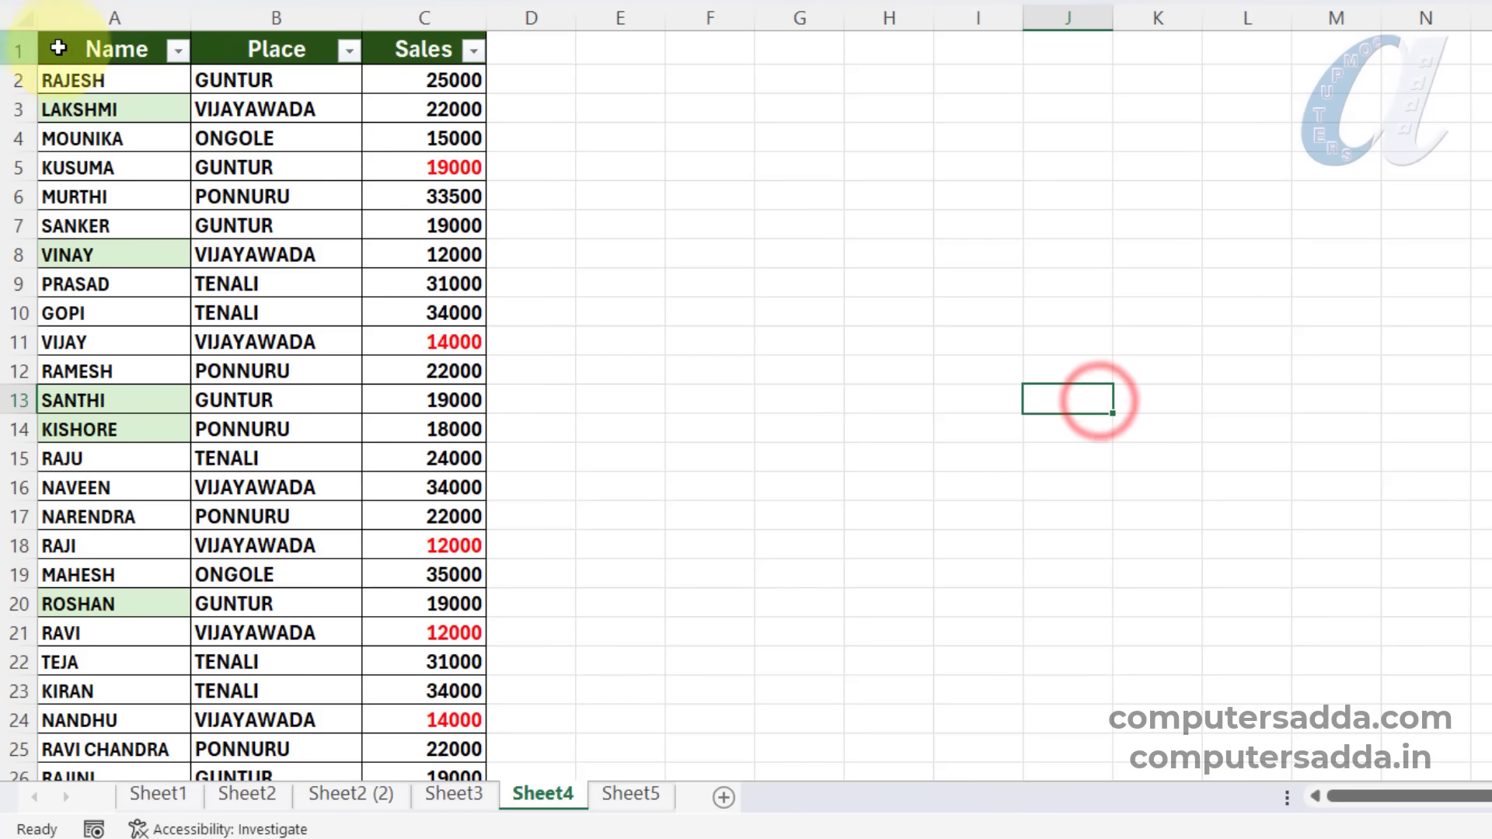
{"action": "left_click_drag", "start_coordinate": [117, 49], "coordinate": [411, 546]}
{"action": "left_click", "coordinate": [300, 159]}
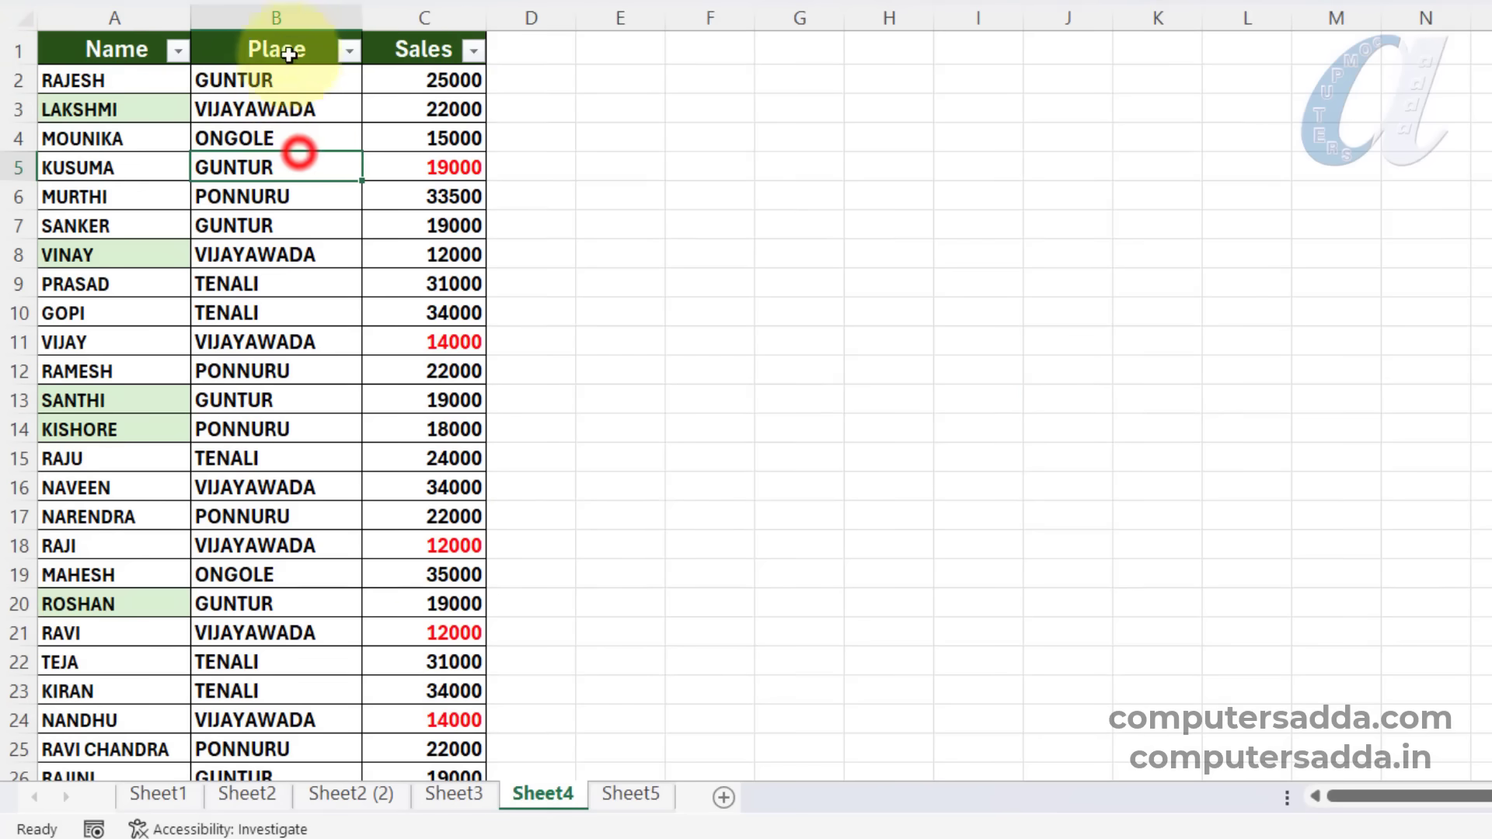
{"action": "left_click_drag", "start_coordinate": [405, 87], "coordinate": [417, 664]}
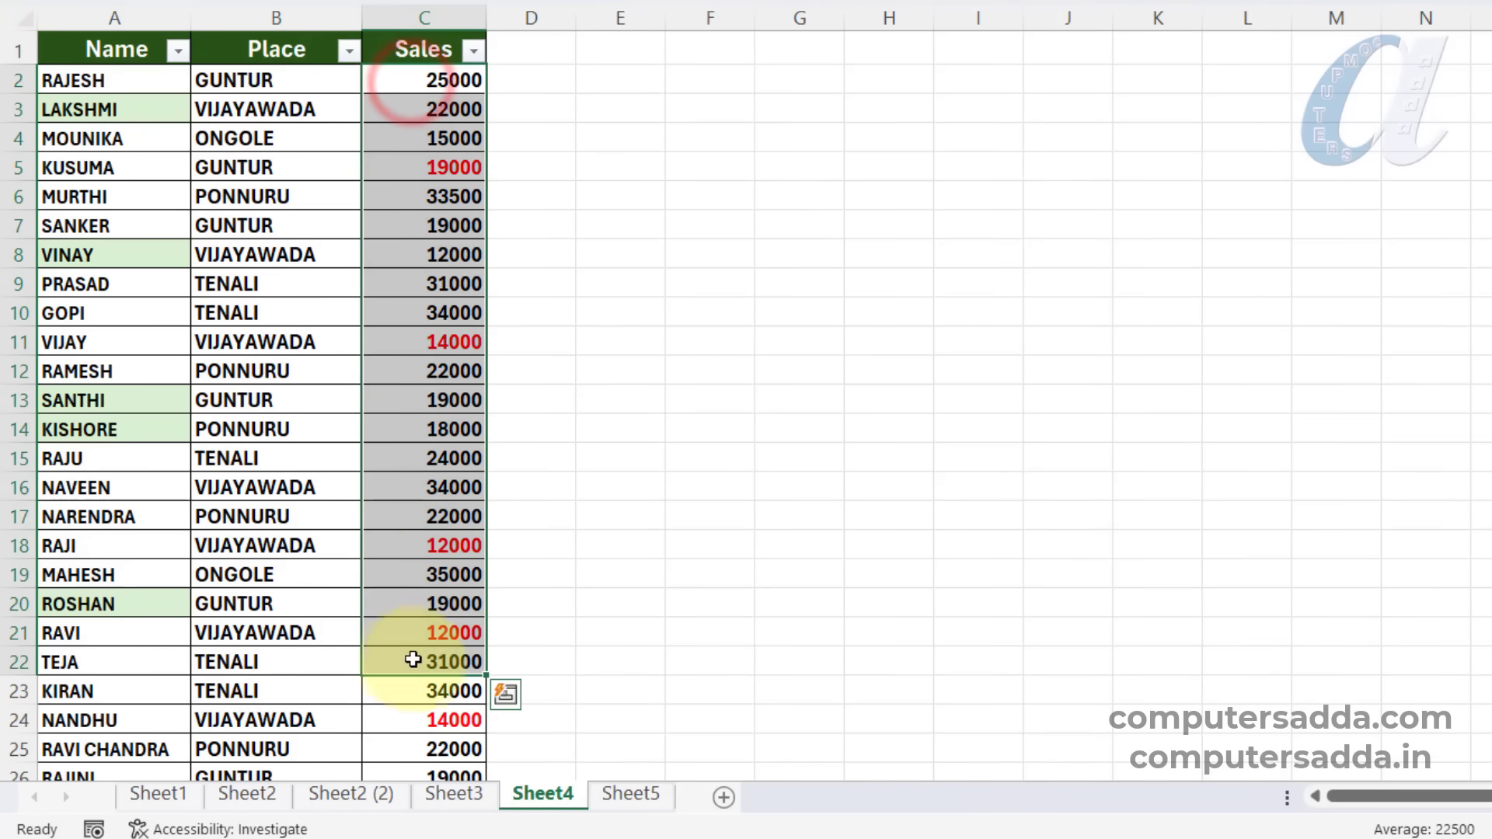
{"action": "scroll", "coordinate": [421, 441], "scroll_direction": "down", "scroll_amount": 4}
{"action": "scroll", "coordinate": [425, 256], "scroll_direction": "up", "scroll_amount": 4}
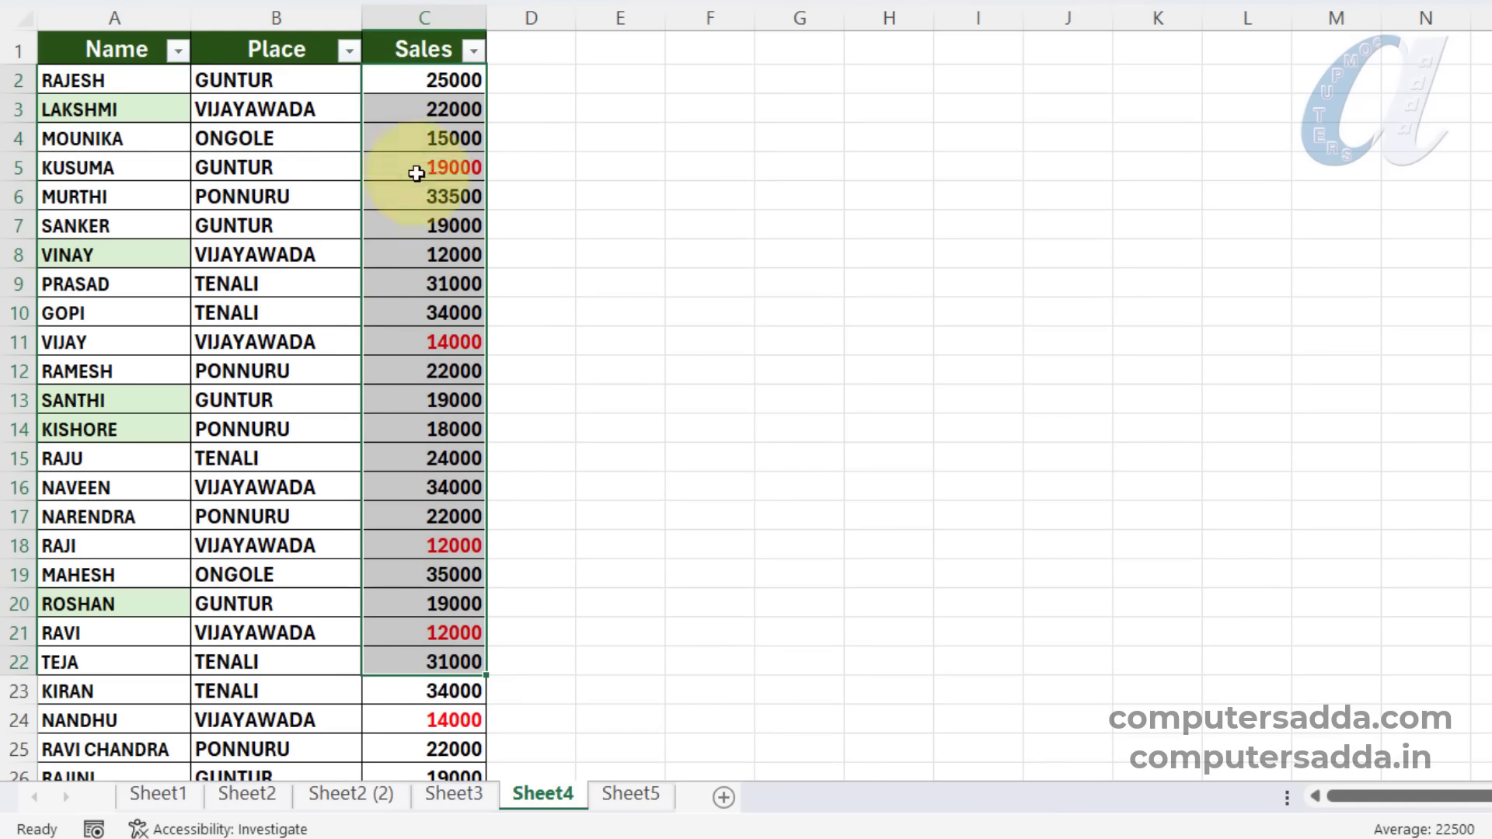
{"action": "scroll", "coordinate": [403, 509], "scroll_direction": "down", "scroll_amount": 4}
{"action": "left_click", "coordinate": [416, 600]}
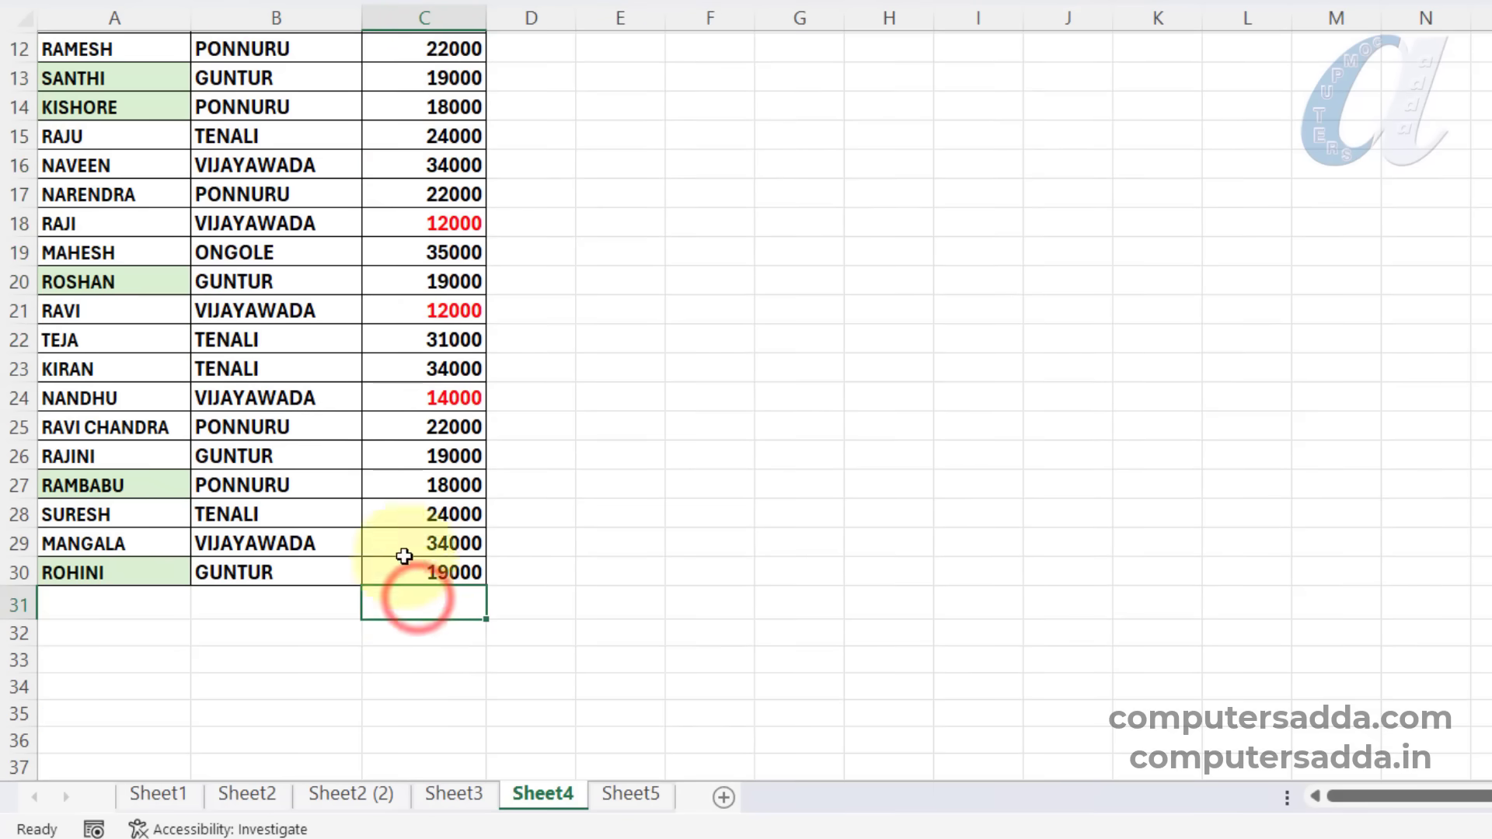
{"action": "key", "text": "alt+equal"}
{"action": "key", "text": "Return"}
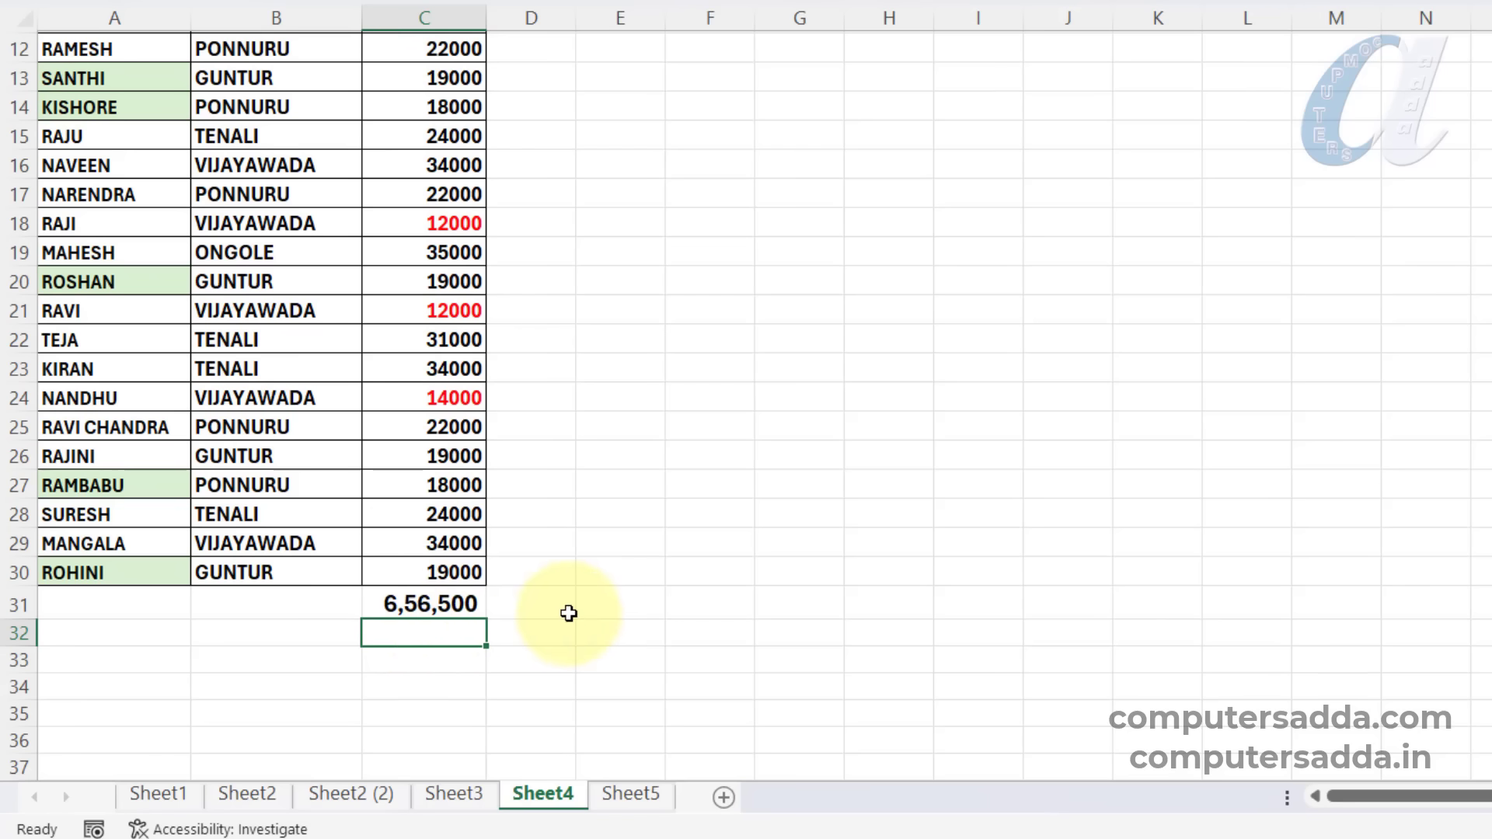
Filter the Sales column by the red font color.
{"action": "scroll", "coordinate": [558, 570], "scroll_direction": "up", "scroll_amount": 4}
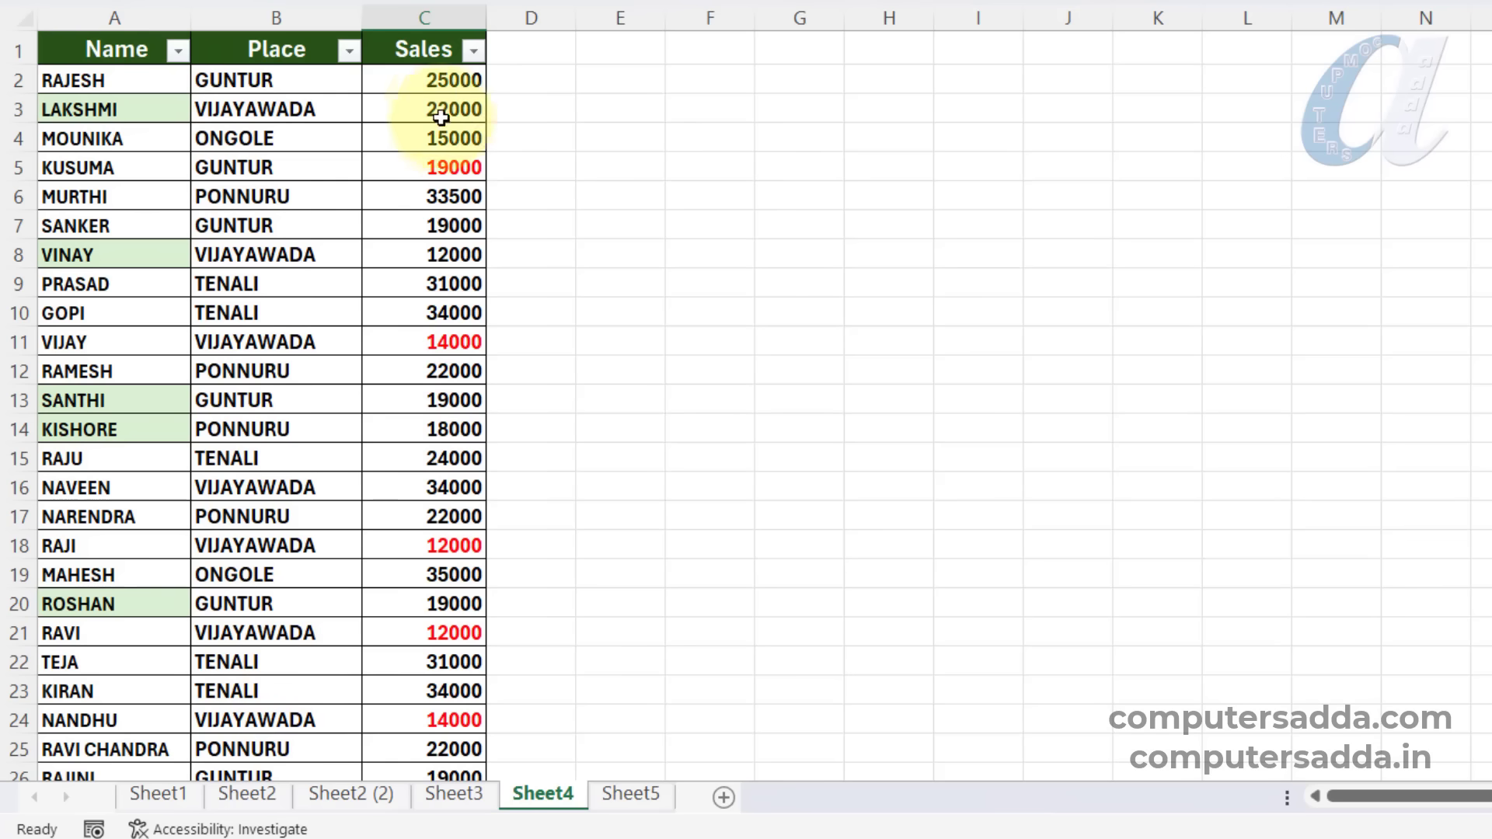
{"action": "scroll", "coordinate": [419, 397], "scroll_direction": "down", "scroll_amount": 3}
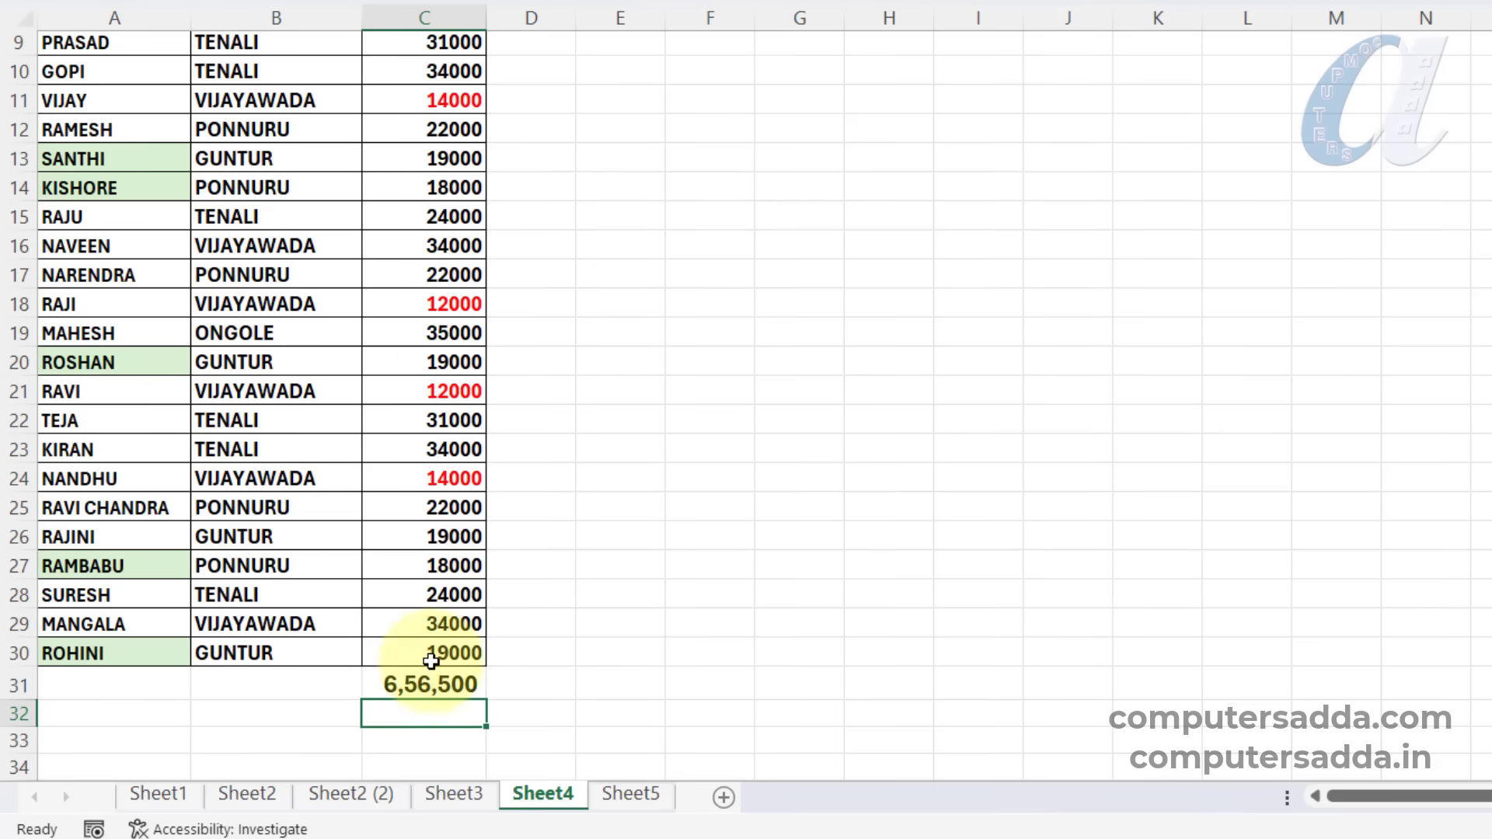
{"action": "scroll", "coordinate": [427, 559], "scroll_direction": "up", "scroll_amount": 3}
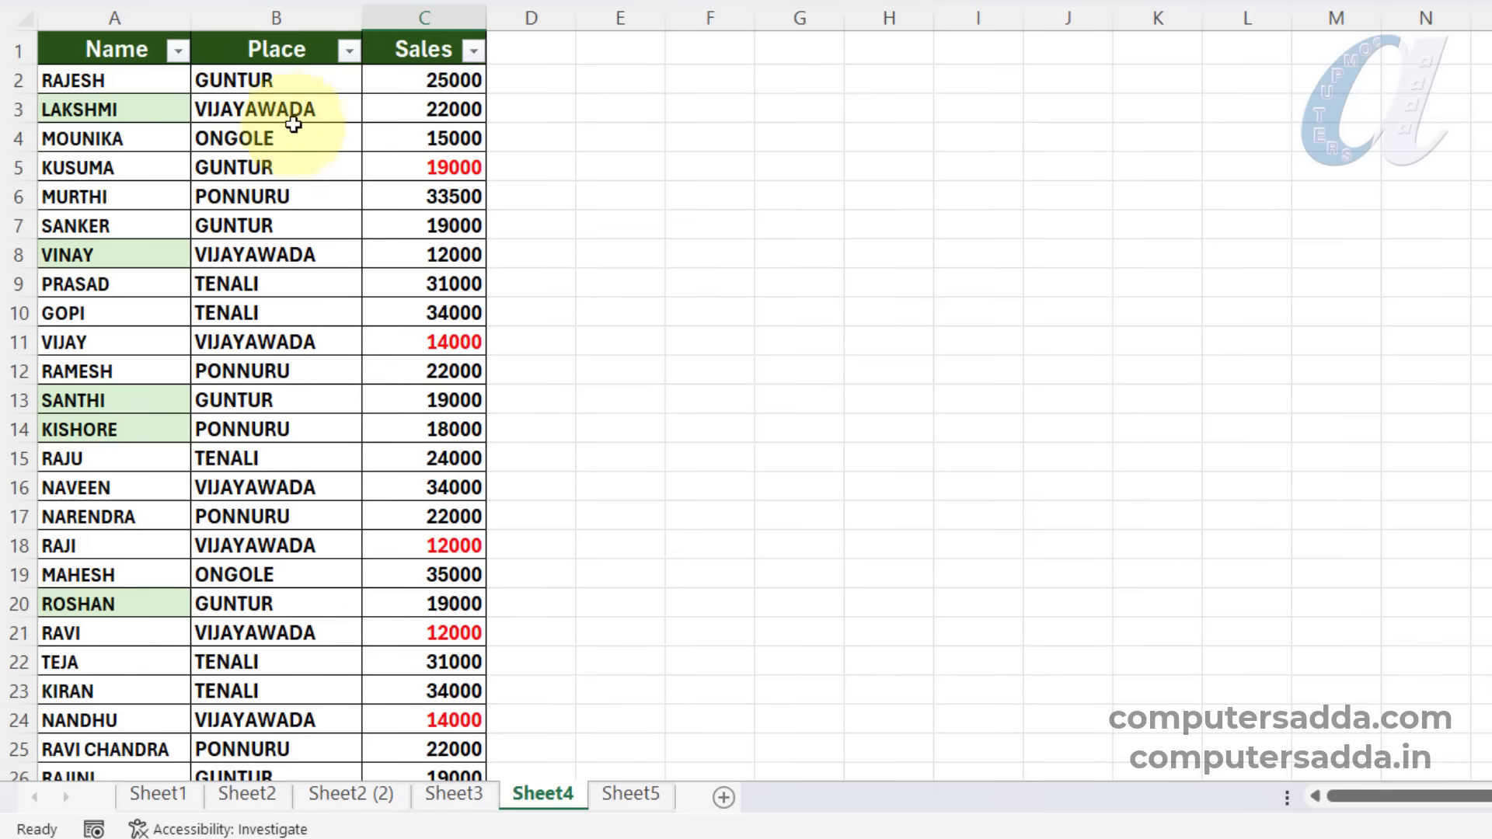
{"action": "left_click", "coordinate": [474, 53]}
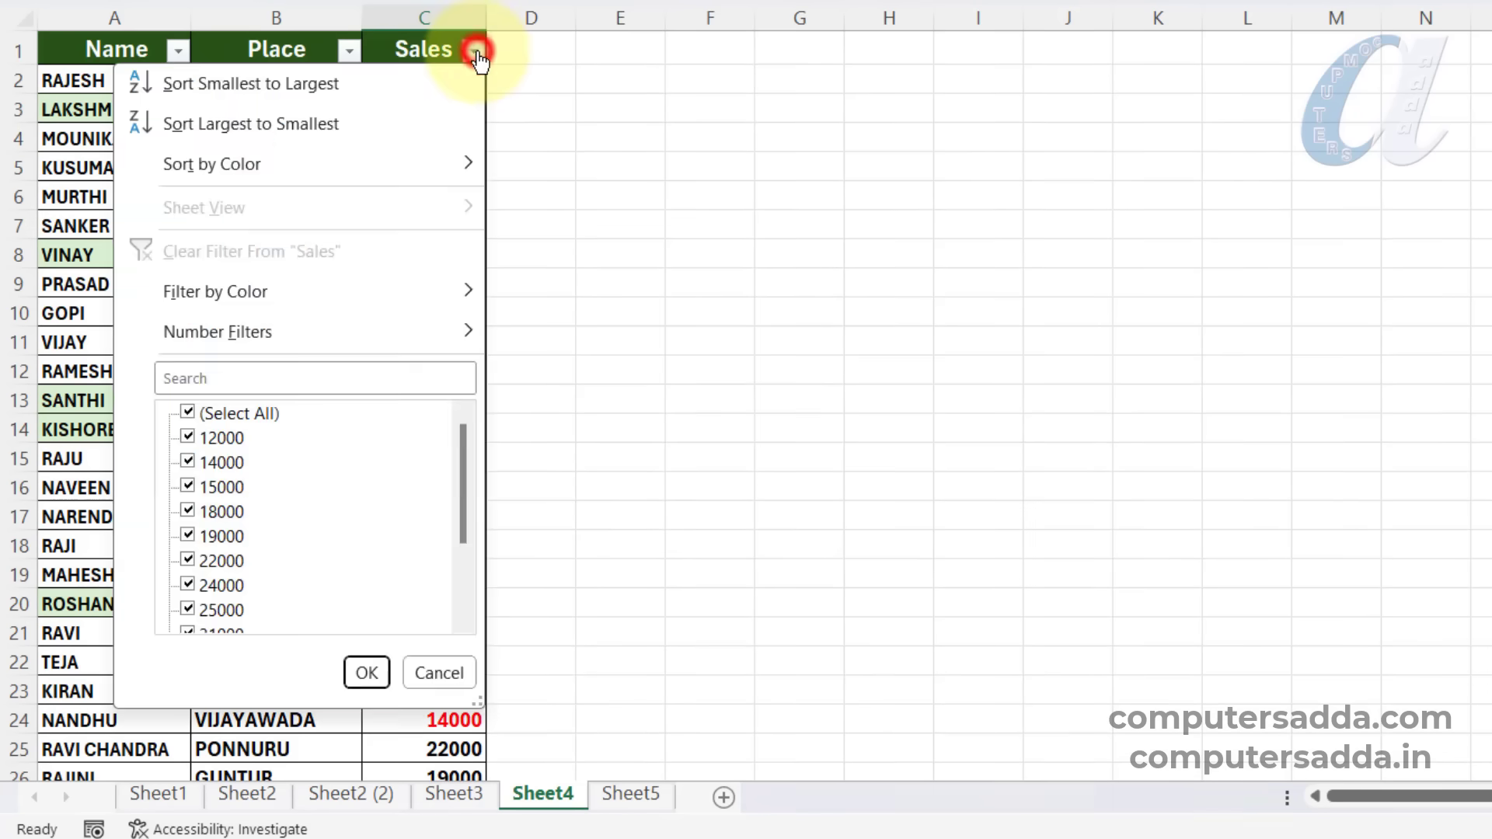
{"action": "mouse_move", "coordinate": [253, 303]}
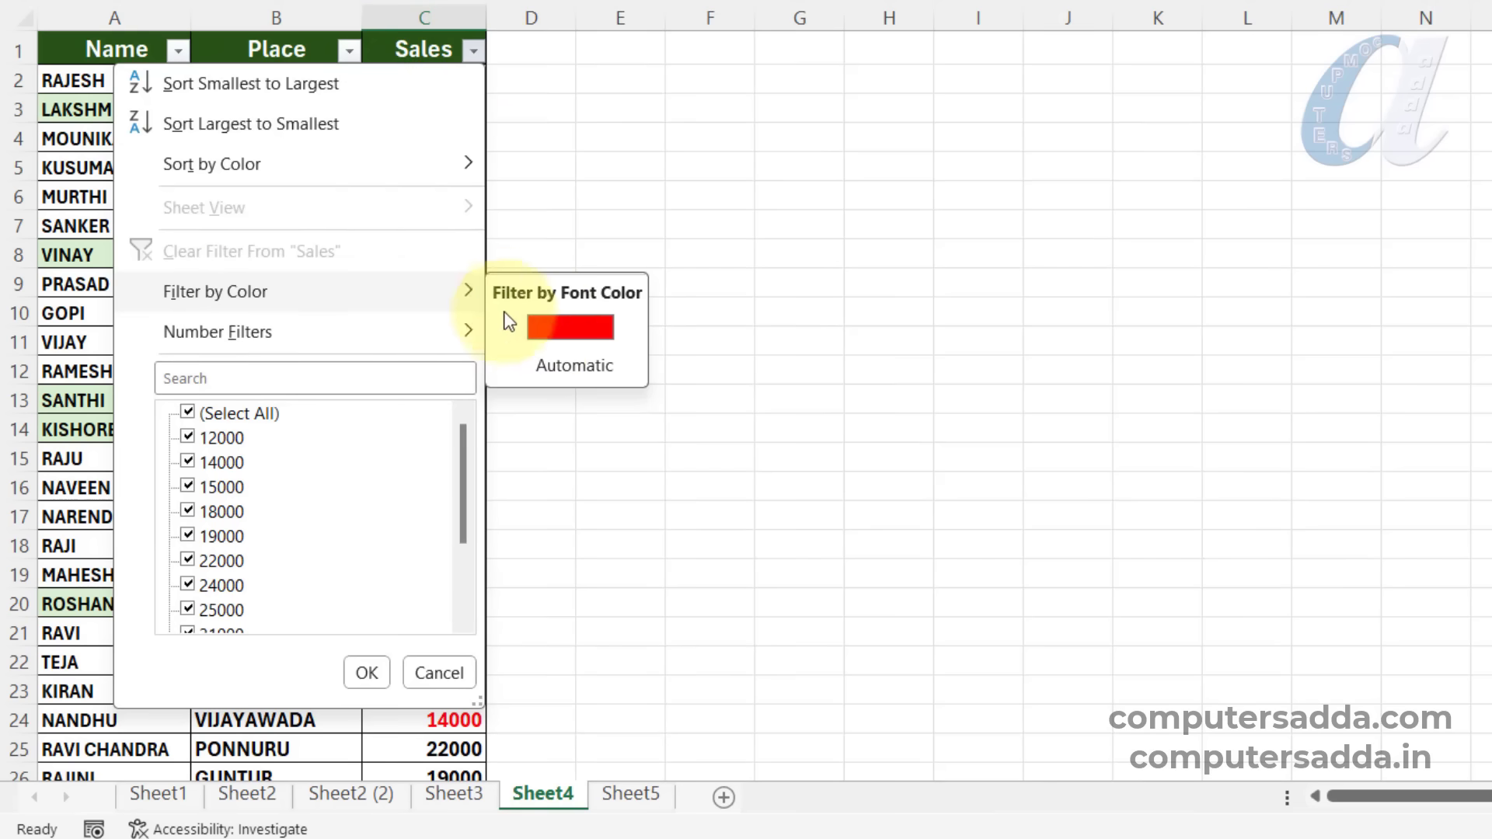
{"action": "left_click", "coordinate": [560, 331]}
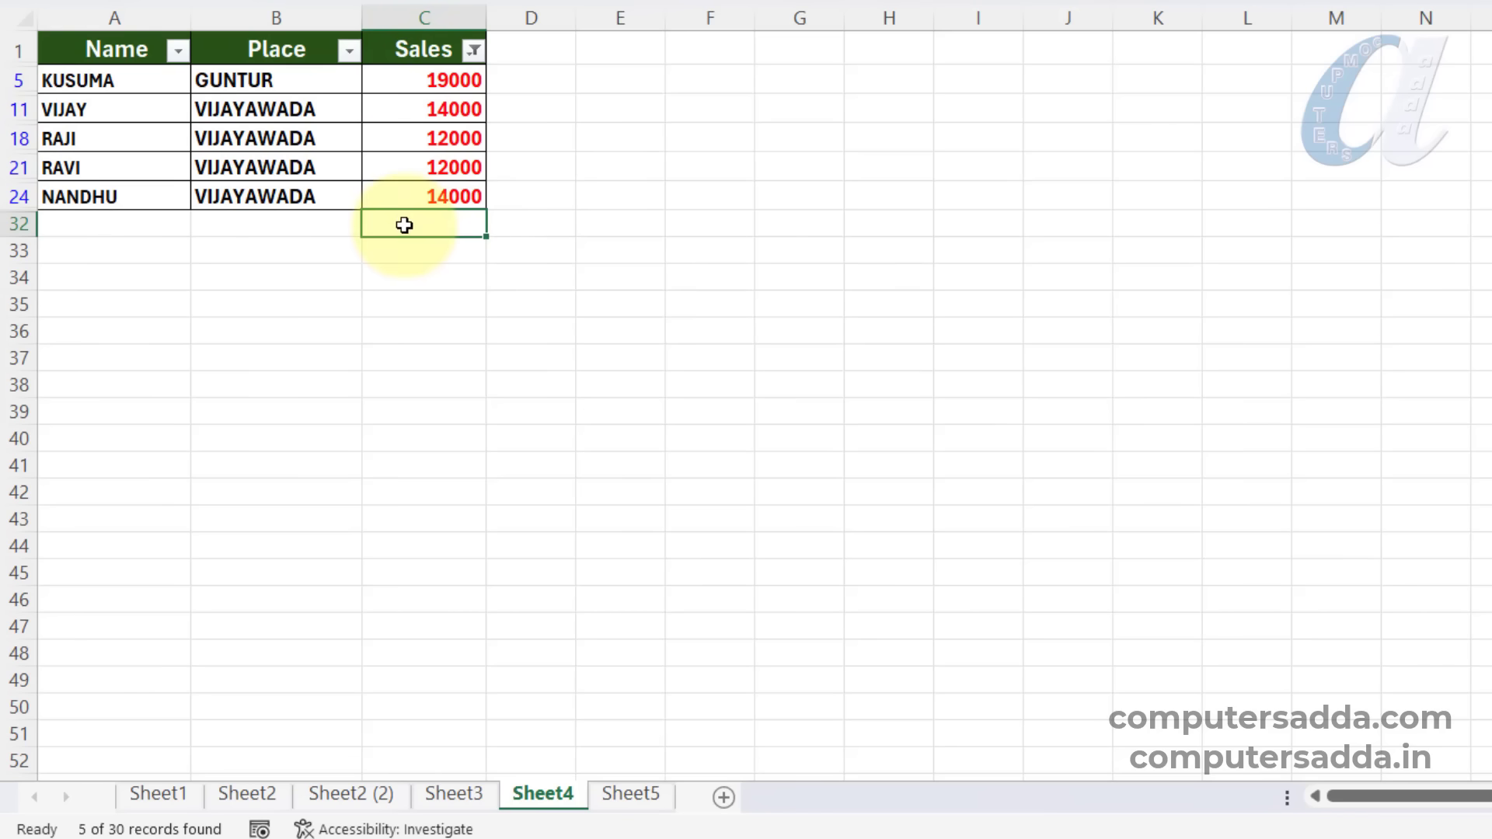
Remove the font-color filter from the list and clear the AutoSum total from cell C31.
{"action": "key", "text": "ctrl+shift+l"}
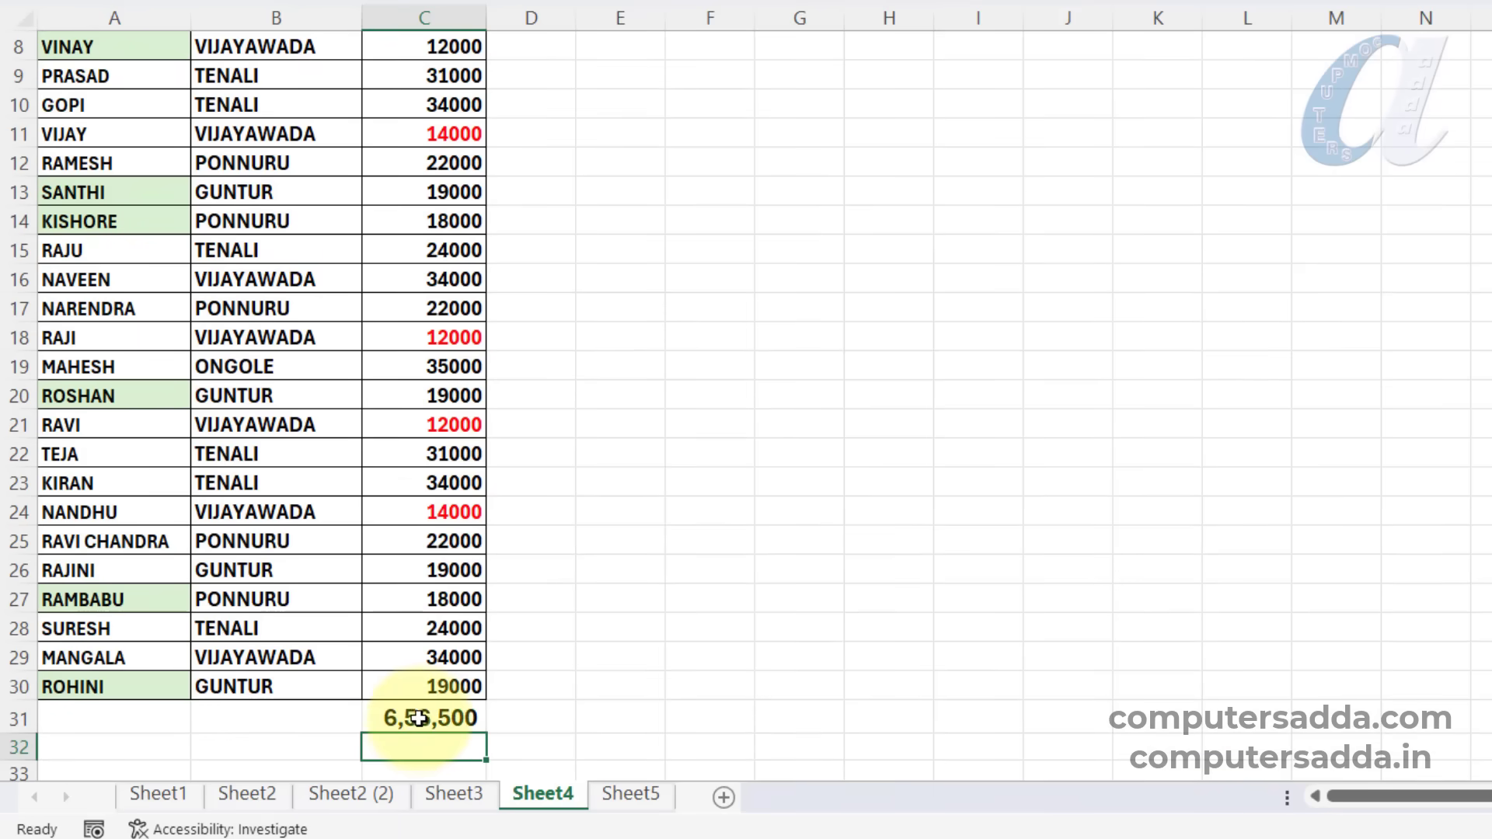
{"action": "double_click", "coordinate": [418, 722]}
{"action": "key", "text": "Return"}
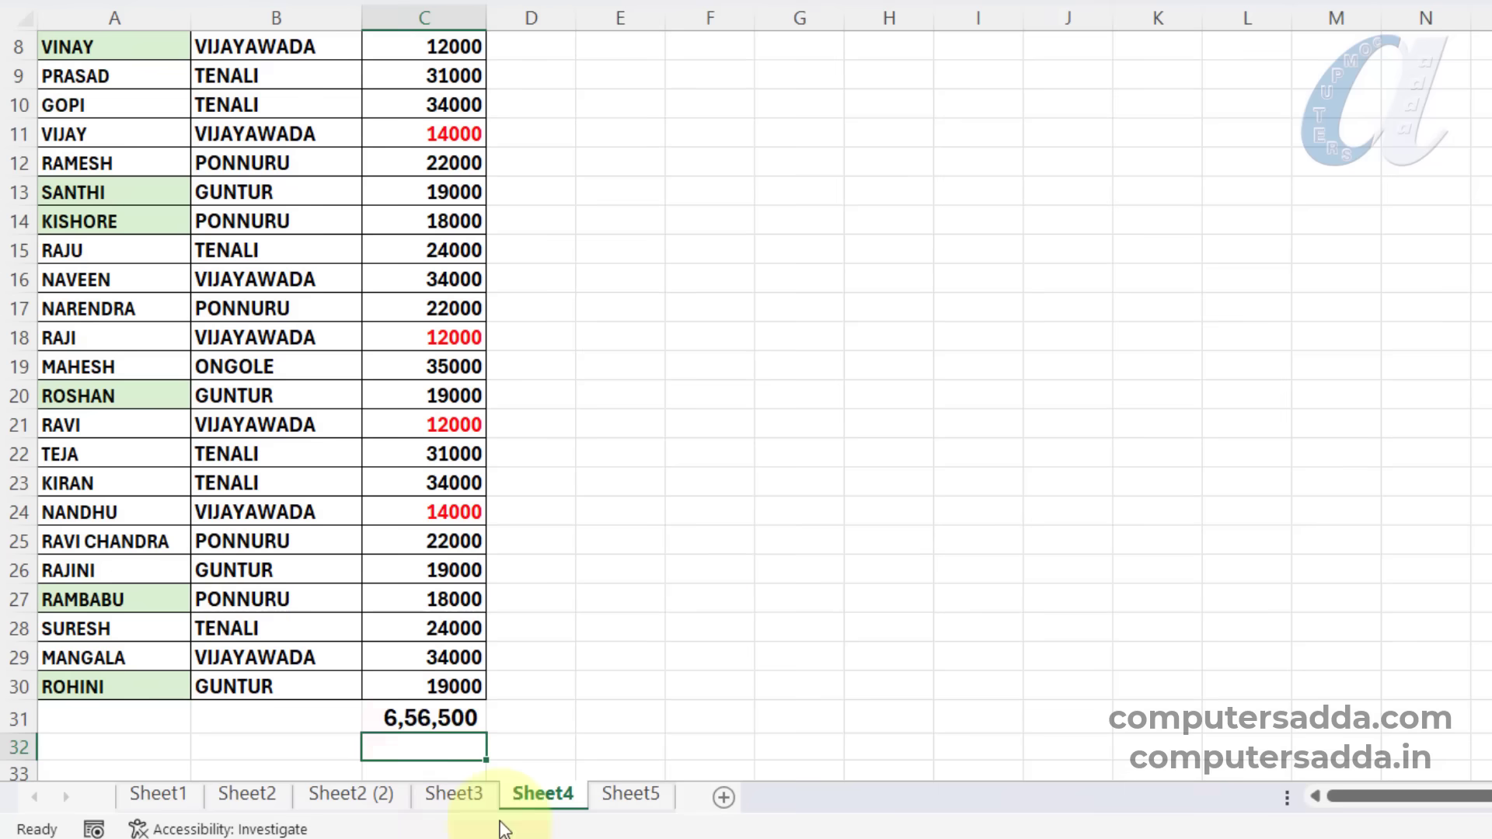
{"action": "left_click", "coordinate": [415, 720]}
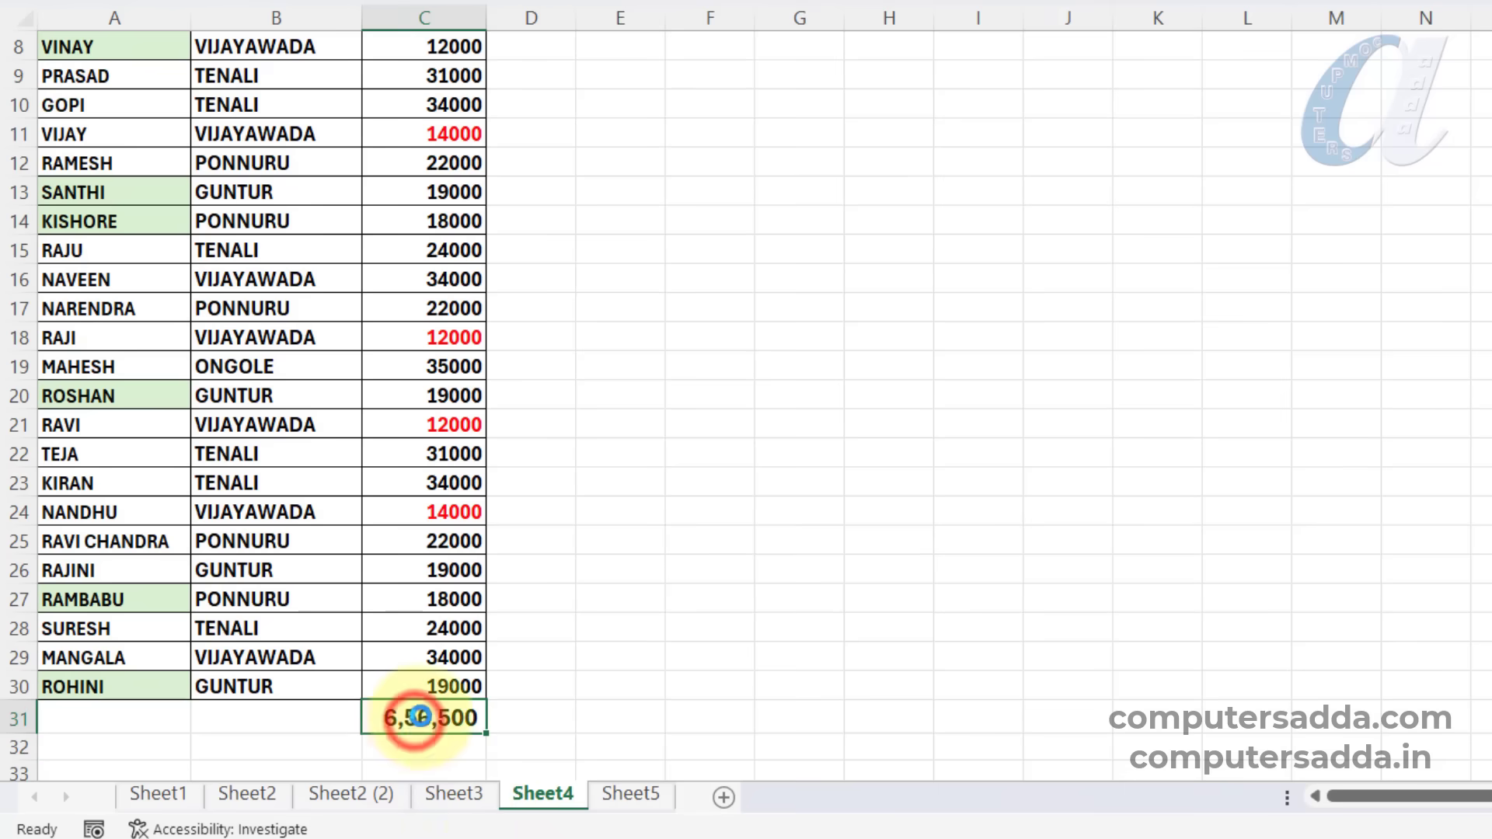
Convert the range A1:C30 into a table with headers and turn off its banded rows.
{"action": "scroll", "coordinate": [314, 345], "scroll_direction": "up", "scroll_amount": 3}
{"action": "left_click", "coordinate": [313, 345]}
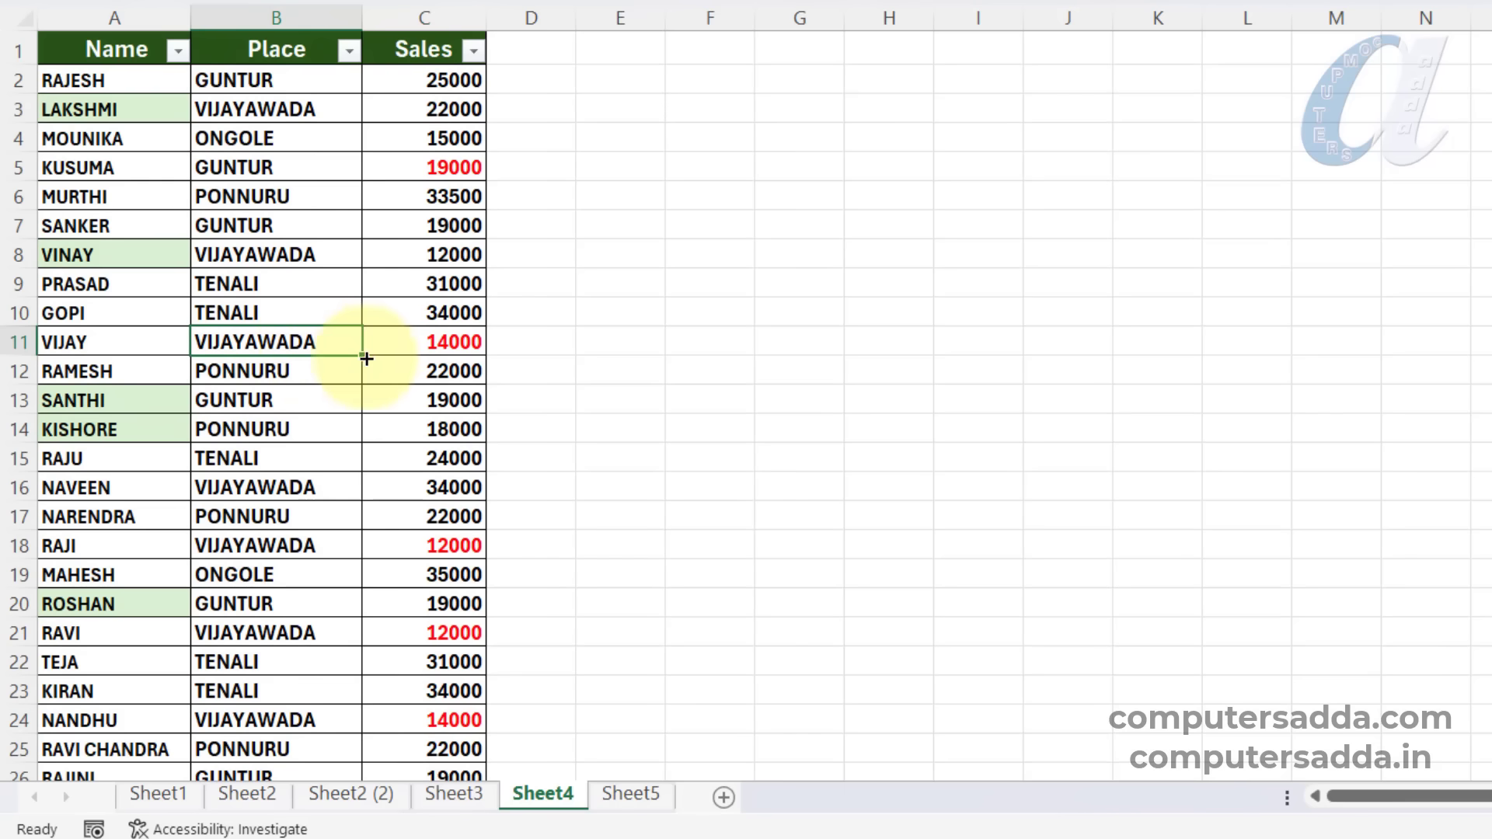
{"action": "key", "text": "ctrl+a"}
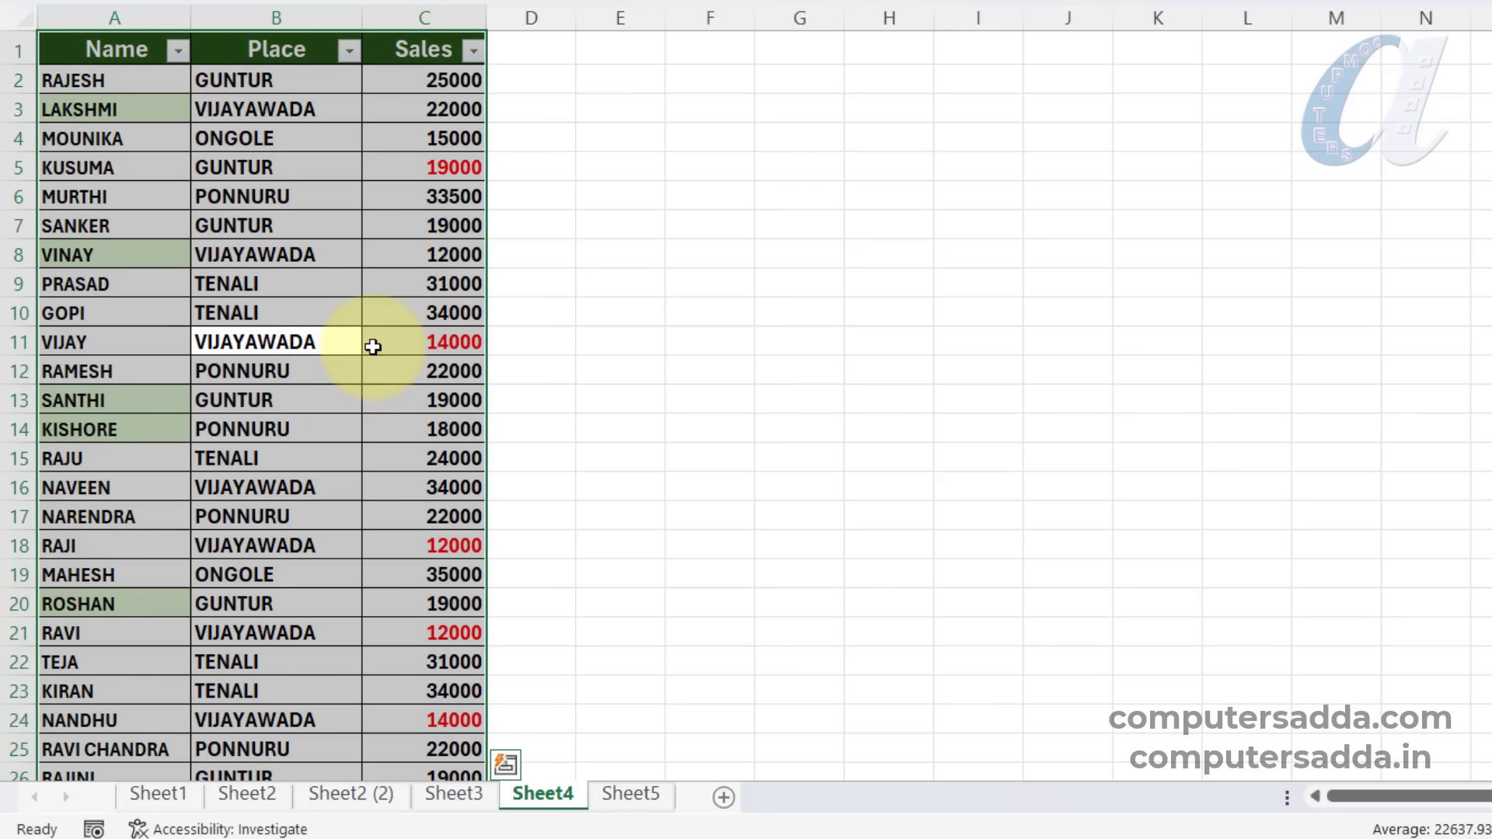
{"action": "key", "text": "ctrl+t"}
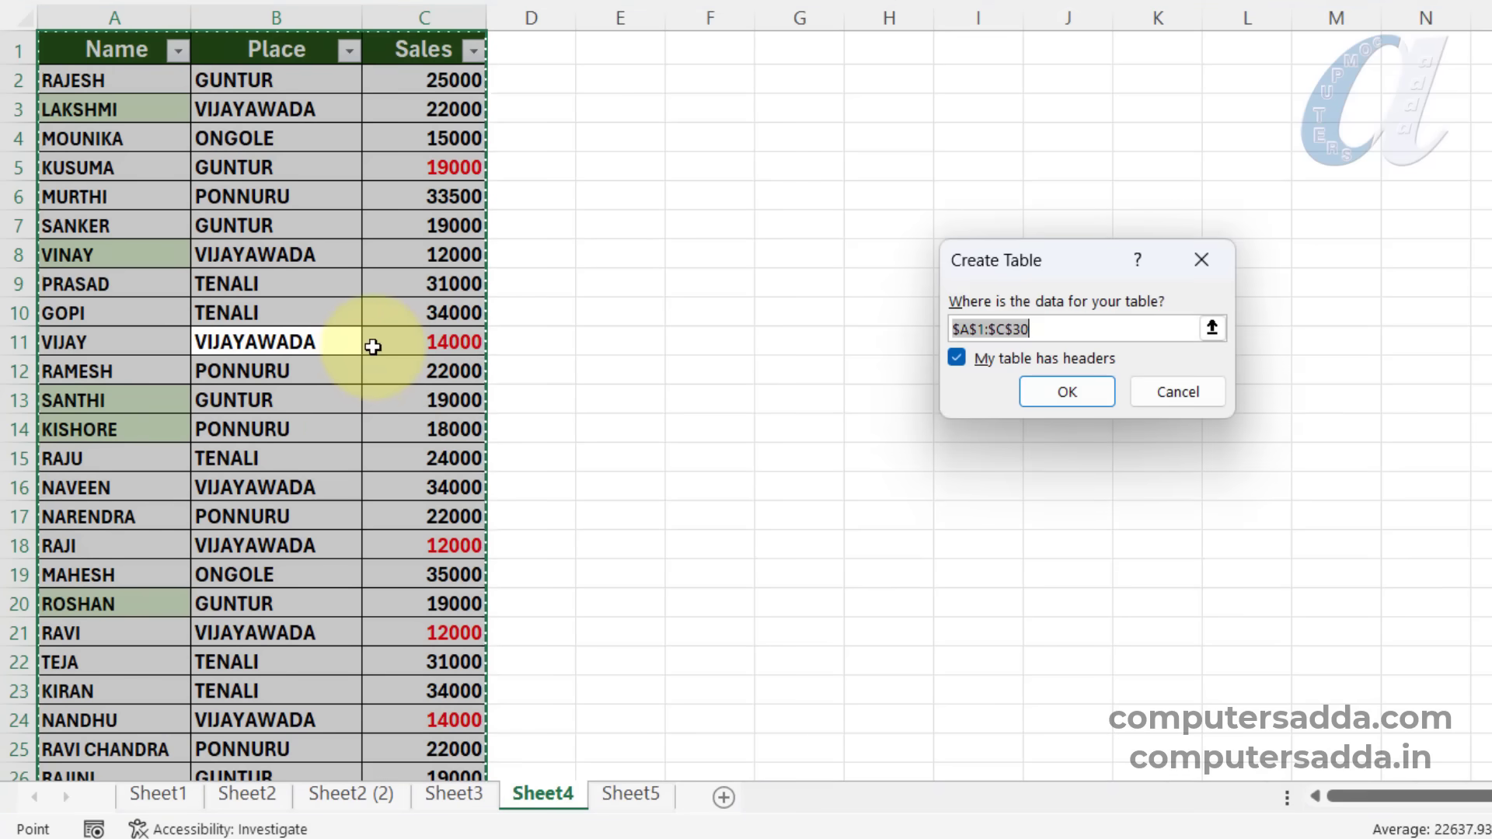
{"action": "left_click", "coordinate": [1085, 386]}
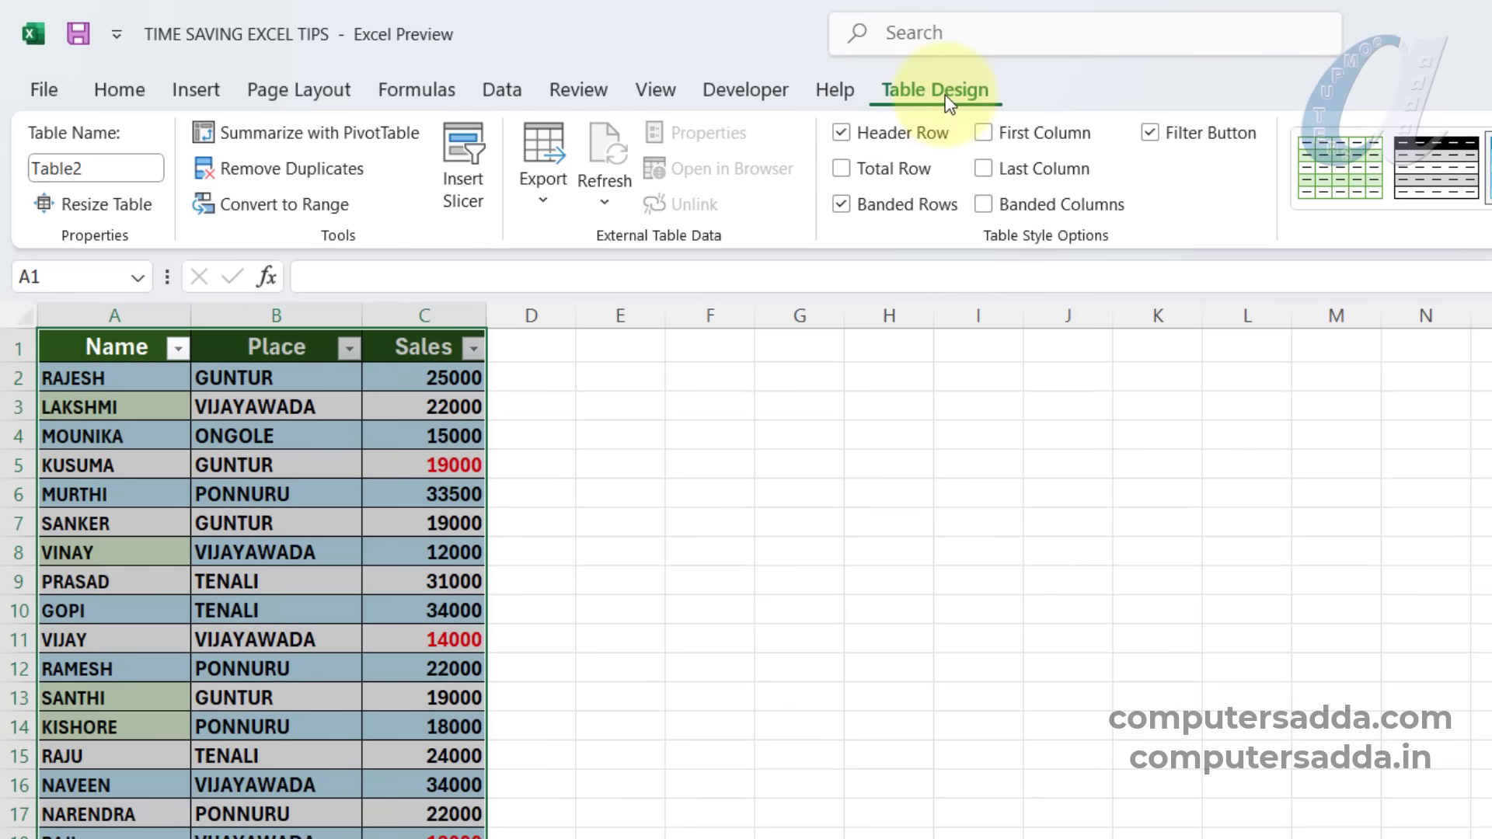
{"action": "left_click", "coordinate": [841, 206]}
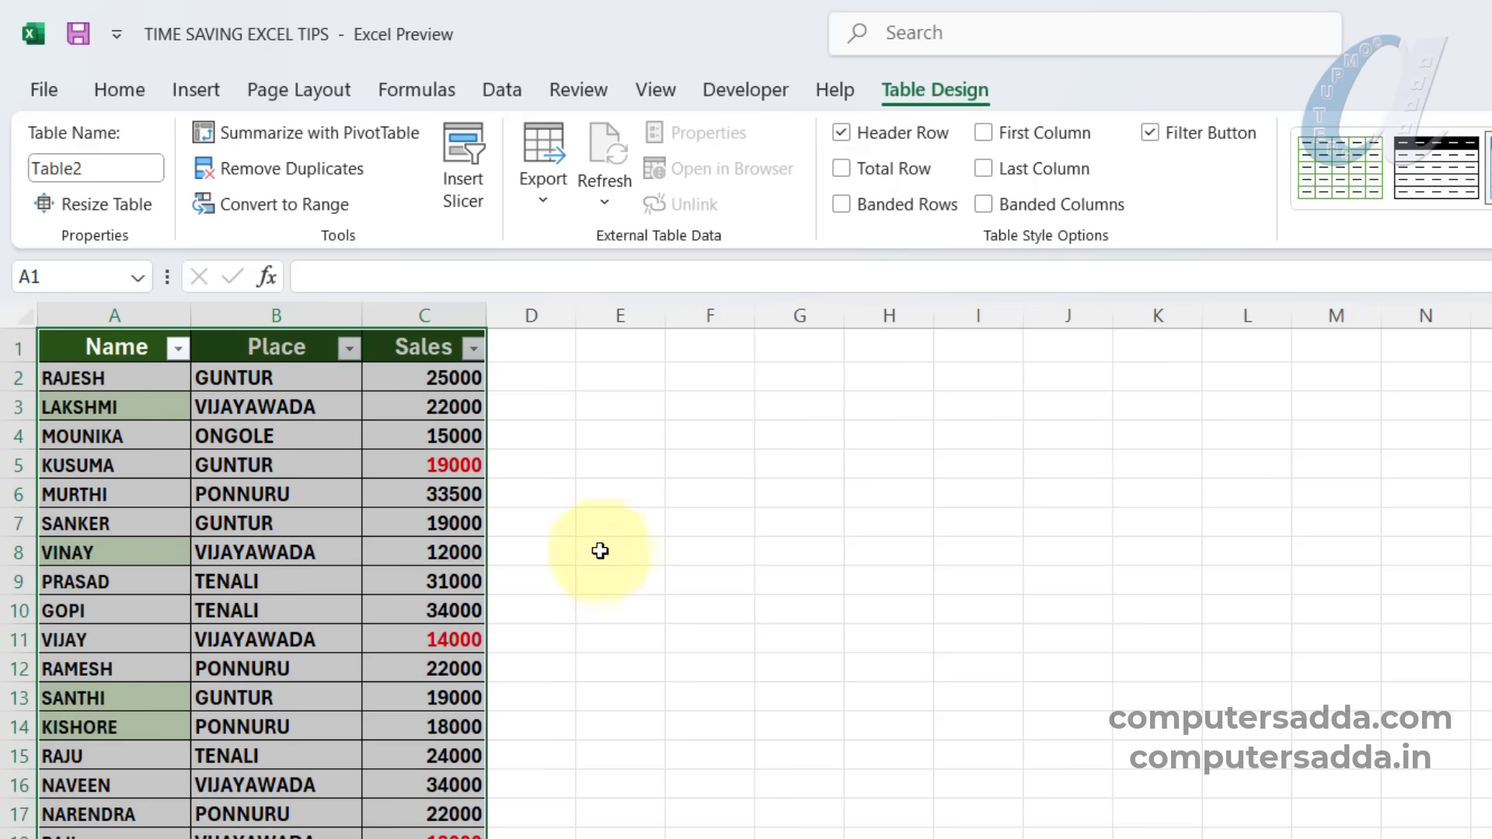
{"action": "left_click", "coordinate": [305, 620]}
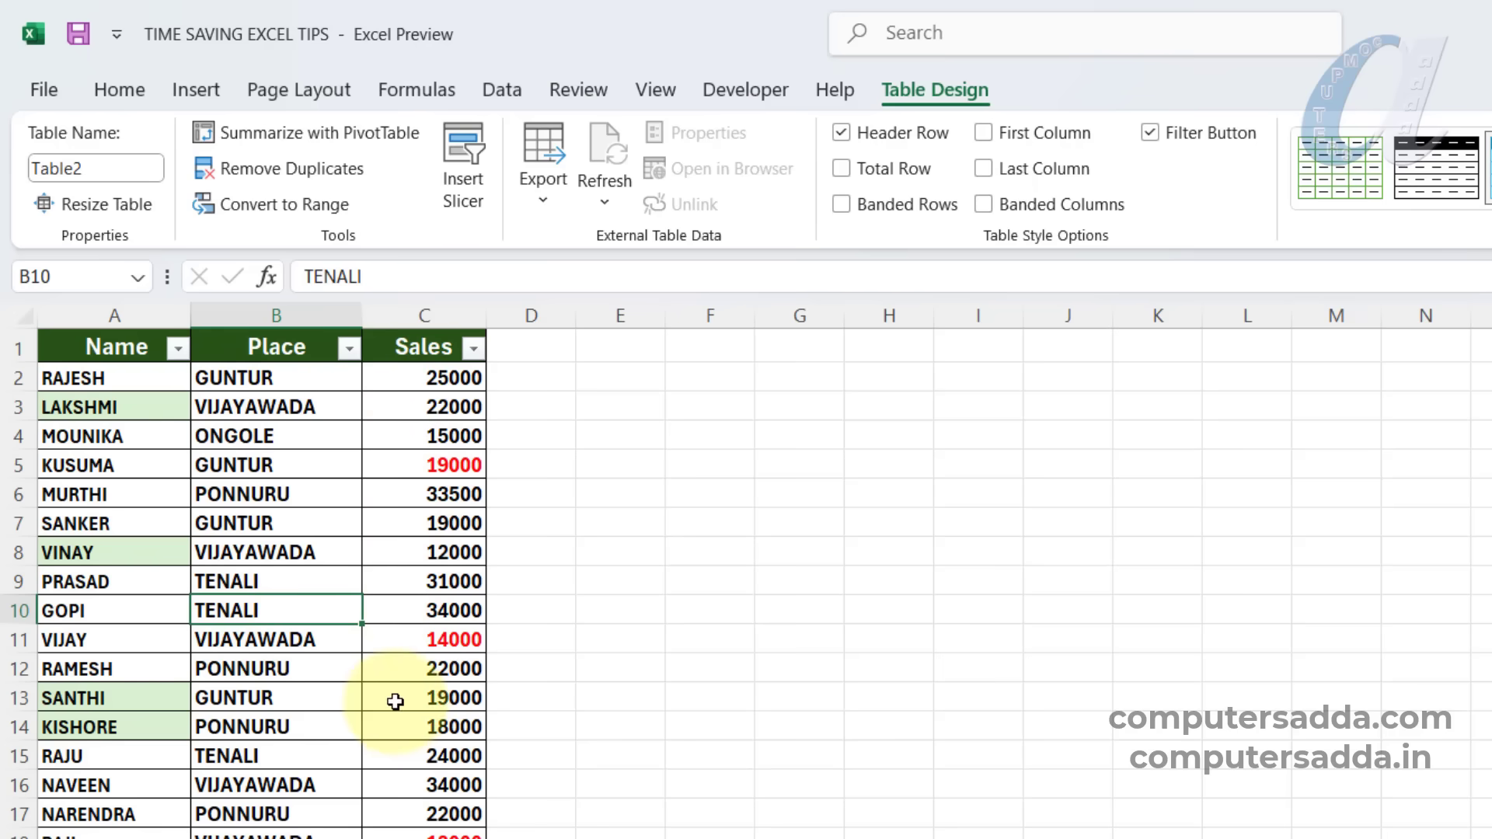
Add a total row to the table, using Sum for the Sales column.
{"action": "left_click", "coordinate": [841, 168]}
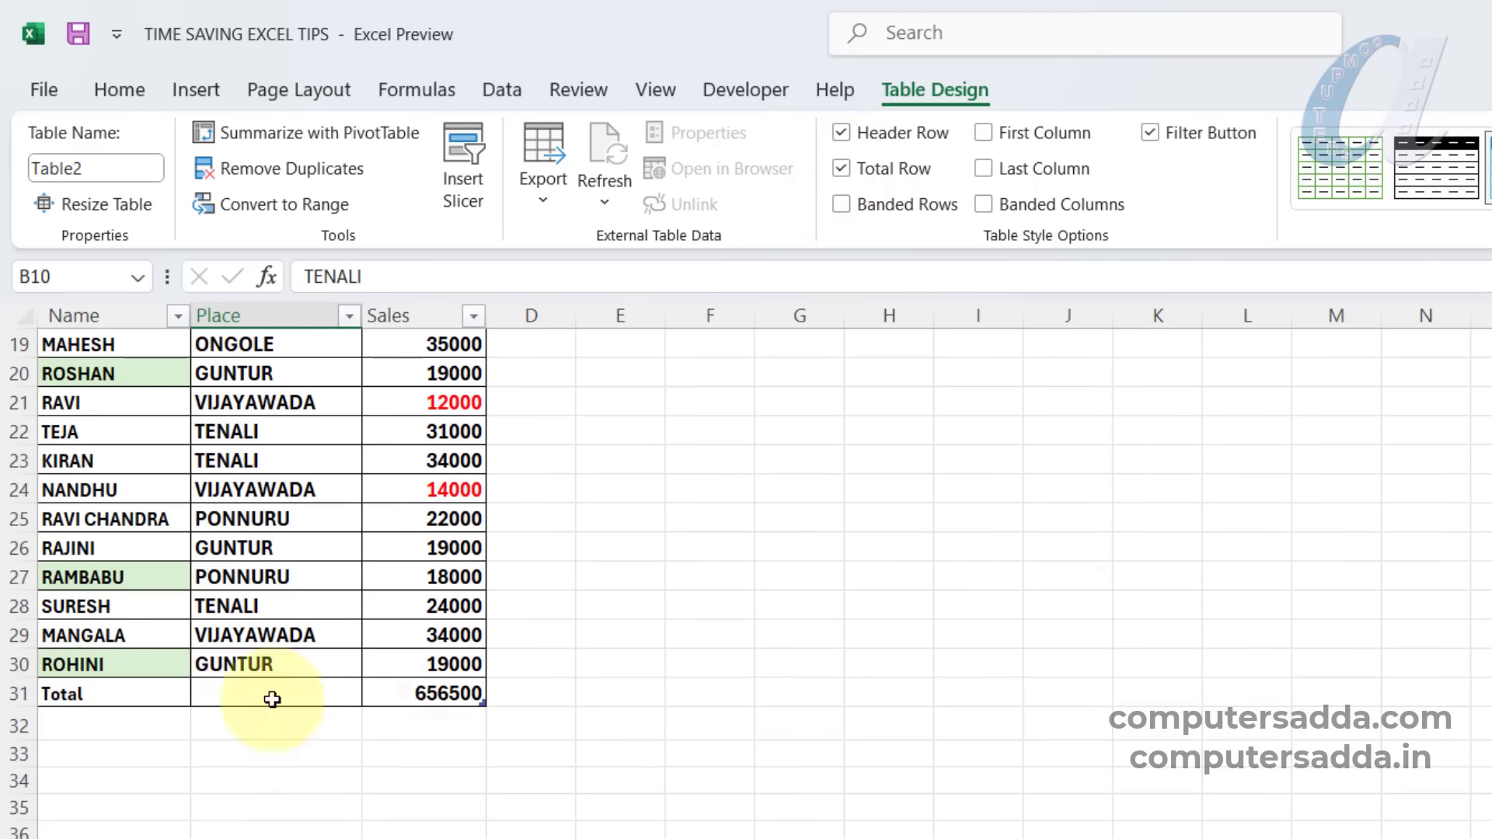
{"action": "left_click", "coordinate": [445, 701]}
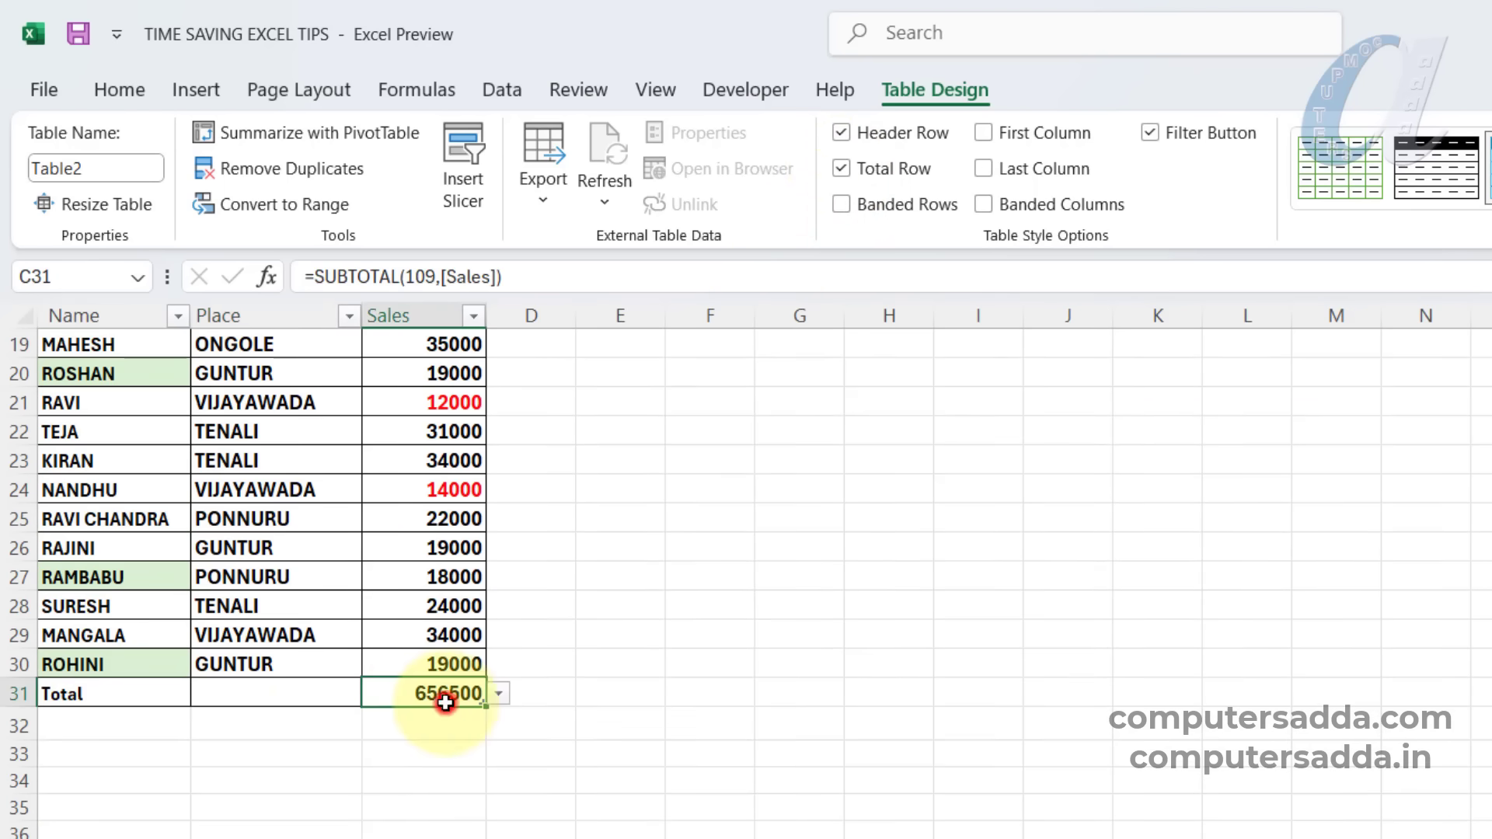
{"action": "scroll", "coordinate": [389, 551], "scroll_direction": "up", "scroll_amount": 6}
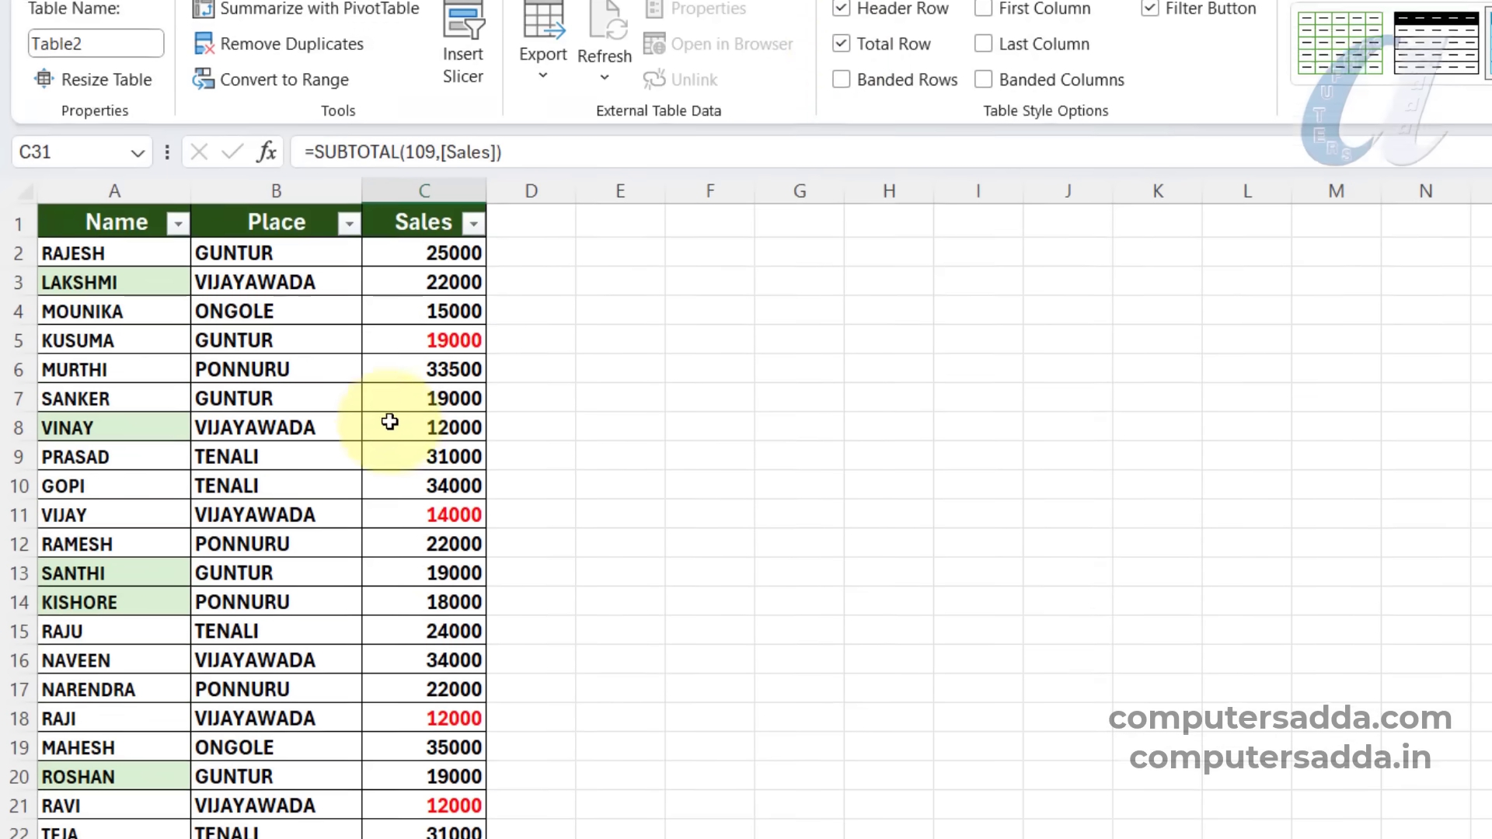
{"action": "scroll", "coordinate": [394, 545], "scroll_direction": "down", "scroll_amount": 6}
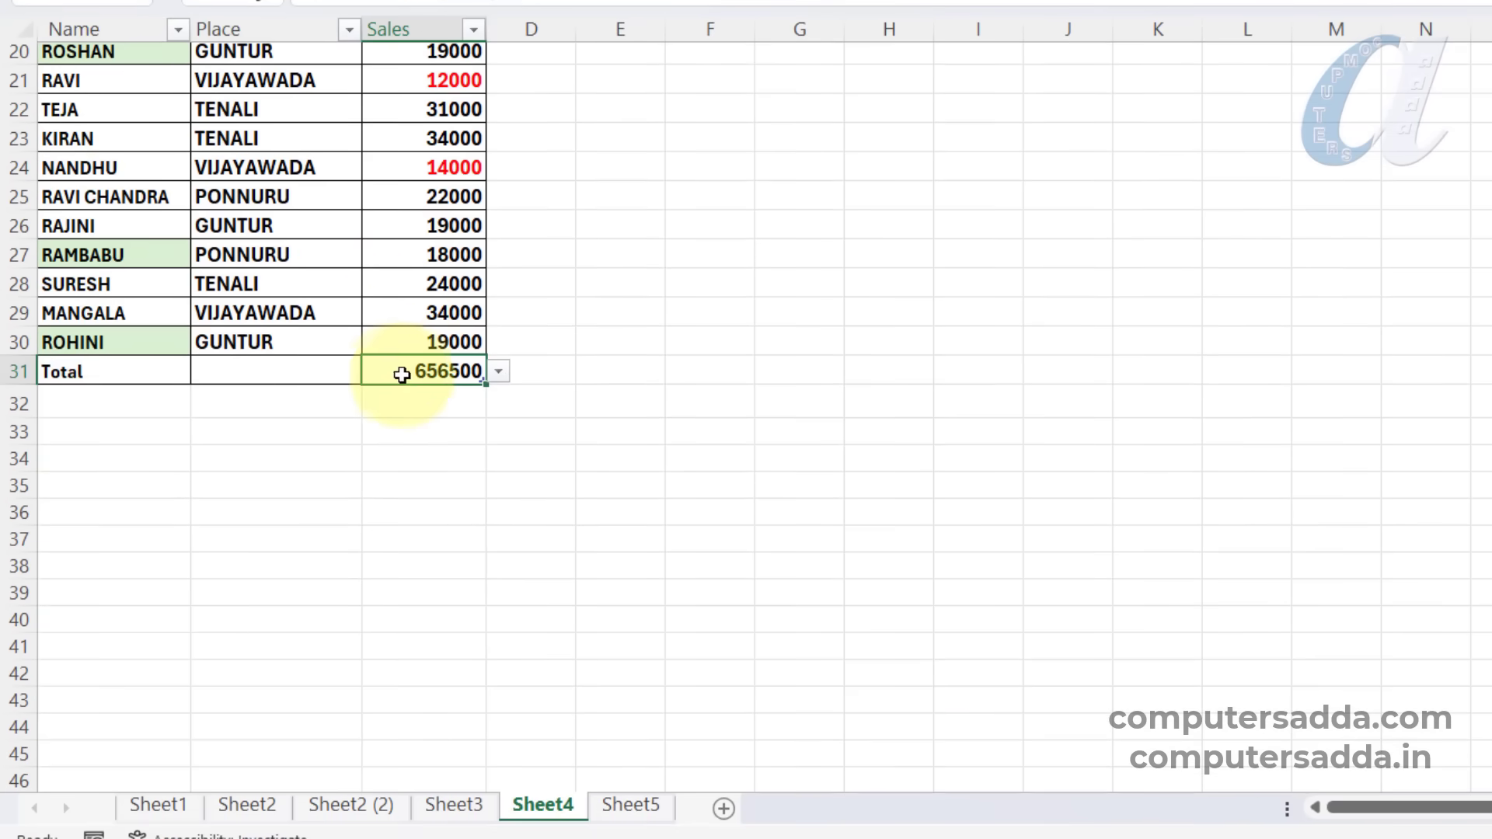
{"action": "left_click", "coordinate": [499, 373]}
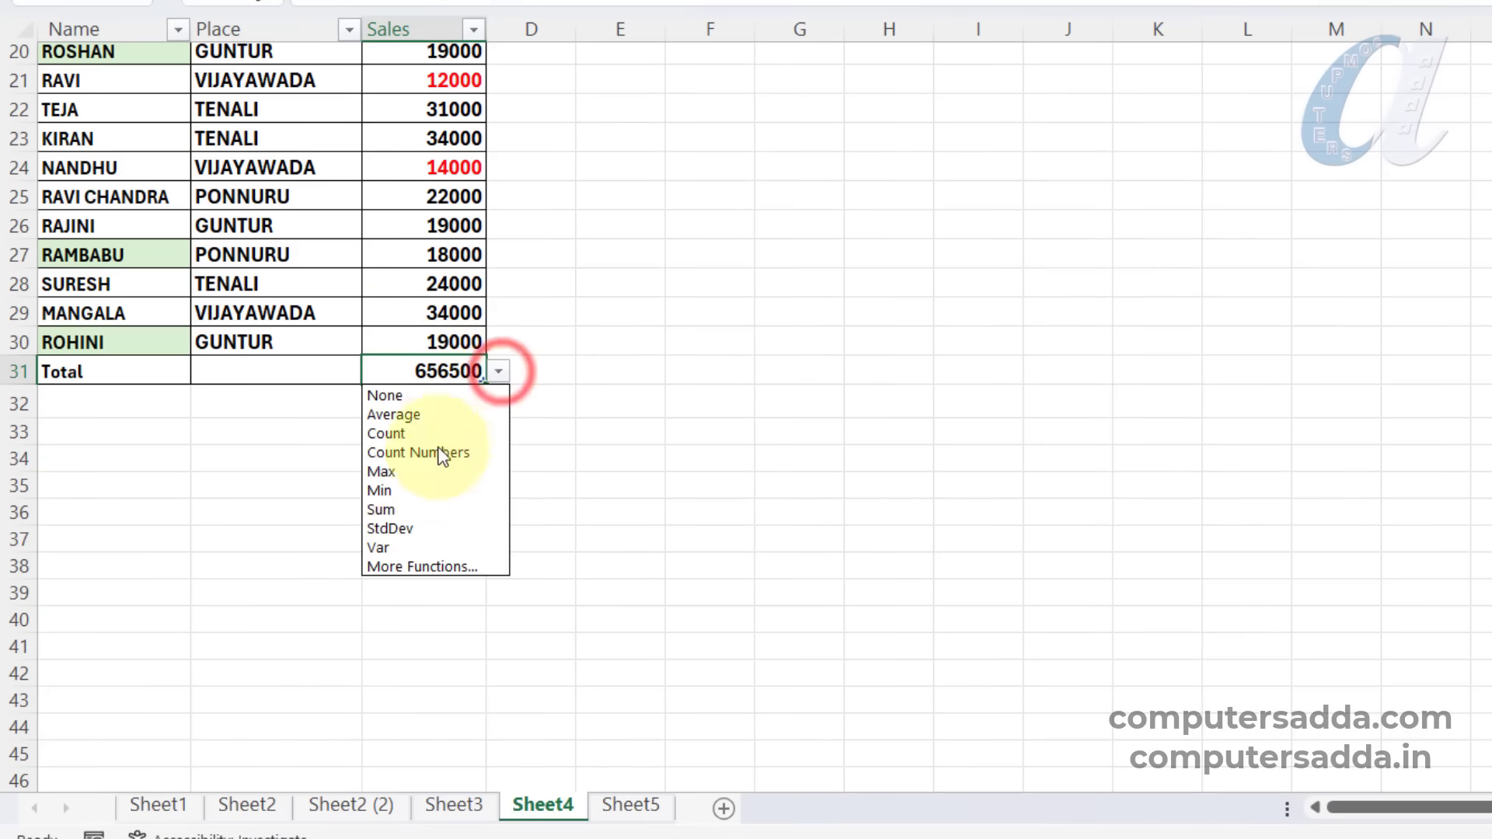
{"action": "left_click", "coordinate": [390, 508]}
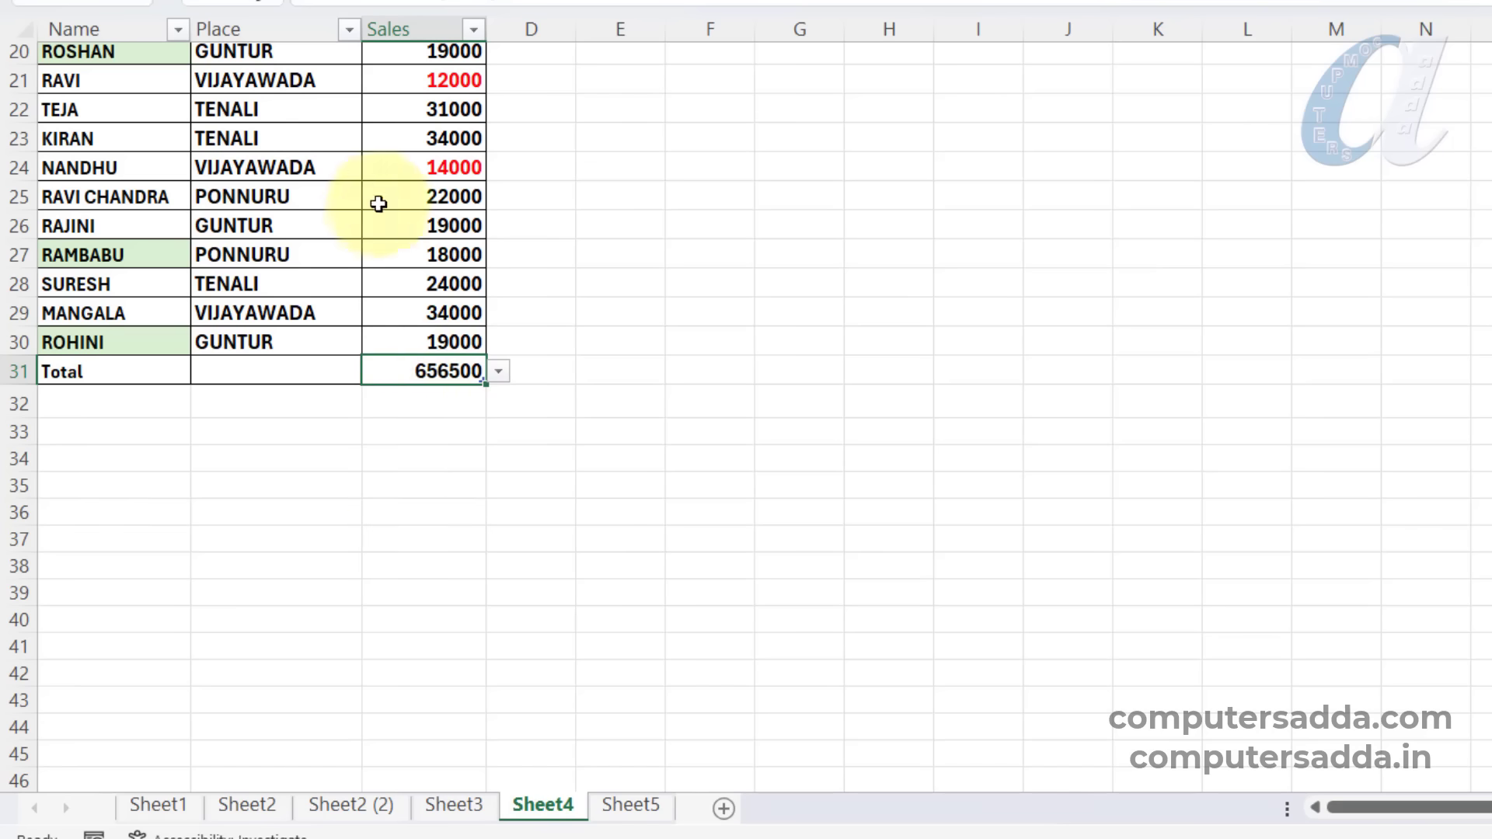
Review the options for filtering by the selected cell's value, color or font color on cells B2 and A8.
{"action": "scroll", "coordinate": [373, 194], "scroll_direction": "up", "scroll_amount": 6}
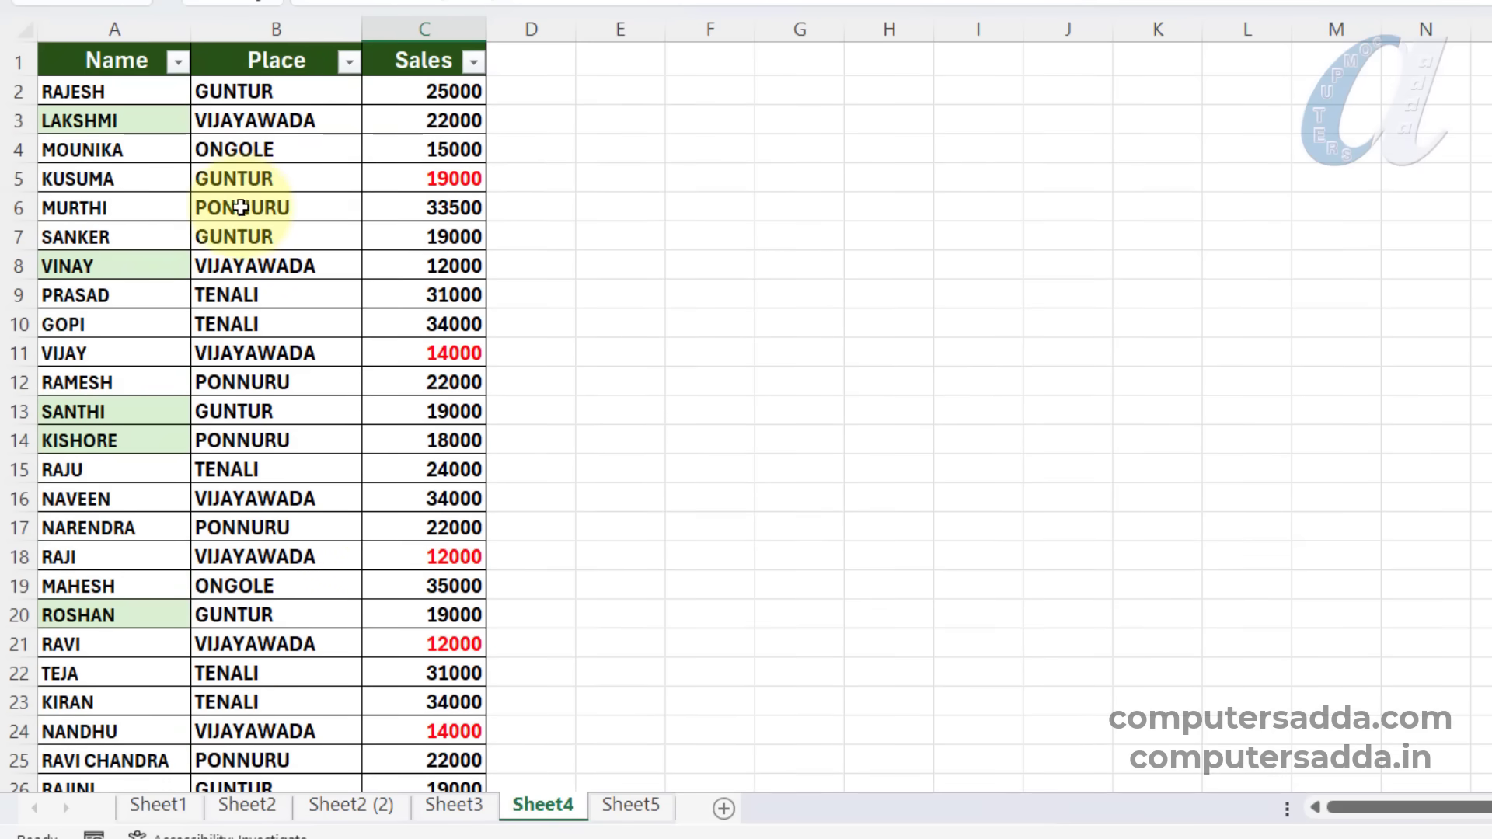
{"action": "right_click", "coordinate": [302, 90]}
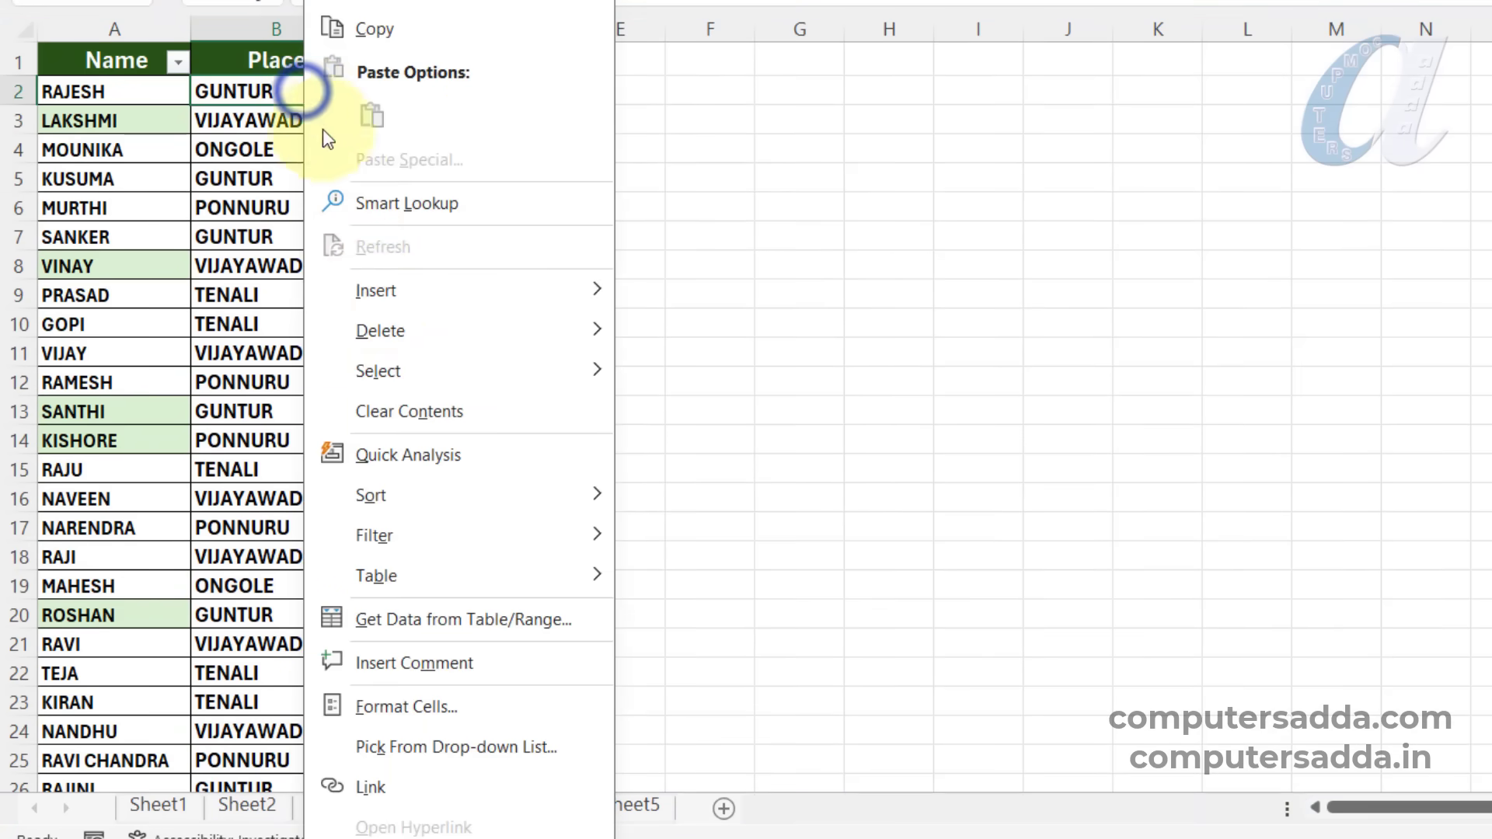
{"action": "mouse_move", "coordinate": [418, 548]}
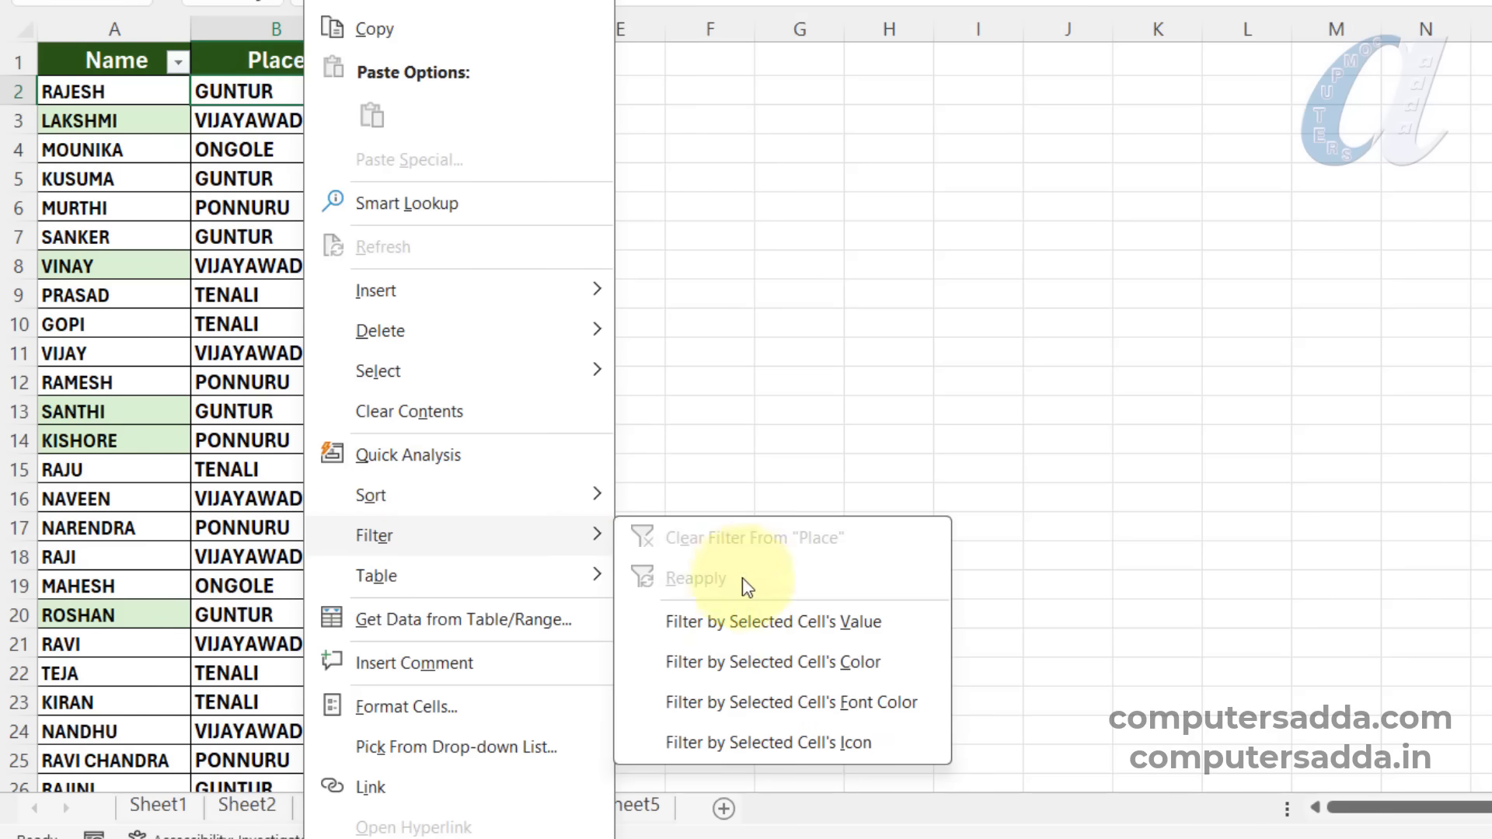
{"action": "left_click", "coordinate": [694, 622]}
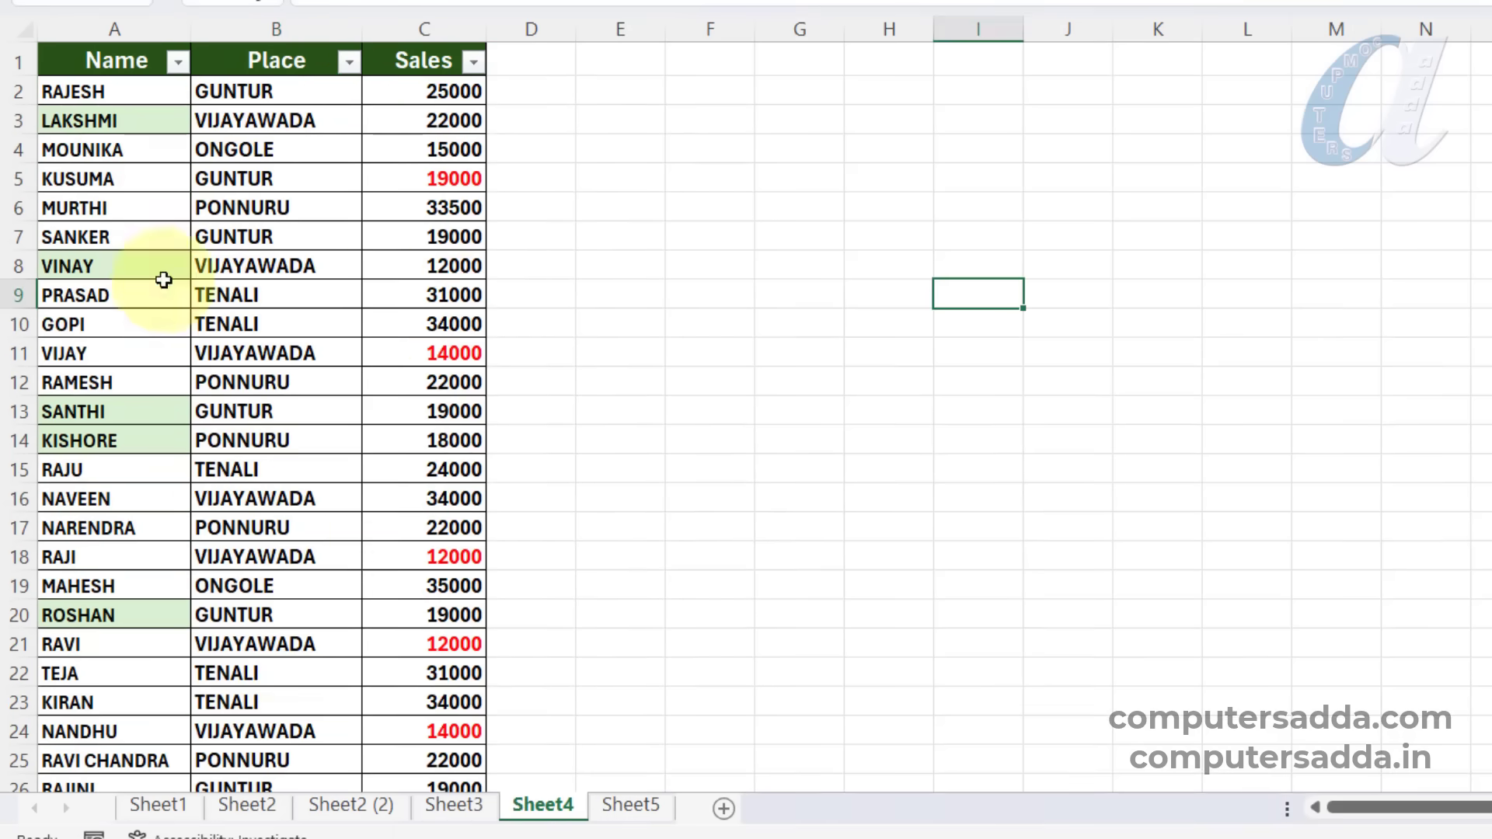
{"action": "right_click", "coordinate": [124, 266]}
{"action": "mouse_move", "coordinate": [228, 533]}
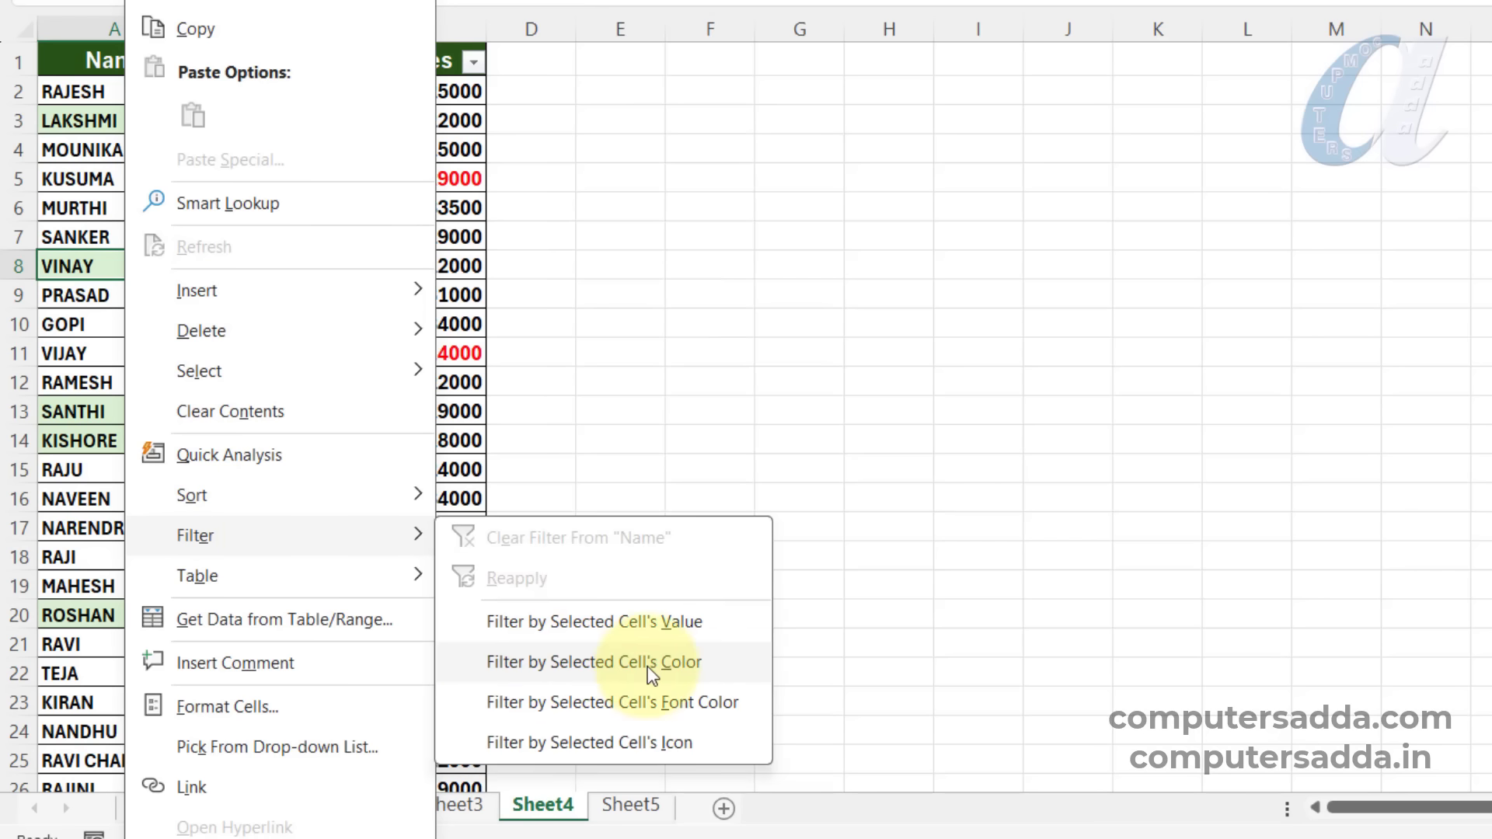
{"action": "left_click", "coordinate": [653, 324]}
Filter the Name column by the light green cell color.
{"action": "left_click", "coordinate": [181, 63]}
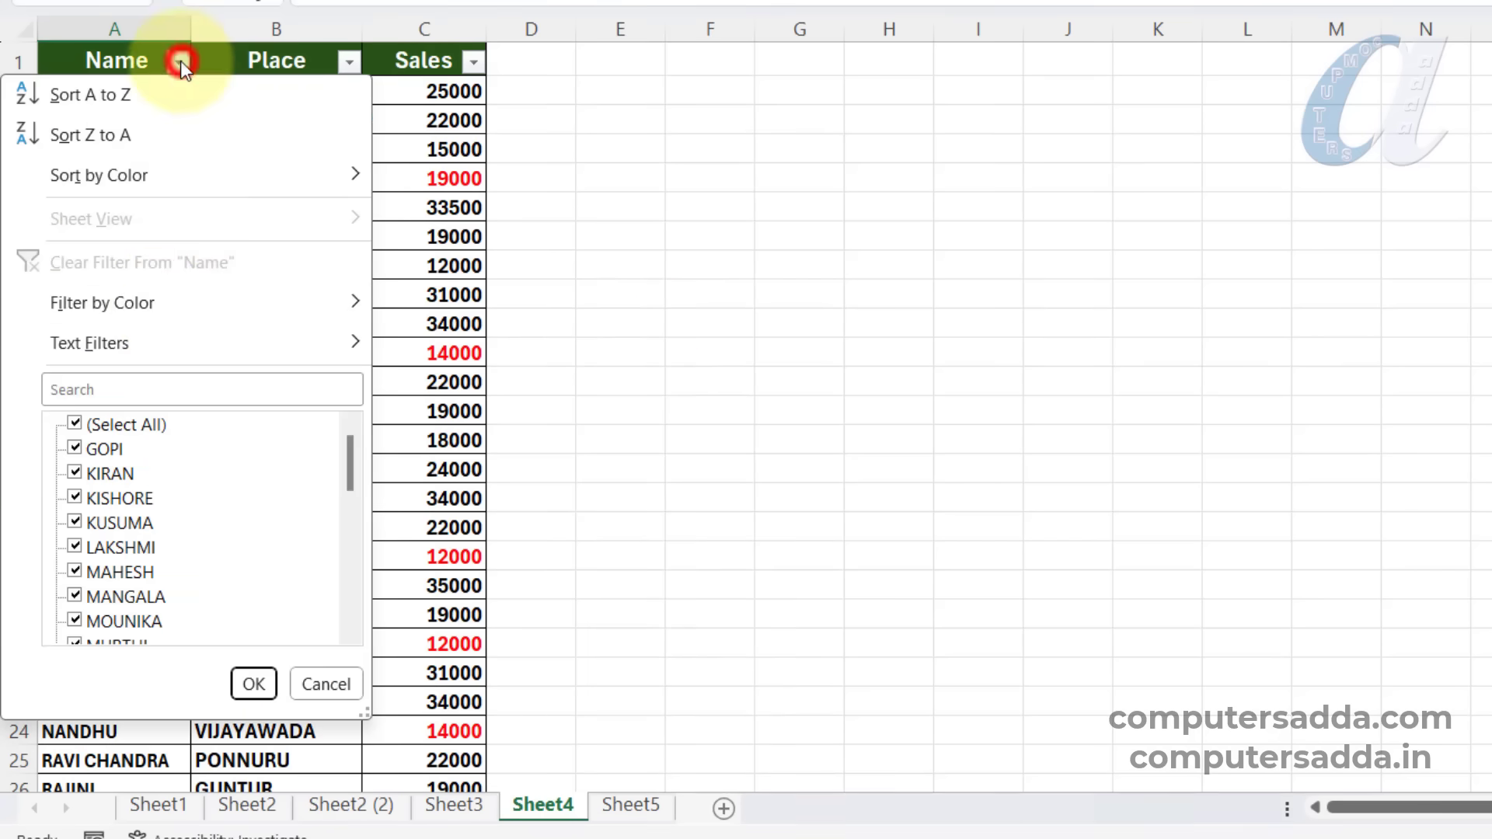
{"action": "mouse_move", "coordinate": [197, 306]}
{"action": "left_click", "coordinate": [432, 333]}
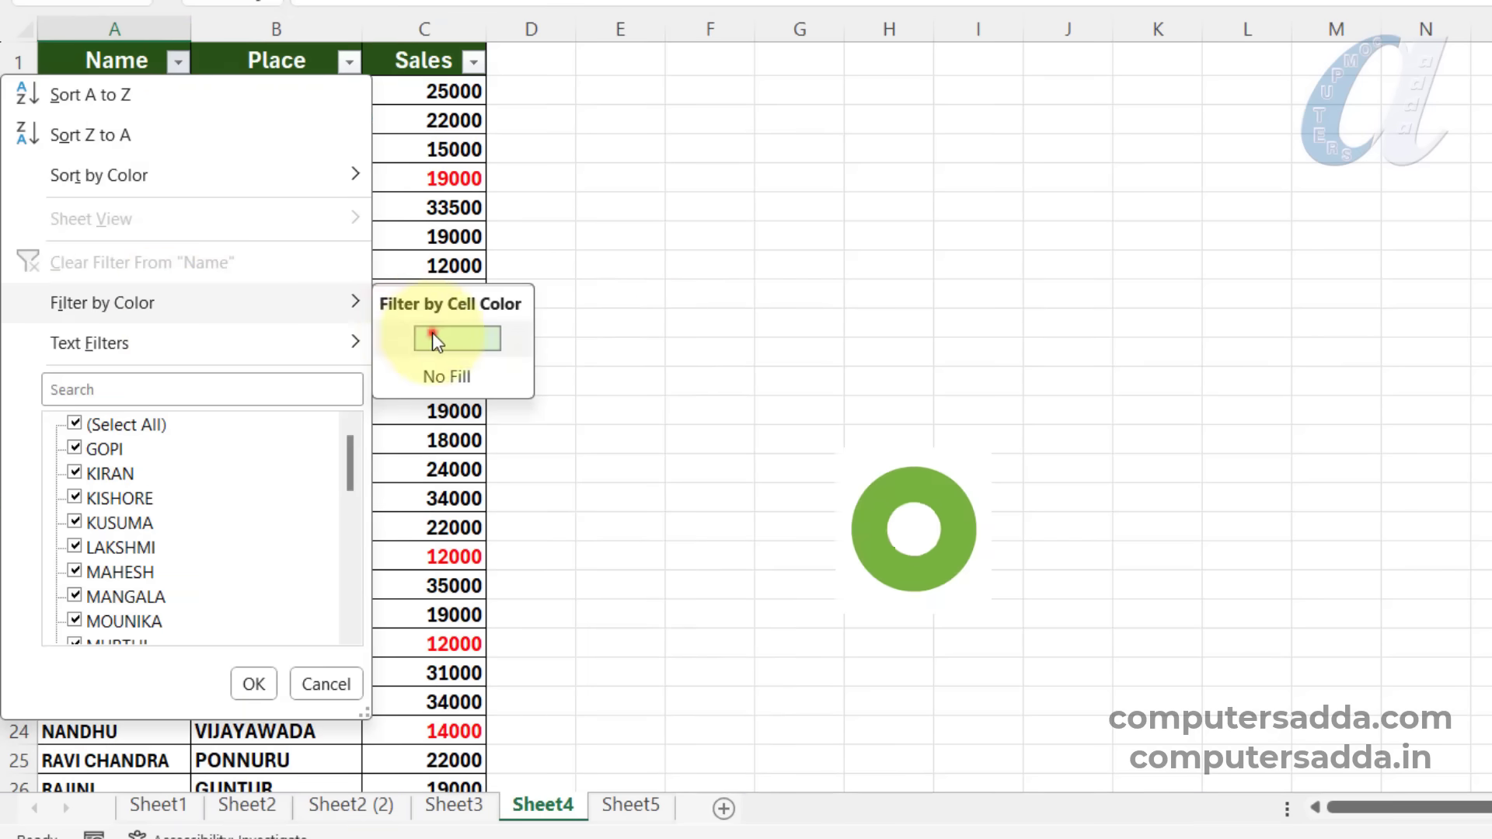
{"action": "left_click", "coordinate": [149, 116]}
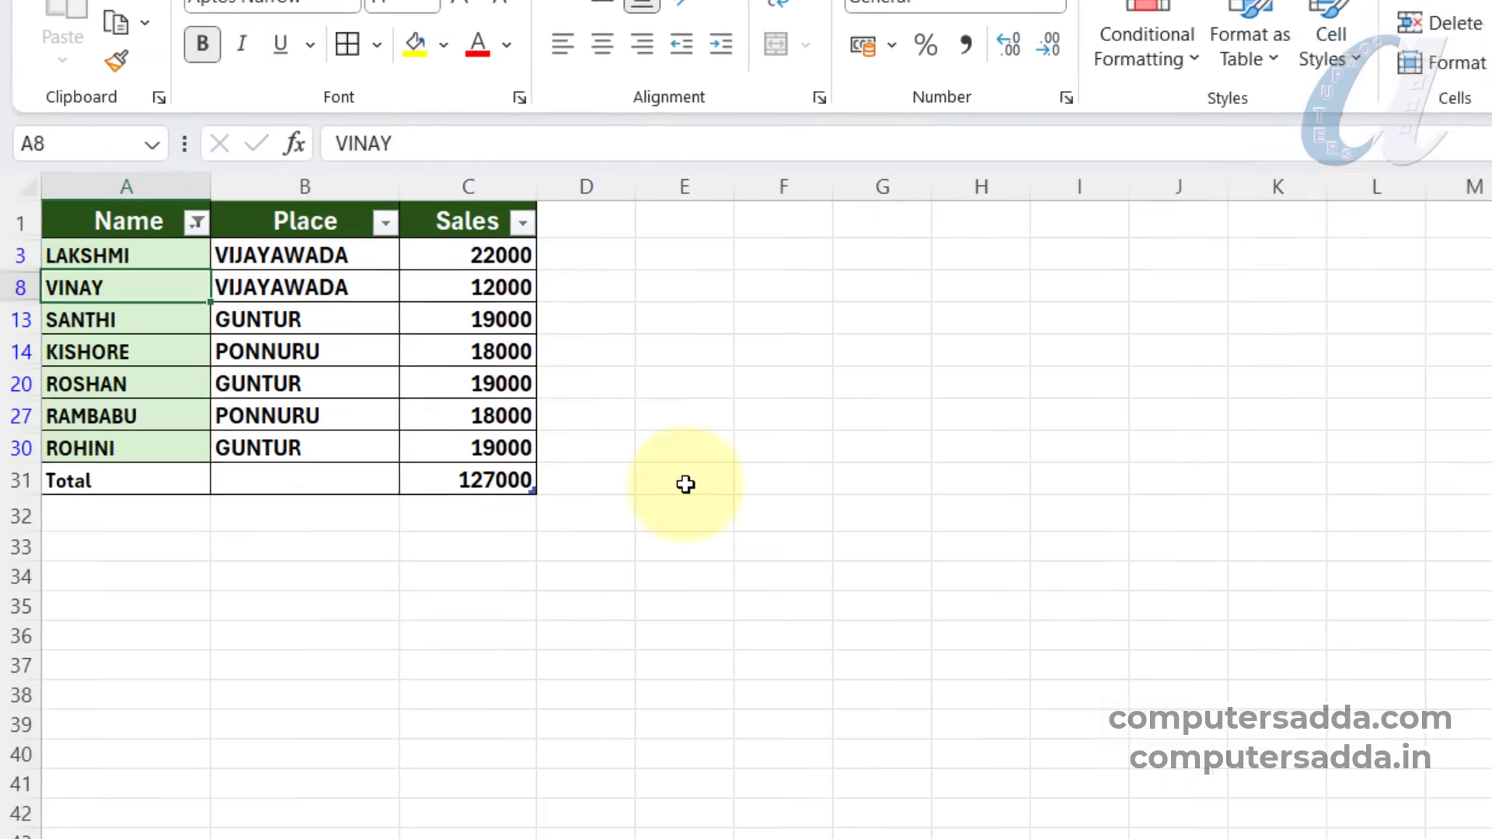
Examine how the availability of the table design tools depends on selecting a cell inside or outside the table.
{"action": "left_click", "coordinate": [1154, 123]}
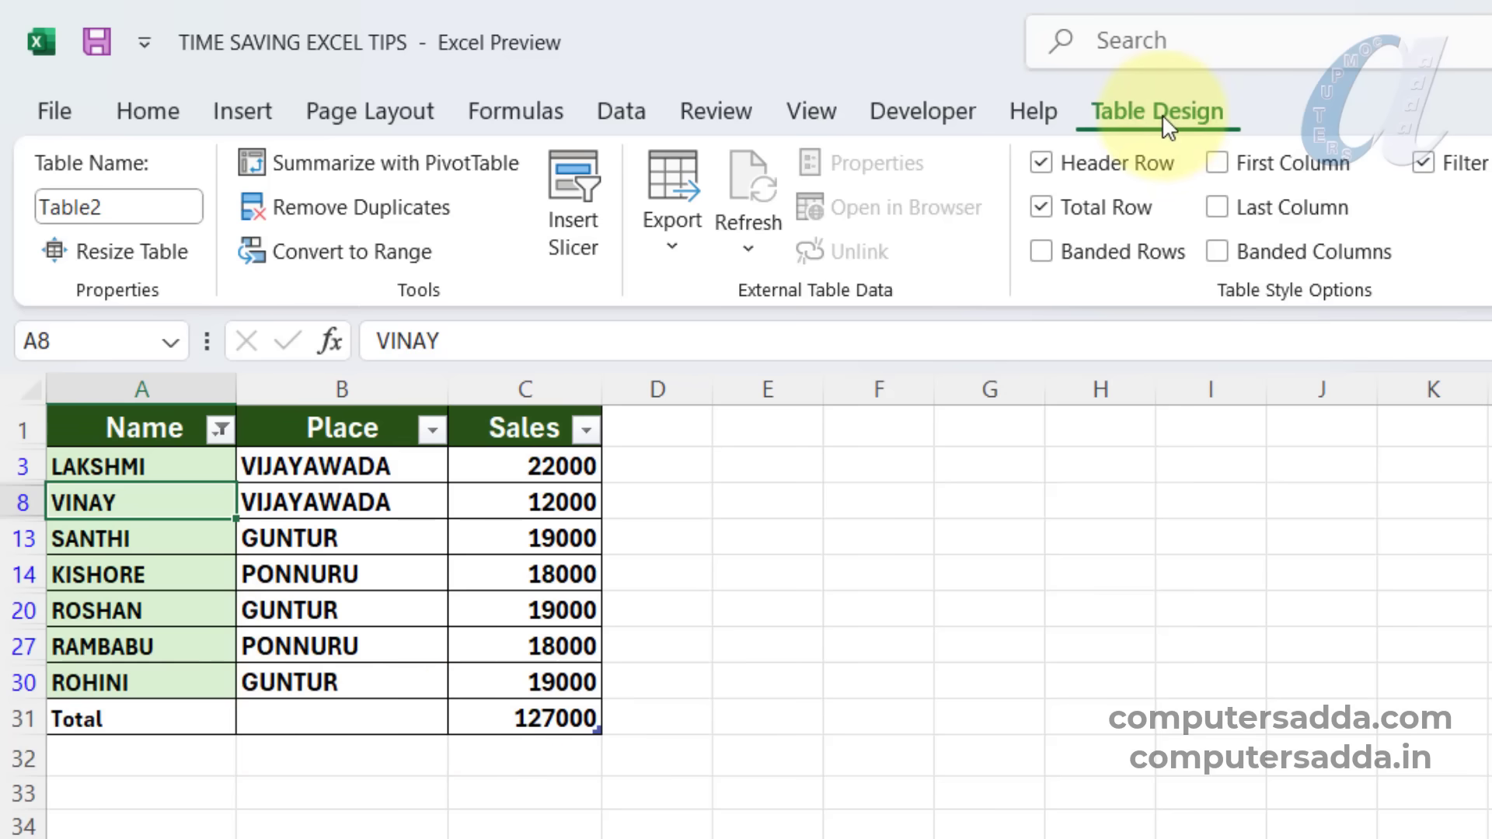
{"action": "left_click", "coordinate": [443, 573]}
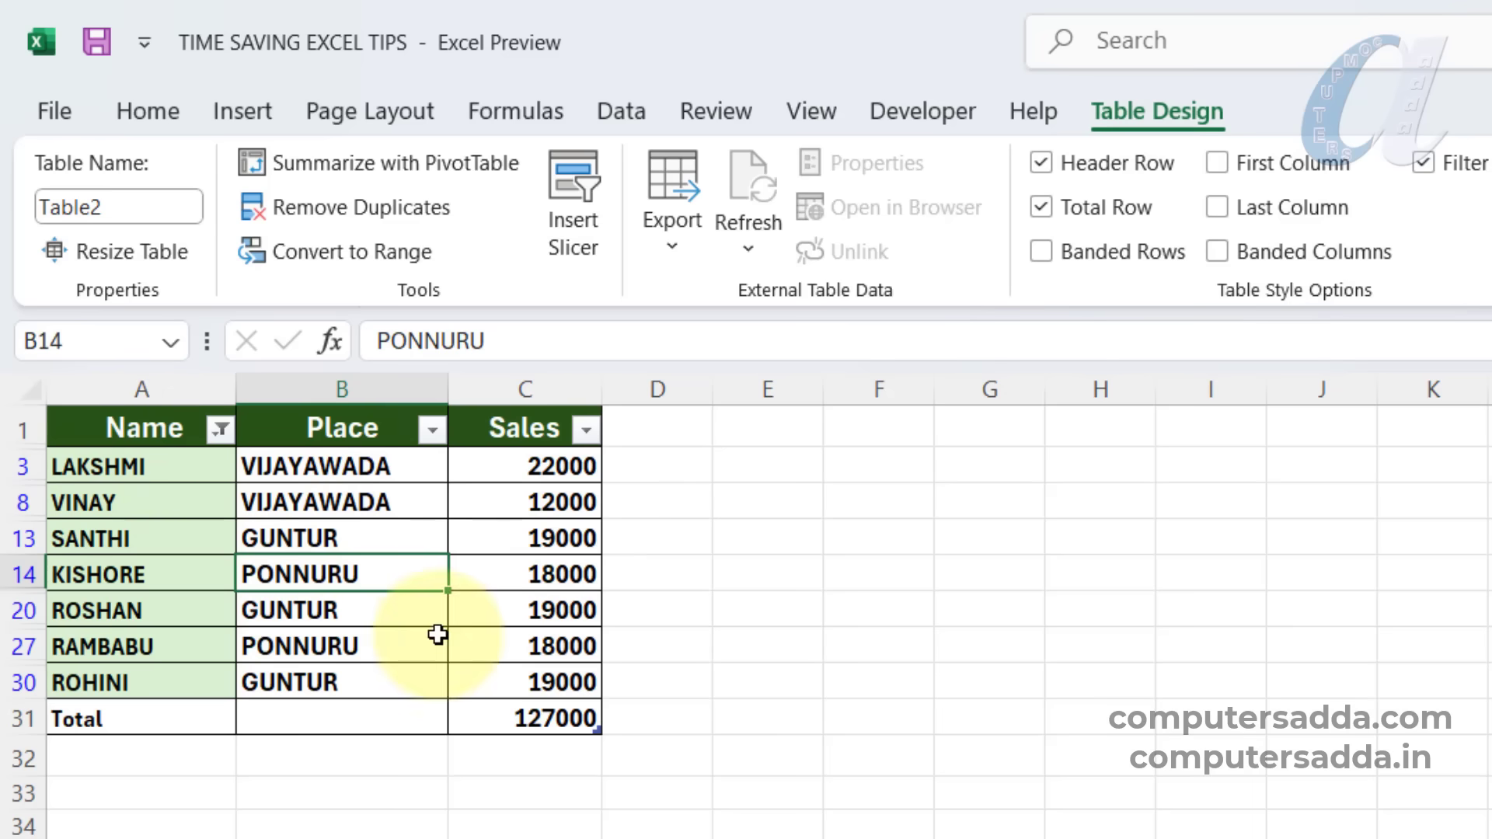
{"action": "left_click", "coordinate": [351, 540]}
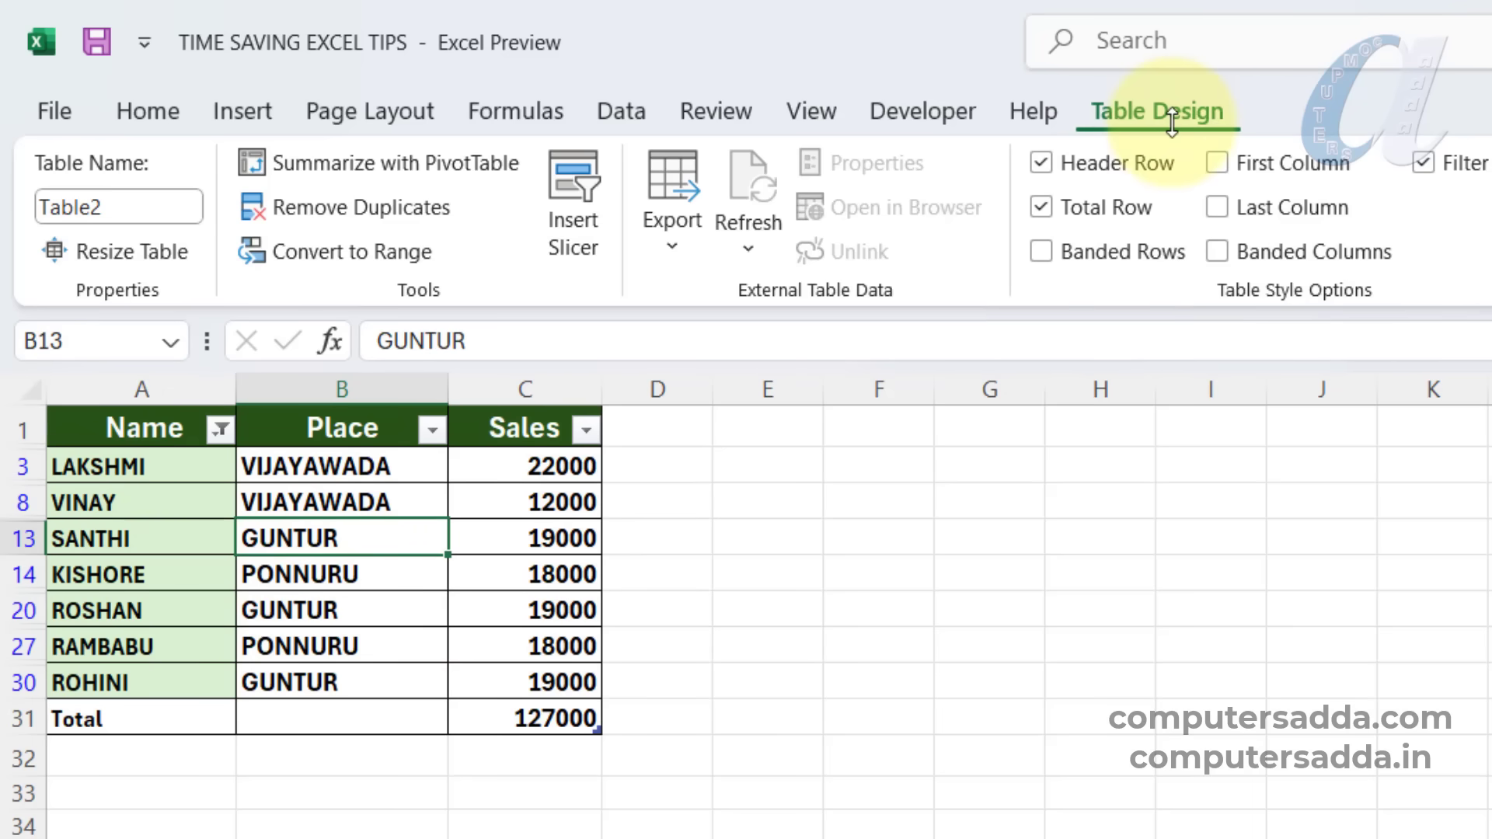
{"action": "left_click", "coordinate": [864, 579]}
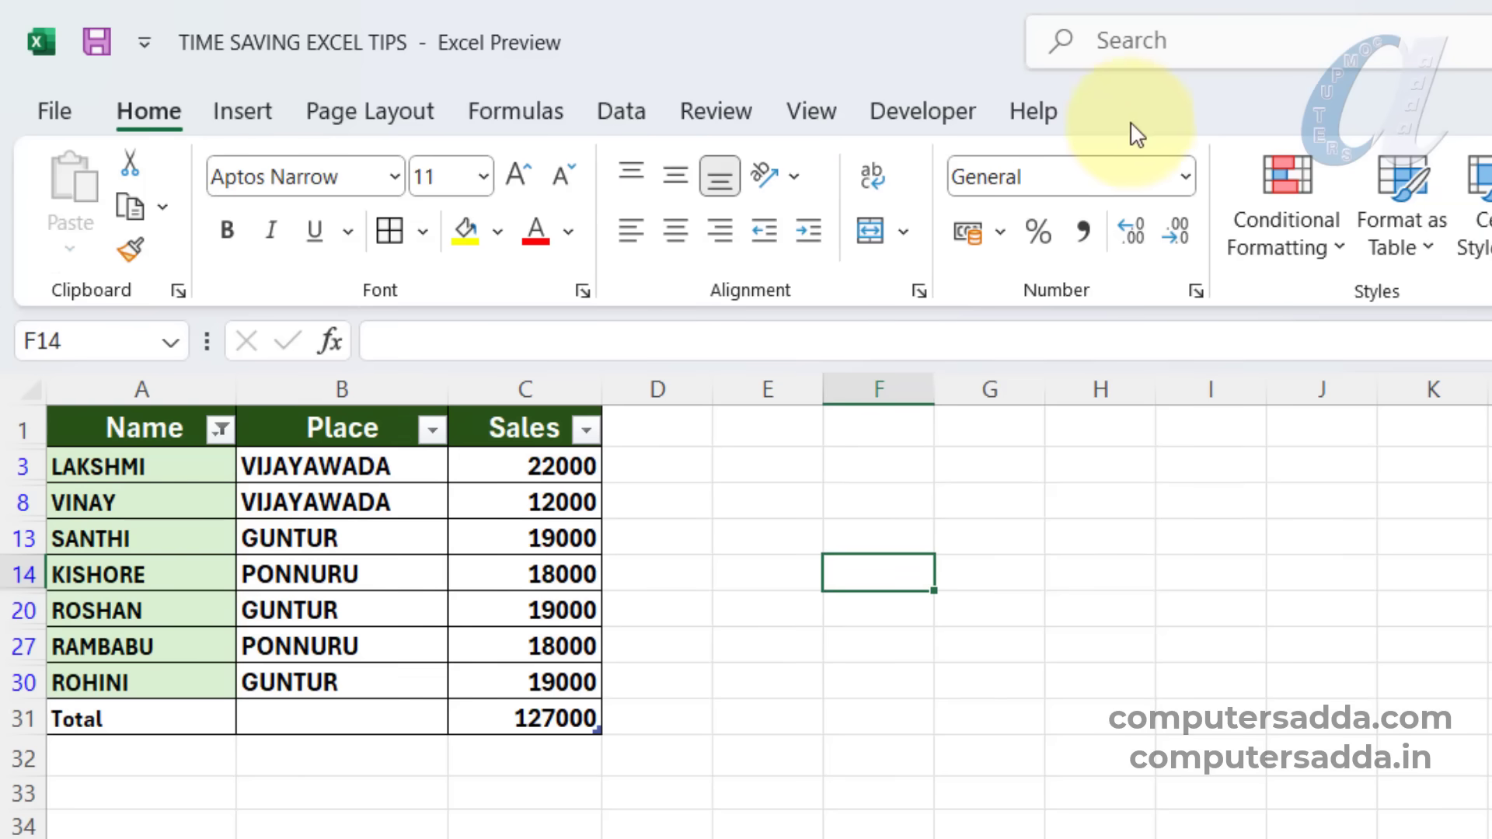
{"action": "left_click", "coordinate": [328, 539]}
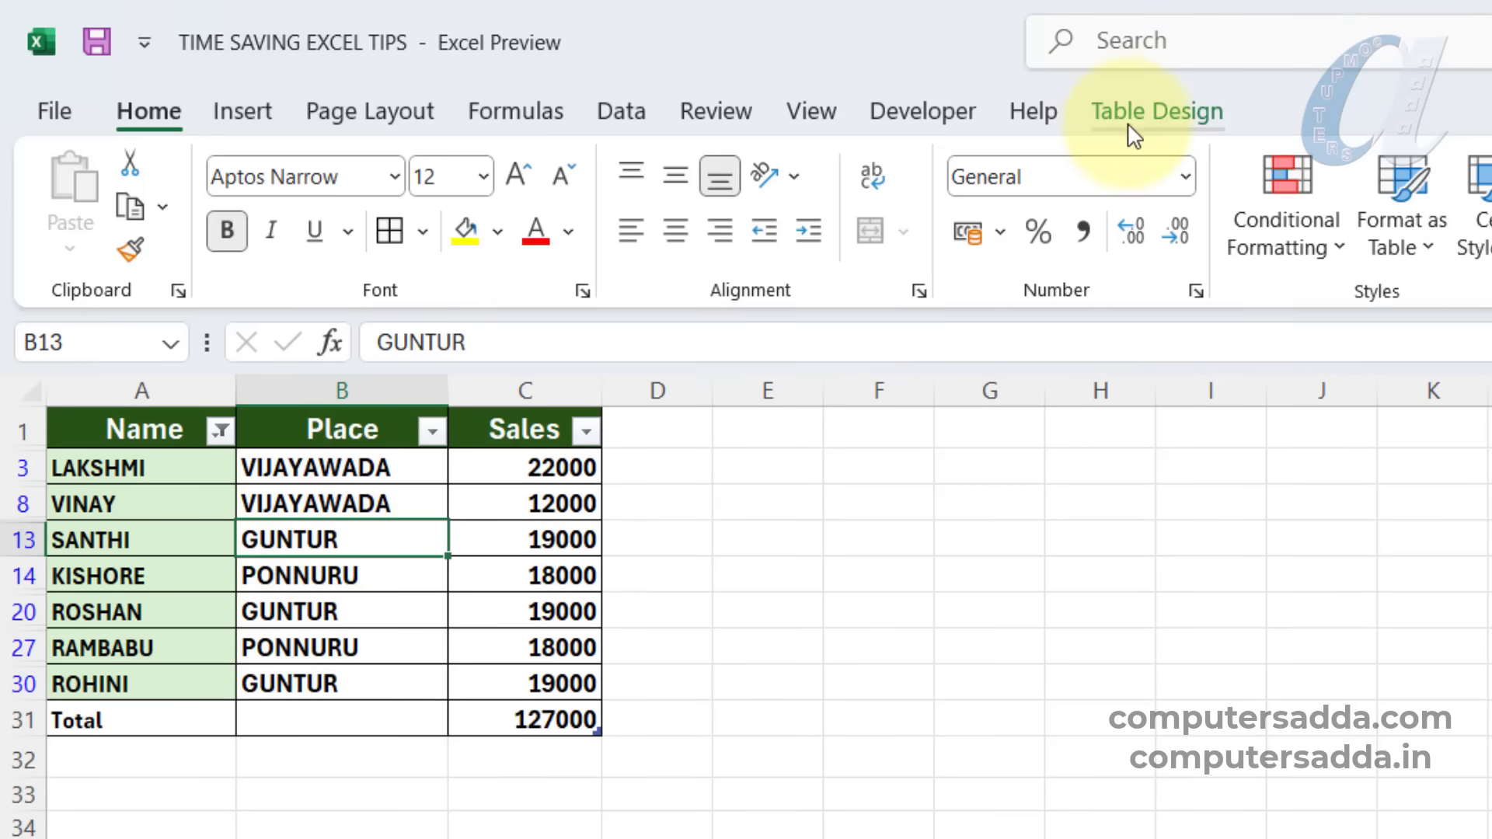
{"action": "left_click", "coordinate": [1135, 113]}
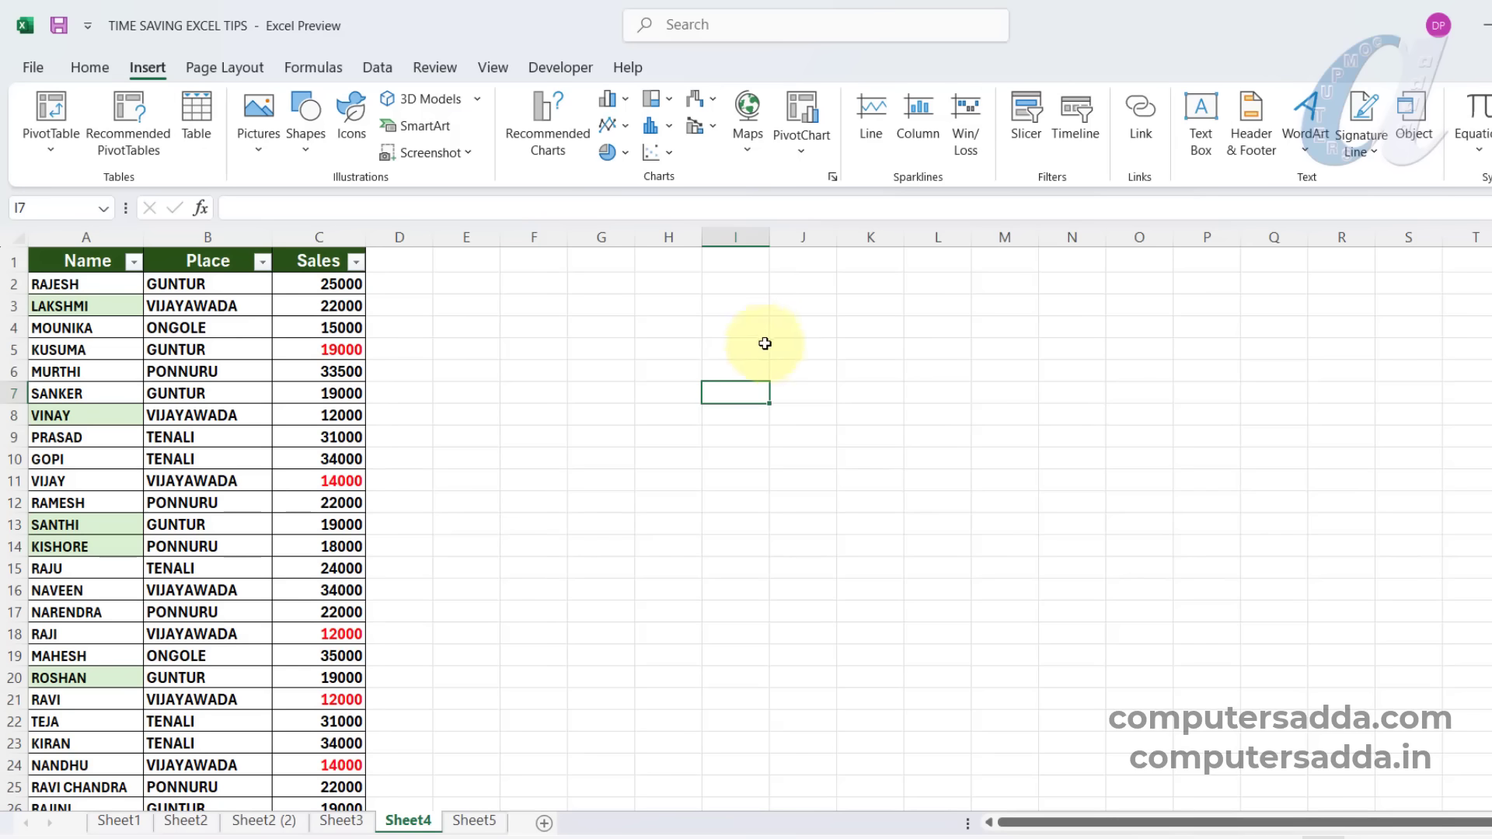
Copy the places in B4:B14 and paste only their values starting at cell I5 with Paste Special.
{"action": "left_click_drag", "start_coordinate": [232, 327], "coordinate": [234, 549]}
{"action": "key", "text": "ctrl+minus"}
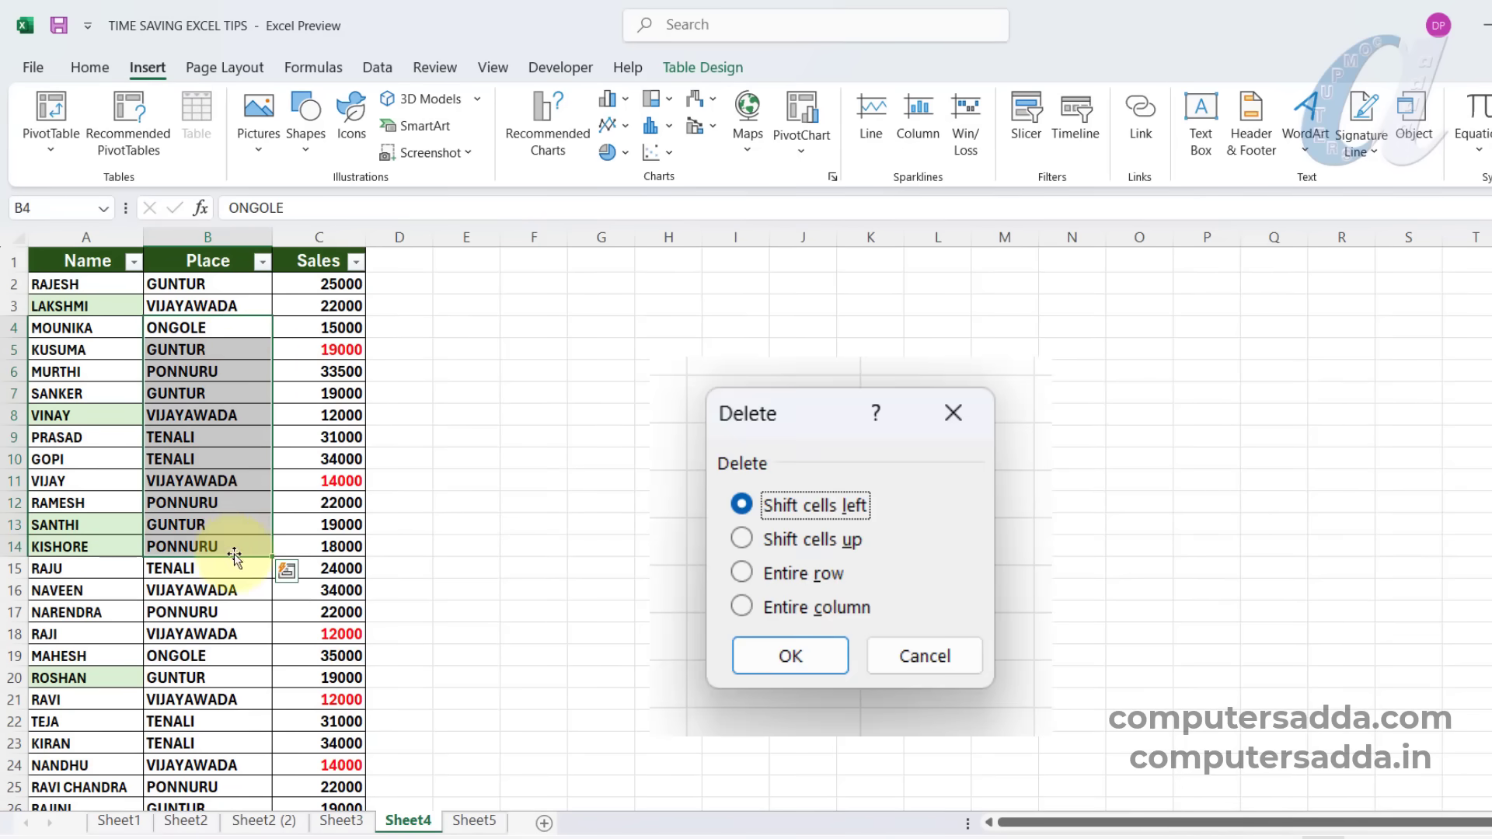
{"action": "key", "text": "ctrl+c"}
{"action": "key", "text": "ctrl+q"}
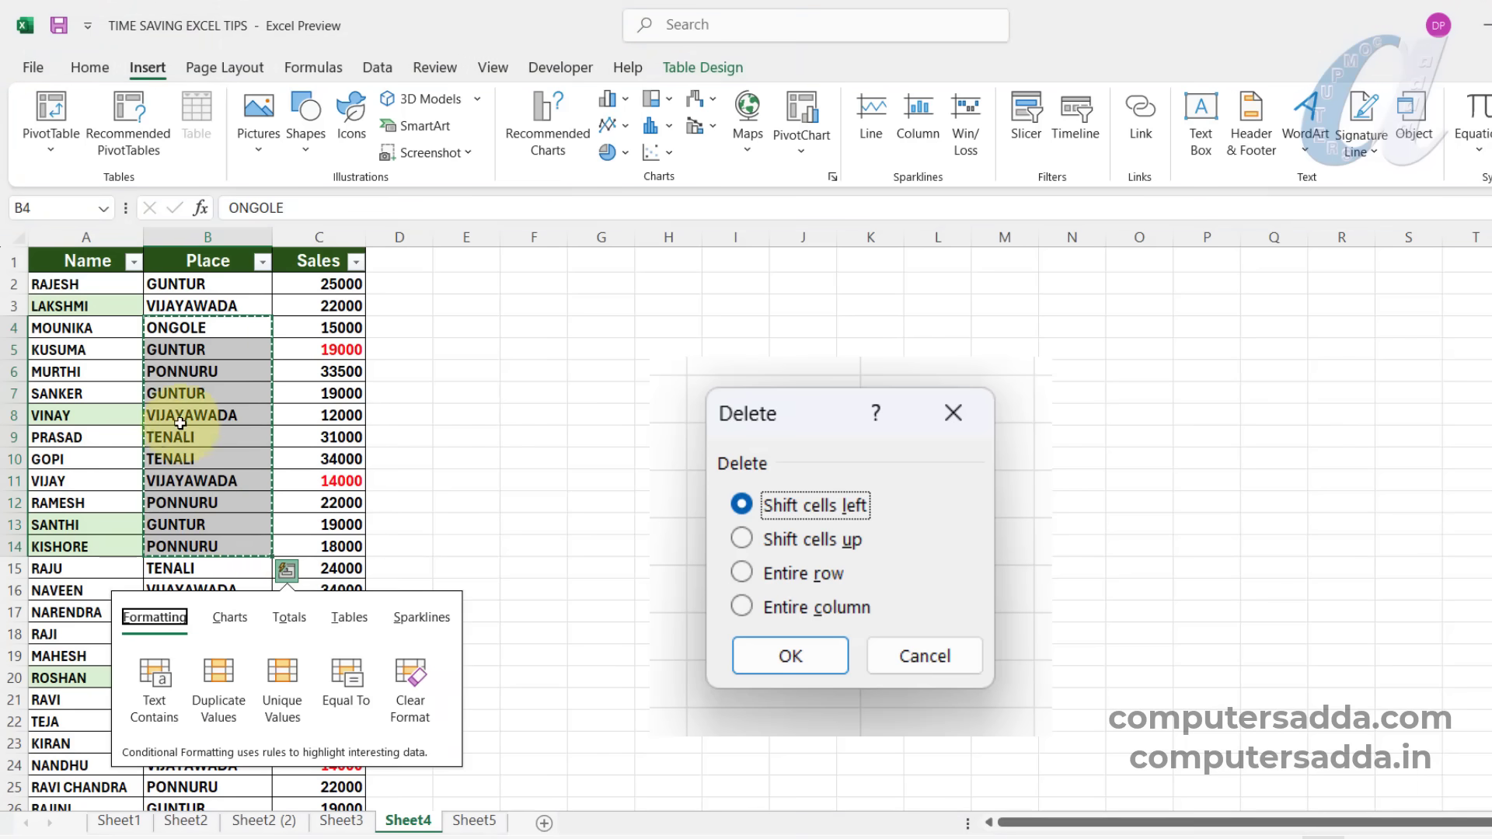
{"action": "key", "text": "Escape"}
{"action": "left_click", "coordinate": [733, 350]}
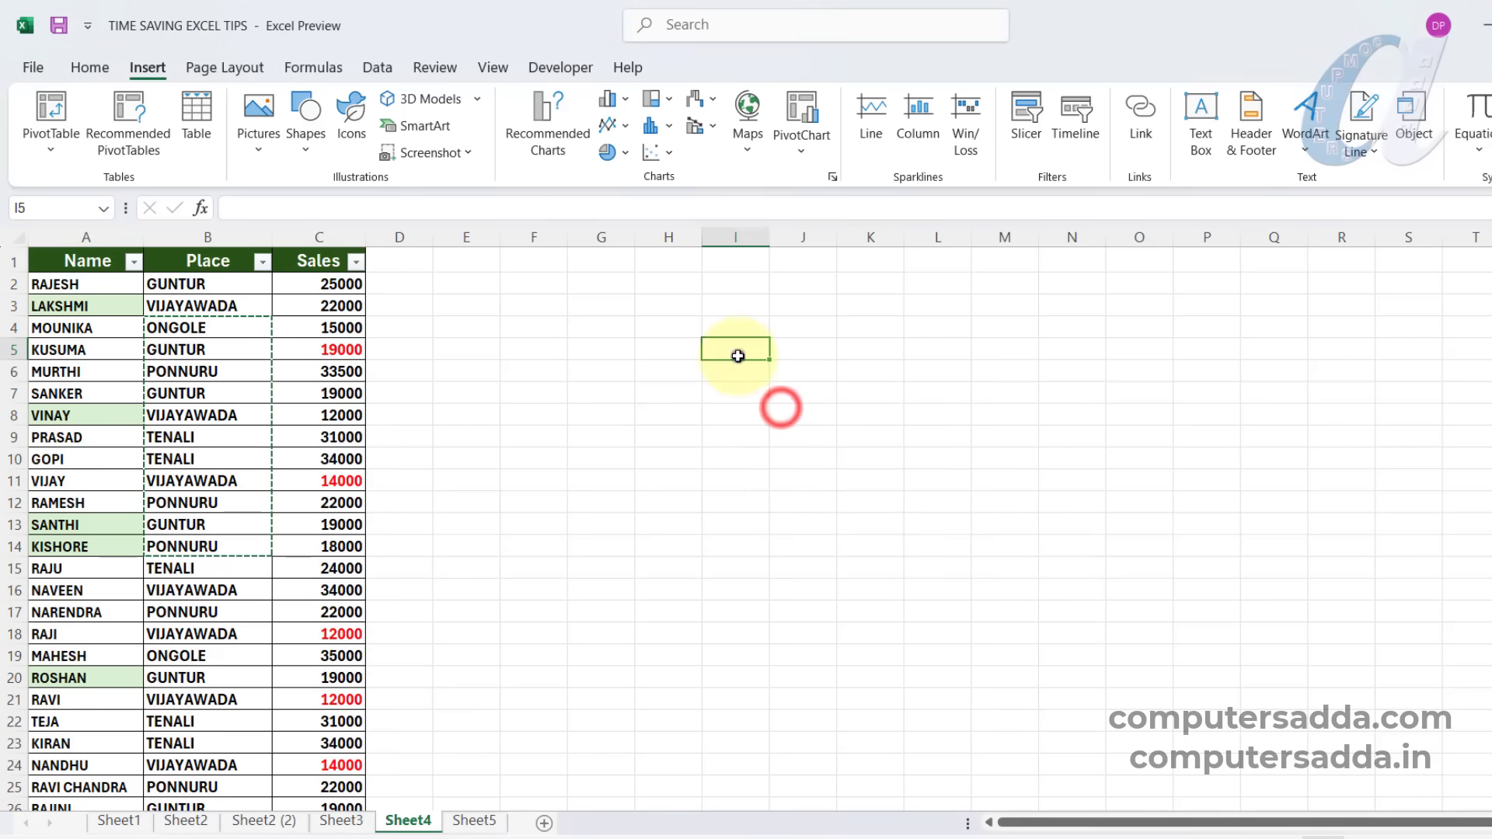
{"action": "right_click", "coordinate": [737, 355]}
{"action": "left_click", "coordinate": [818, 396]}
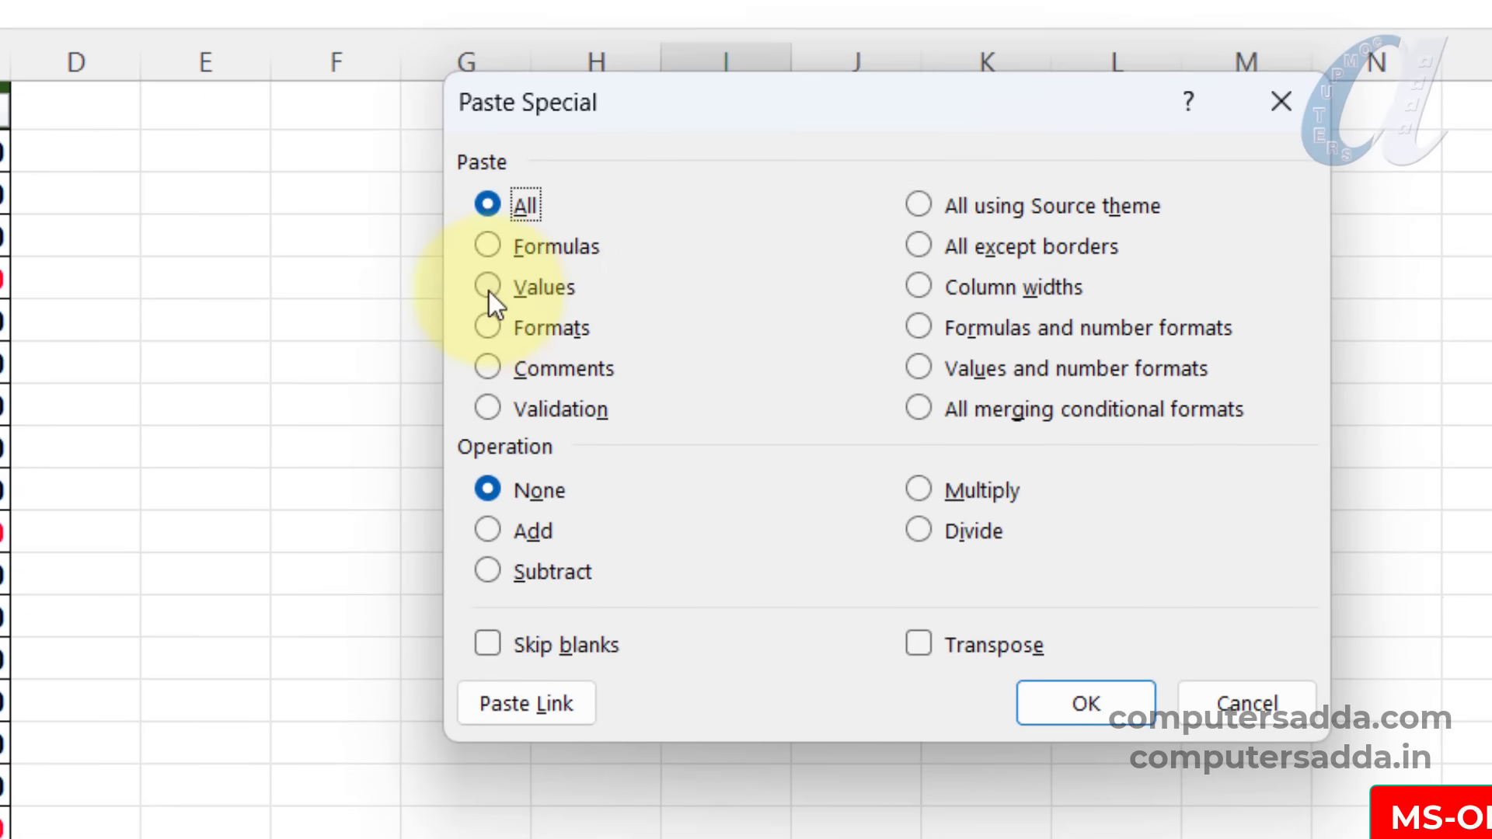
{"action": "left_click", "coordinate": [488, 287]}
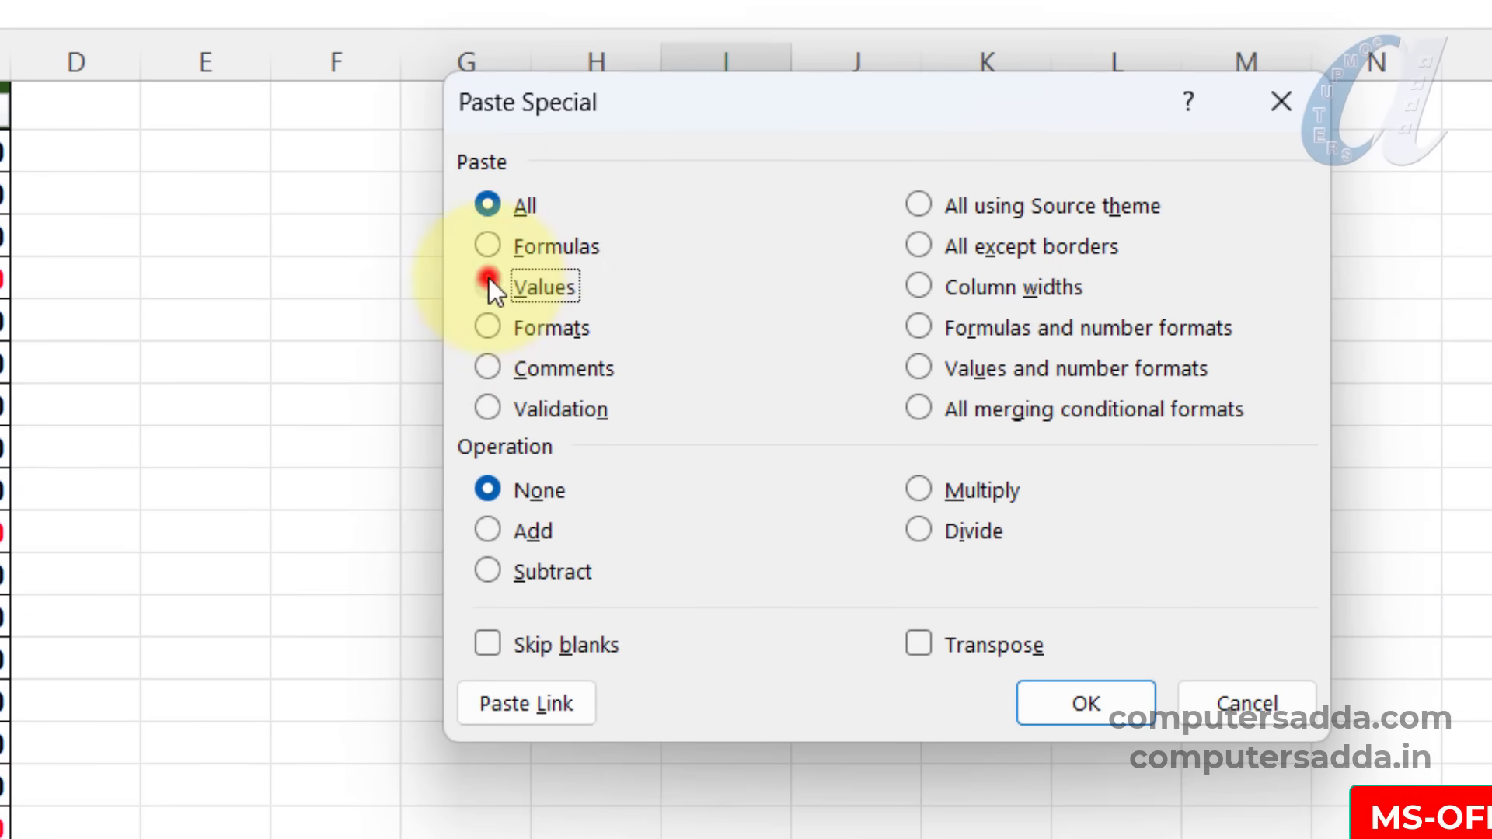
{"action": "left_click", "coordinate": [1144, 712]}
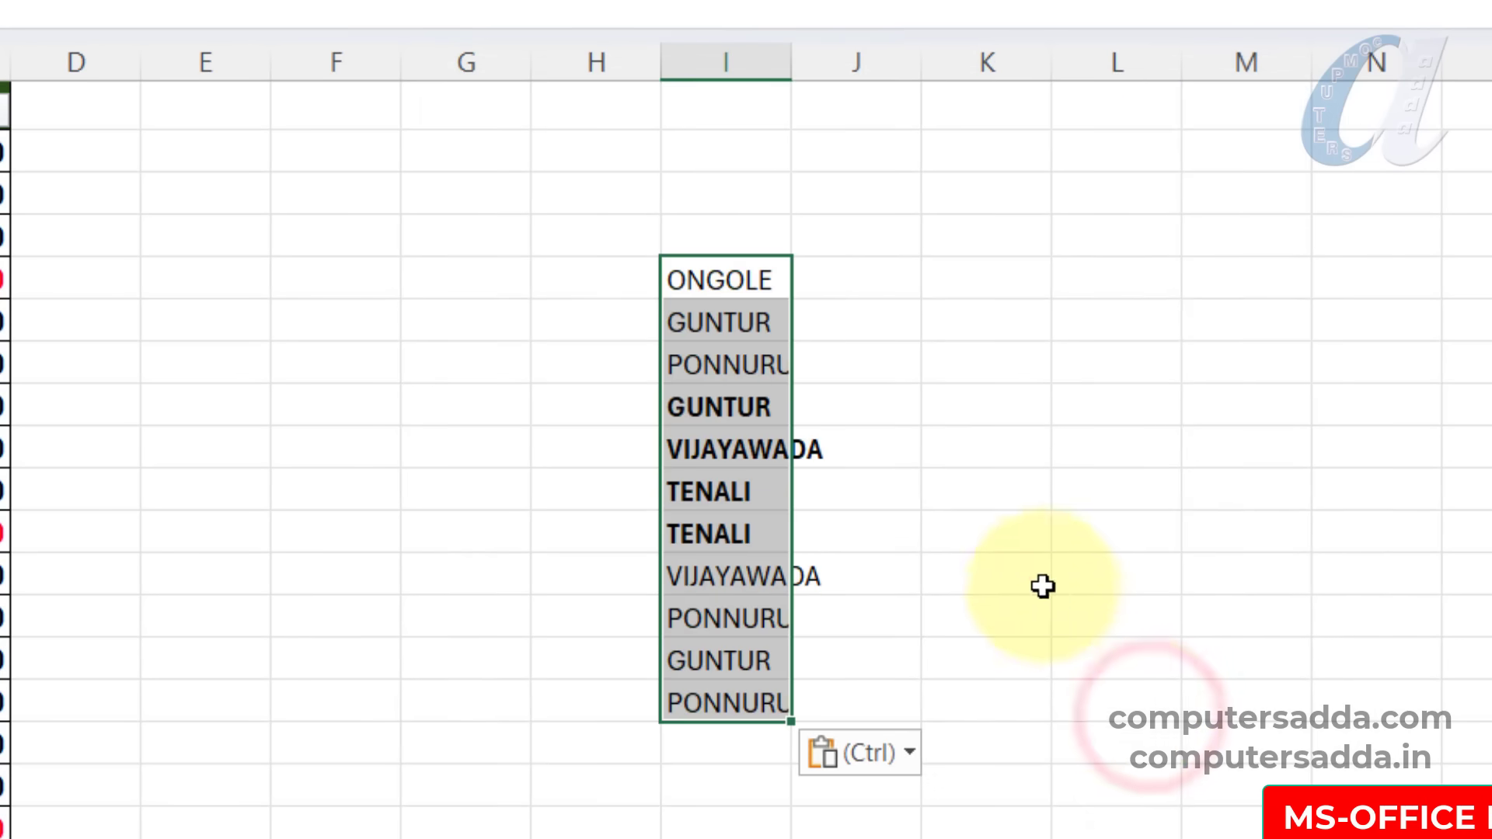
View the border formatting options for the pasted cells in column I.
{"action": "key", "text": "ctrl+1"}
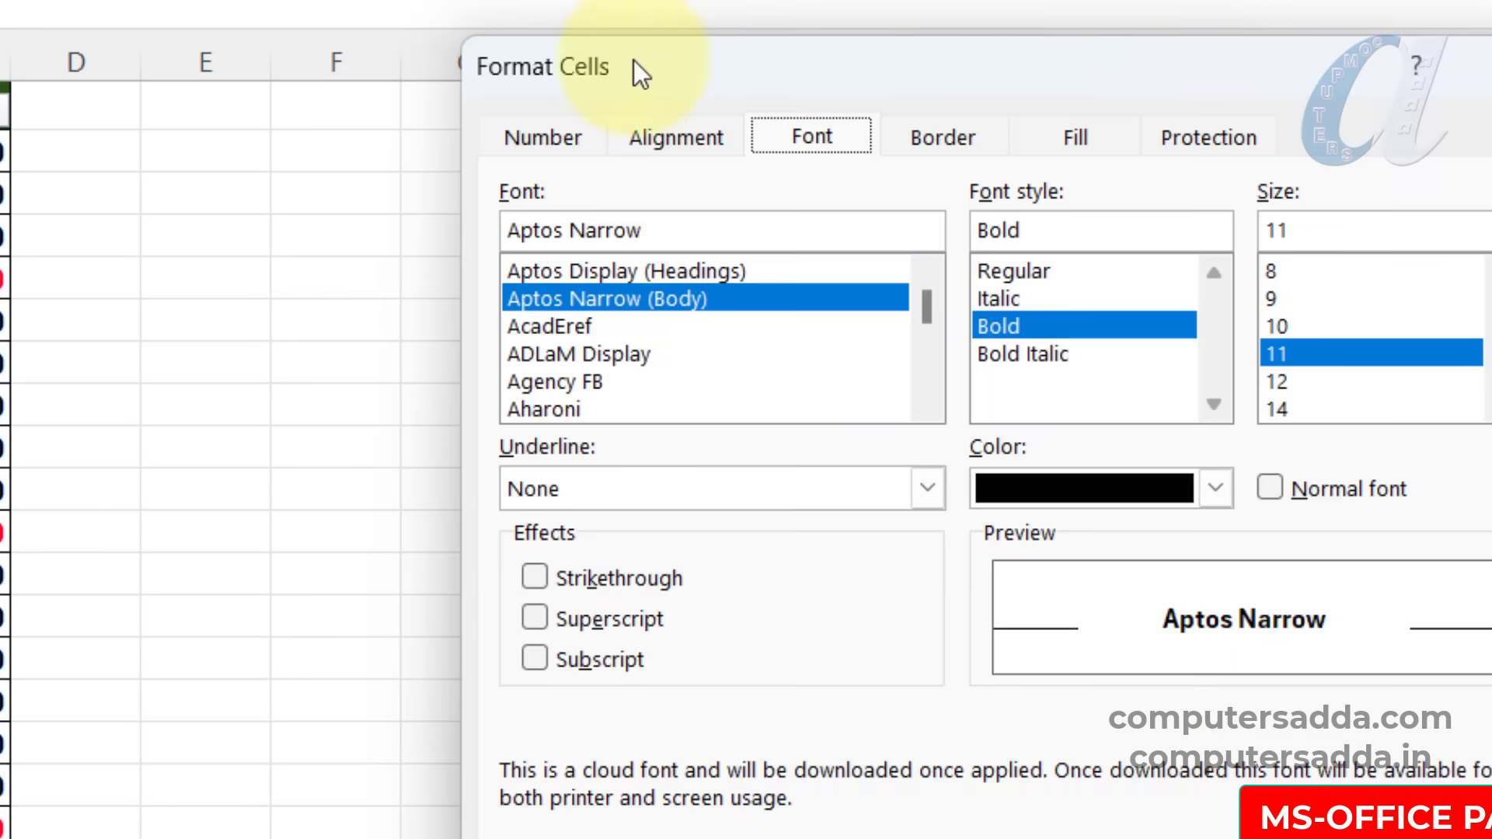
{"action": "left_click", "coordinate": [981, 140]}
{"action": "left_click", "coordinate": [1096, 264]}
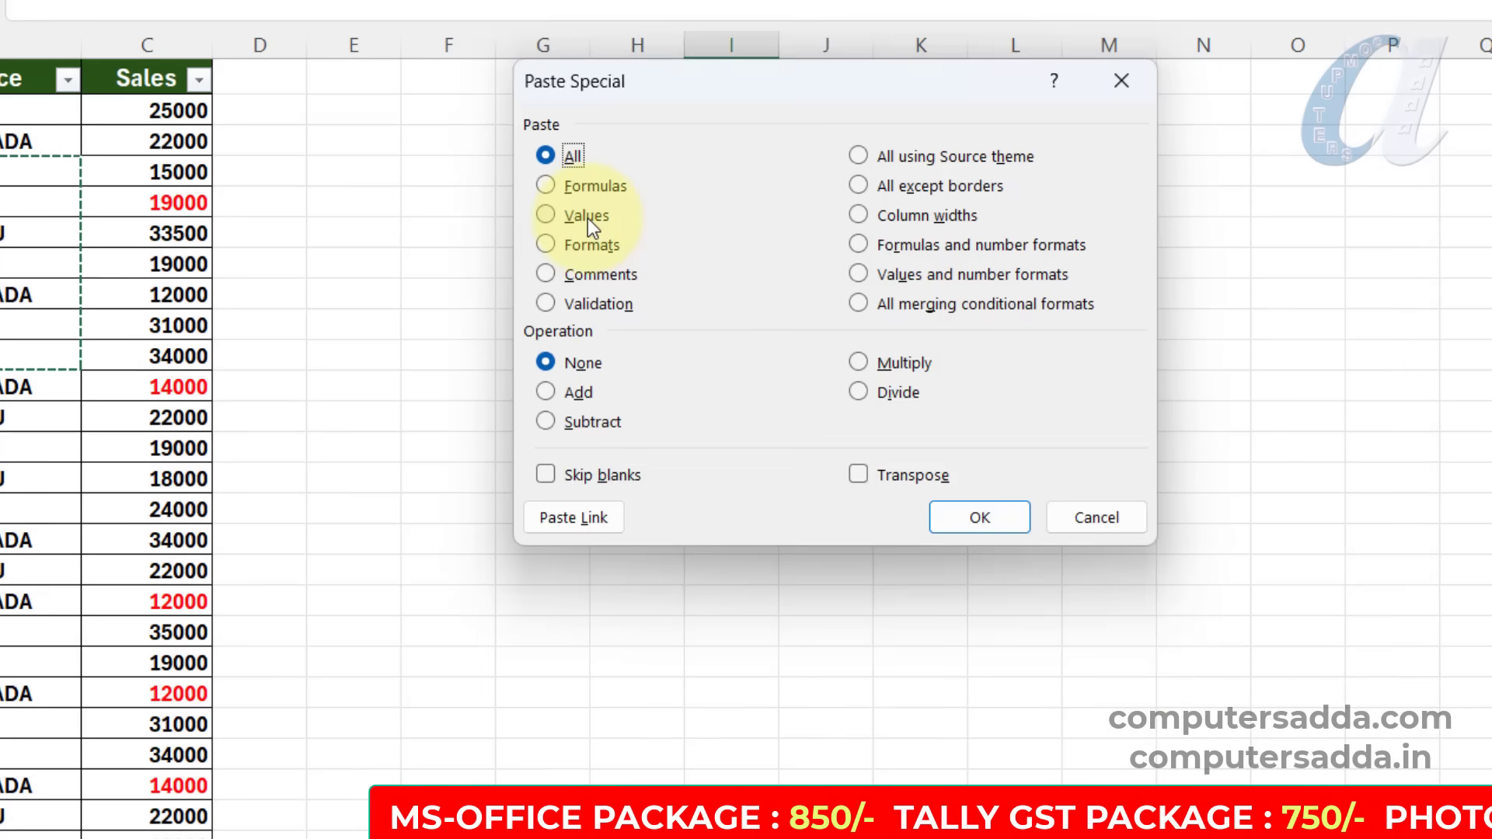
Paste only the values of the copied places at cell I5, and run Paste Special on those cells again.
{"action": "double_click", "coordinate": [587, 218]}
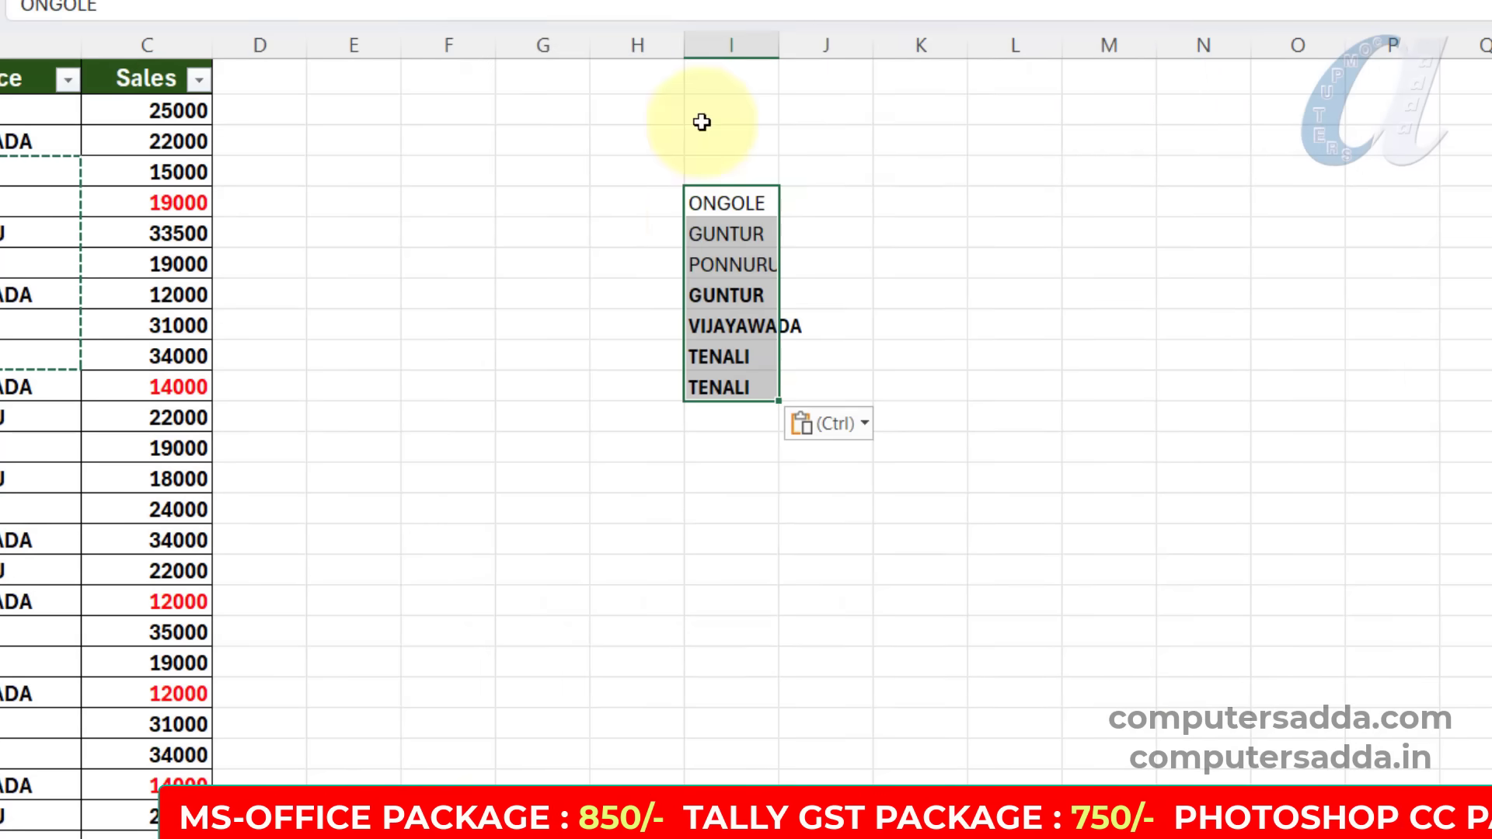
{"action": "key", "text": "ctrl+alt+v"}
{"action": "left_click", "coordinate": [929, 245]}
{"action": "left_click", "coordinate": [1341, 511]}
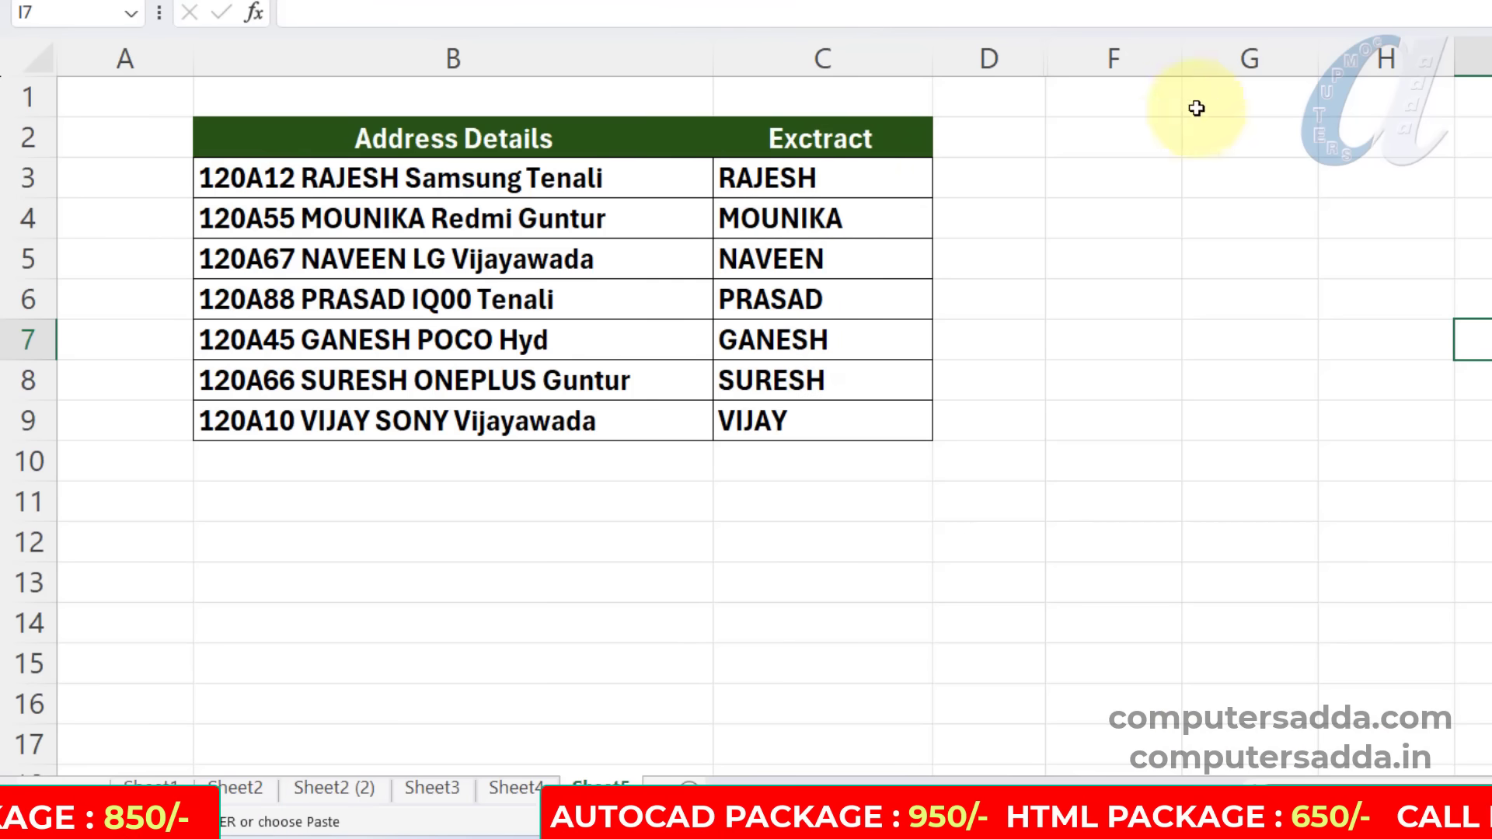
Unhide column E and set the Choose No value in E2 to 1.
{"action": "double_click", "coordinate": [1050, 60]}
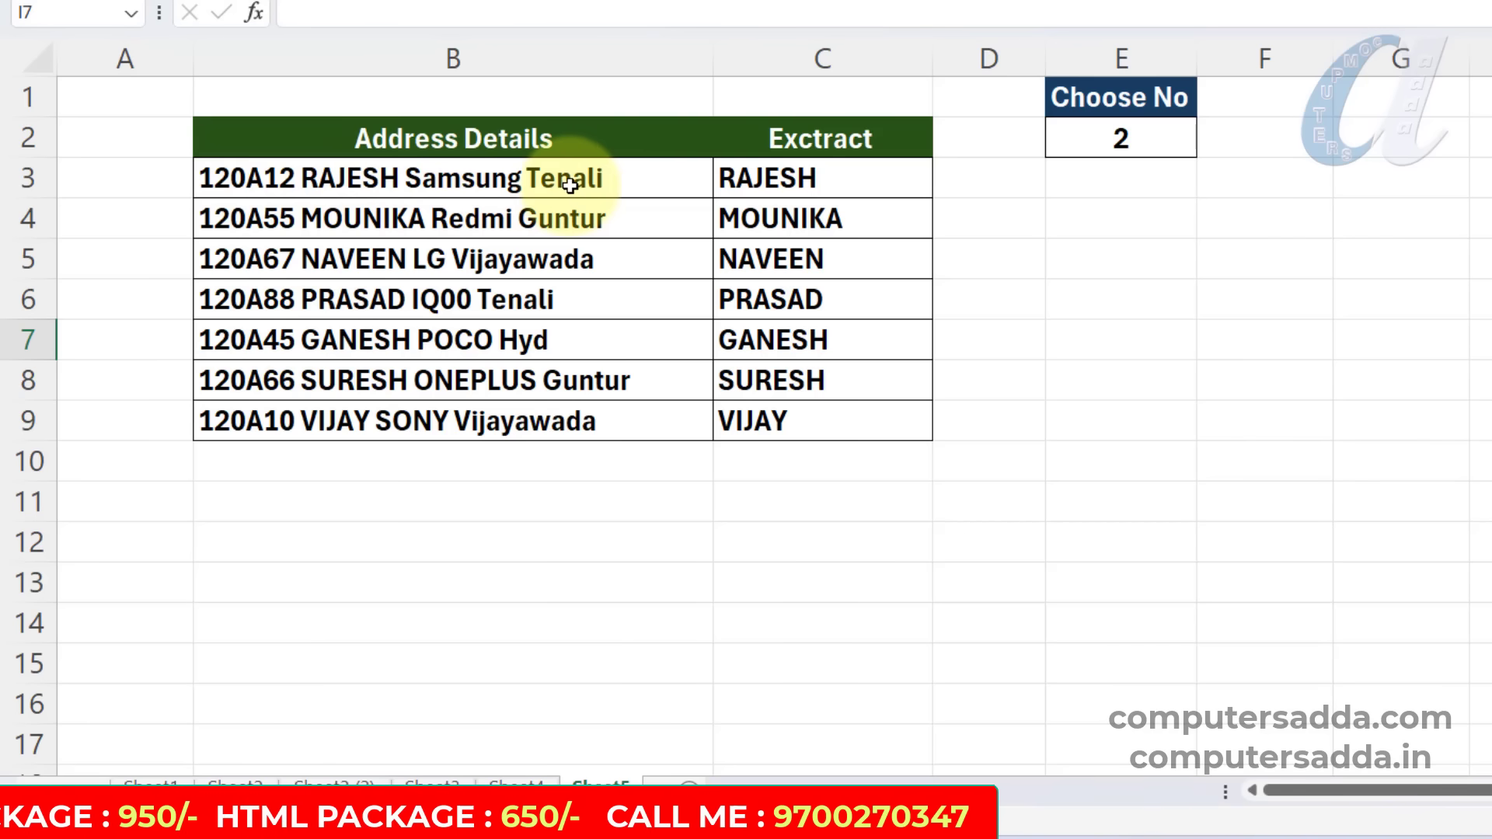
{"action": "left_click", "coordinate": [1089, 140]}
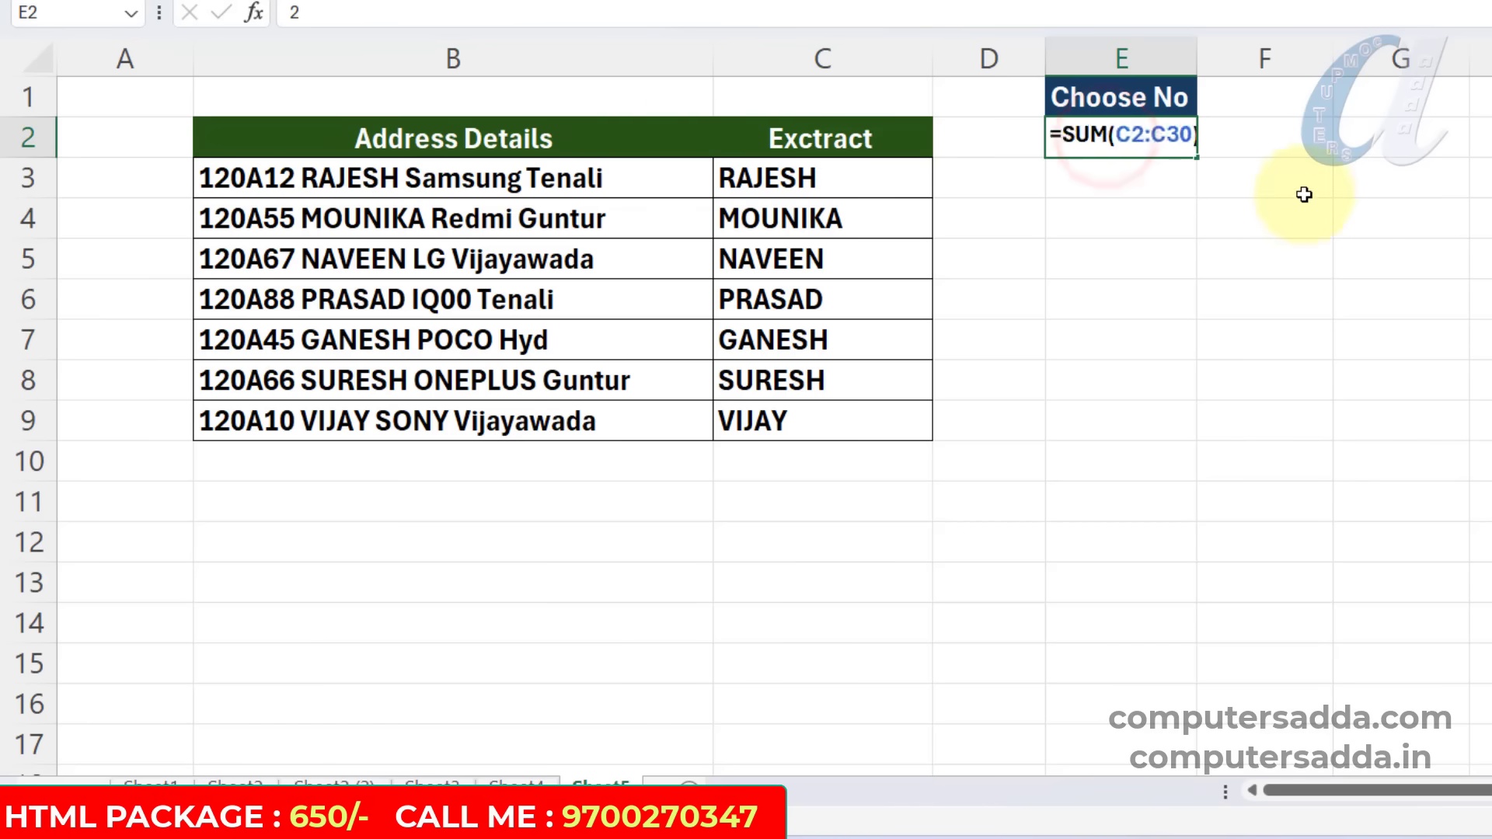
{"action": "type", "text": "1"}
{"action": "left_click", "coordinate": [1292, 225]}
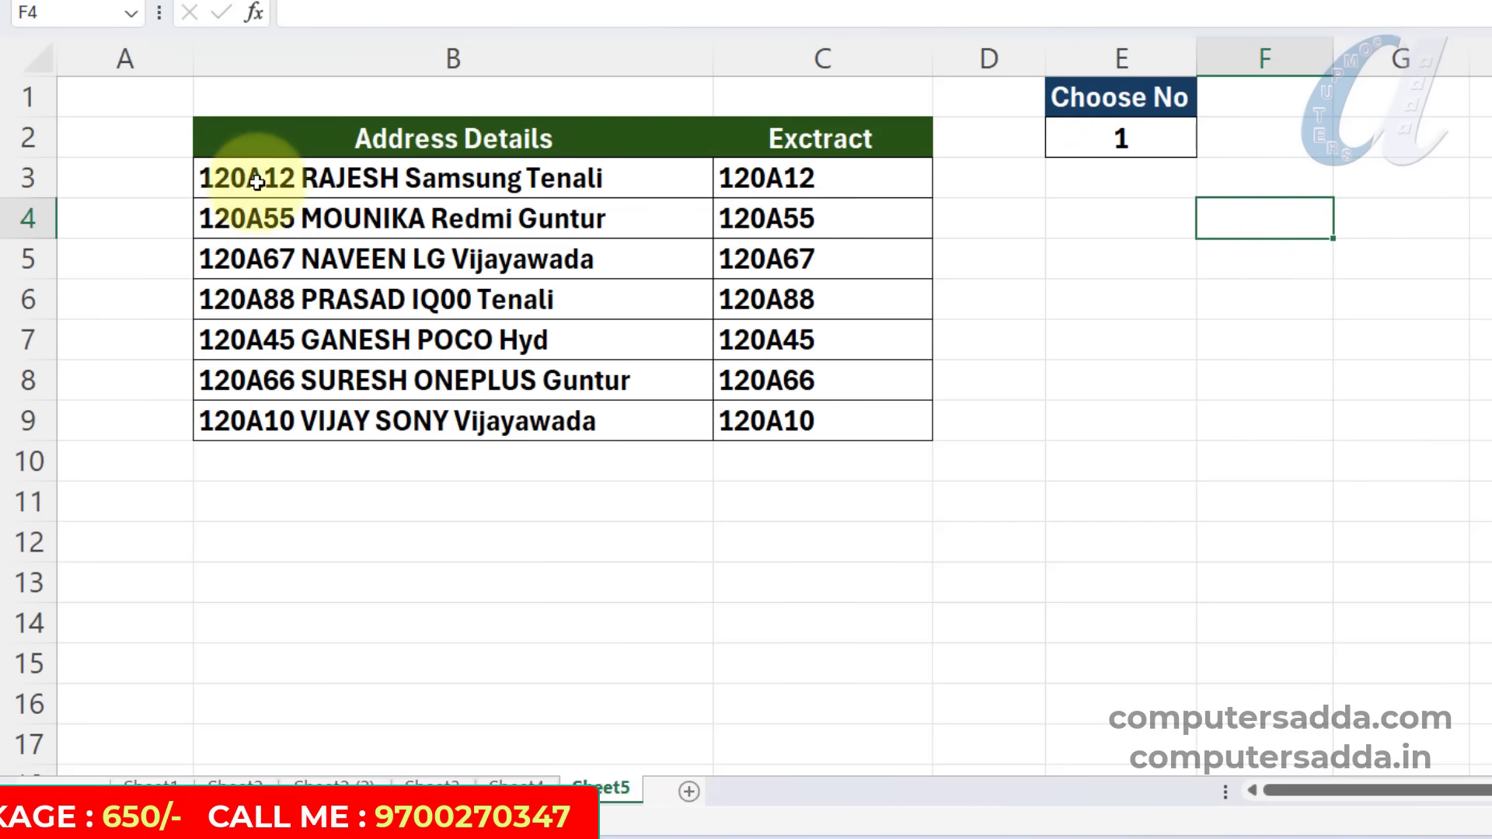
Change the Choose No value in E2 first to 3 and finally to 4.
{"action": "left_click", "coordinate": [1118, 154]}
{"action": "type", "text": "3"}
{"action": "left_click", "coordinate": [1287, 276]}
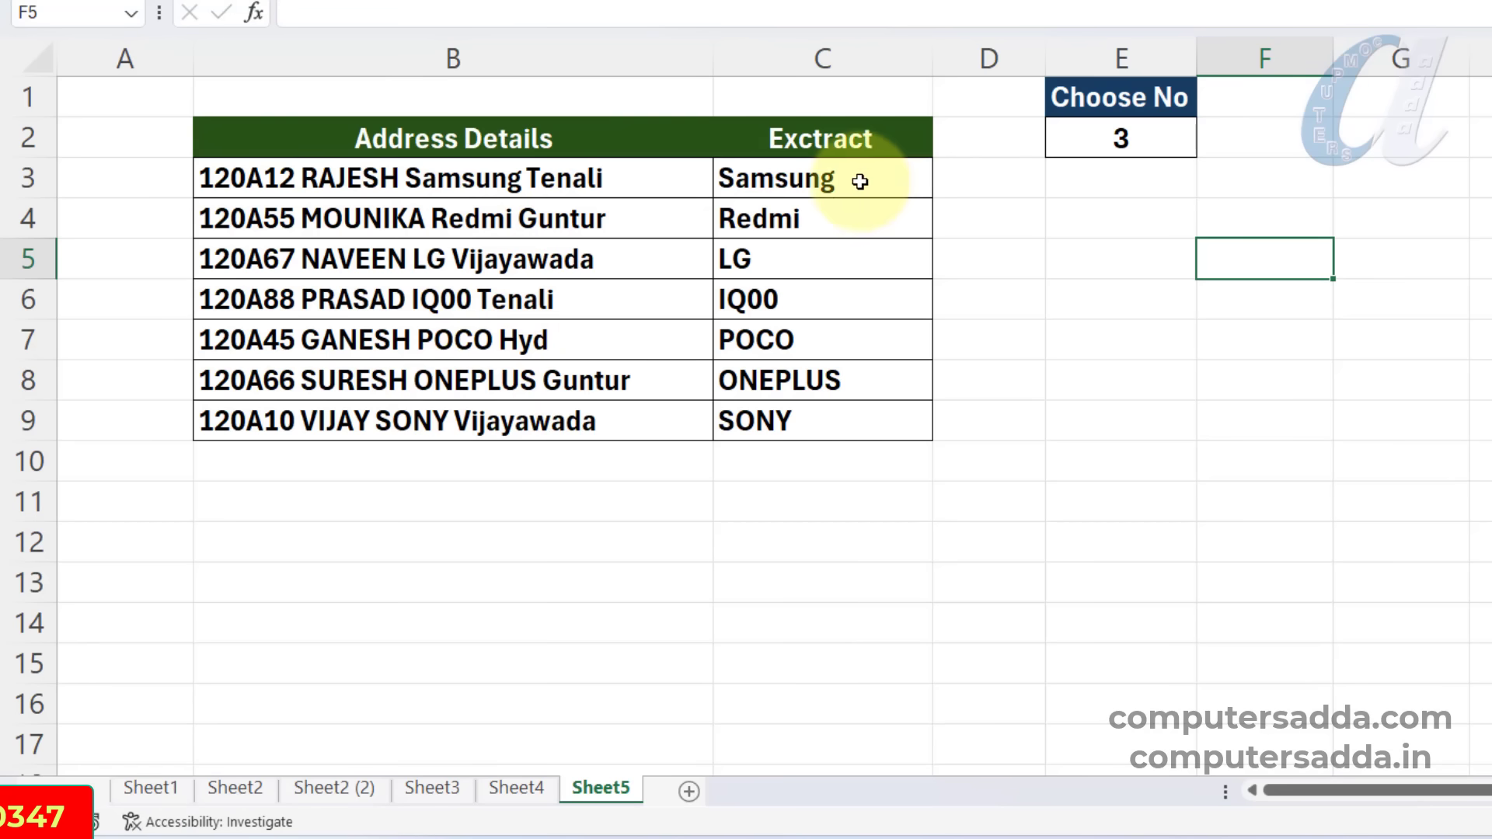
{"action": "left_click", "coordinate": [1095, 145]}
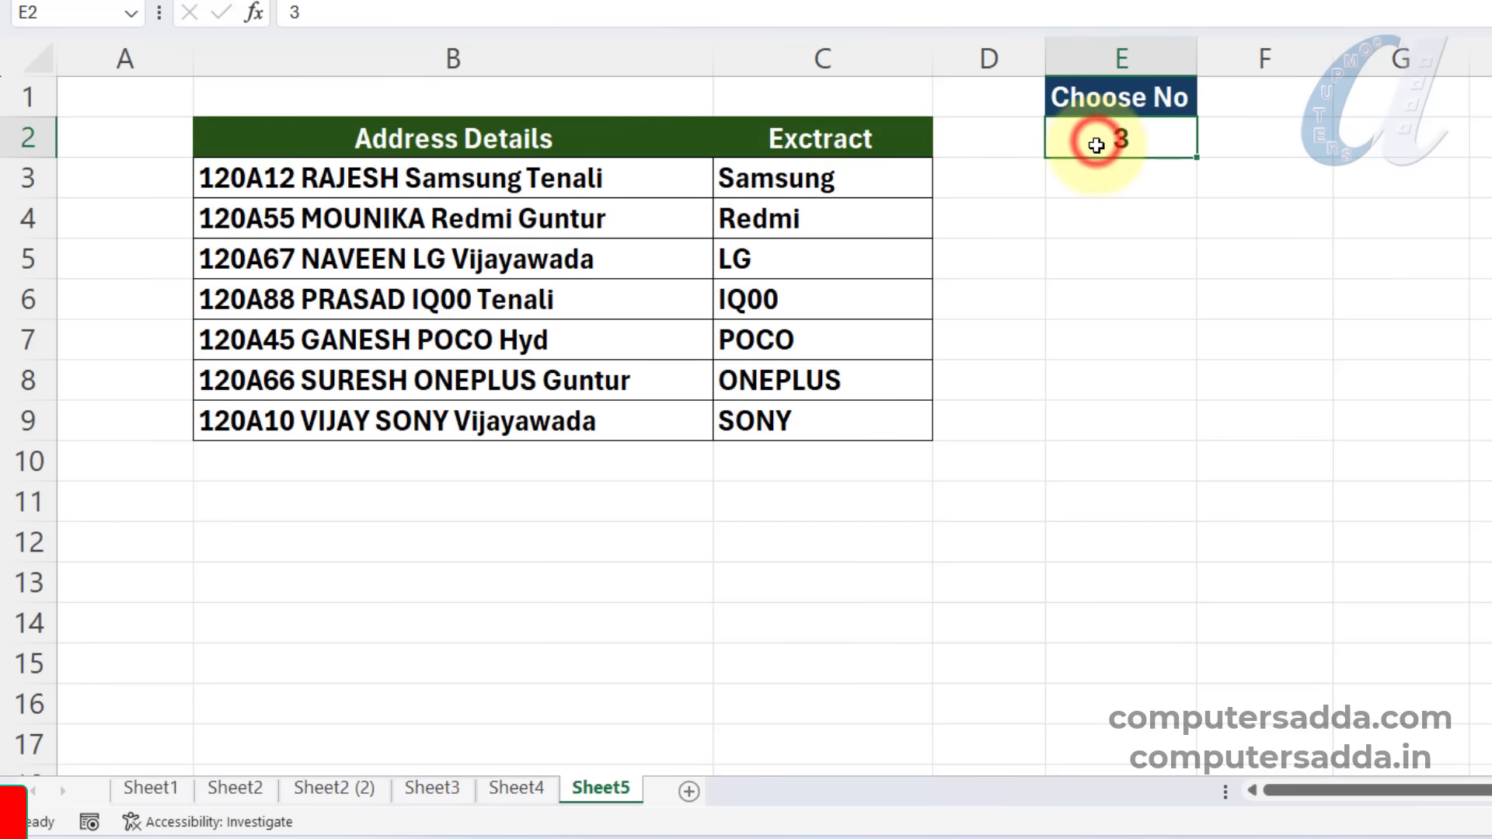
{"action": "type", "text": "4"}
{"action": "left_click", "coordinate": [1133, 247]}
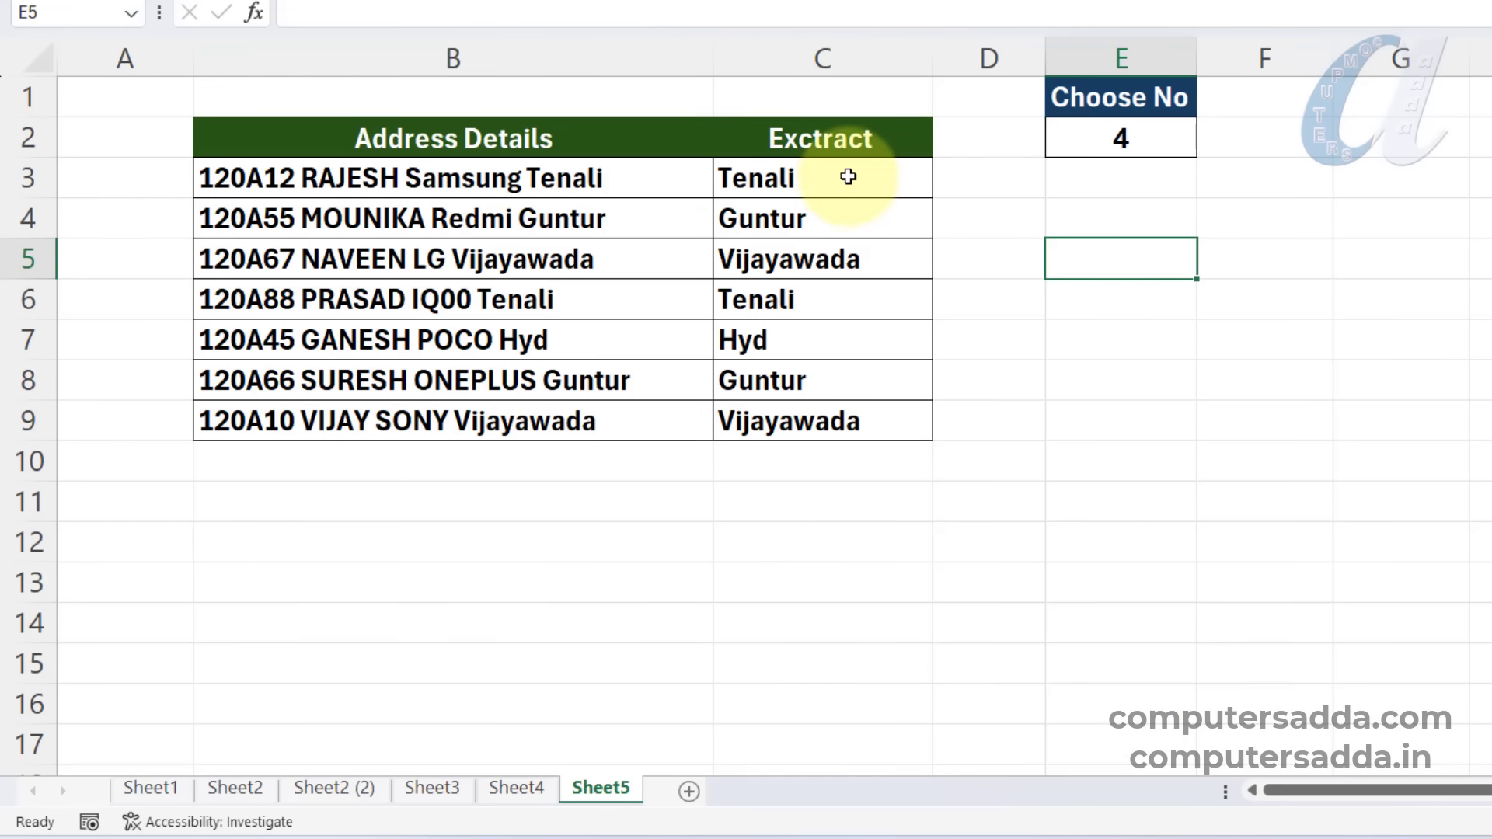
Clear the Exctract cells C3:C9 and begin an INDEX formula in C3.
{"action": "left_click_drag", "start_coordinate": [870, 178], "coordinate": [851, 419]}
{"action": "key", "text": "Delete"}
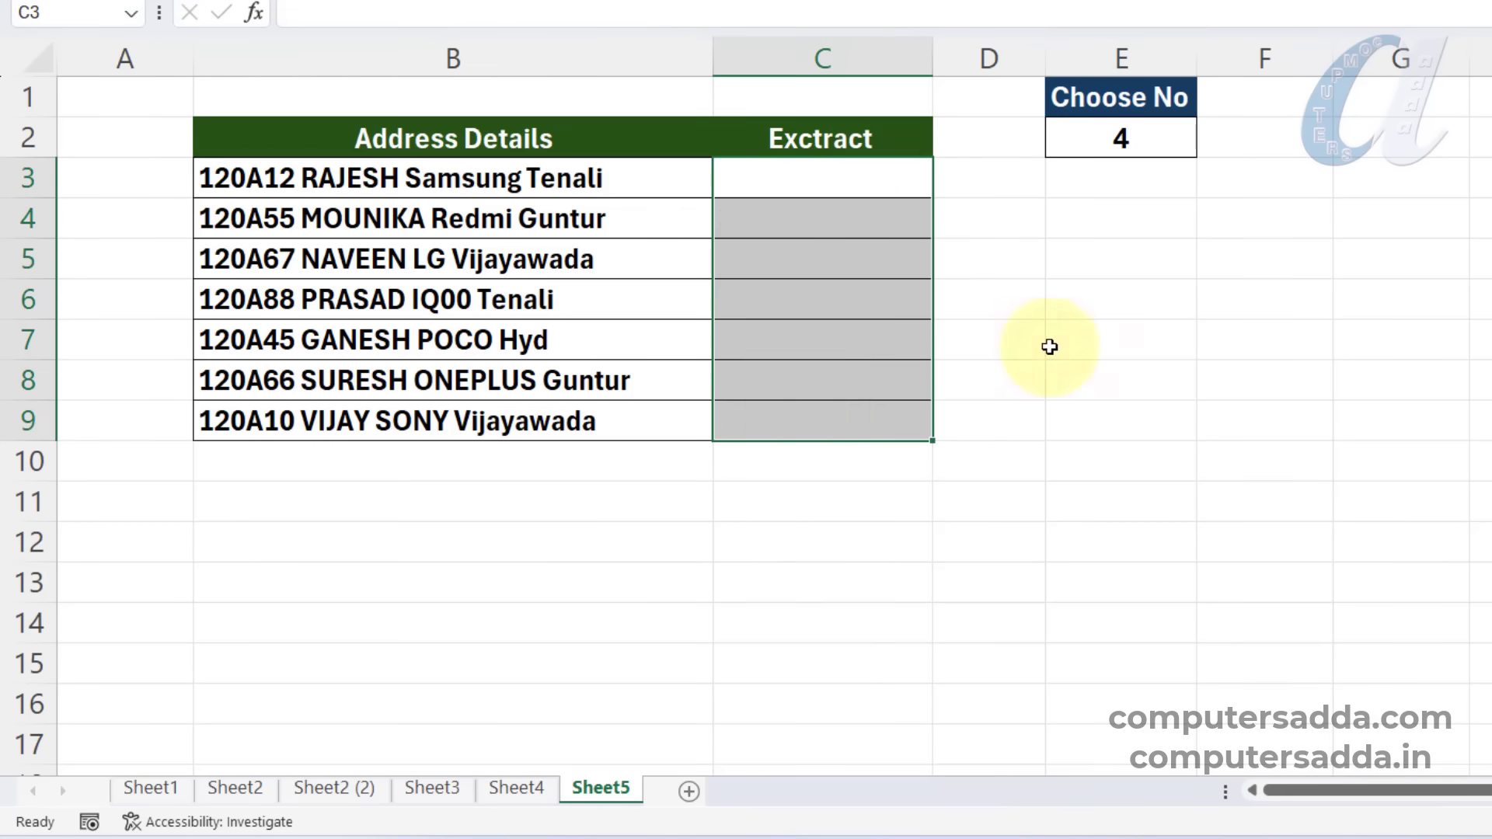
{"action": "left_click", "coordinate": [855, 178]}
{"action": "type", "text": "=IND"}
{"action": "key", "text": "Tab"}
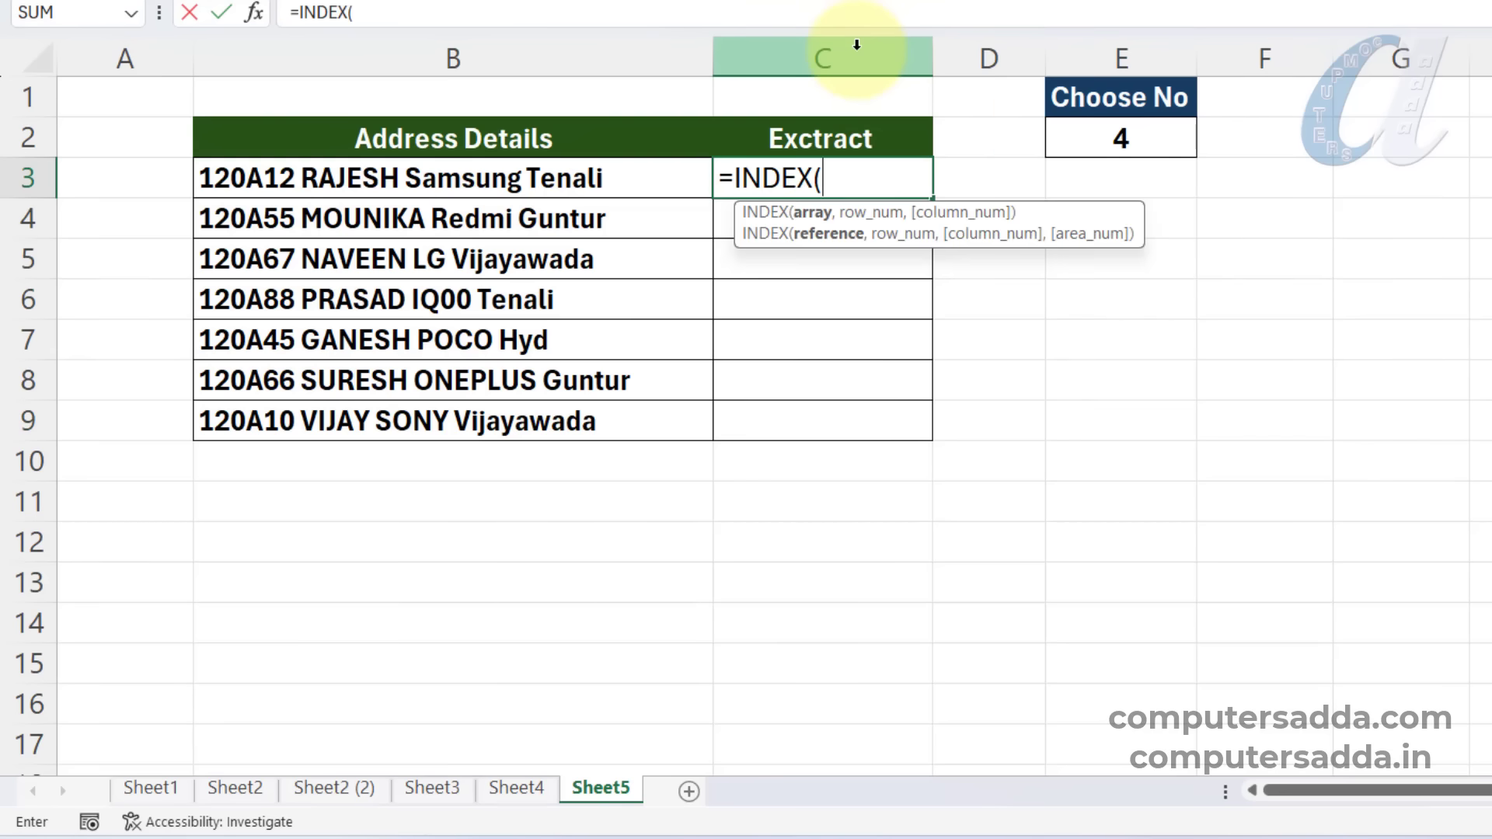
Complete the formula in C3 as =INDEX(TEXTSPLIT(B3," "),$E$2), splitting the address at spaces and taking the word number from E2.
{"action": "type", "text": "TEXT"}
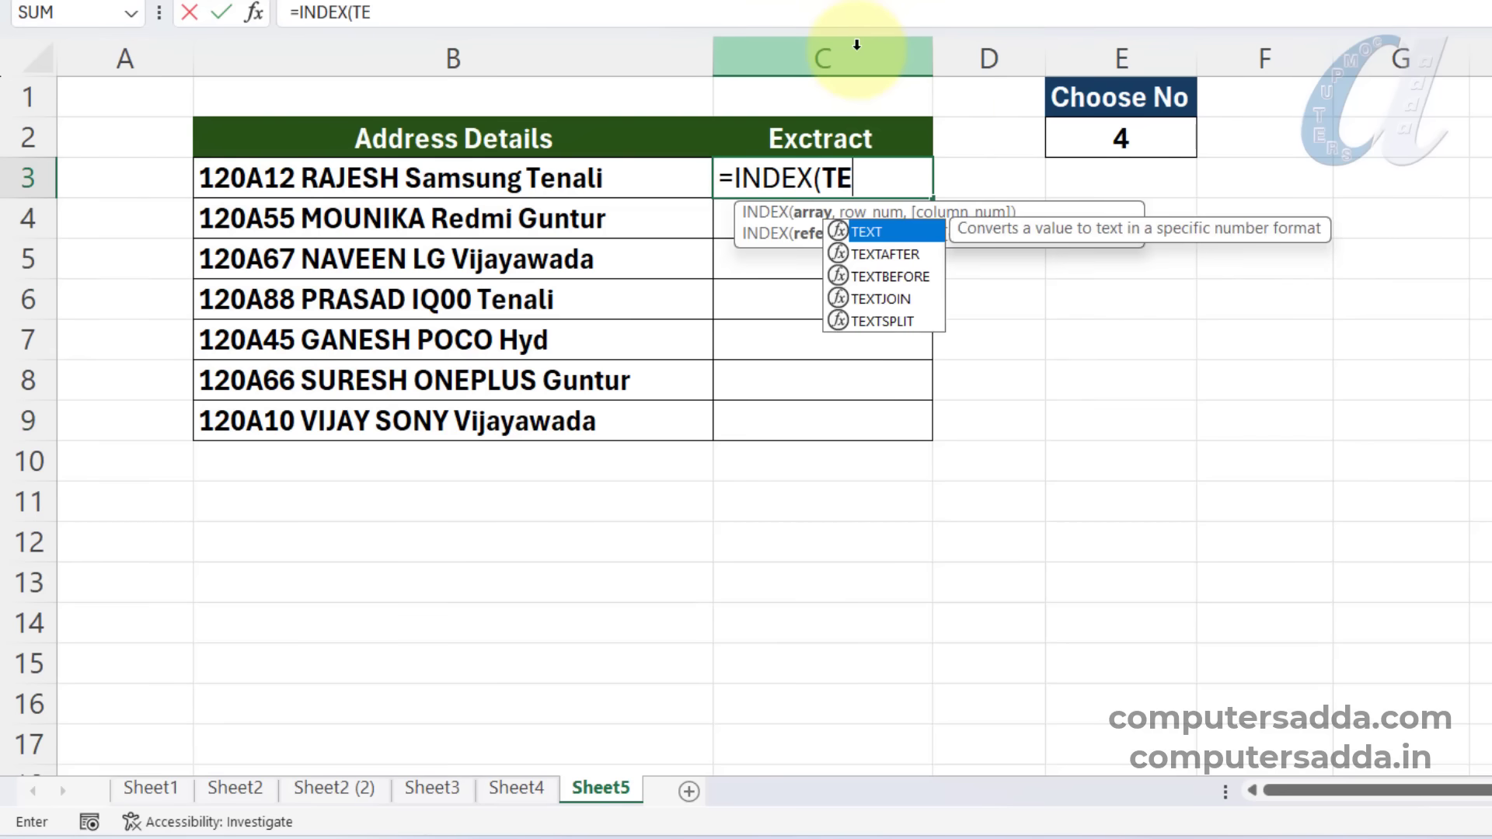
{"action": "key", "text": "Down"}
{"action": "key", "text": "Down"}
{"action": "key", "text": "Down"}
{"action": "key", "text": "Down"}
{"action": "key", "text": "Tab"}
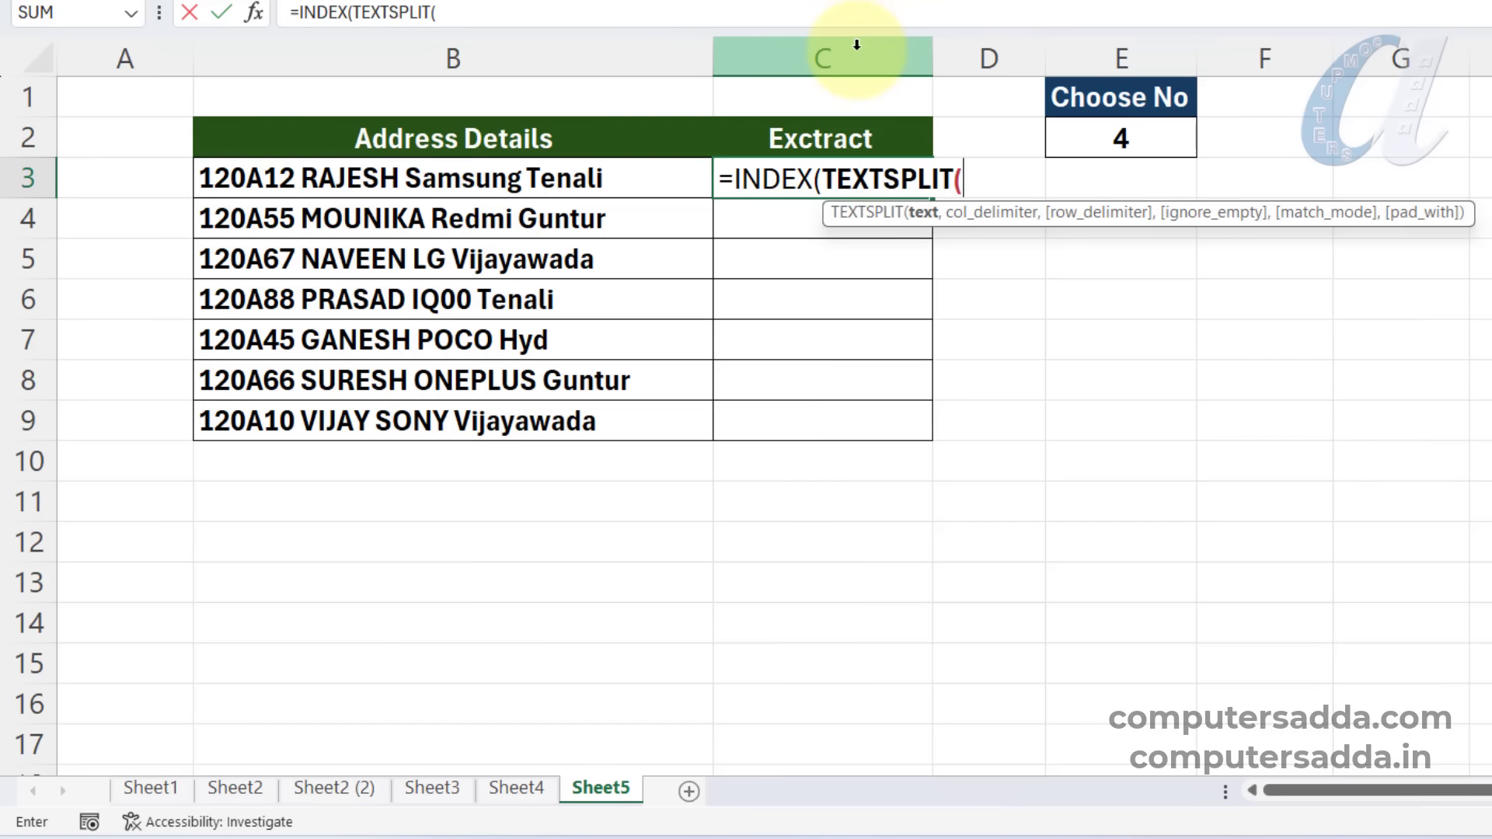
{"action": "left_click", "coordinate": [534, 177]}
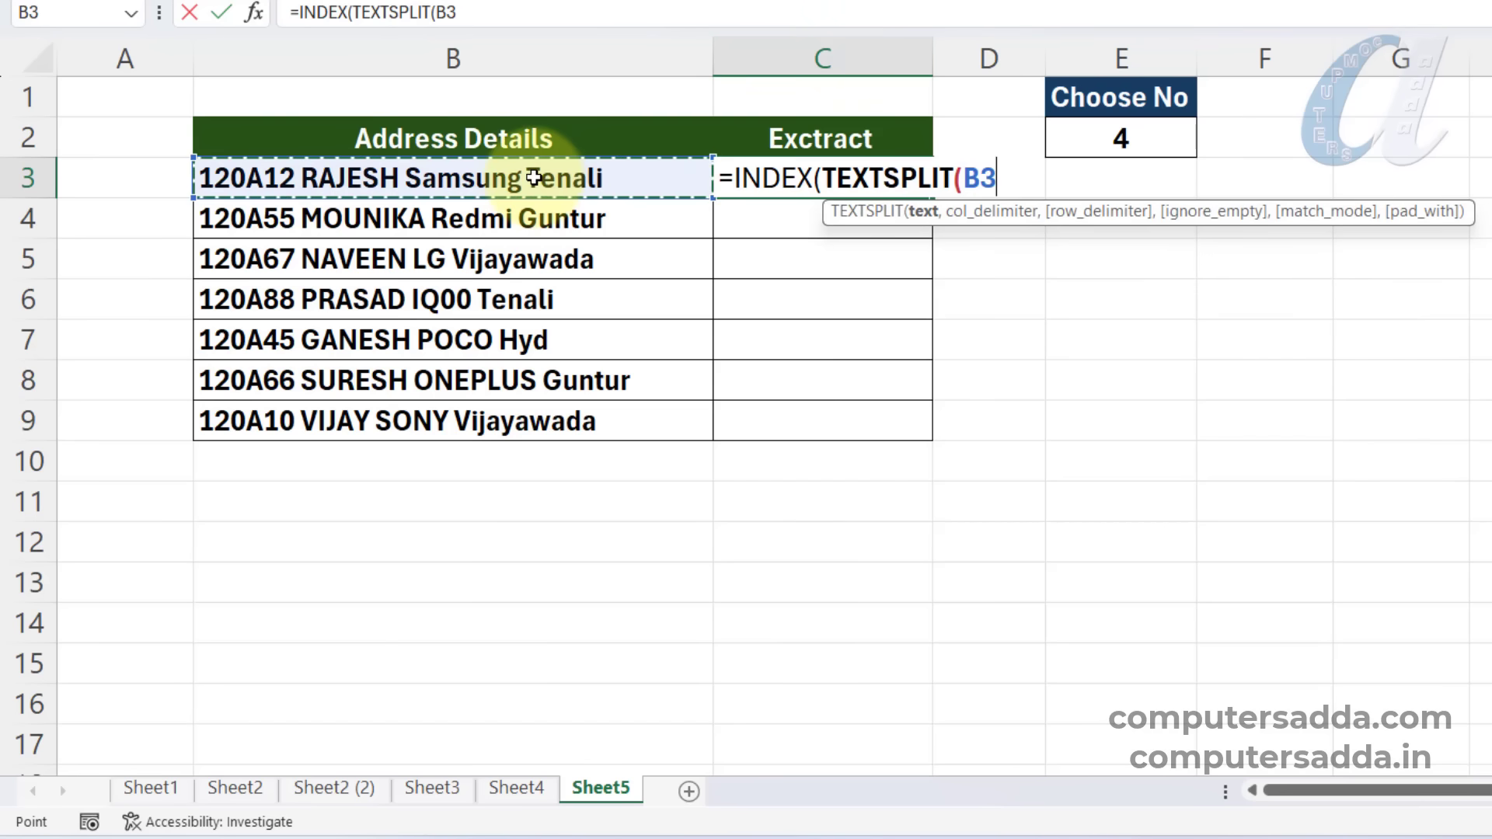
{"action": "type", "text": ","}
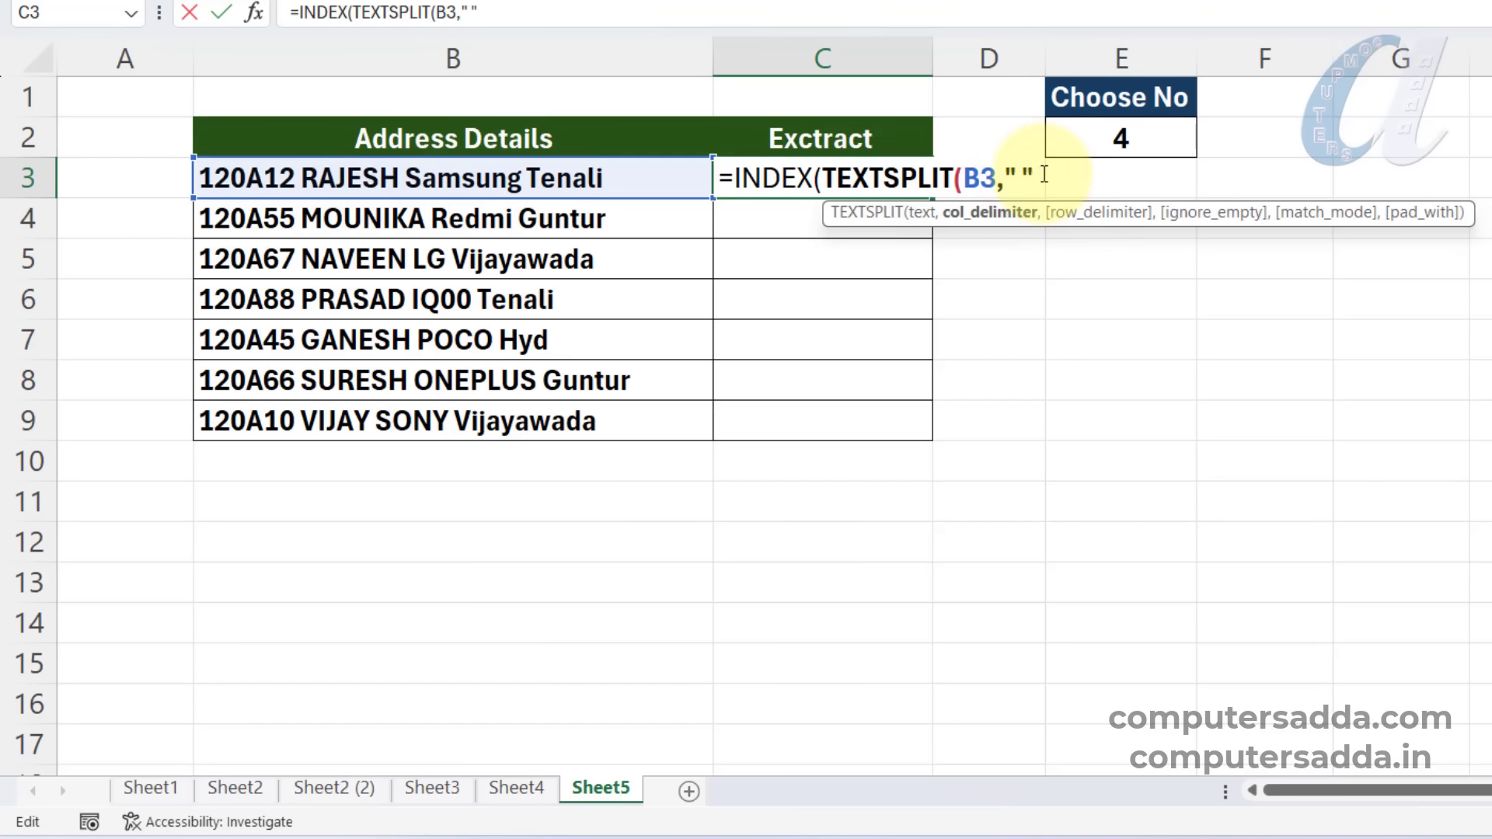
{"action": "type", "text": "),"}
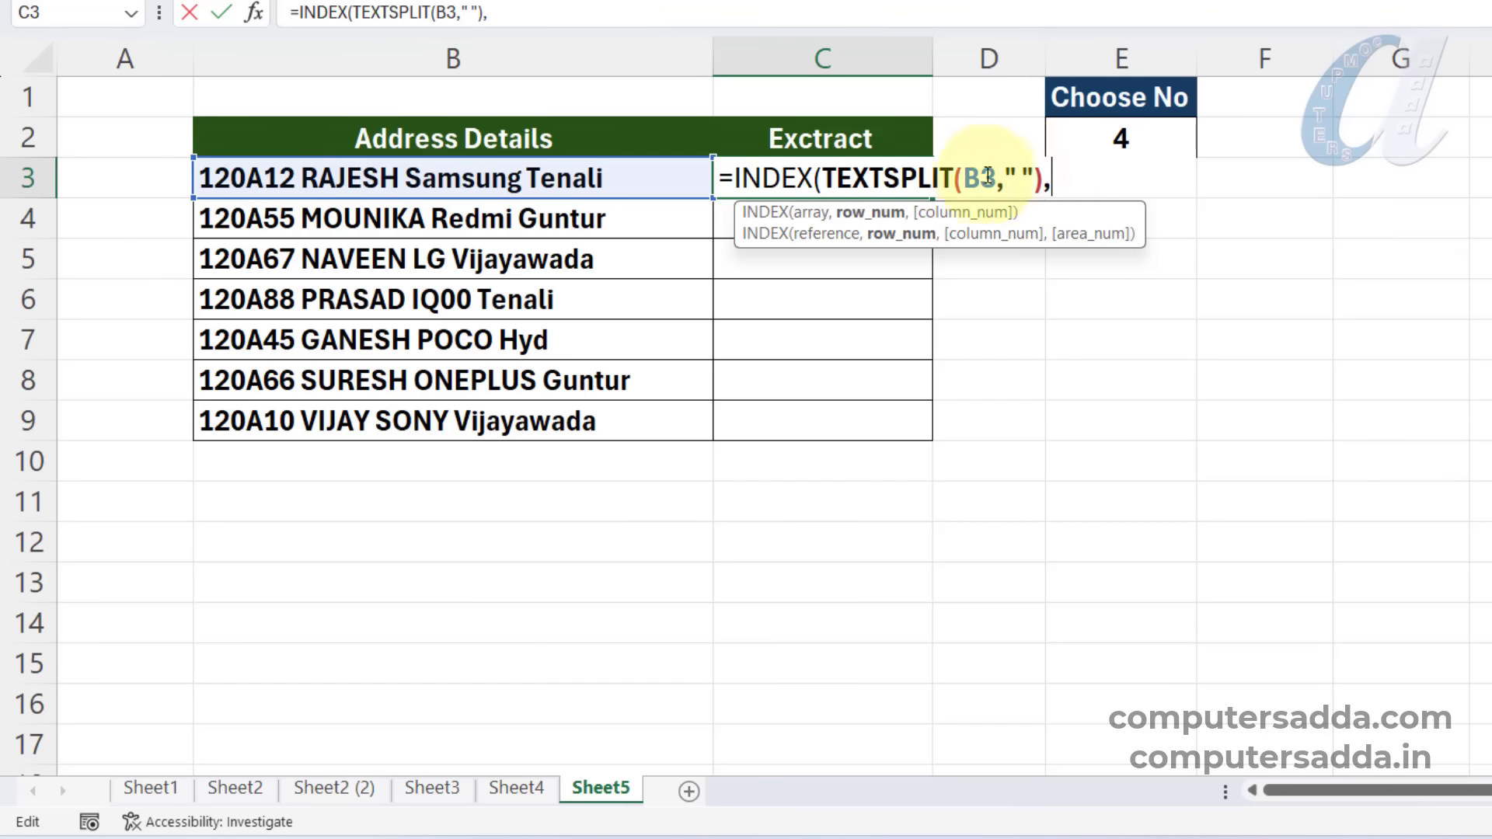
{"action": "left_click", "coordinate": [1116, 138]}
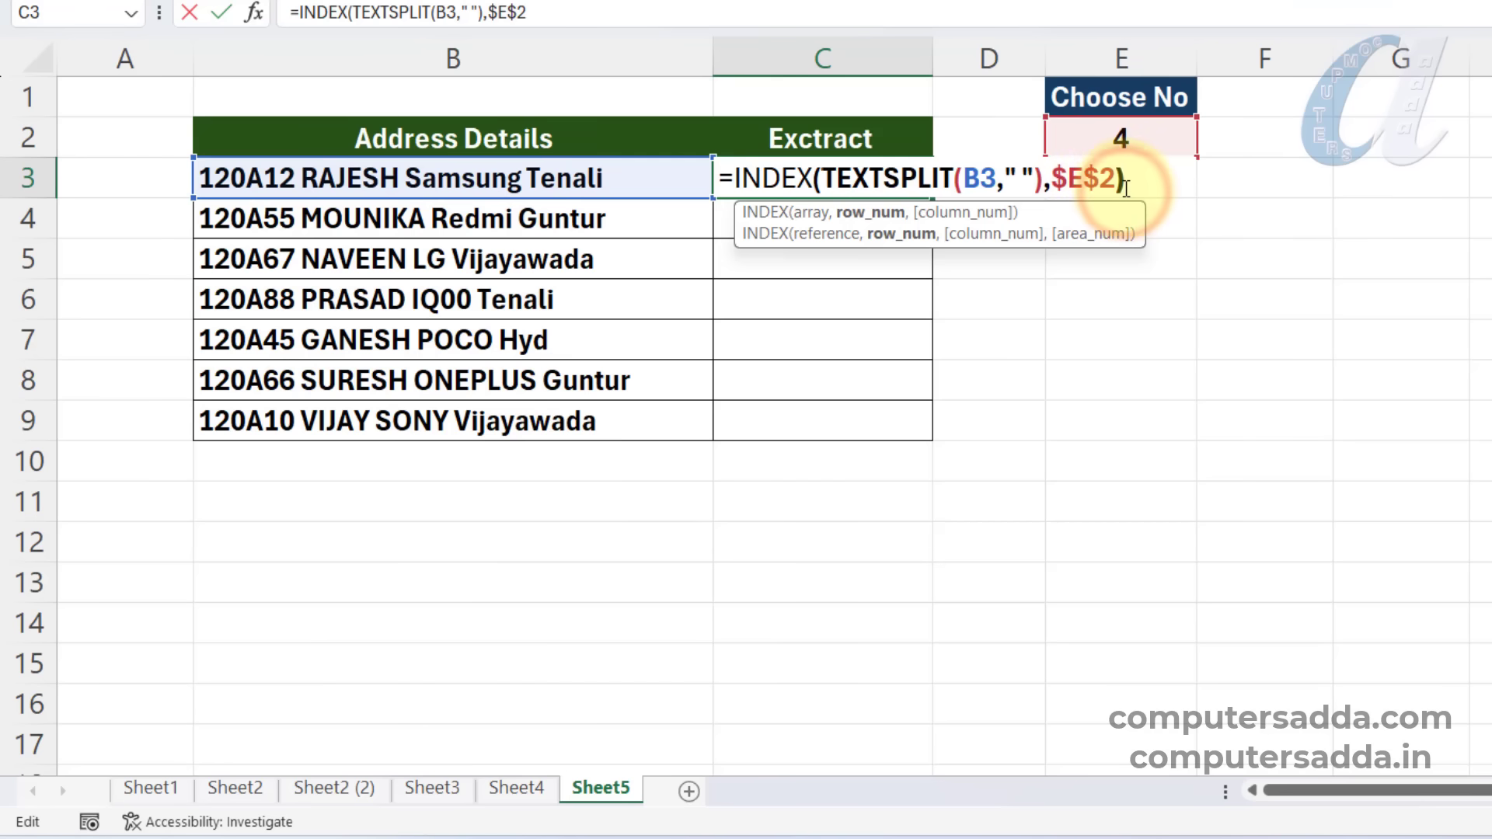
{"action": "key", "text": "Return"}
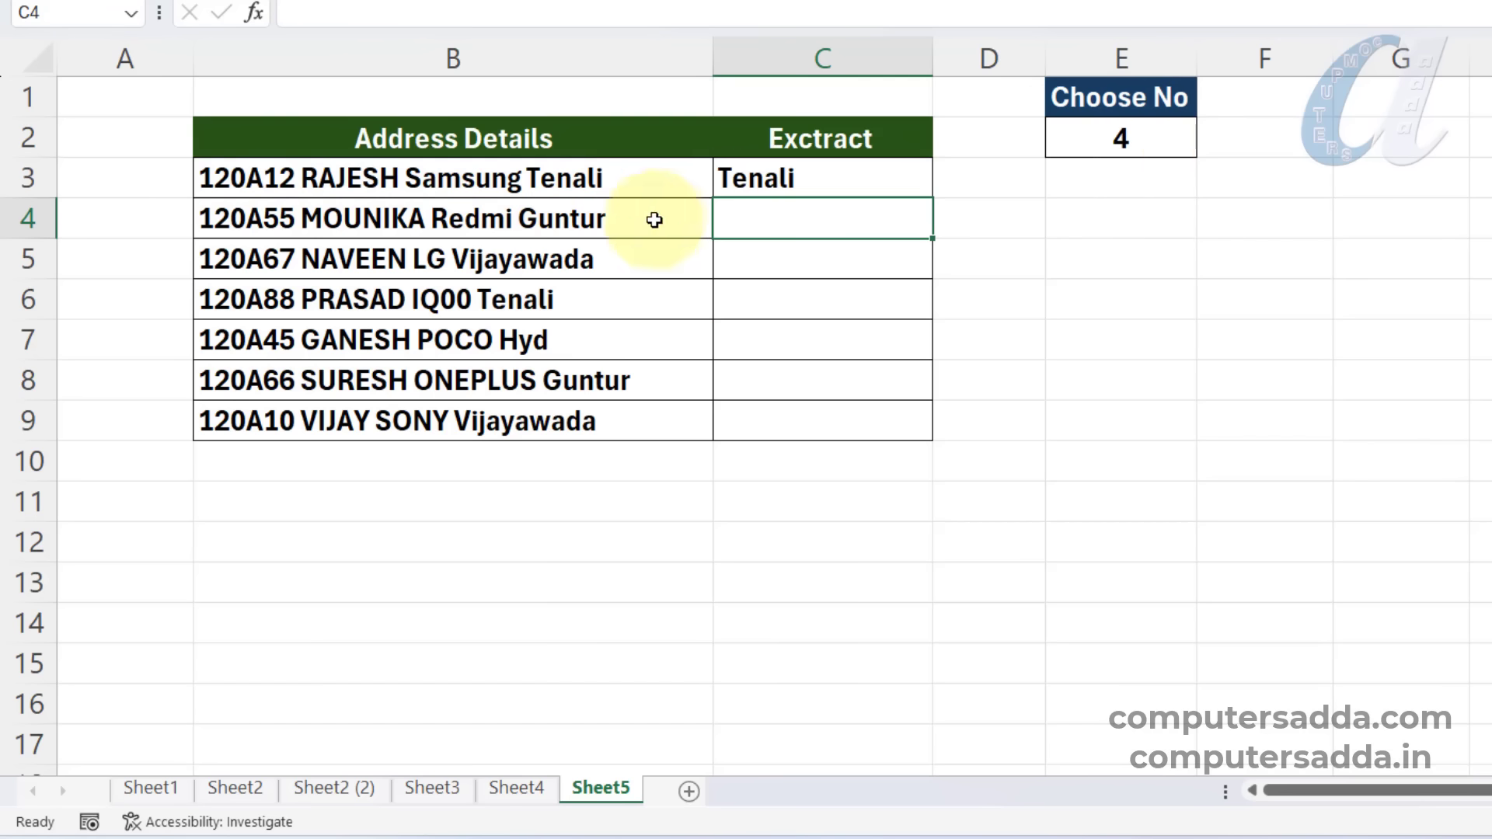
Fill the C3 formula down through C9 and set the Choose No value in E2 to 2.
{"action": "left_click", "coordinate": [882, 177]}
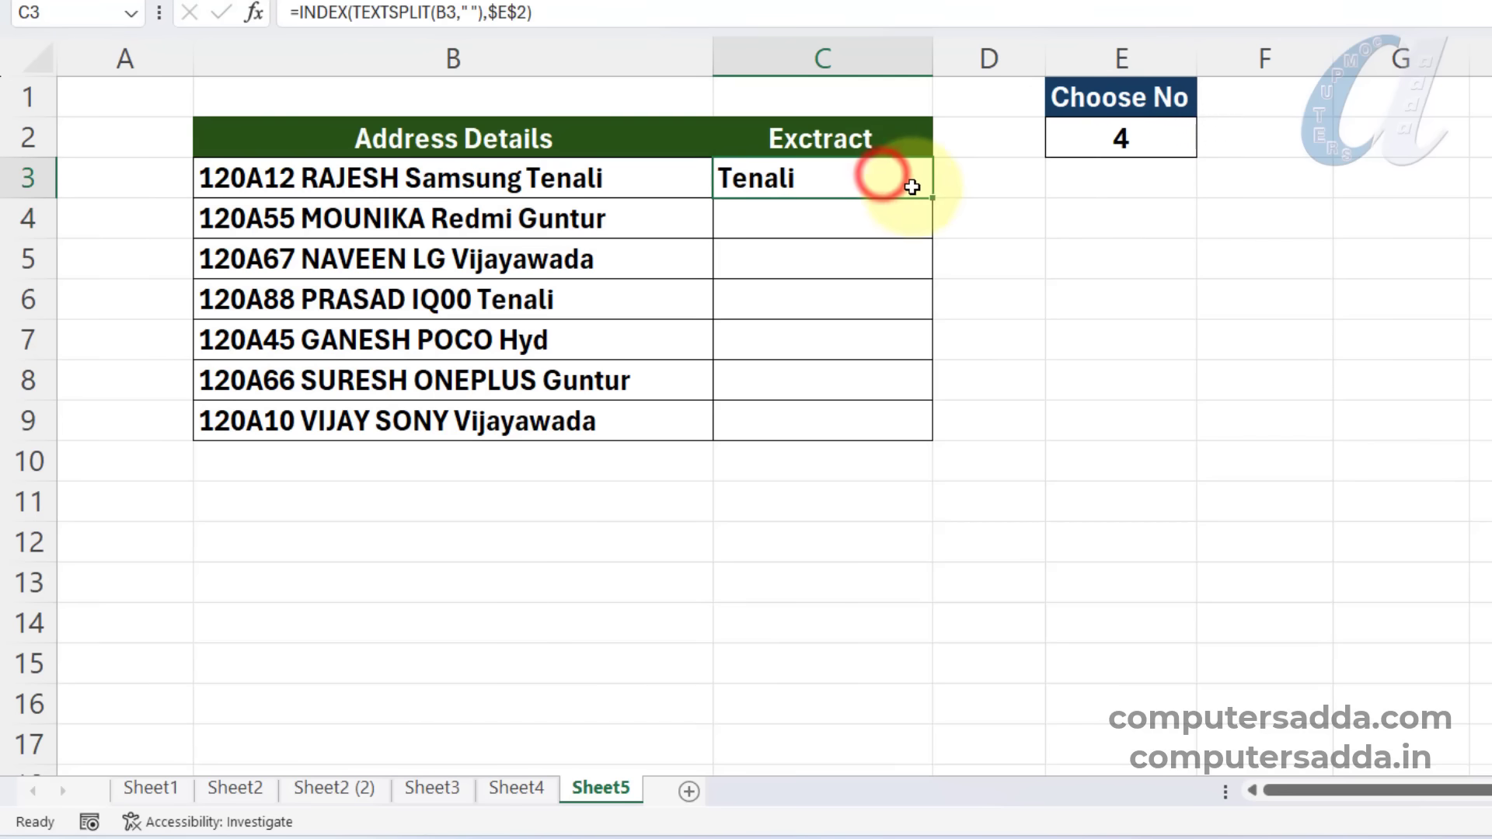
{"action": "left_click_drag", "start_coordinate": [935, 199], "coordinate": [893, 443]}
{"action": "left_click", "coordinate": [1162, 138]}
{"action": "type", "text": "2"}
{"action": "left_click", "coordinate": [1104, 342]}
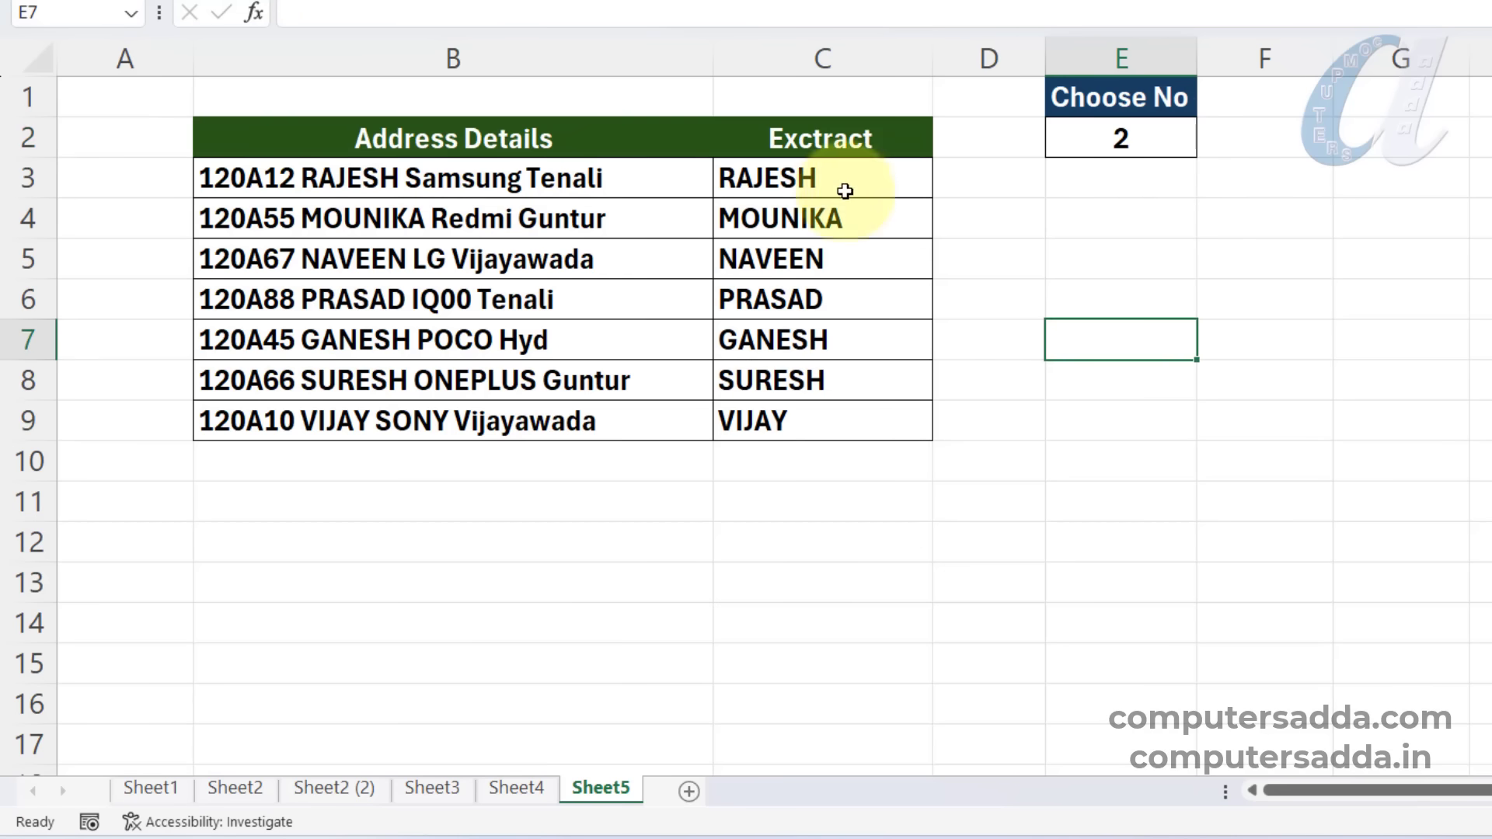
Change the Choose No value in E2 first to 5 and finally to 1.
{"action": "left_click", "coordinate": [1074, 149]}
{"action": "type", "text": "5"}
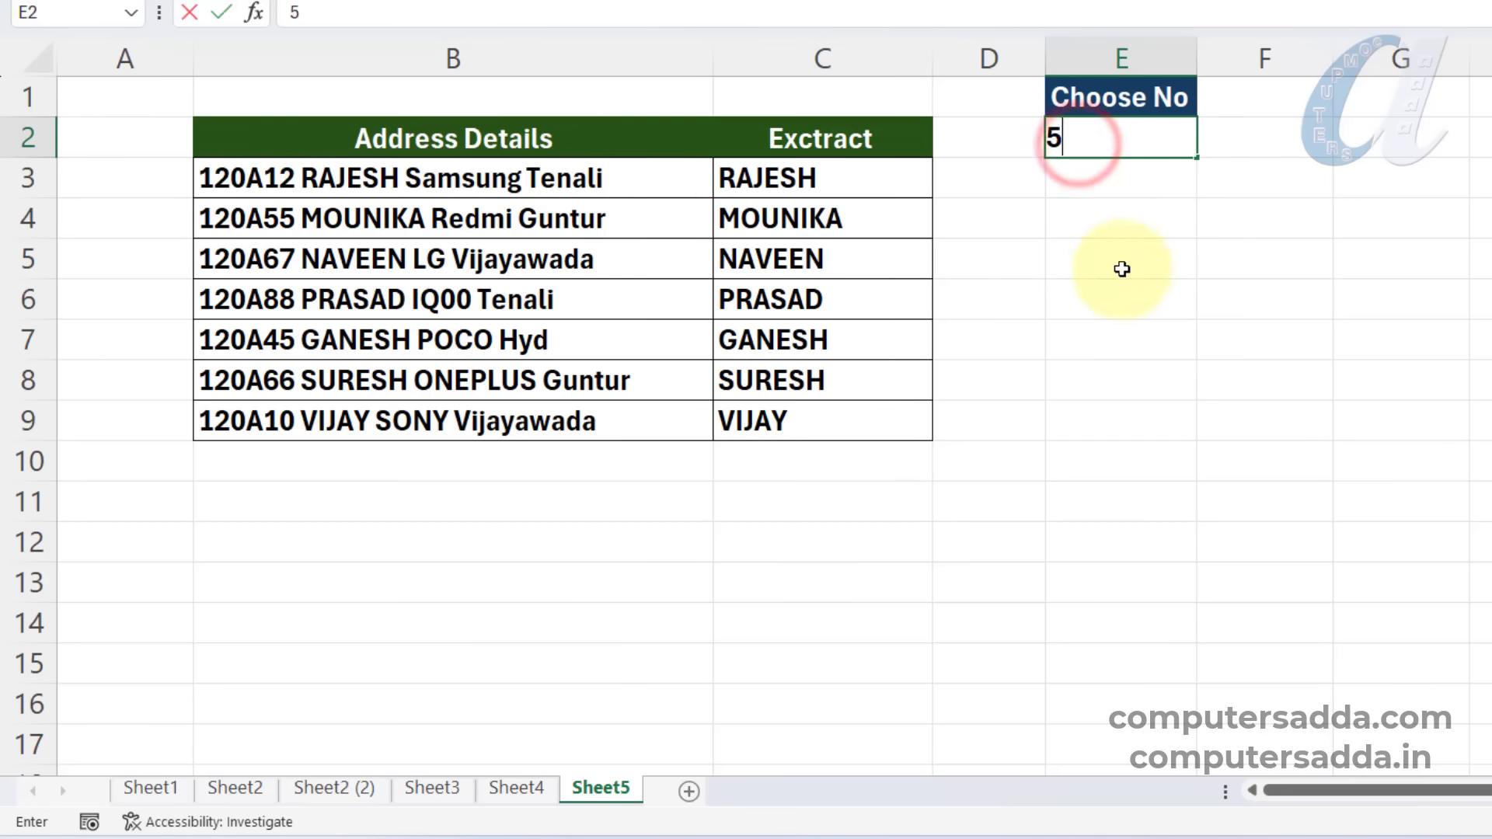
{"action": "left_click", "coordinate": [1122, 260]}
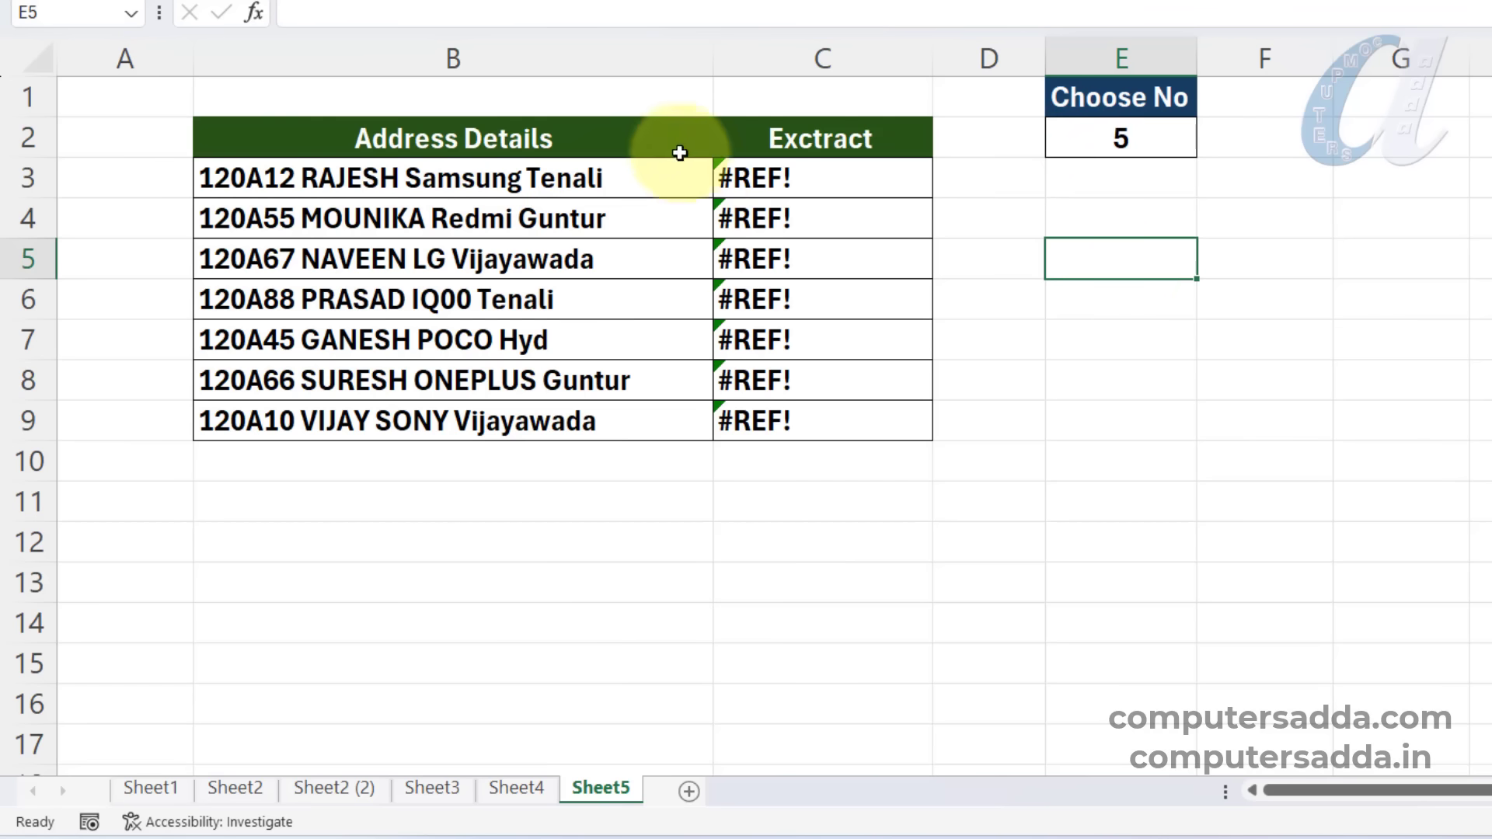
{"action": "left_click", "coordinate": [1130, 140]}
{"action": "type", "text": "1"}
{"action": "left_click", "coordinate": [1143, 303]}
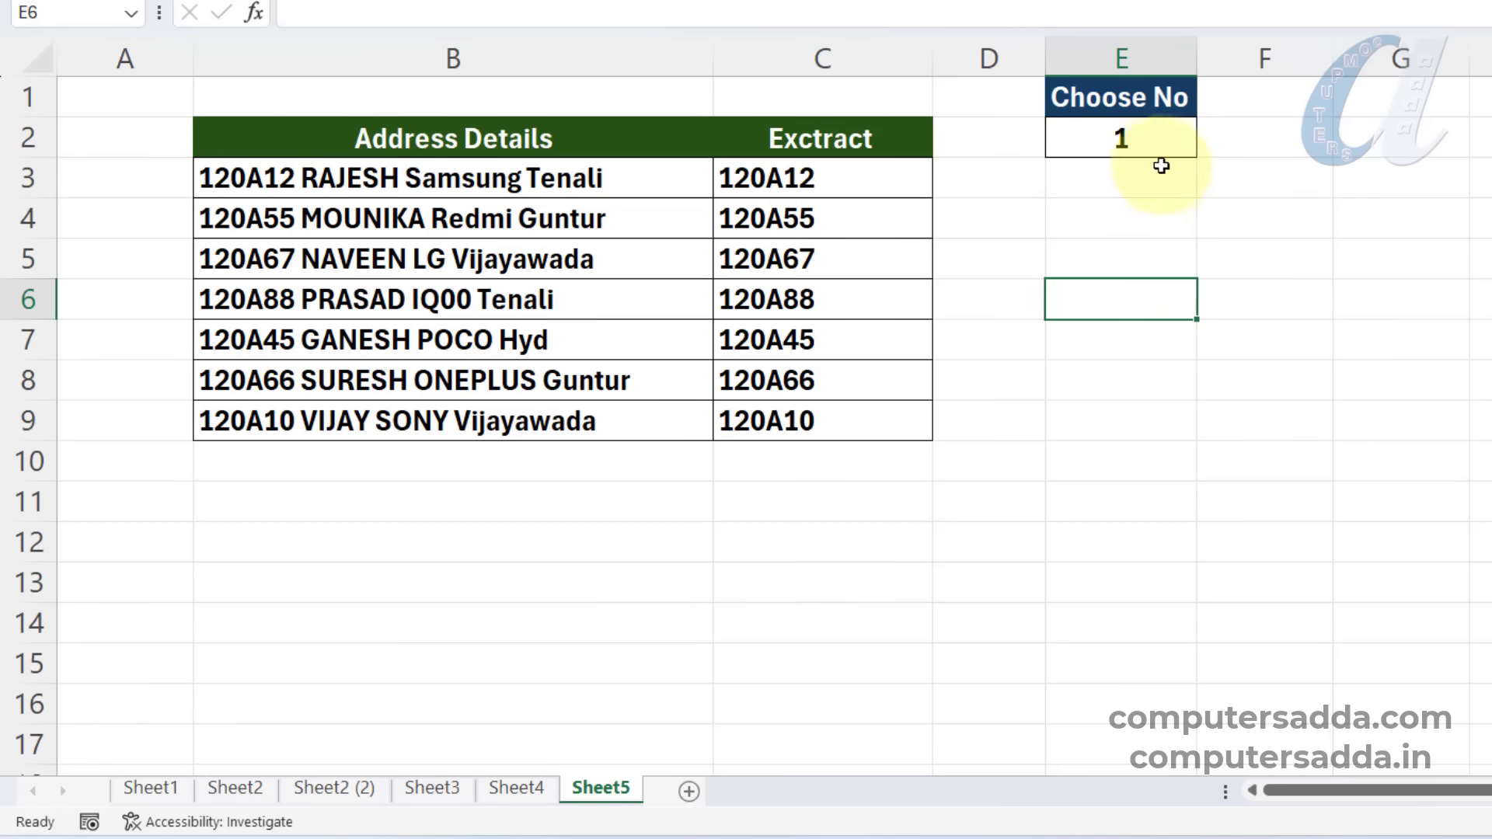